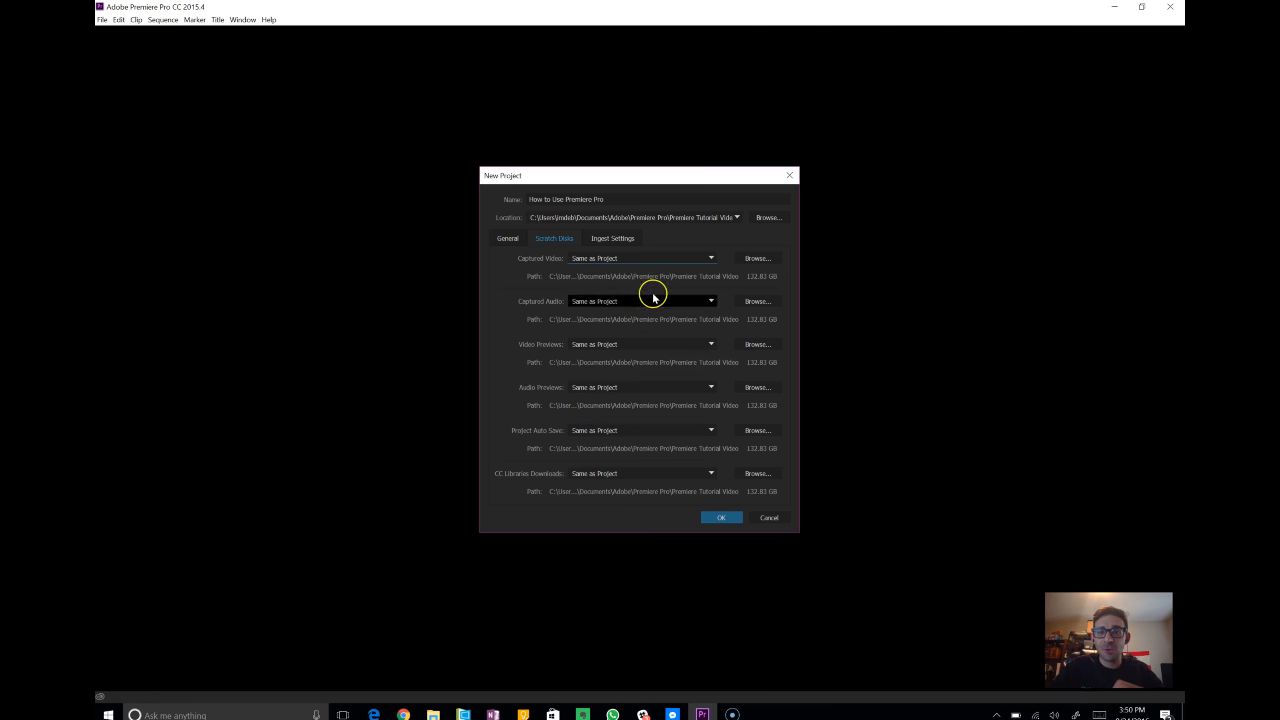
- Review the ingest settings and create the project named How to Use Premiere Pro
{"action": "left_click", "coordinate": [612, 239]}
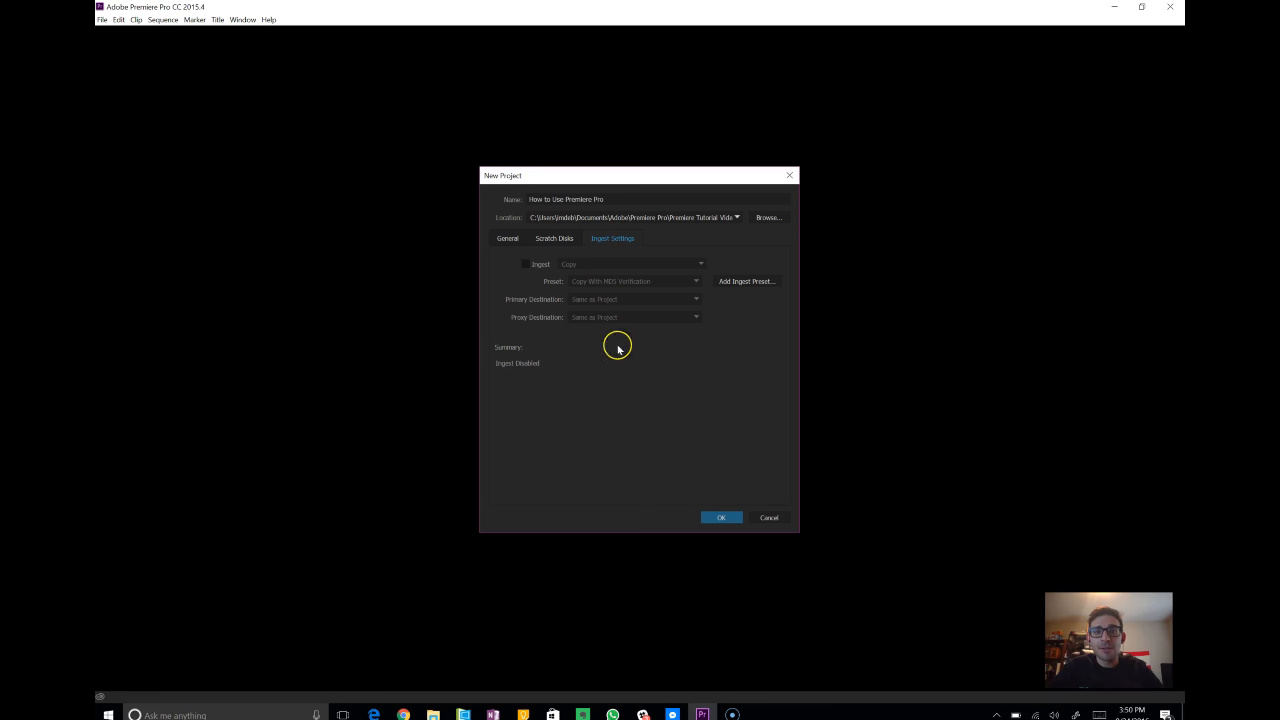
{"action": "left_click", "coordinate": [712, 518]}
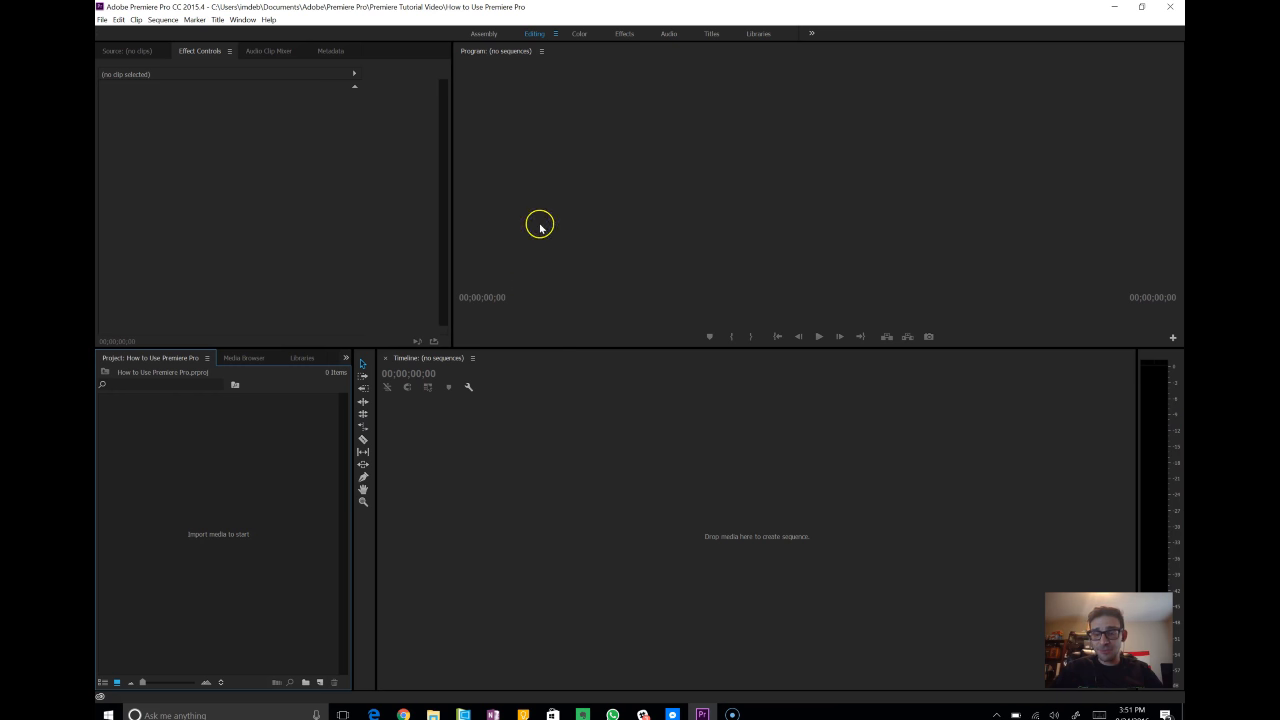
- Switch the workspace to Audio and return to the Editing workspace
{"action": "left_click", "coordinate": [243, 20]}
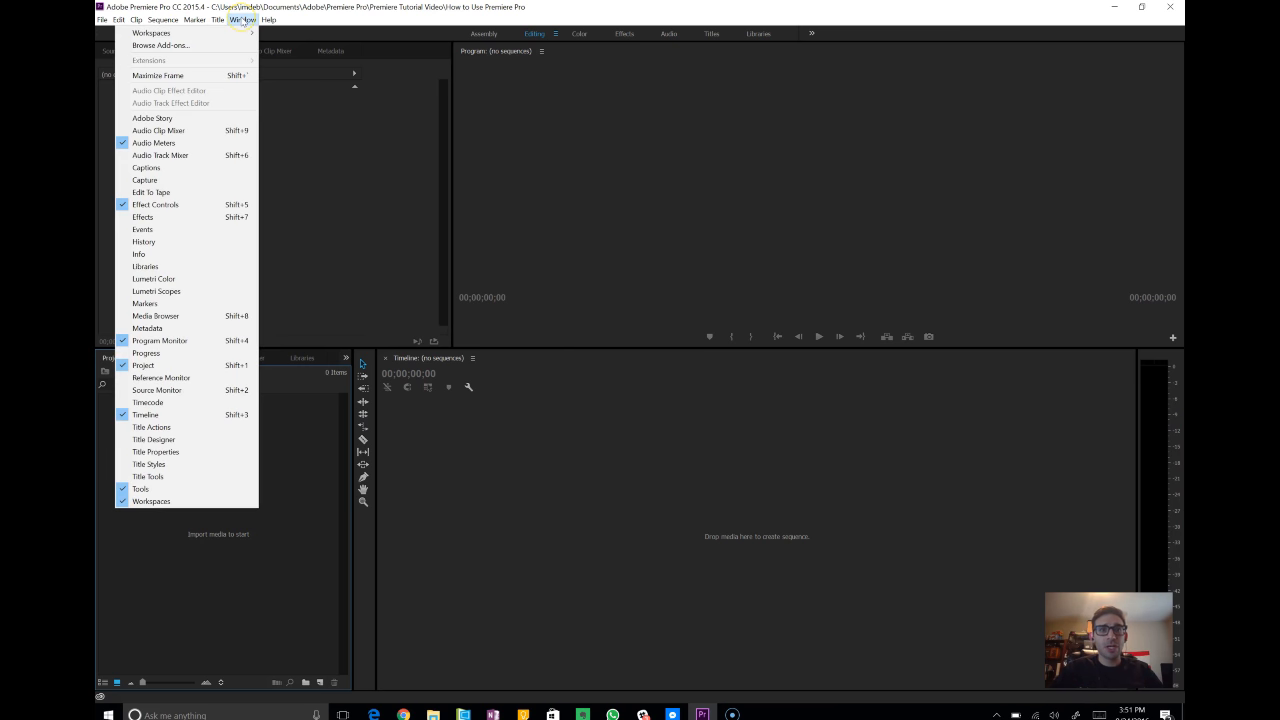
{"action": "mouse_move", "coordinate": [237, 34]}
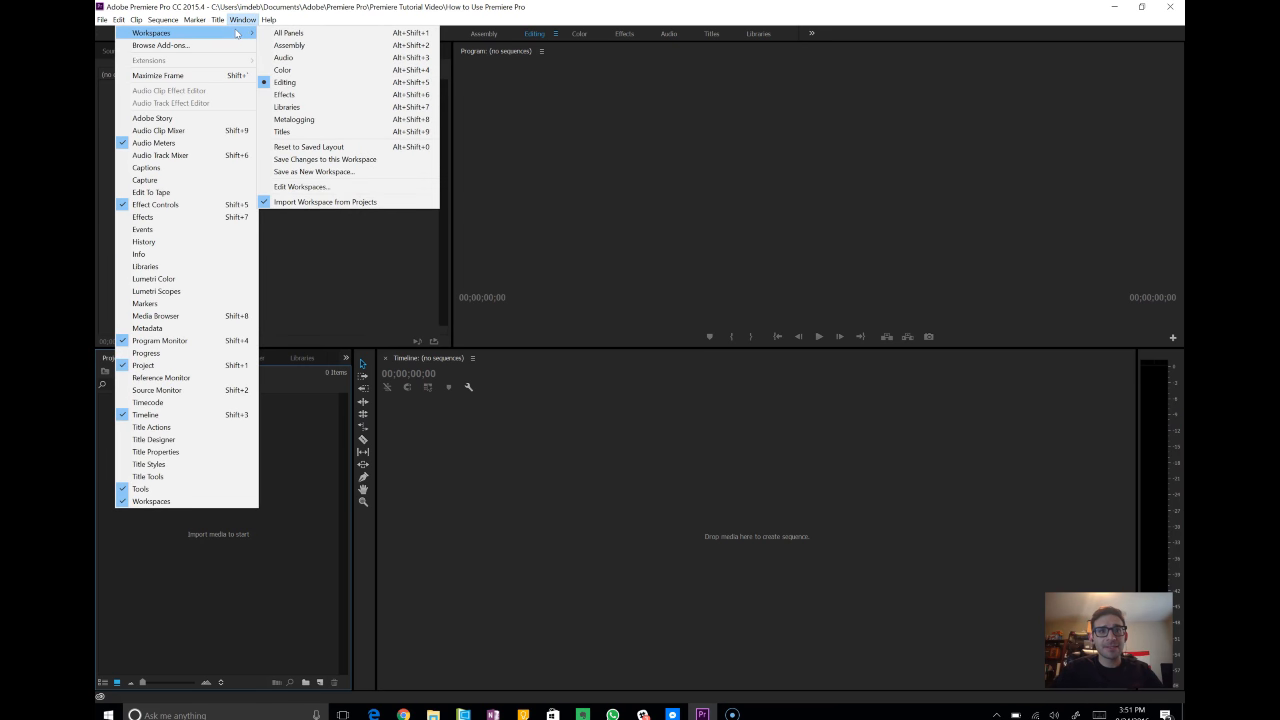
{"action": "left_click", "coordinate": [370, 60]}
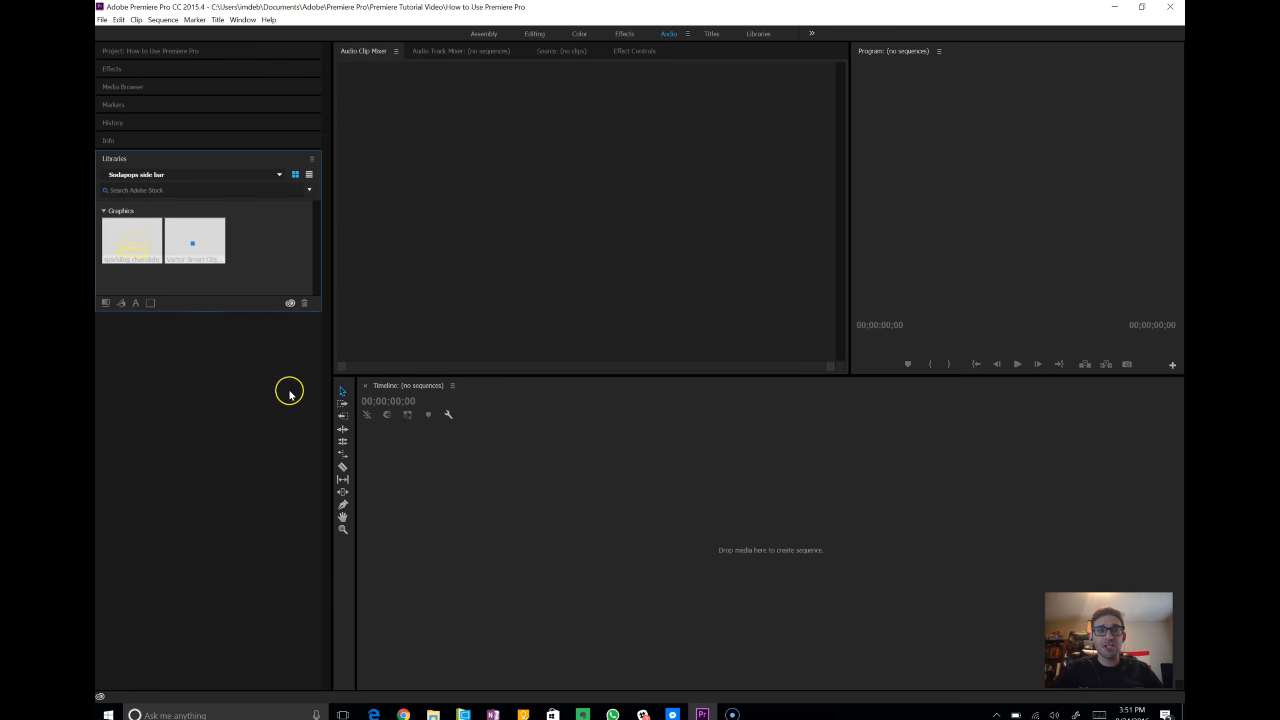
{"action": "left_click", "coordinate": [244, 20]}
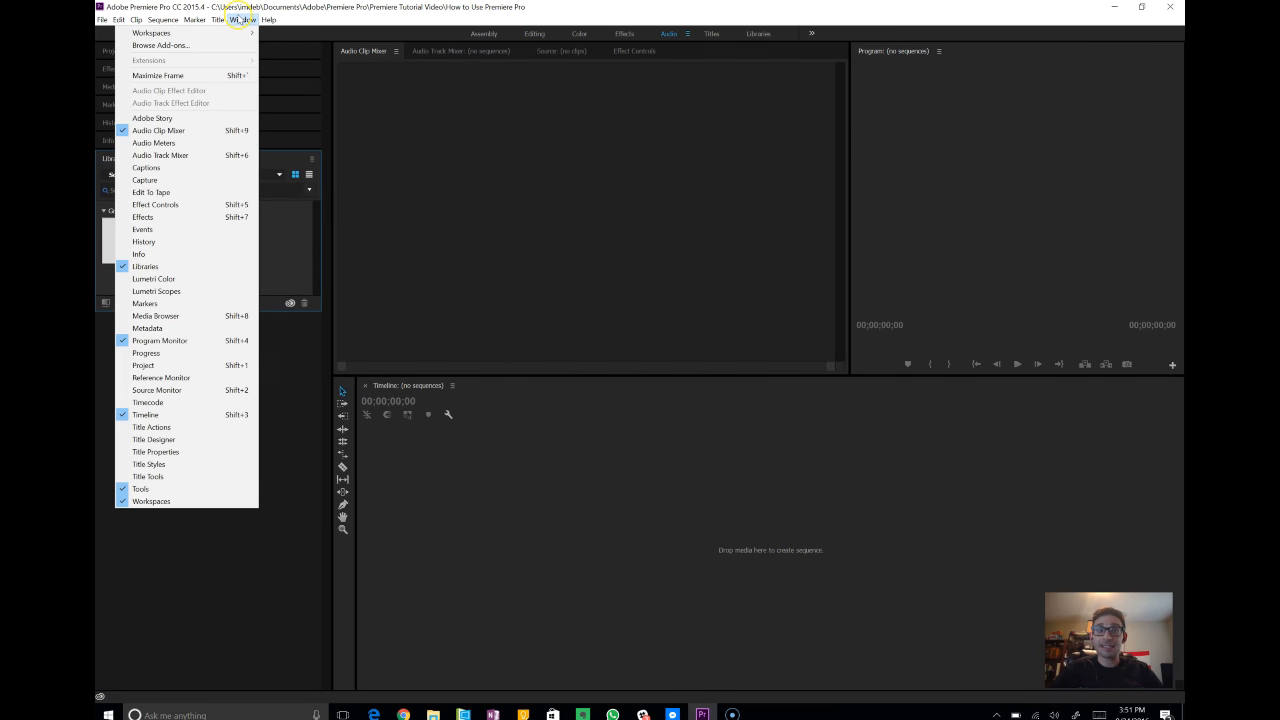
{"action": "mouse_move", "coordinate": [240, 37]}
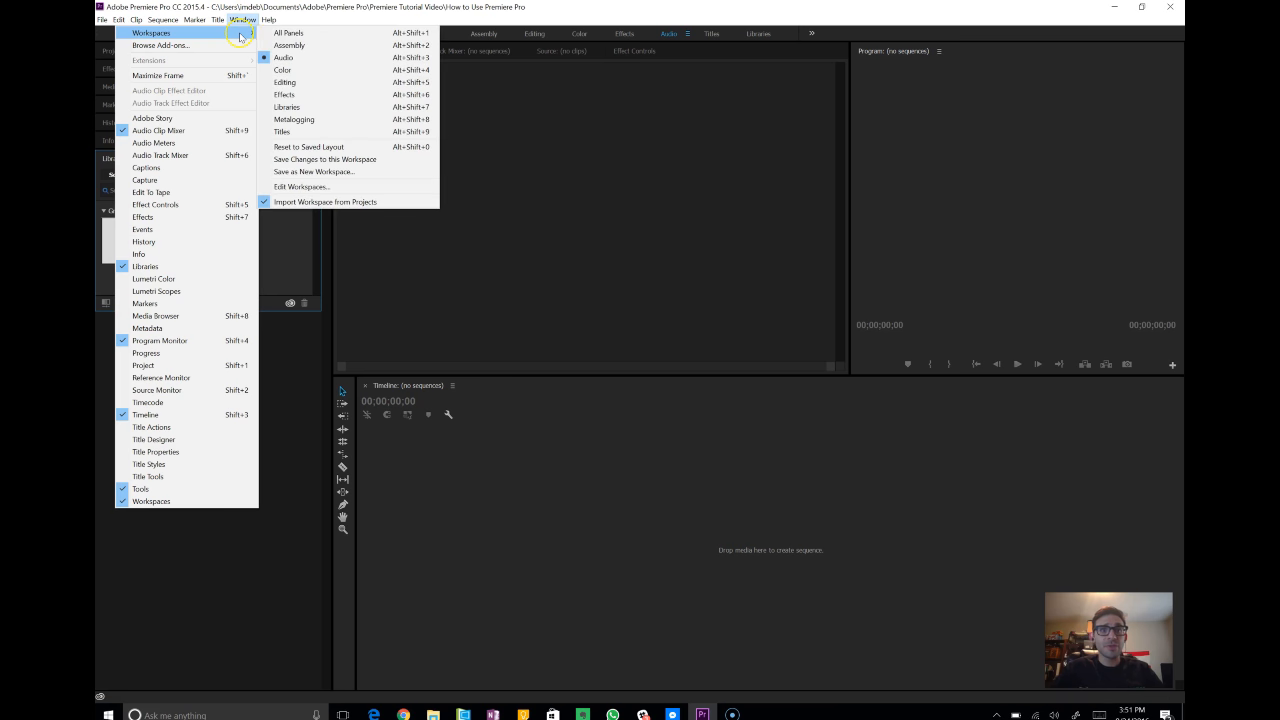
{"action": "left_click", "coordinate": [350, 86]}
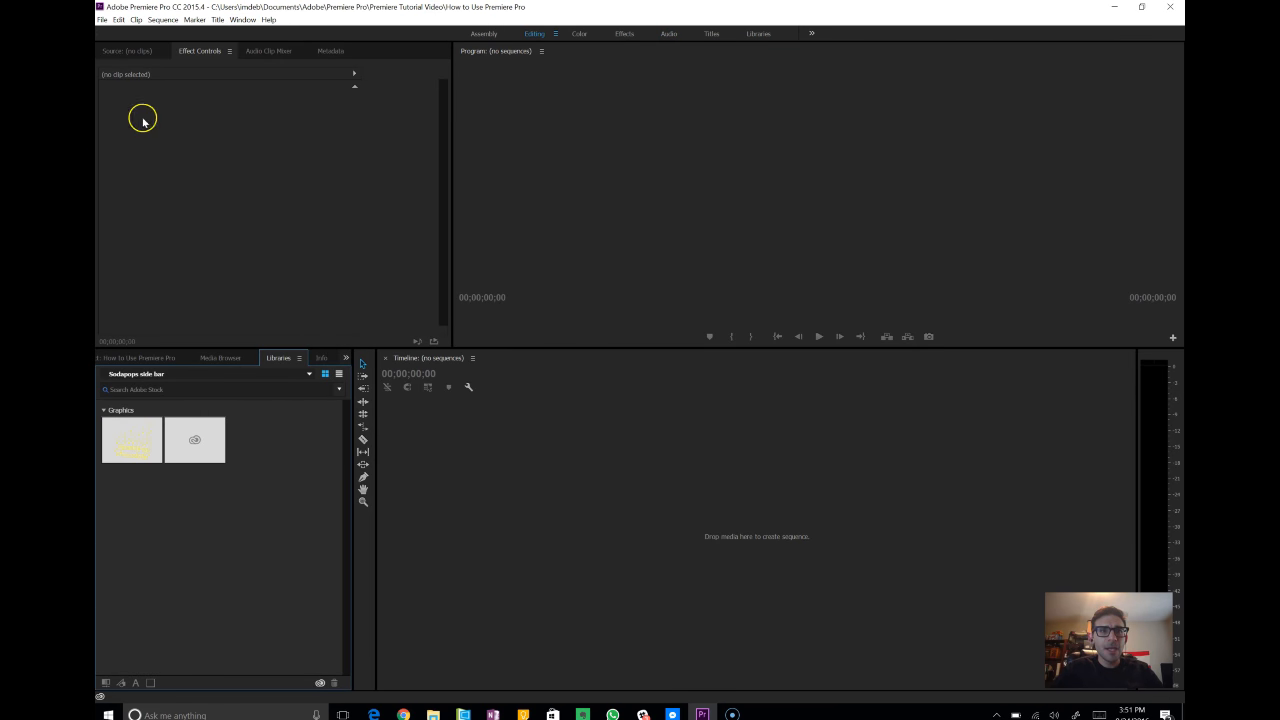
- Examine the main areas of the Editing workspace: Program monitor, timeline, Libraries and Effect Controls
{"action": "left_click", "coordinate": [783, 285]}
{"action": "left_click", "coordinate": [928, 490]}
{"action": "left_click", "coordinate": [211, 521]}
{"action": "left_click", "coordinate": [290, 252]}
{"action": "left_click", "coordinate": [697, 199]}
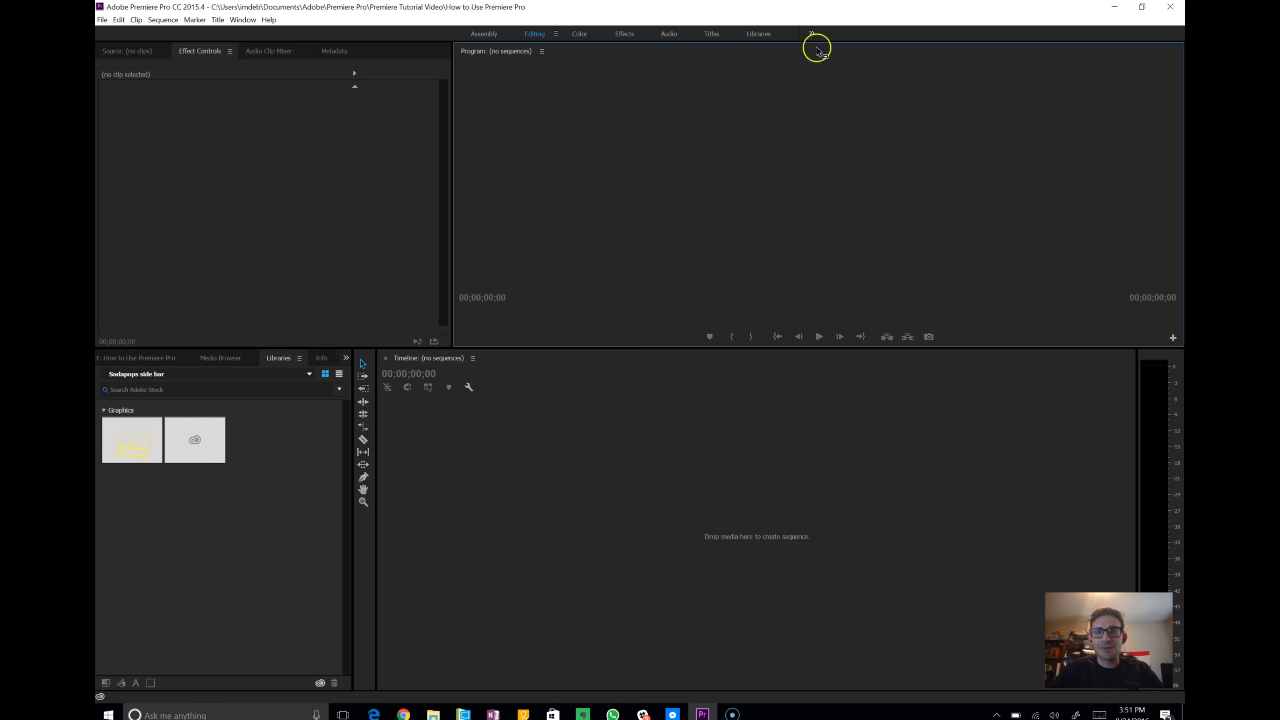
{"action": "left_click", "coordinate": [648, 404]}
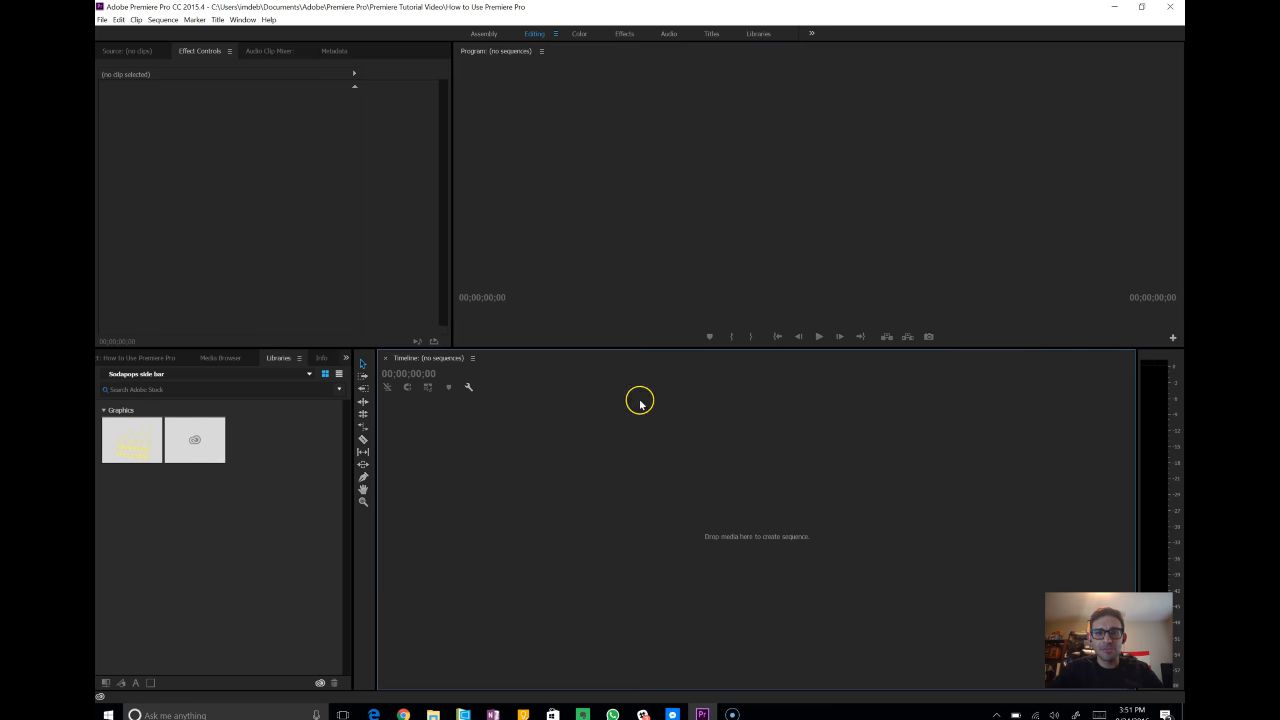
{"action": "left_click", "coordinate": [243, 534]}
{"action": "left_click", "coordinate": [249, 165]}
{"action": "left_click", "coordinate": [522, 168]}
{"action": "left_click", "coordinate": [570, 378]}
{"action": "left_click", "coordinate": [252, 511]}
- Examine the Project, Media Browser and Libraries views and the list of further views grouped with them
{"action": "left_click", "coordinate": [172, 358]}
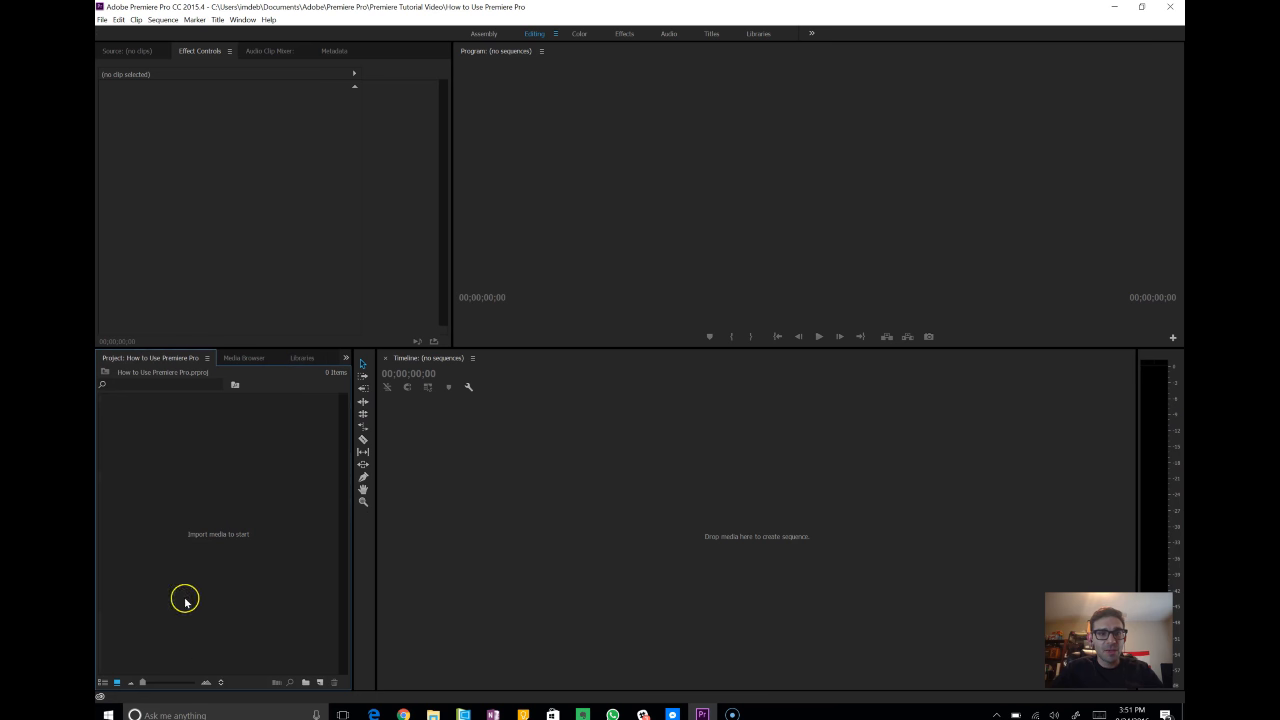
{"action": "left_click", "coordinate": [251, 358]}
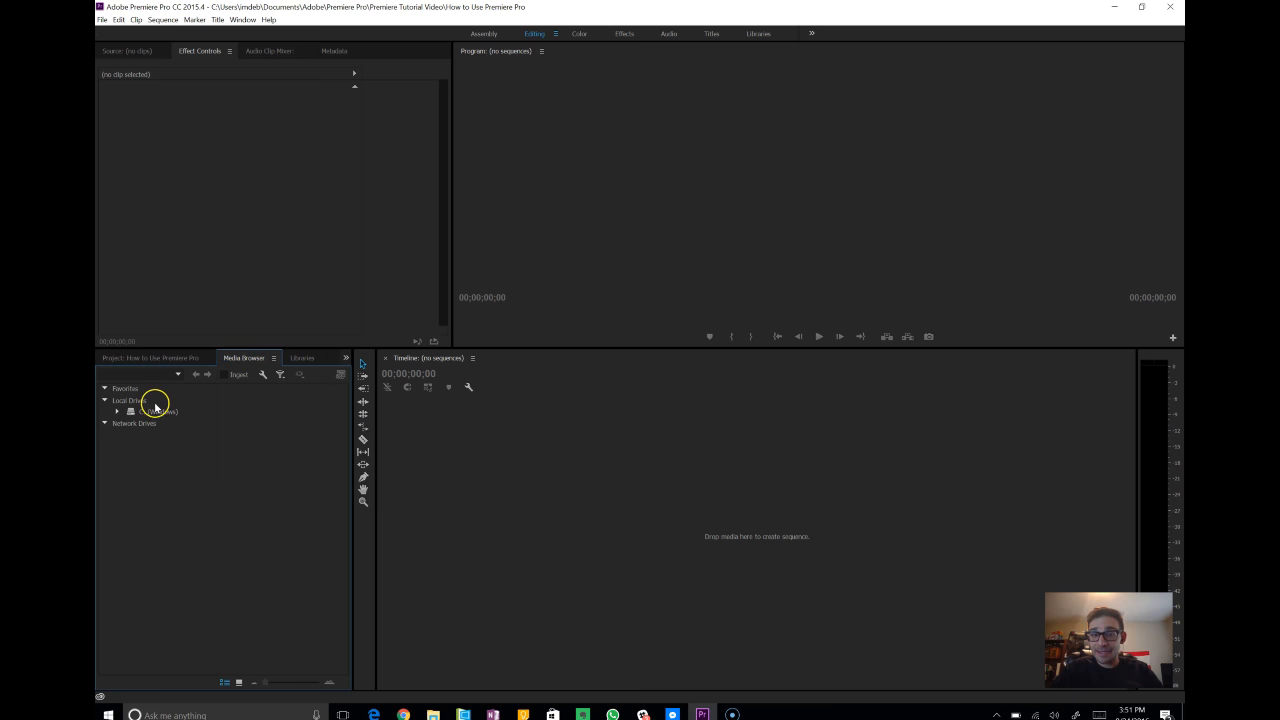
{"action": "left_click", "coordinate": [308, 360]}
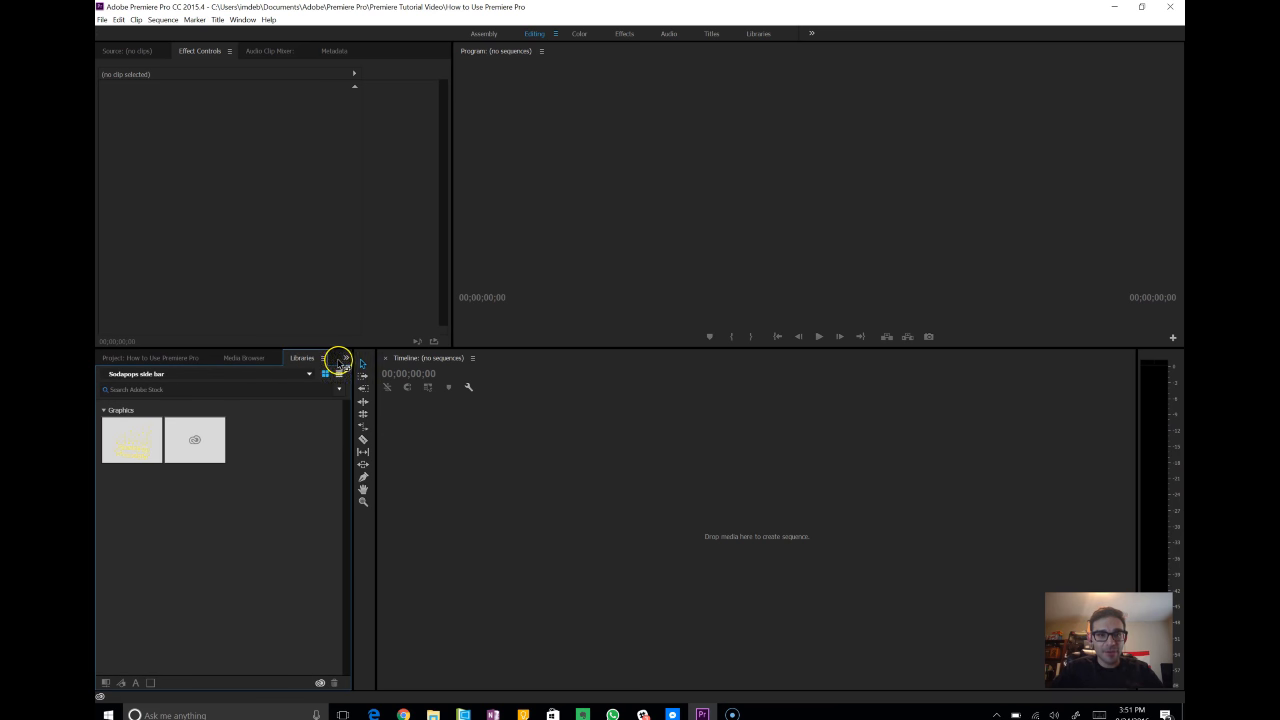
{"action": "left_click", "coordinate": [345, 358]}
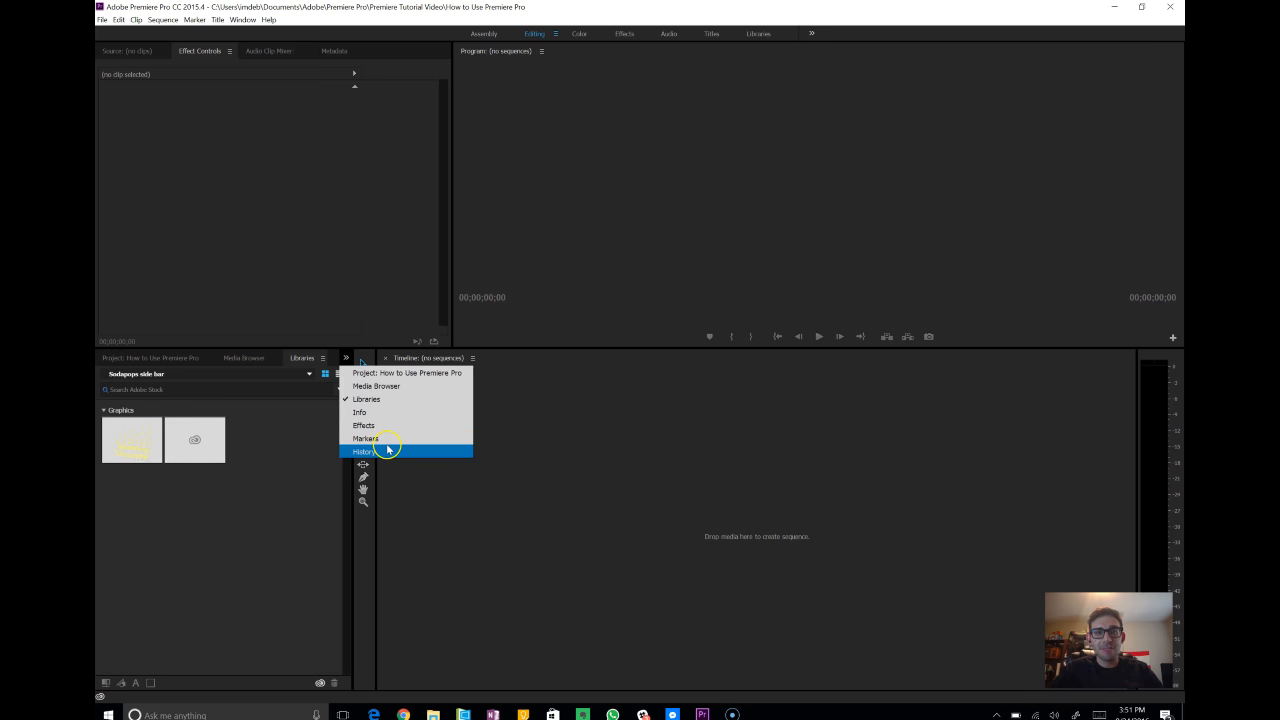
- Examine the Source, Effect Controls, Audio Clip Mixer and Metadata views, finishing on Effect Controls
{"action": "left_click", "coordinate": [269, 185]}
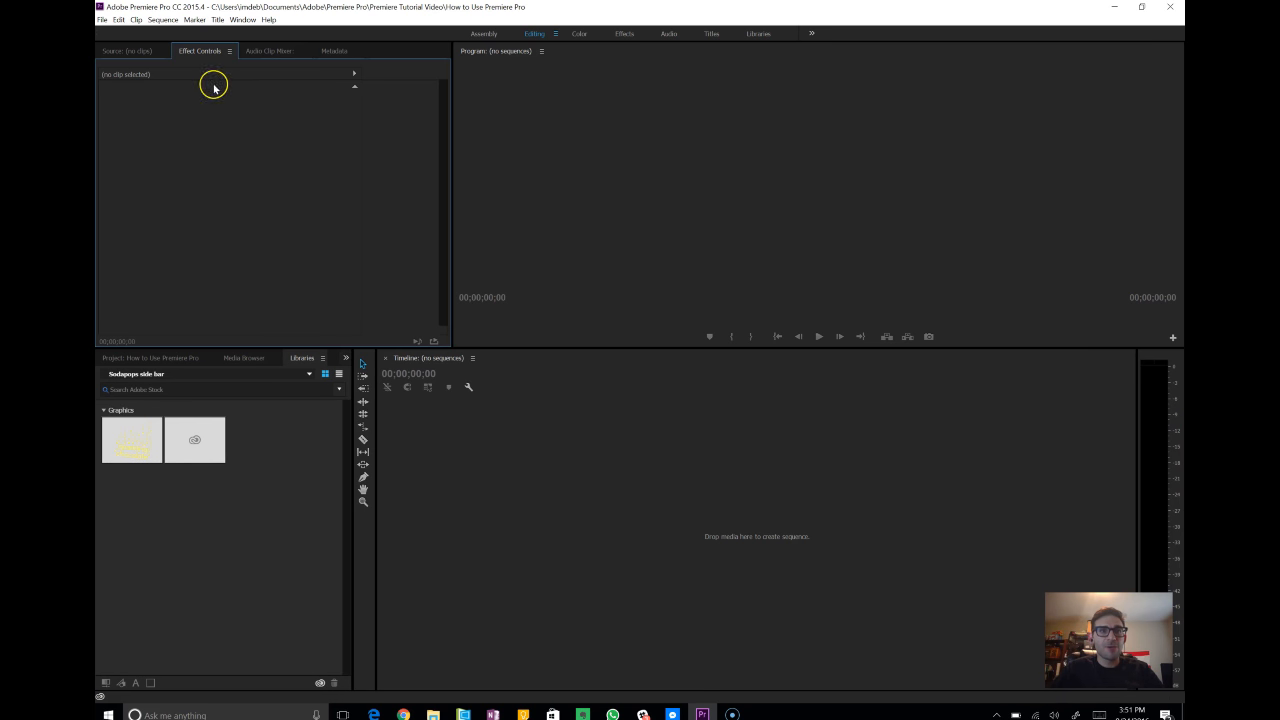
{"action": "left_click", "coordinate": [123, 51]}
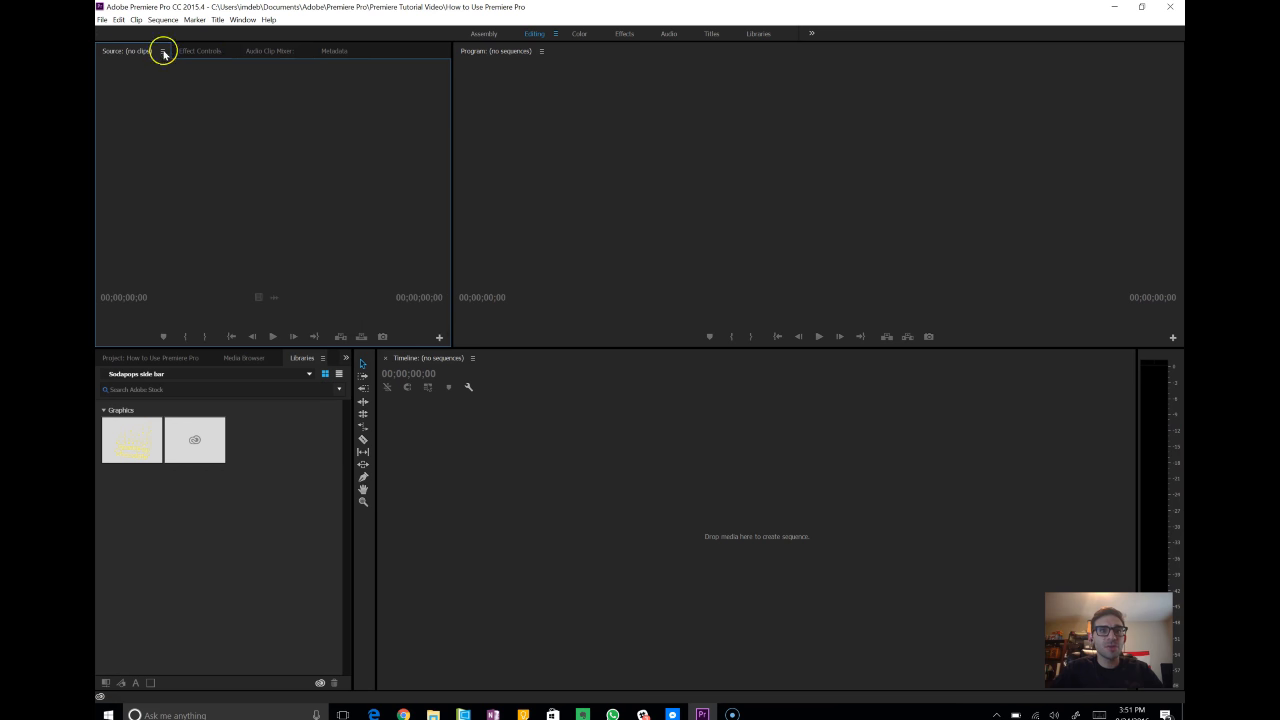
{"action": "left_click", "coordinate": [196, 51]}
{"action": "left_click", "coordinate": [284, 52]}
{"action": "left_click", "coordinate": [332, 50]}
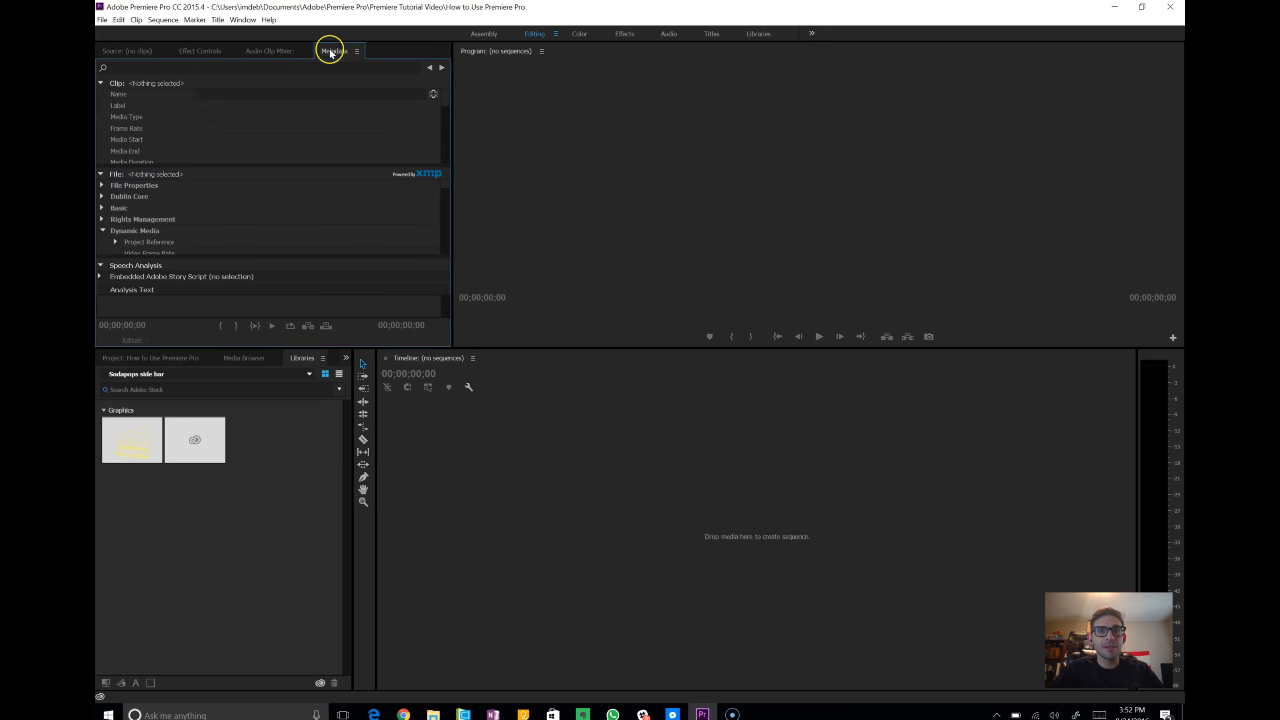
{"action": "left_click", "coordinate": [201, 51]}
- Compare the Program monitor with the timeline area beneath it
{"action": "left_click", "coordinate": [781, 158]}
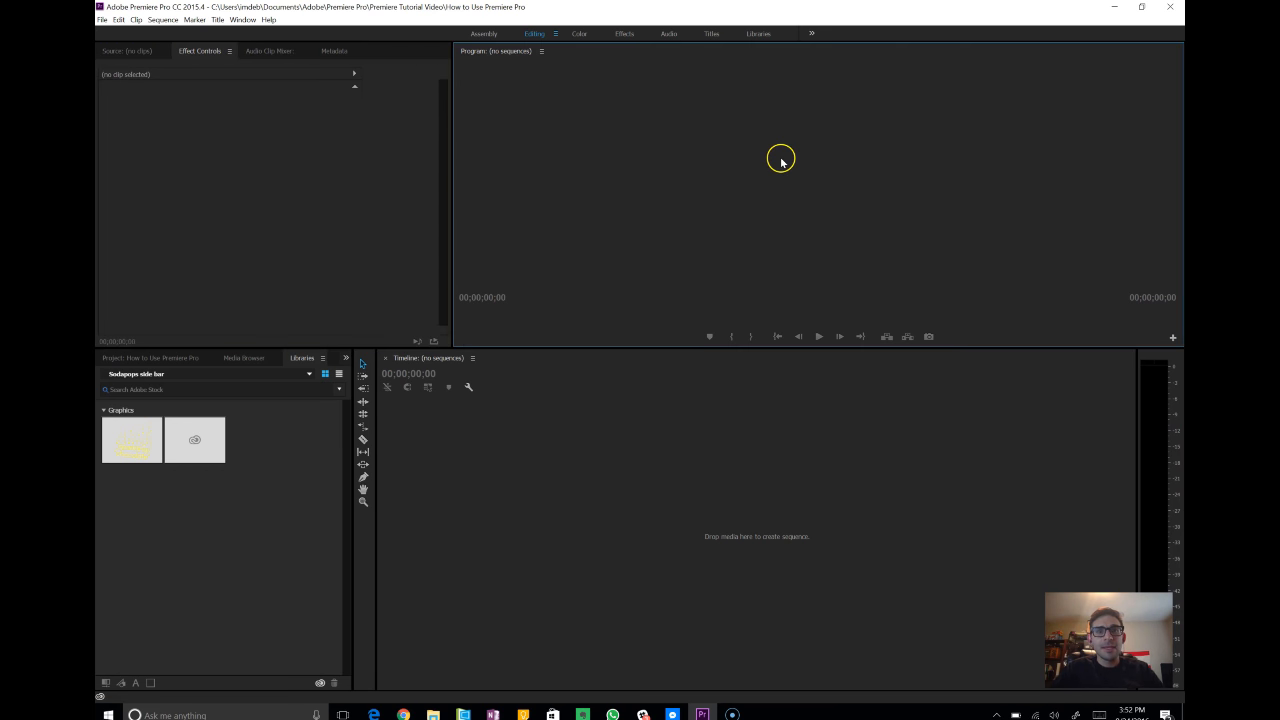
{"action": "left_click", "coordinate": [677, 553]}
{"action": "left_click", "coordinate": [780, 240]}
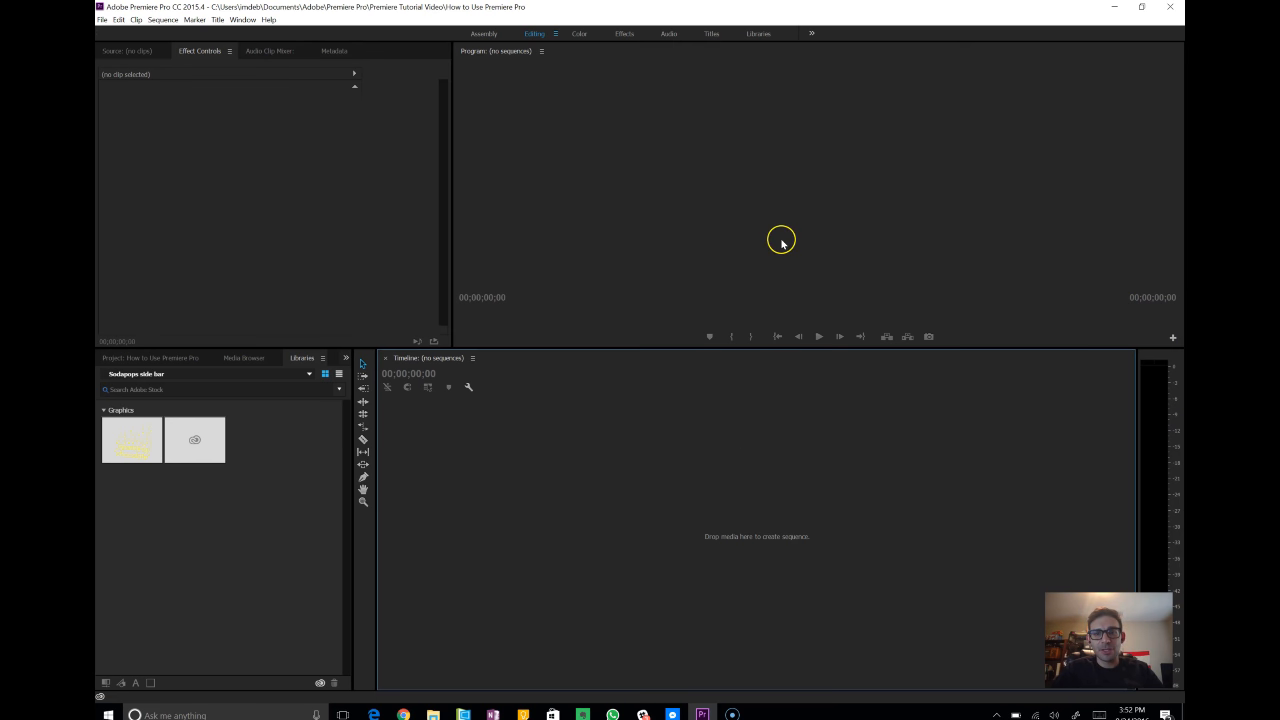
{"action": "left_click", "coordinate": [757, 511]}
{"action": "left_click", "coordinate": [773, 233]}
{"action": "left_click", "coordinate": [751, 531]}
{"action": "left_click", "coordinate": [677, 114]}
{"action": "left_click", "coordinate": [697, 491]}
{"action": "left_click", "coordinate": [703, 205]}
{"action": "left_click", "coordinate": [264, 545]}
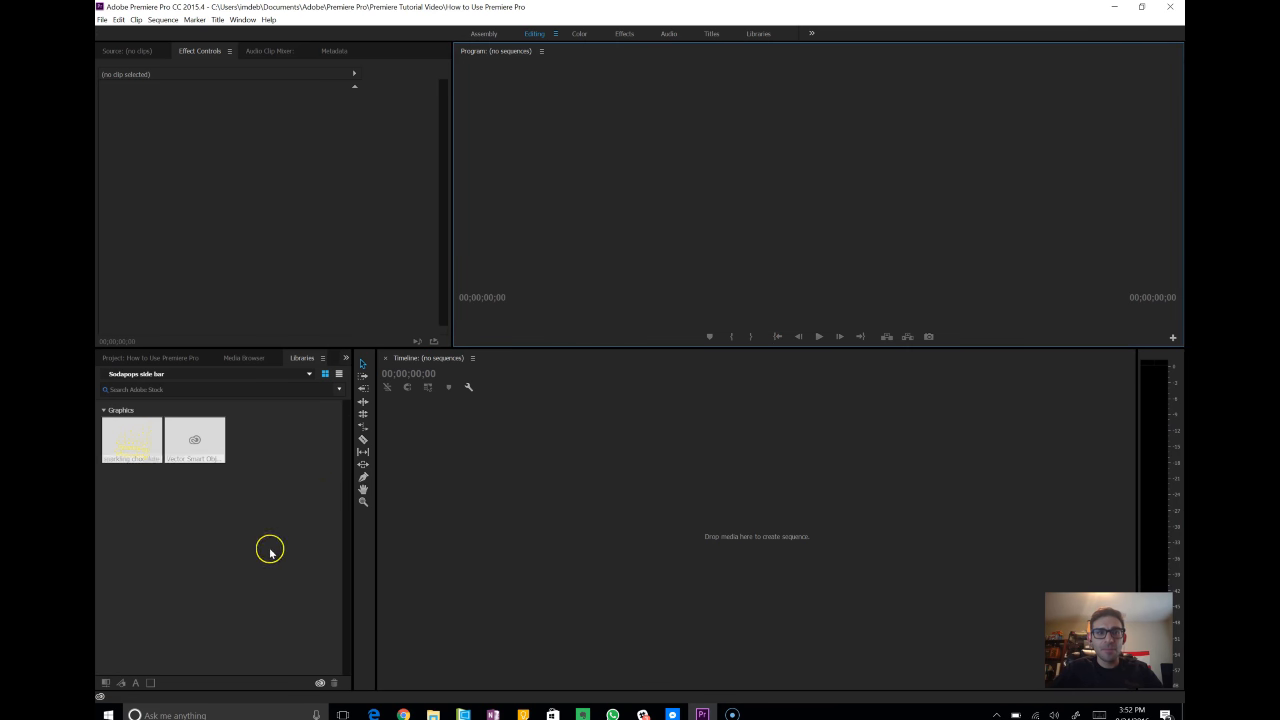
- Browse the C: drive in the Media Browser to the Video folder on the account's Desktop
{"action": "left_click", "coordinate": [259, 361]}
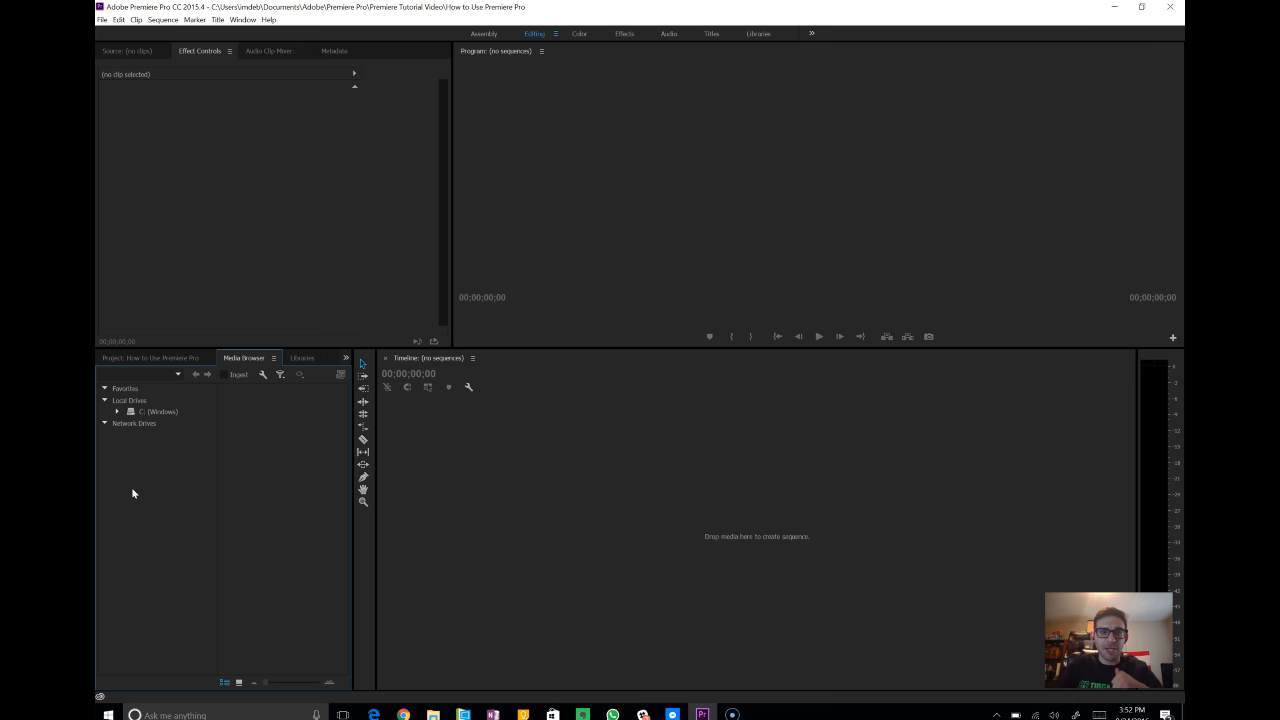
{"action": "left_click", "coordinate": [133, 412]}
{"action": "left_click", "coordinate": [117, 413]}
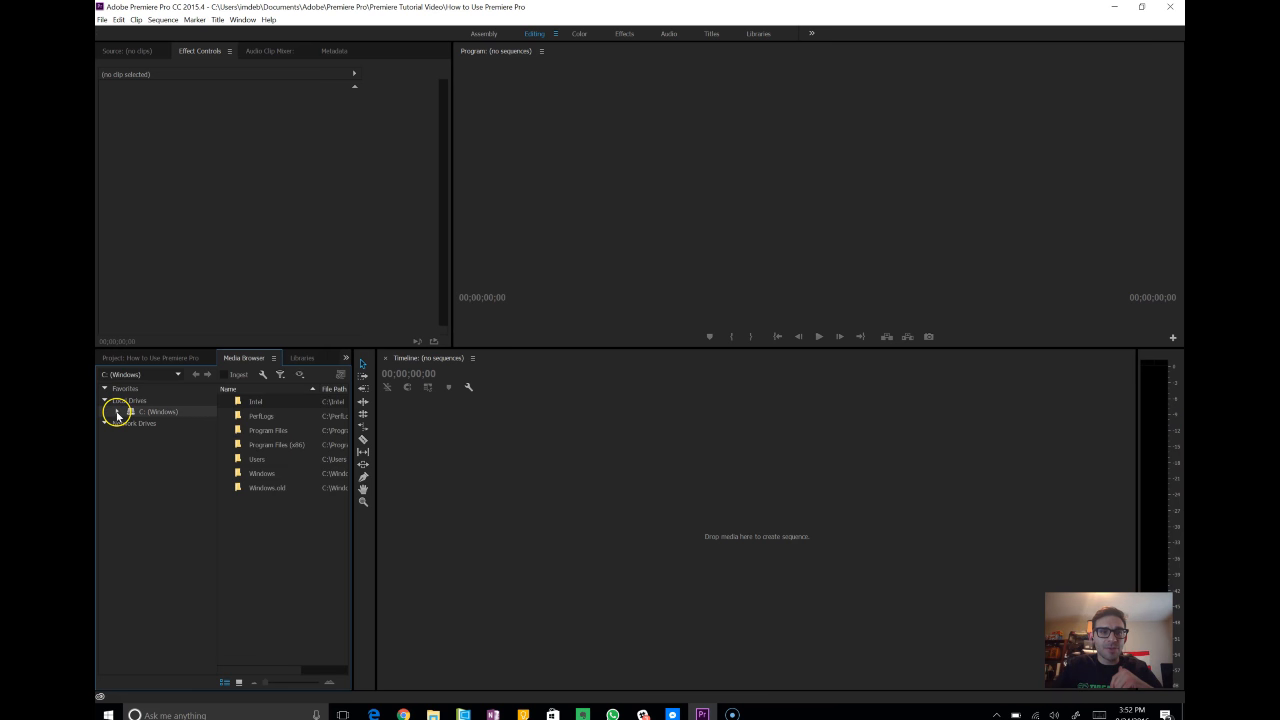
{"action": "left_click", "coordinate": [117, 413]}
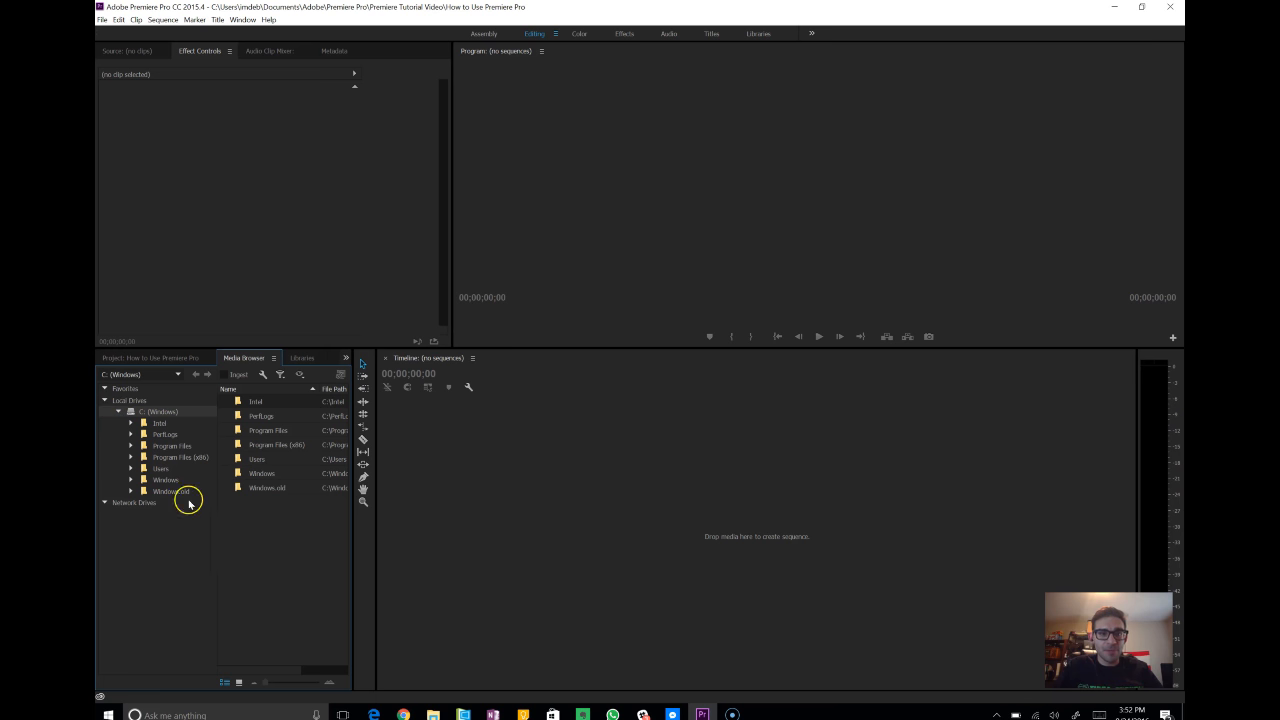
{"action": "left_click", "coordinate": [155, 469]}
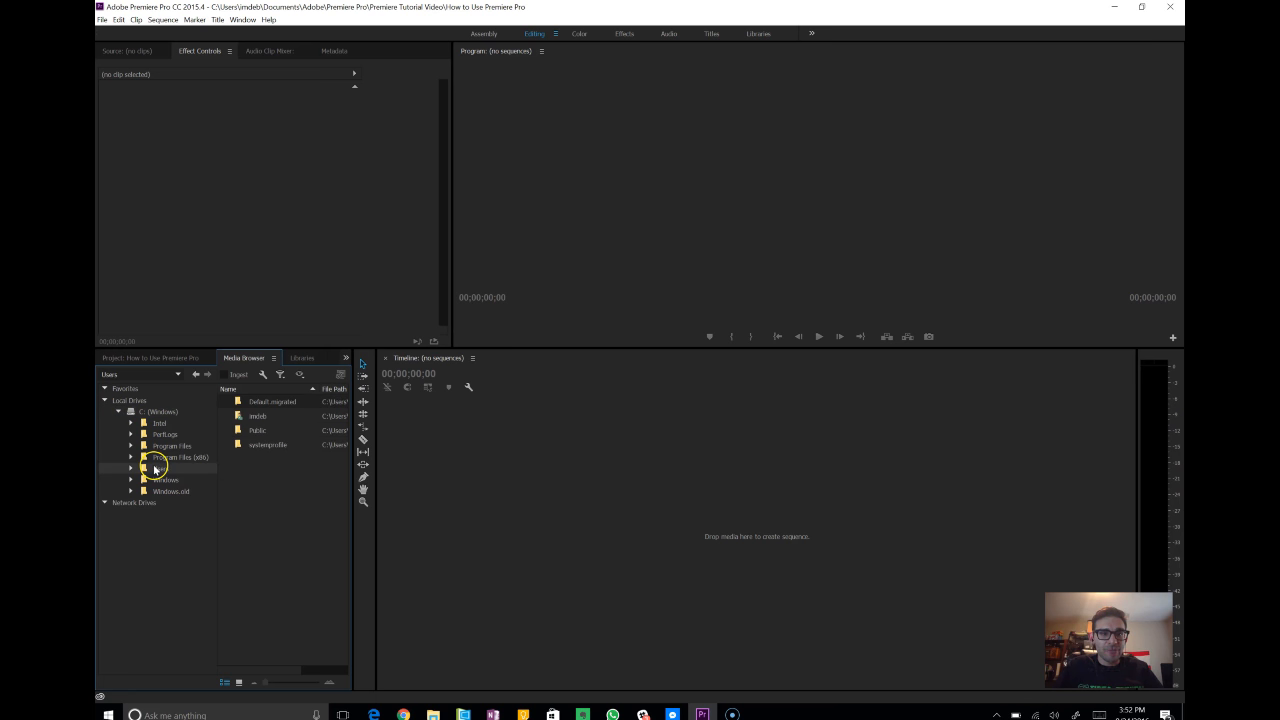
{"action": "left_click", "coordinate": [277, 424]}
{"action": "double_click", "coordinate": [276, 418]}
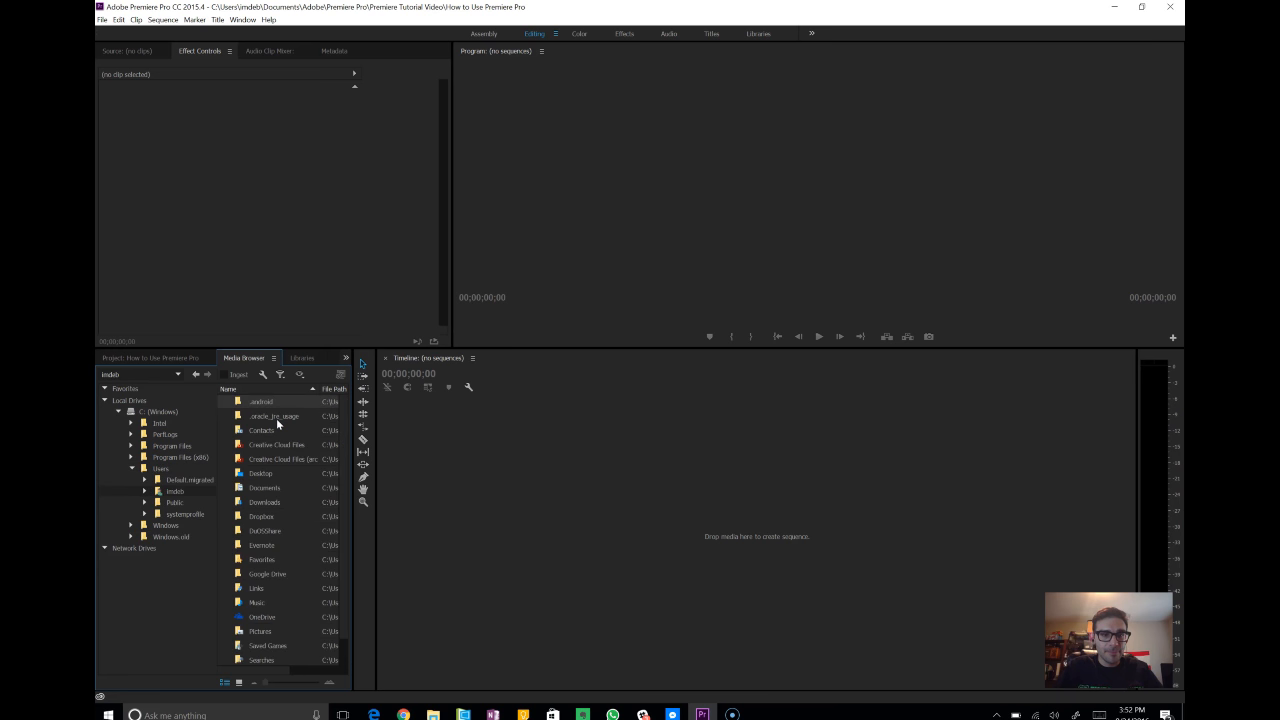
{"action": "double_click", "coordinate": [280, 474]}
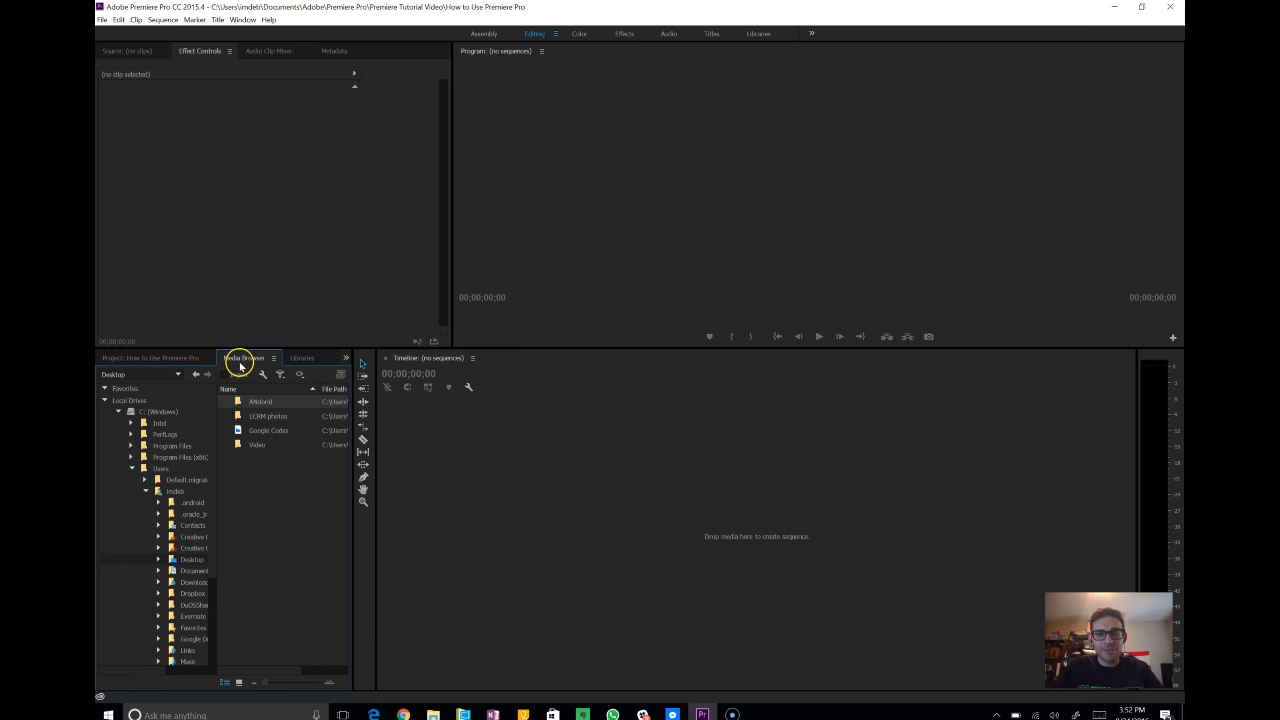
{"action": "double_click", "coordinate": [276, 449]}
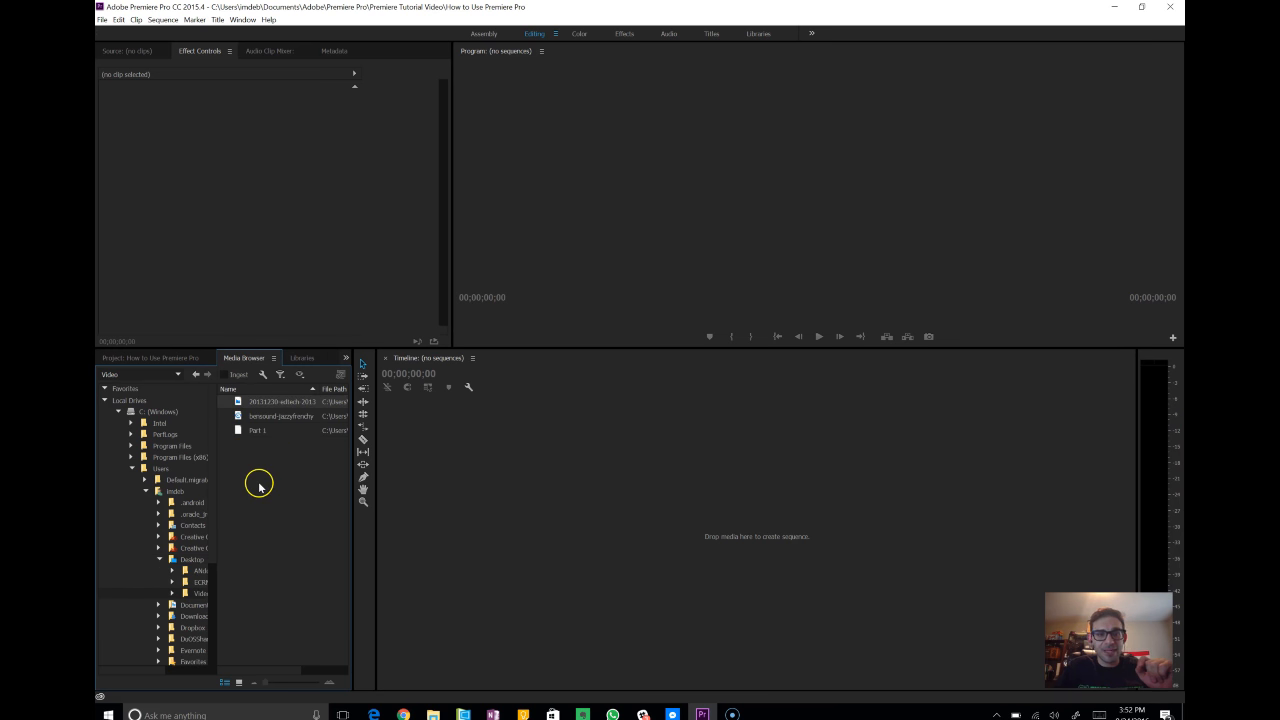
- Import the edtech 2013 image, the bensound-jazzyfrenchy audio and the Part 1 video from the Video folder
{"action": "left_click", "coordinate": [282, 432]}
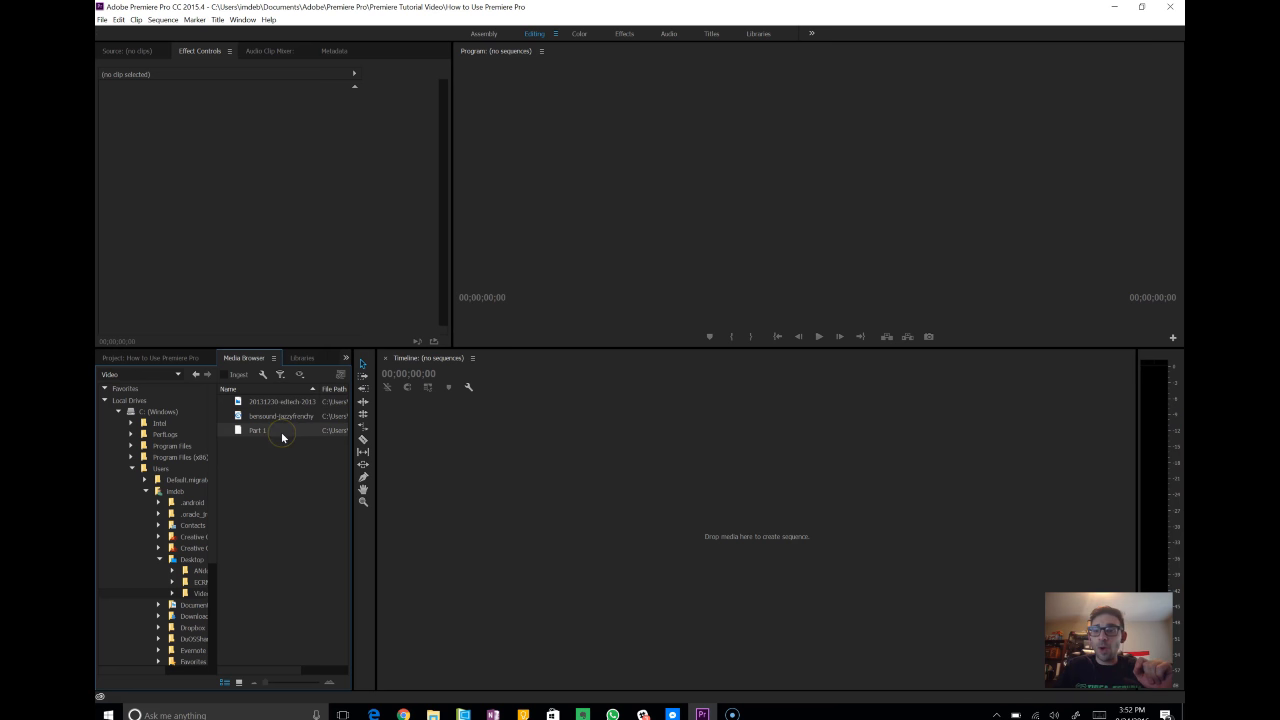
{"action": "left_click", "coordinate": [285, 417]}
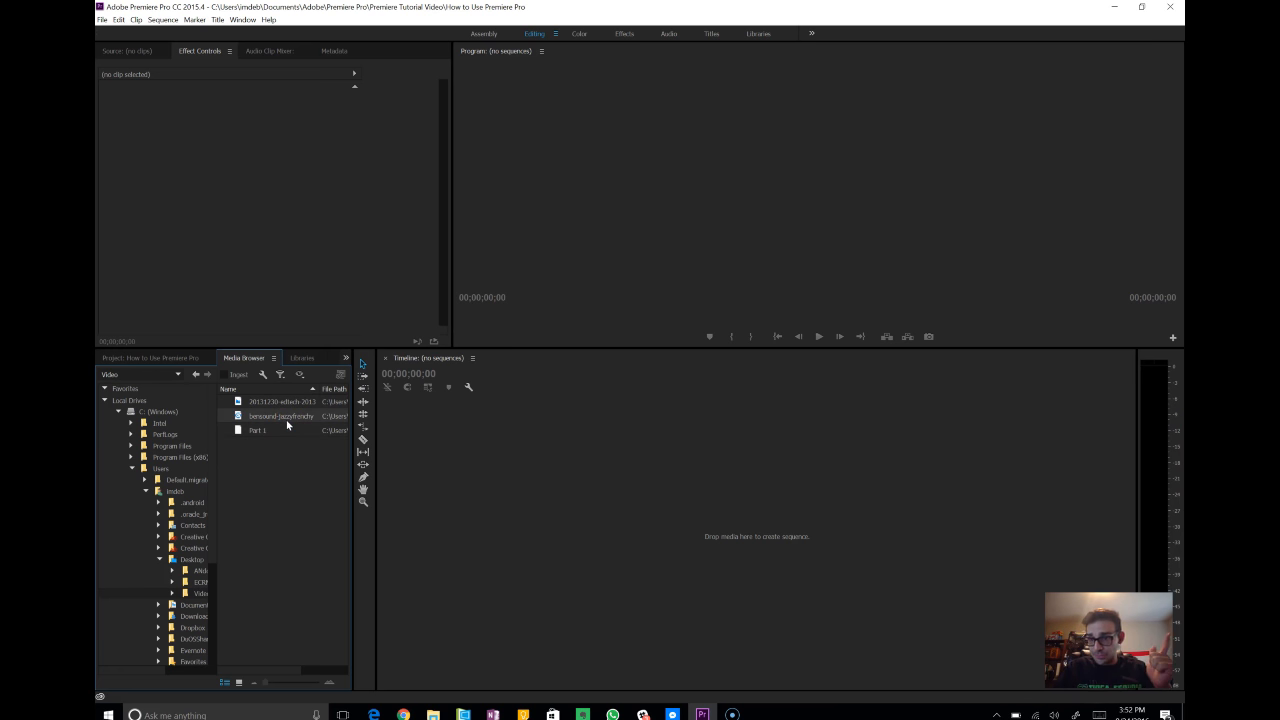
{"action": "left_click", "coordinate": [286, 405]}
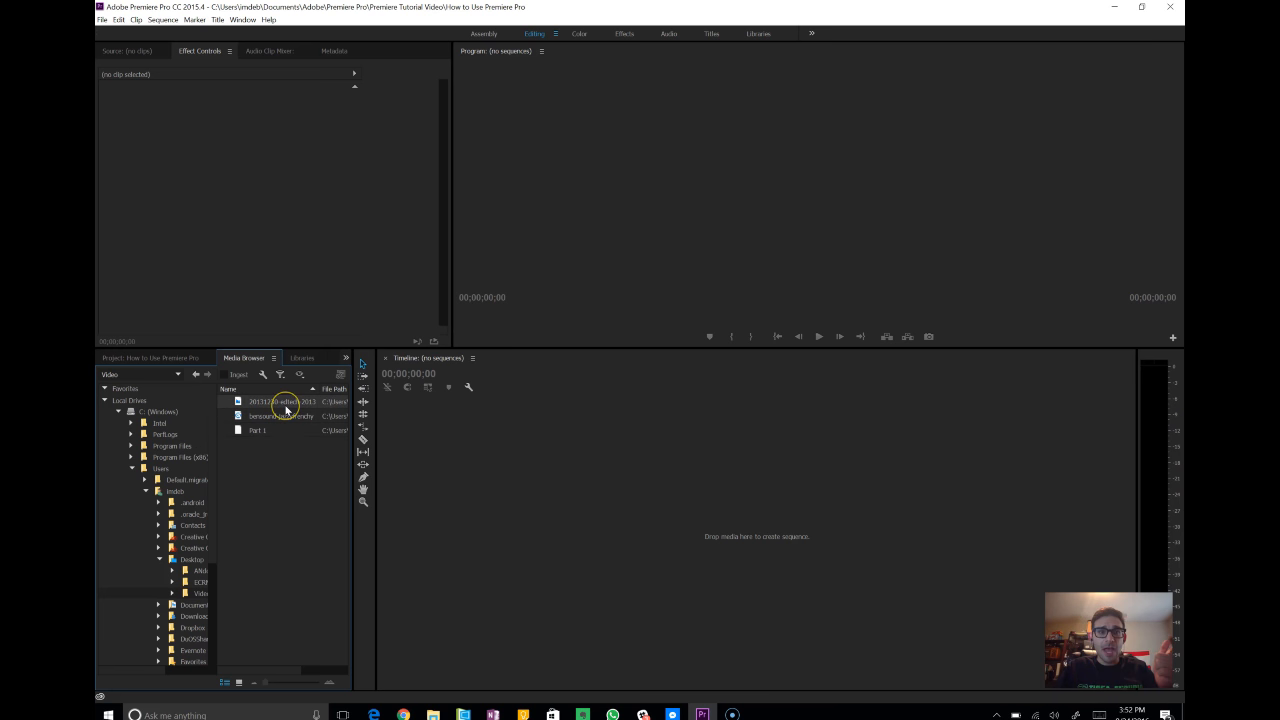
{"action": "left_click_drag", "start_coordinate": [266, 477], "coordinate": [283, 405]}
{"action": "right_click", "coordinate": [283, 405]}
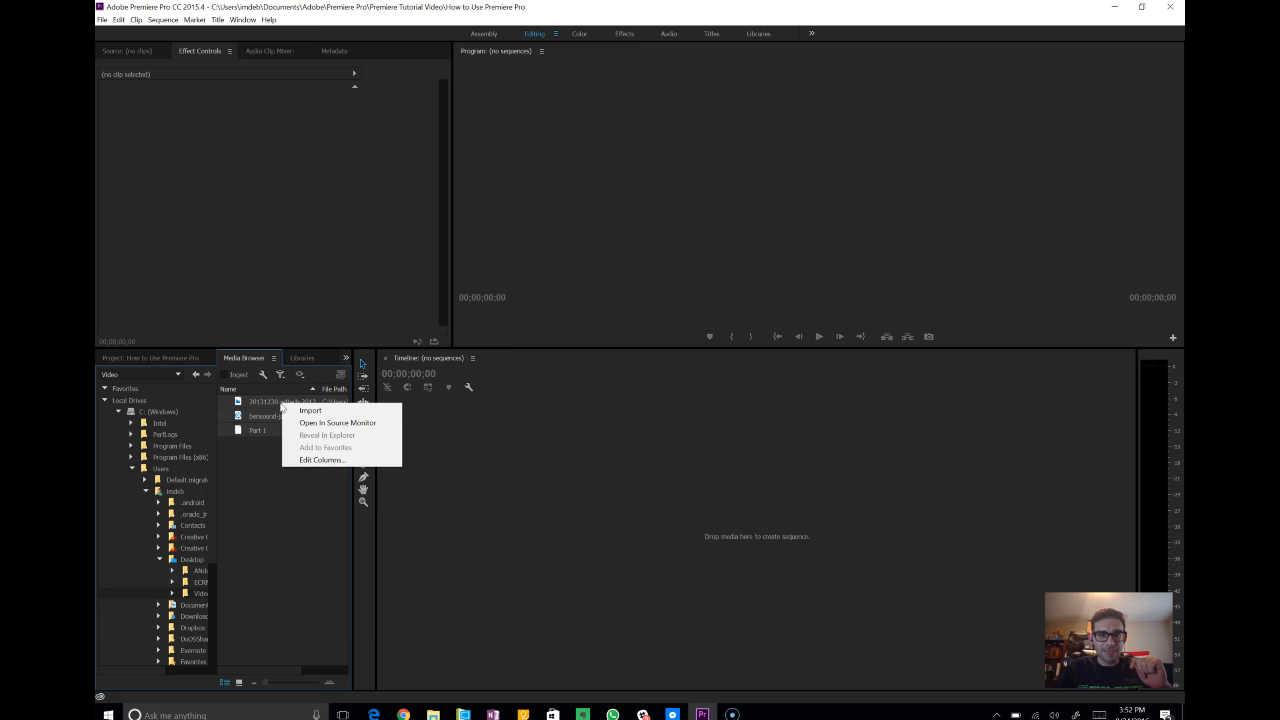
{"action": "left_click", "coordinate": [304, 410]}
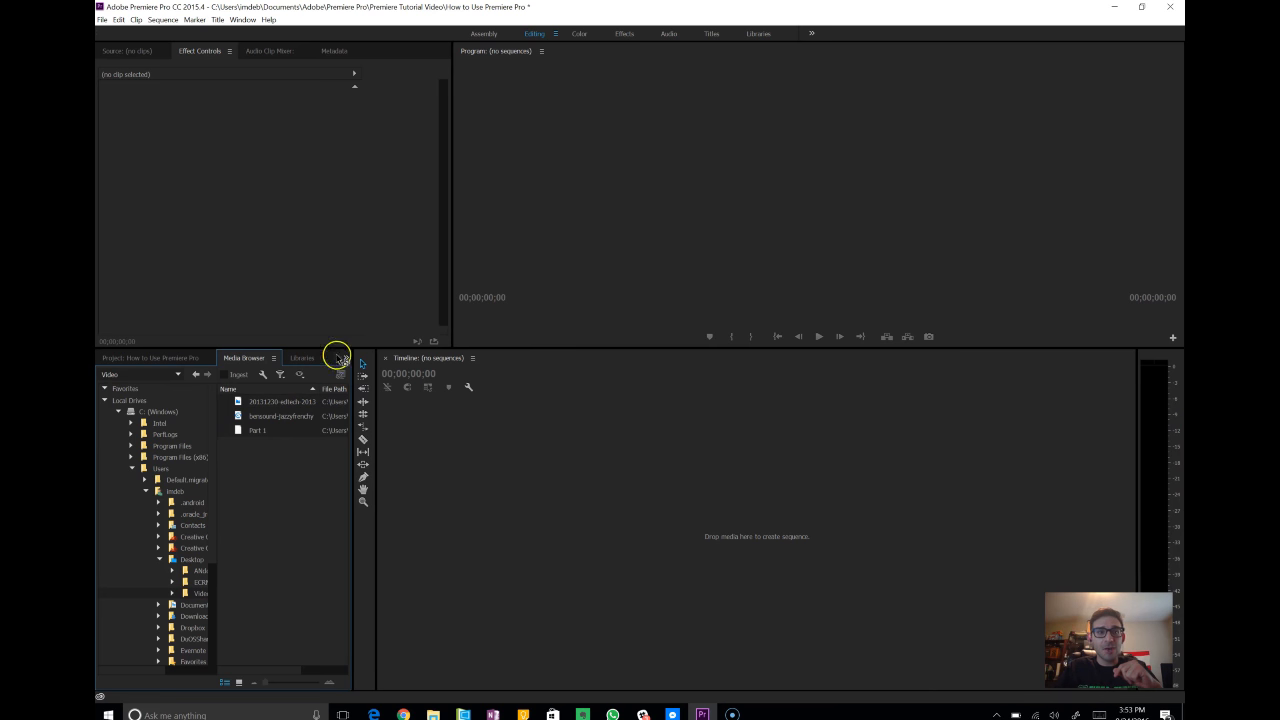
- View the imported media in the project's contents and select the bensound audio clip
{"action": "left_click", "coordinate": [173, 359]}
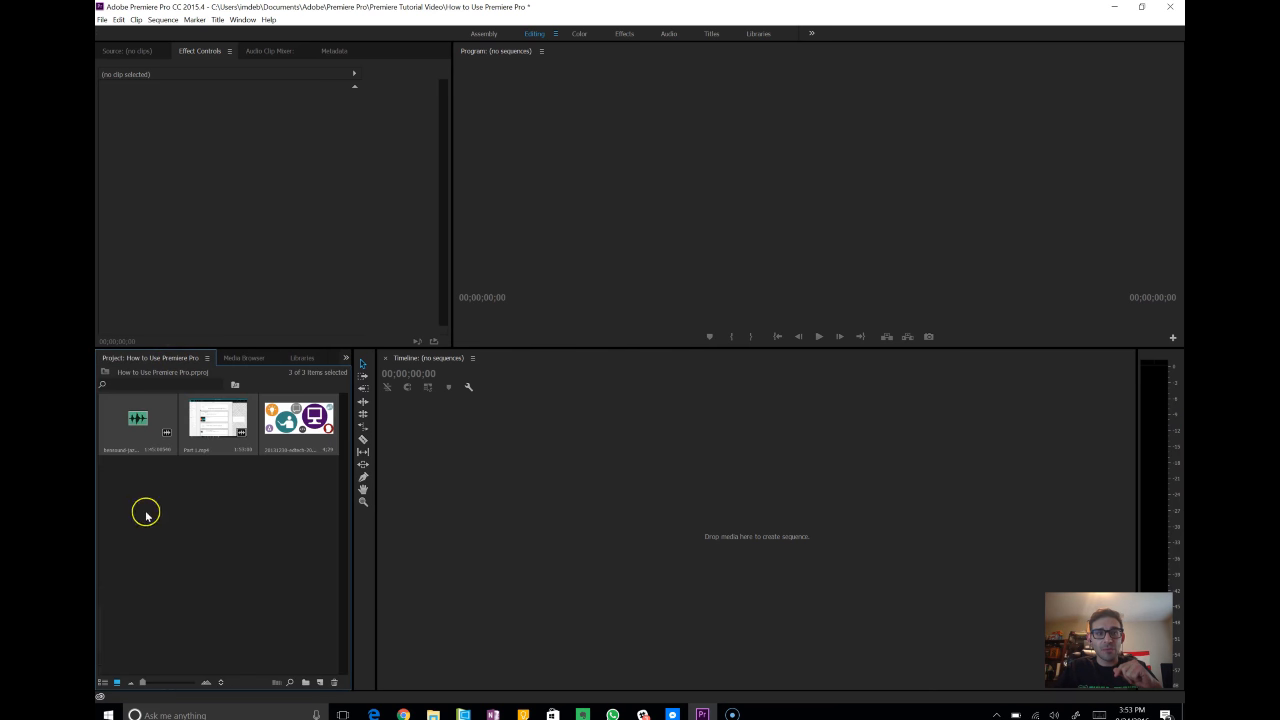
{"action": "left_click", "coordinate": [246, 537]}
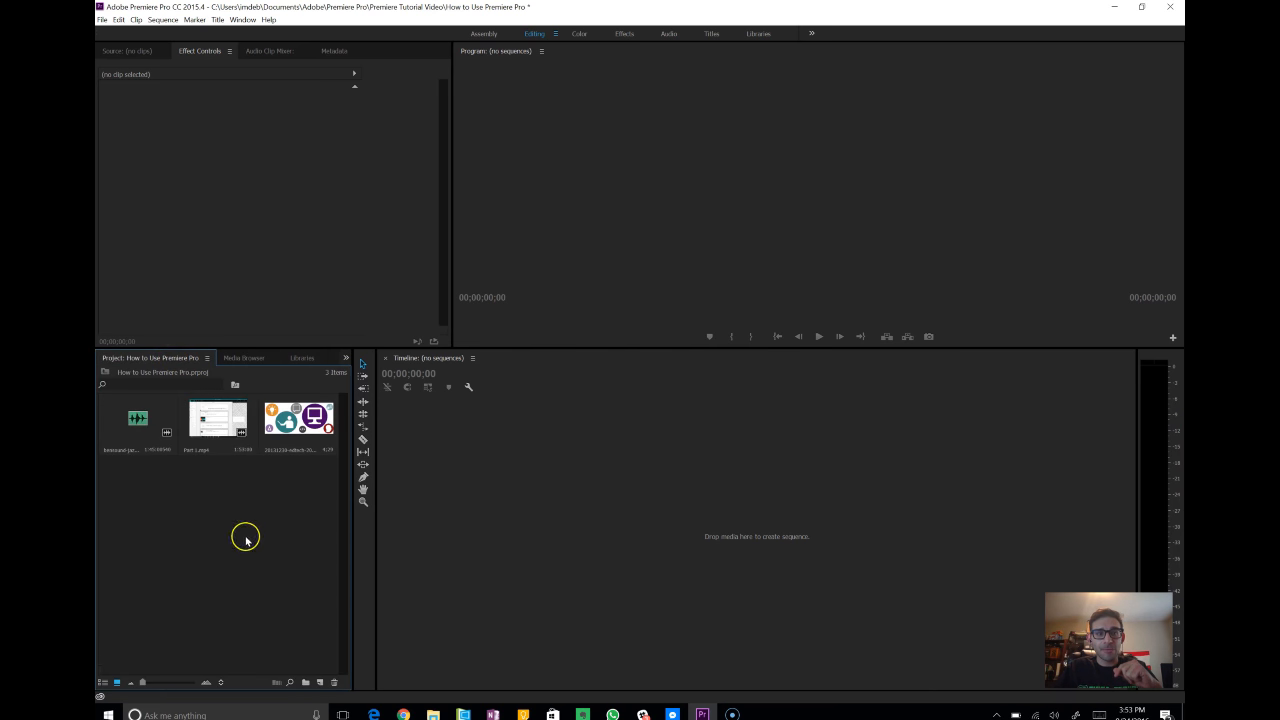
{"action": "left_click", "coordinate": [161, 421]}
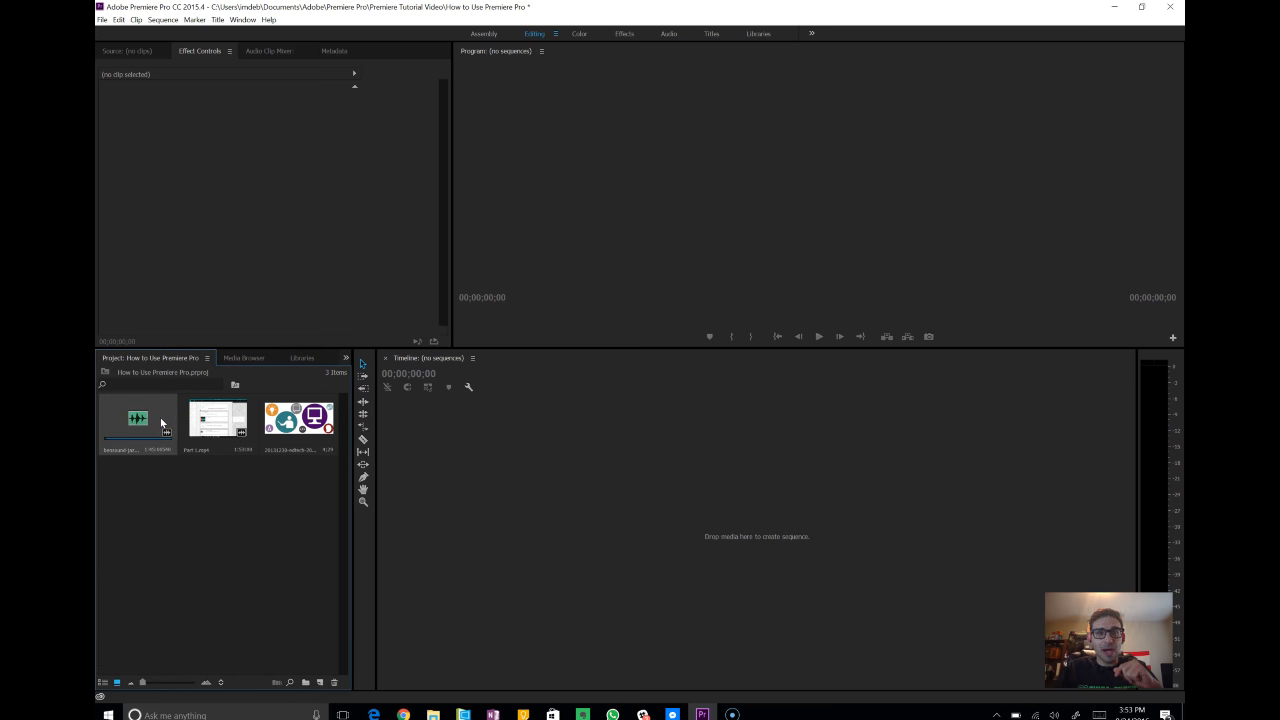
- Create a sequence from the Part 1 video by placing it in the empty timeline
{"action": "left_click", "coordinate": [203, 422]}
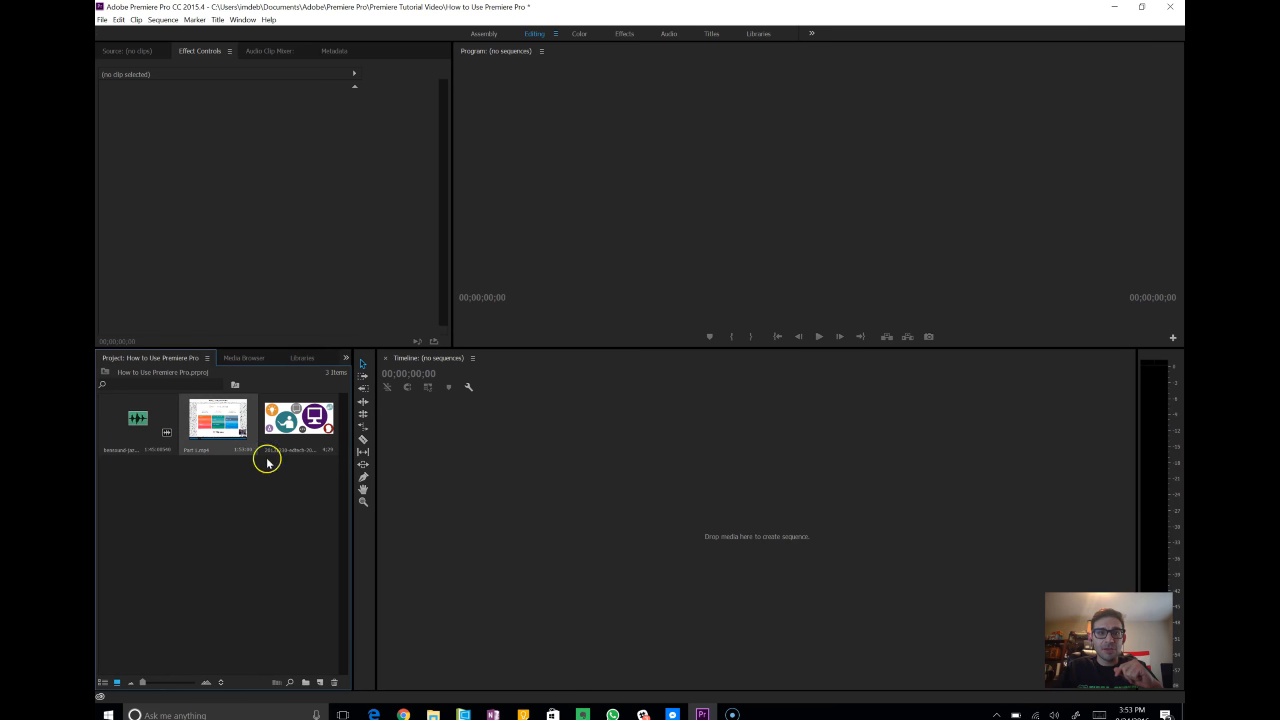
{"action": "left_click", "coordinate": [308, 426]}
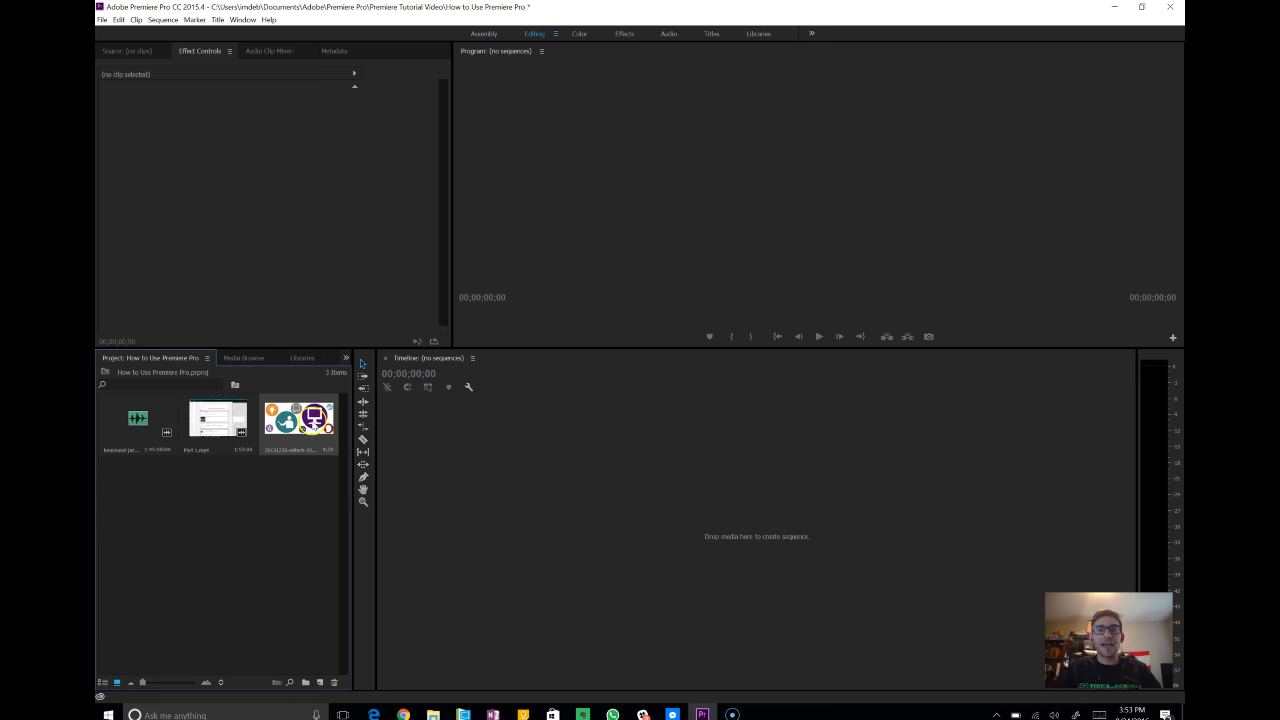
{"action": "left_click", "coordinate": [758, 558]}
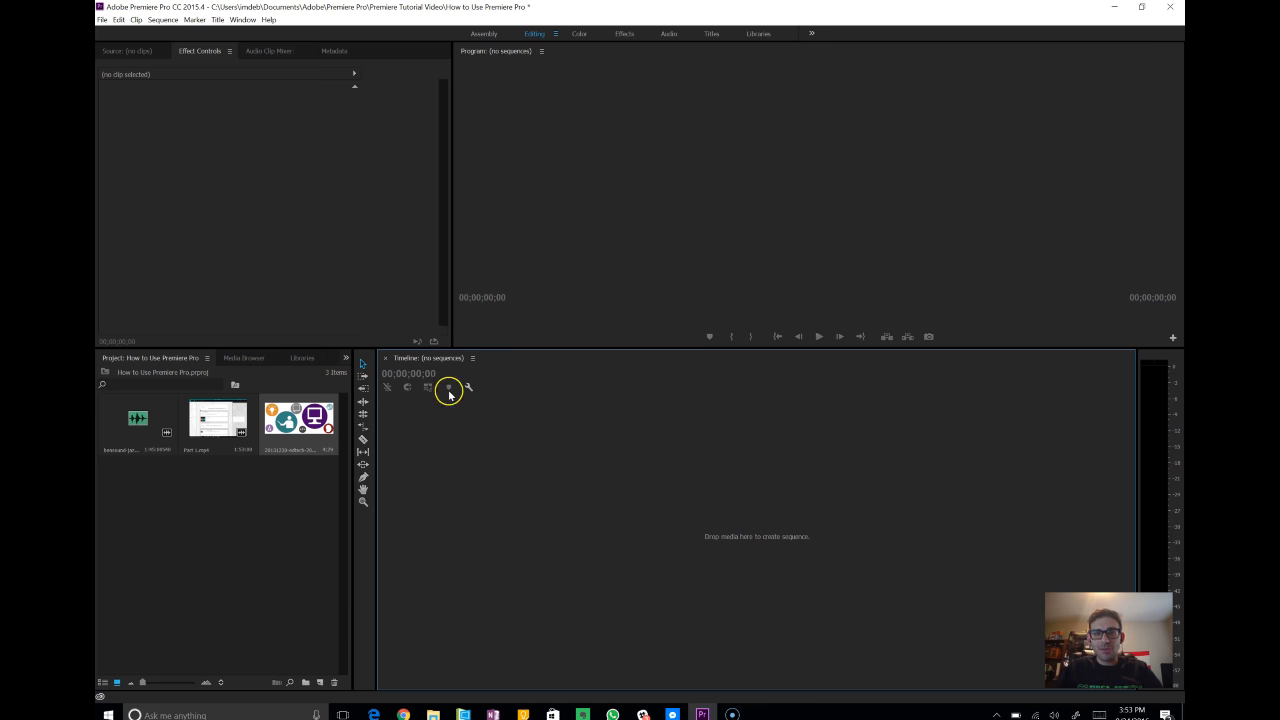
{"action": "left_click", "coordinate": [240, 522]}
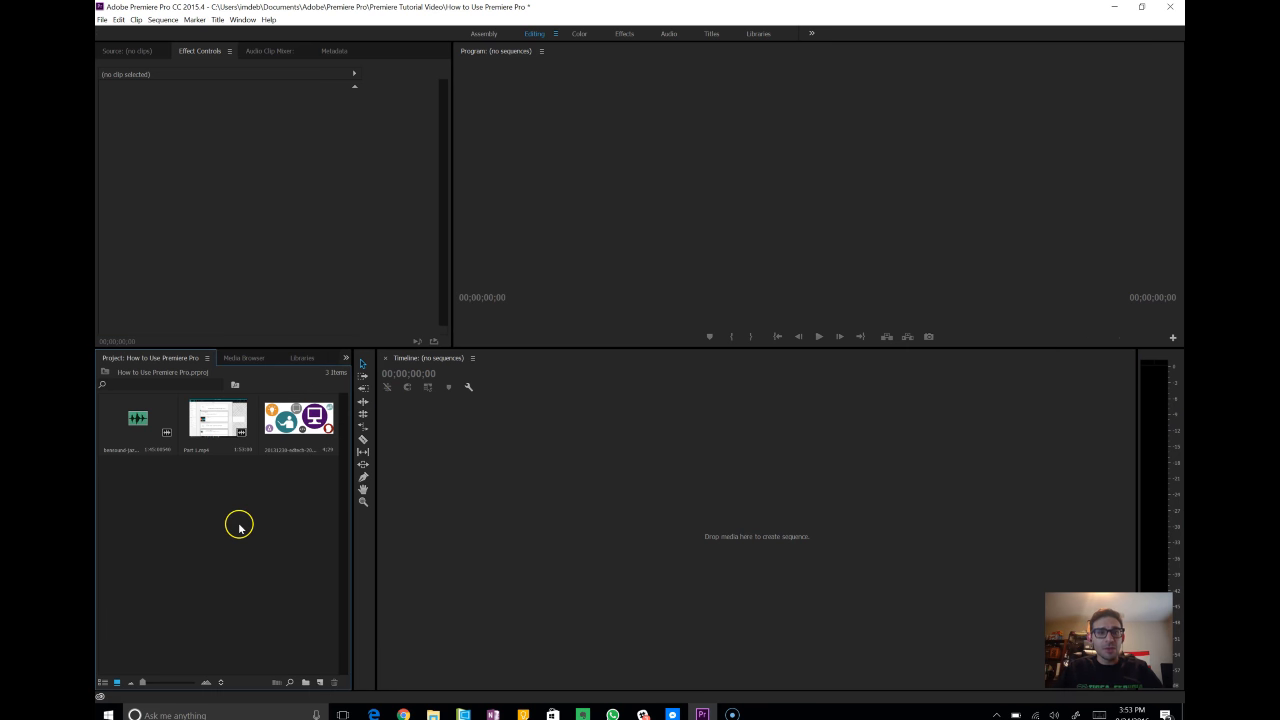
{"action": "left_click", "coordinate": [228, 430]}
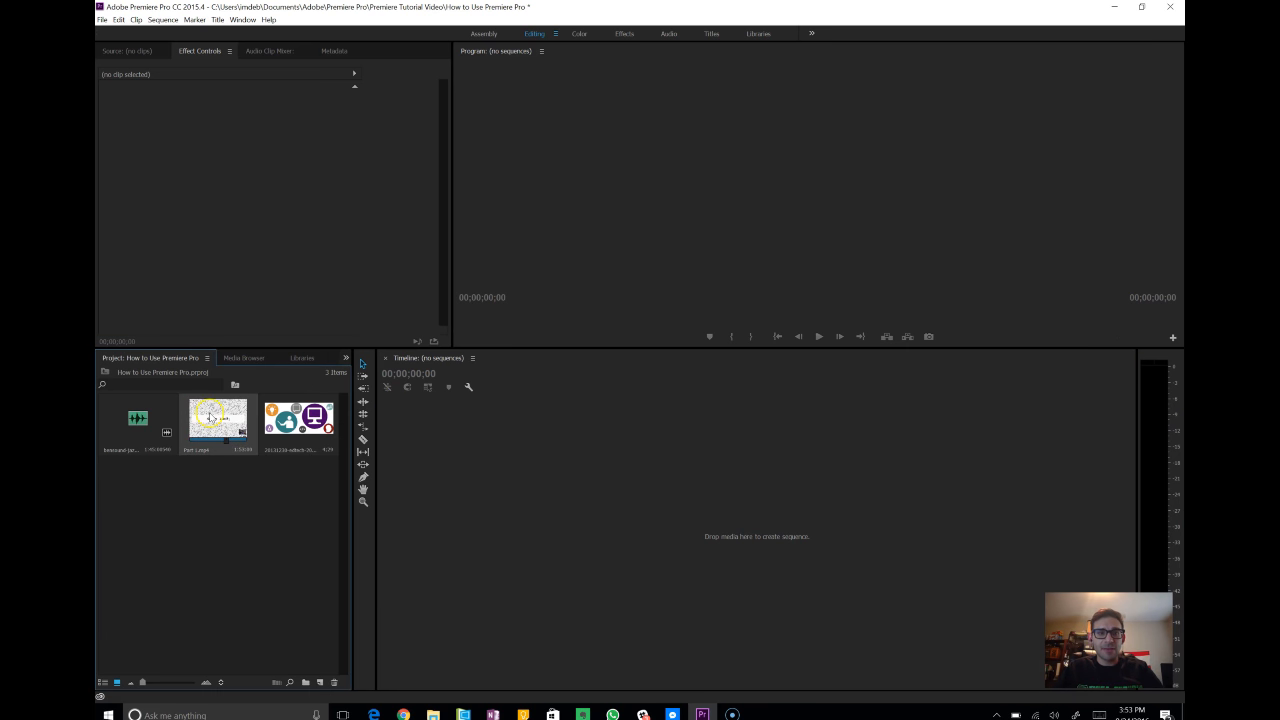
{"action": "left_click_drag", "start_coordinate": [550, 467], "coordinate": [659, 497]}
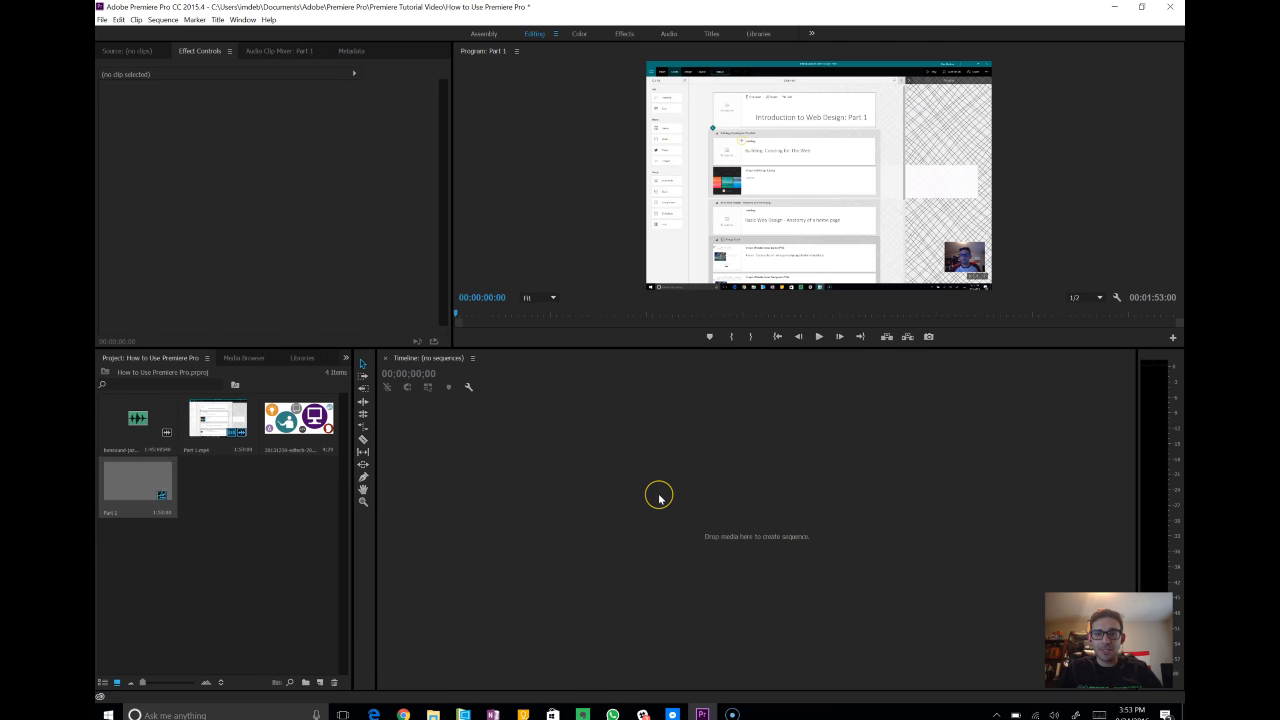
- Play the opening seconds of the Part 1 sequence in the Program monitor, return the playhead to the start and scrub the timeline
{"action": "left_click_drag", "start_coordinate": [497, 390], "coordinate": [487, 421]}
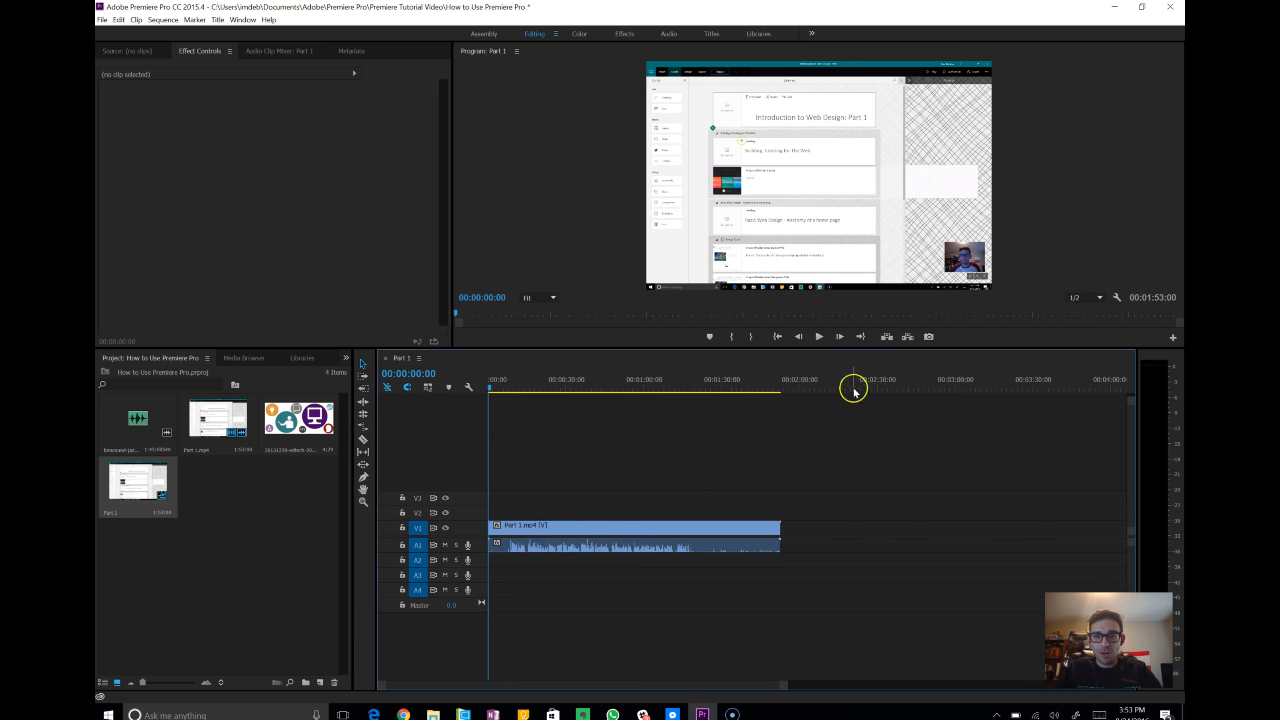
{"action": "left_click", "coordinate": [818, 337]}
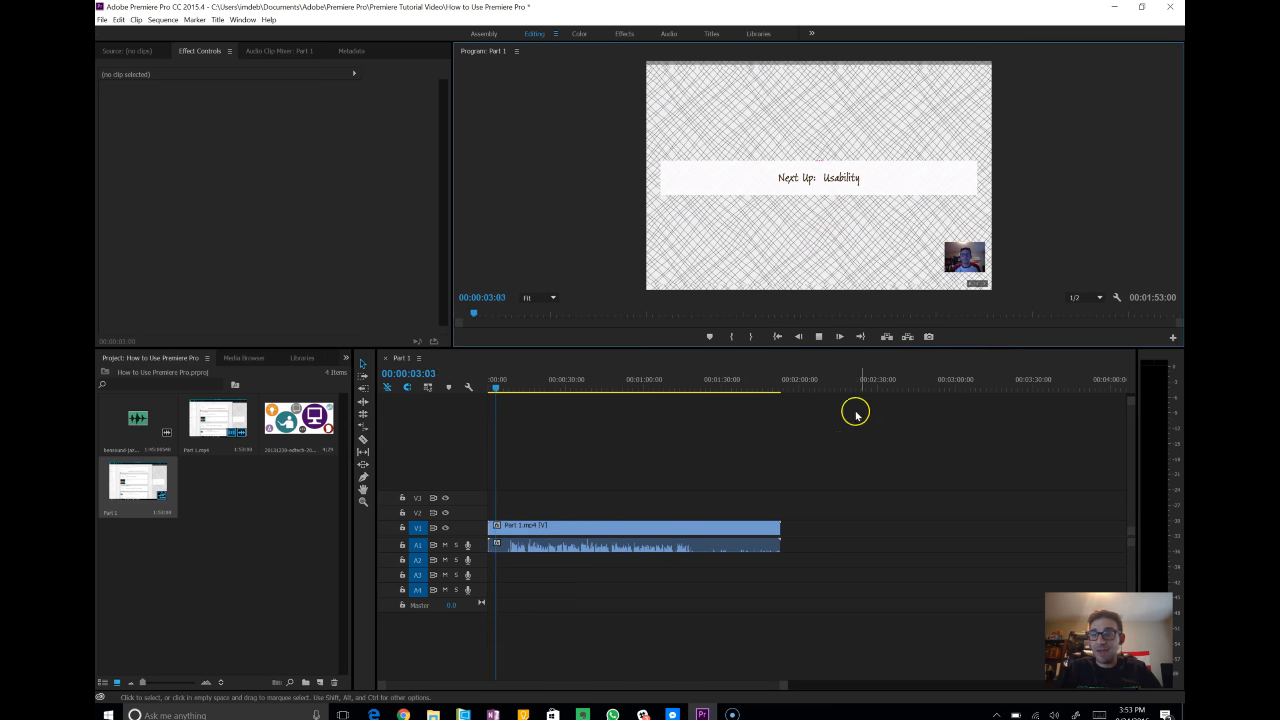
{"action": "left_click", "coordinate": [820, 337]}
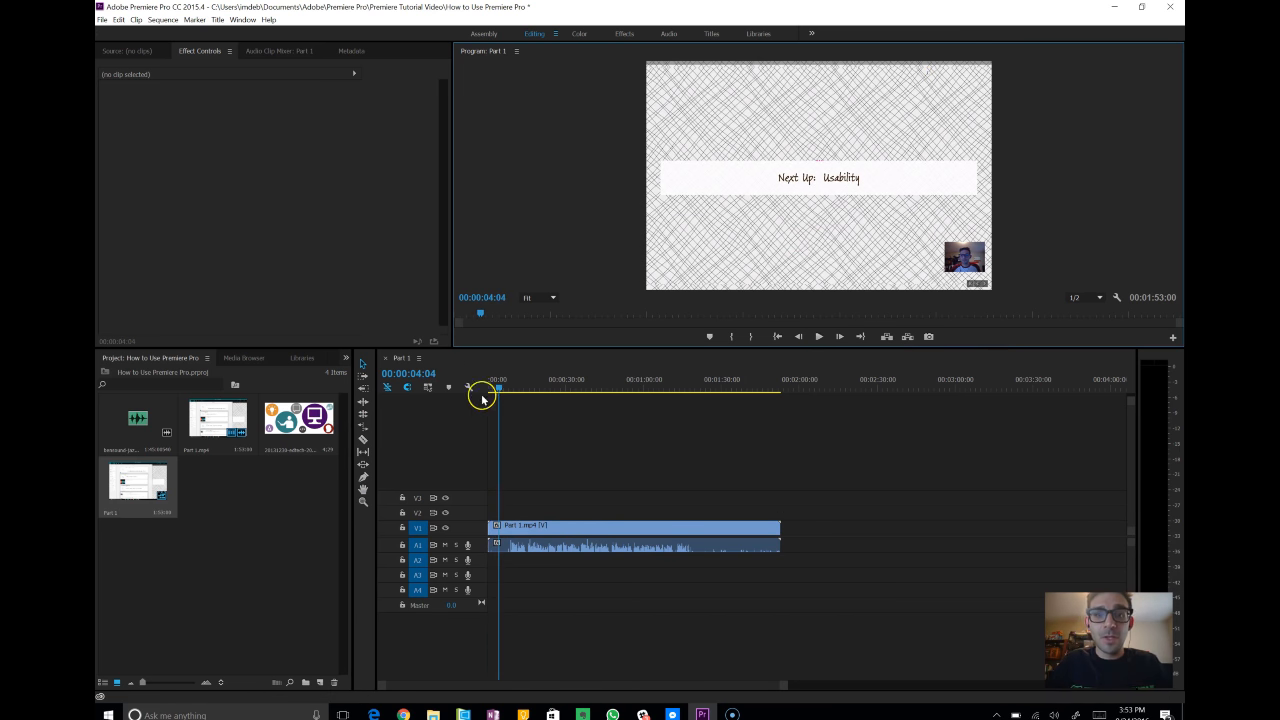
{"action": "left_click_drag", "start_coordinate": [499, 388], "coordinate": [480, 391]}
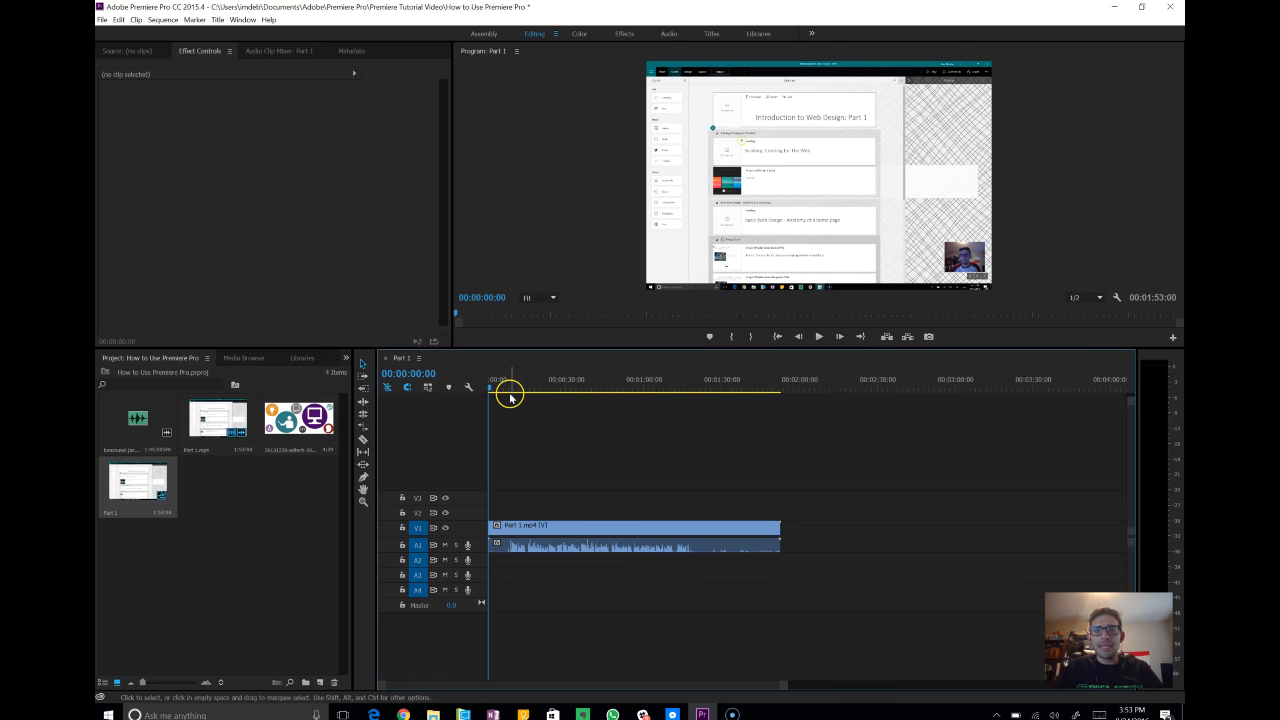
{"action": "left_click_drag", "start_coordinate": [490, 388], "coordinate": [571, 388]}
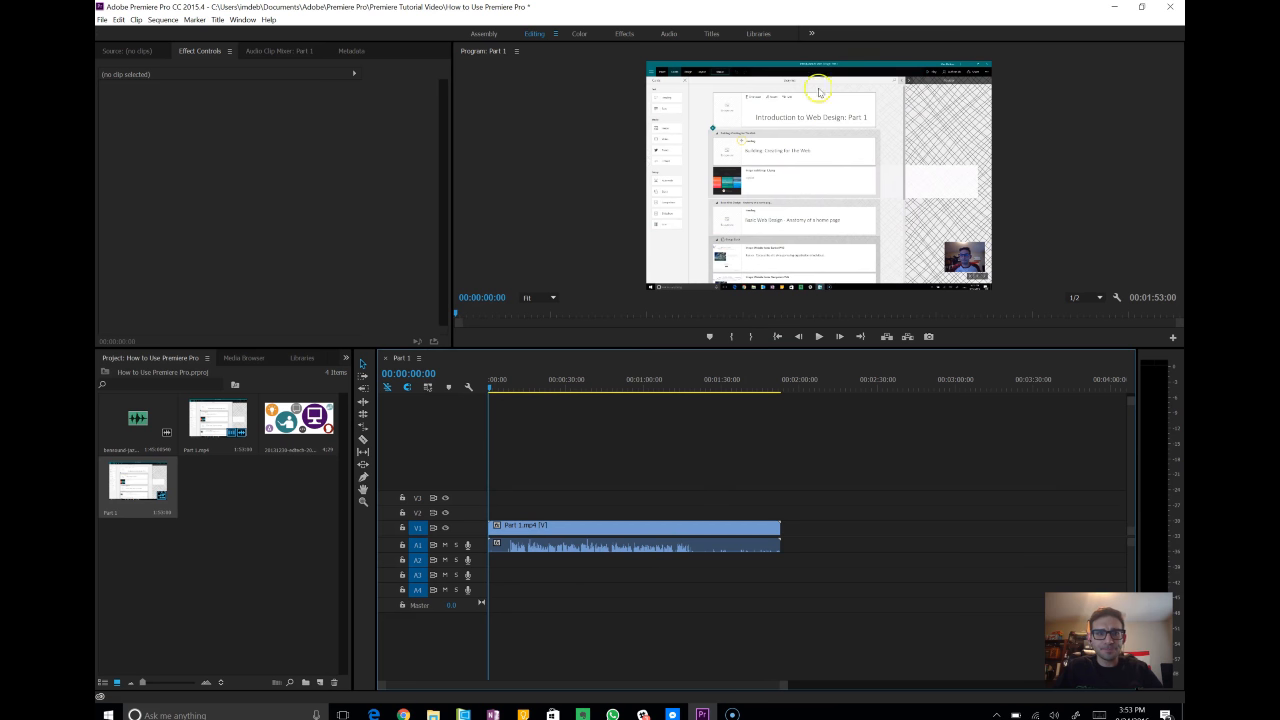
- Preview the Part 1 video and the edtech 2013 image in the Source monitor
{"action": "left_click", "coordinate": [250, 415]}
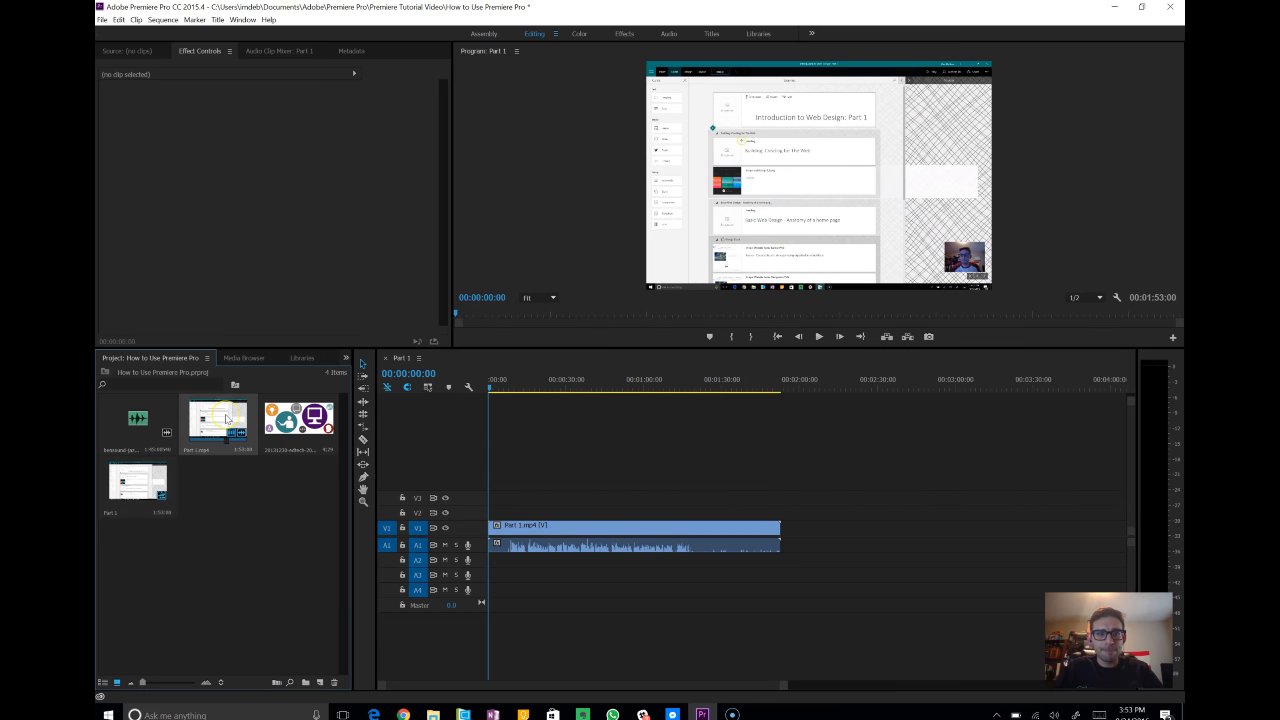
{"action": "double_click", "coordinate": [227, 418]}
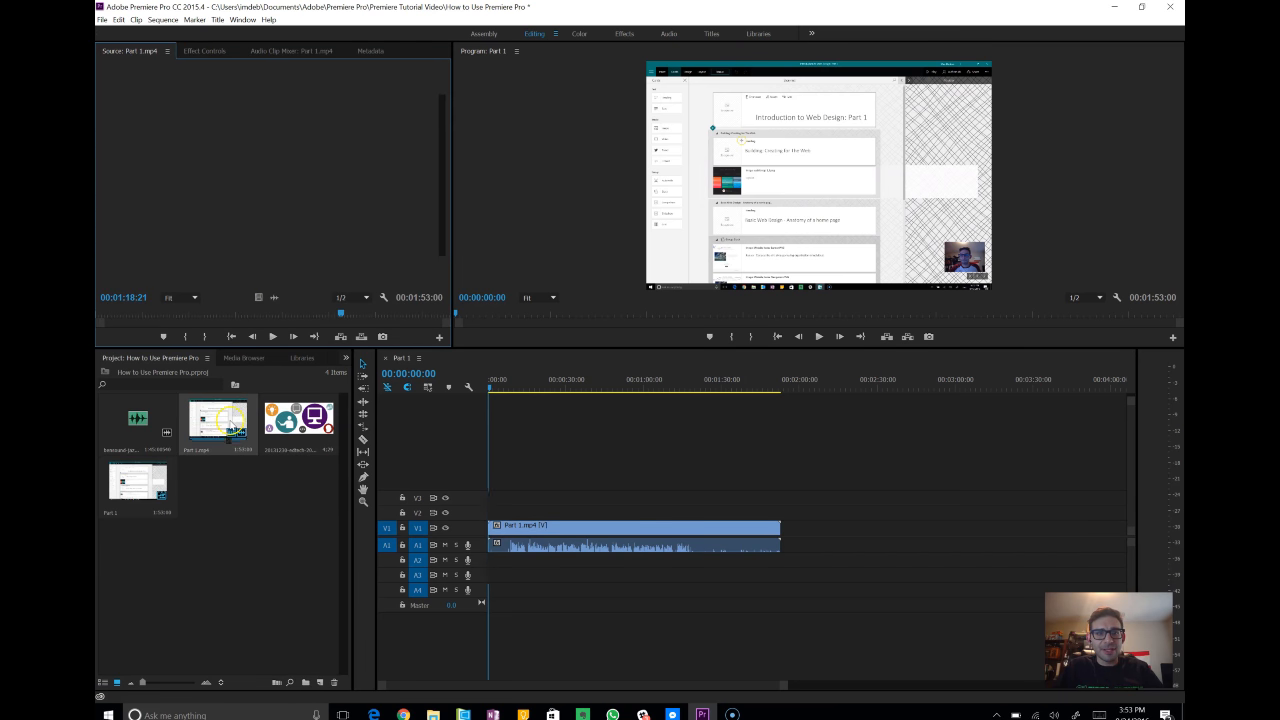
{"action": "left_click", "coordinate": [146, 488]}
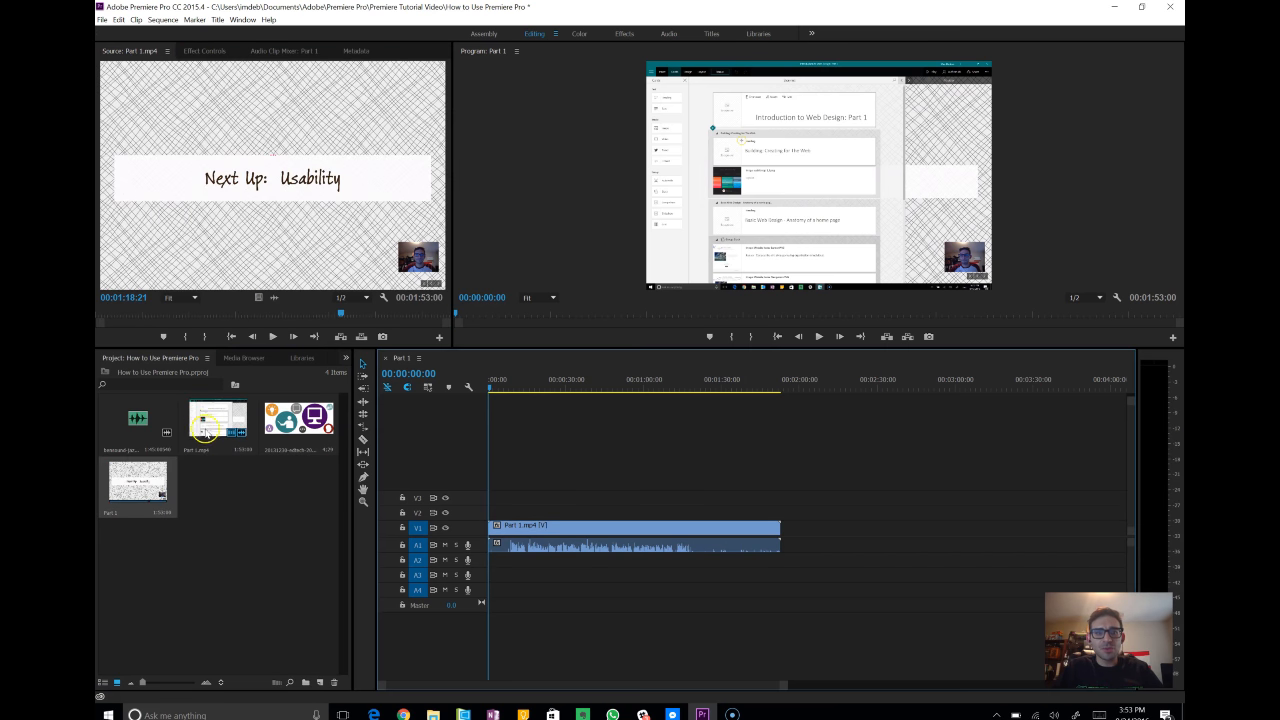
{"action": "double_click", "coordinate": [137, 480]}
{"action": "double_click", "coordinate": [306, 420]}
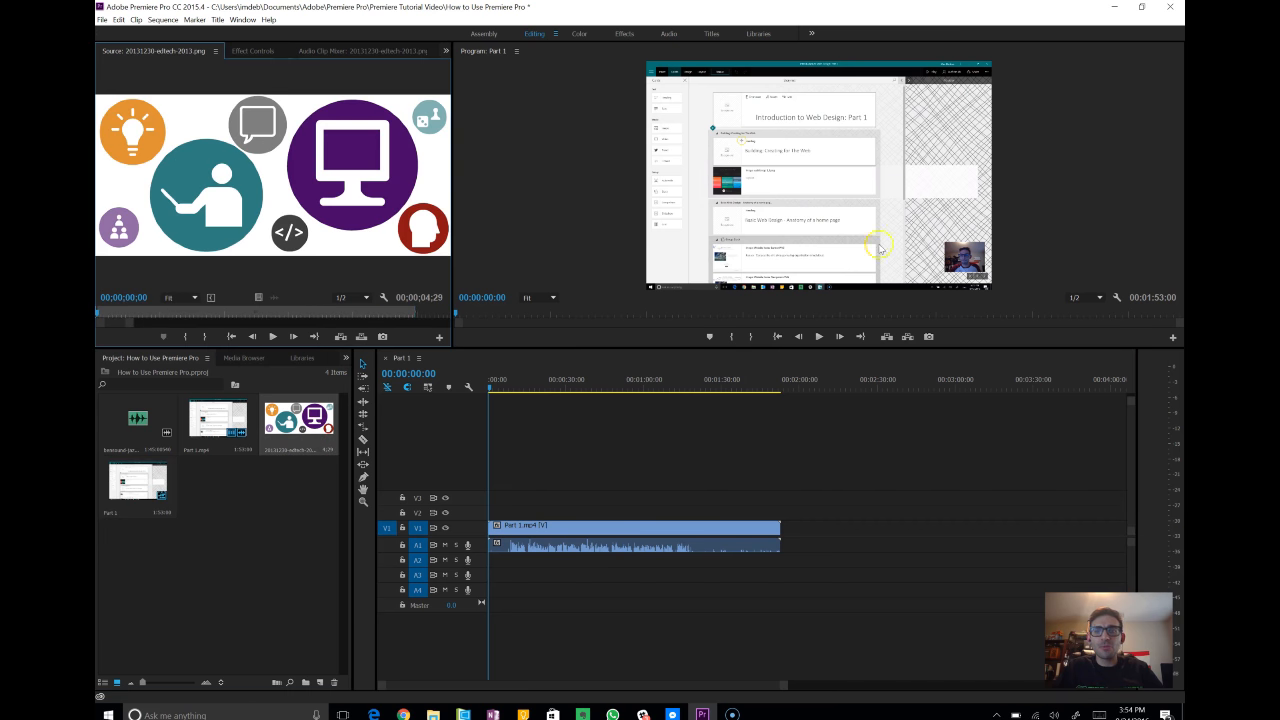
- Scrub the sequence to 00:00:03:00 and reload the Part 1 video in the Source monitor, scrubbing it to 00:00:28:06
{"action": "left_click", "coordinate": [649, 451]}
{"action": "left_click_drag", "start_coordinate": [614, 386], "coordinate": [500, 397]}
{"action": "left_click", "coordinate": [233, 418]}
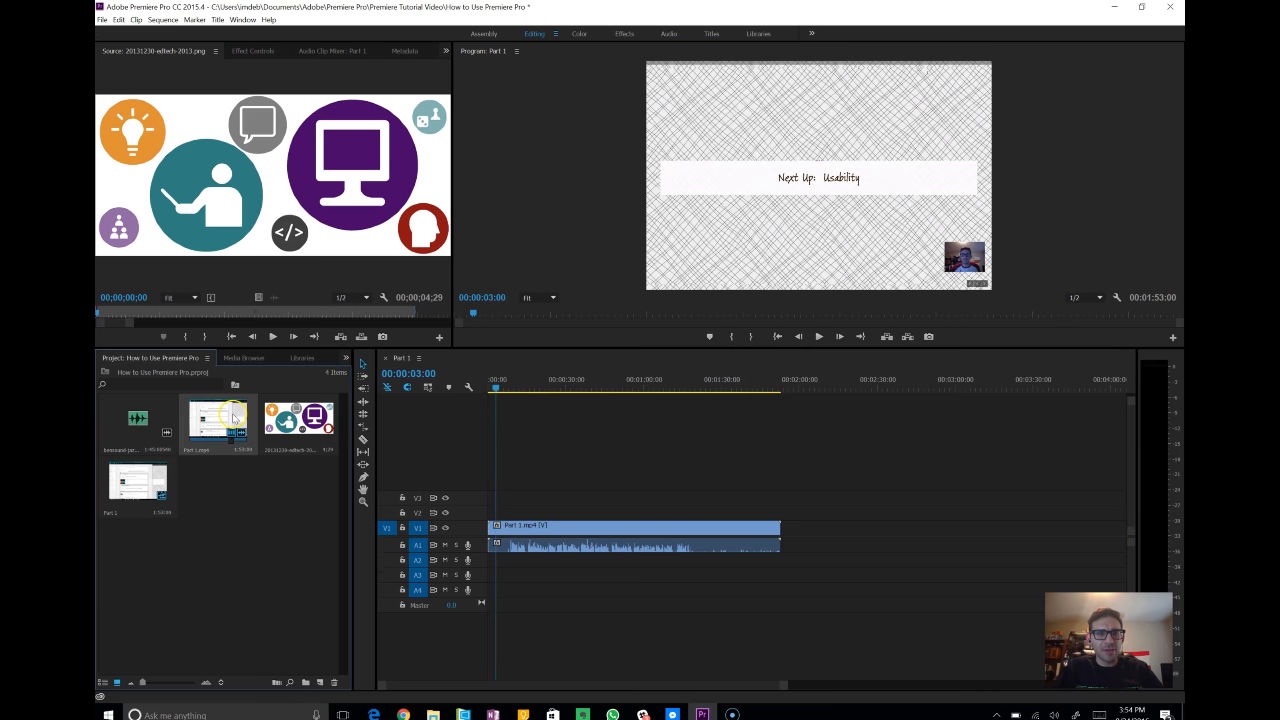
{"action": "left_click", "coordinate": [285, 422]}
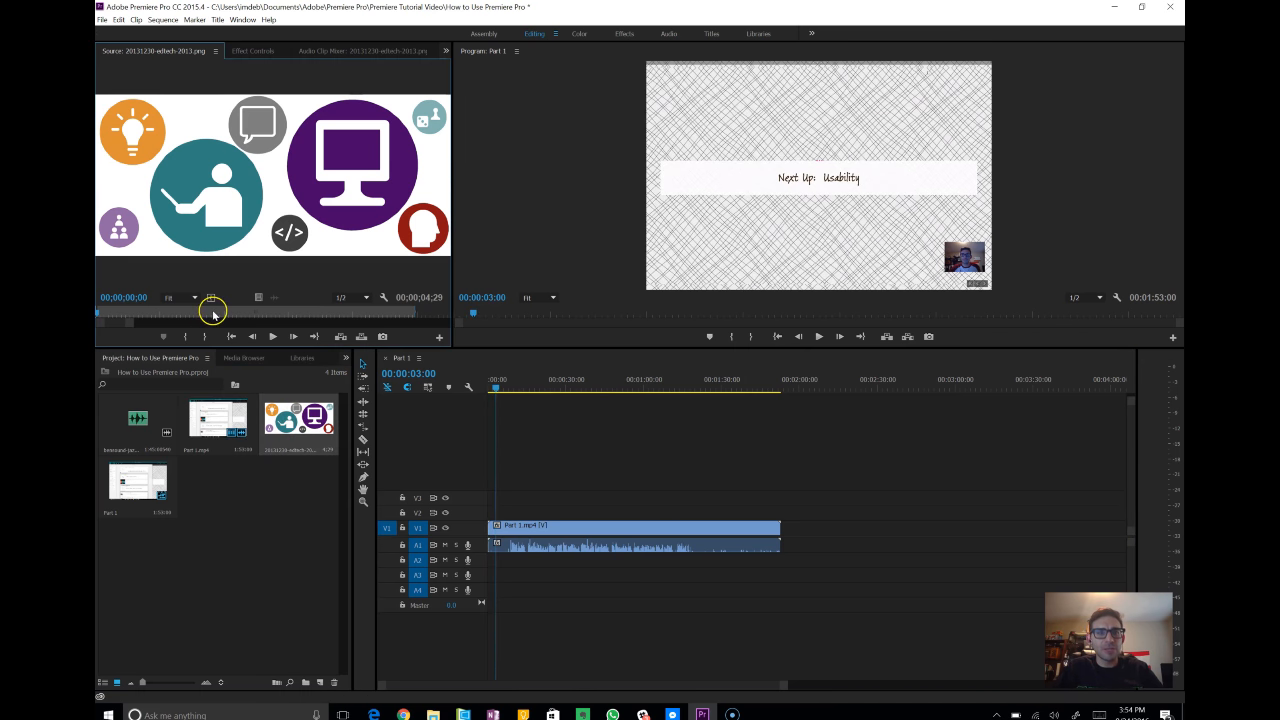
{"action": "double_click", "coordinate": [208, 416]}
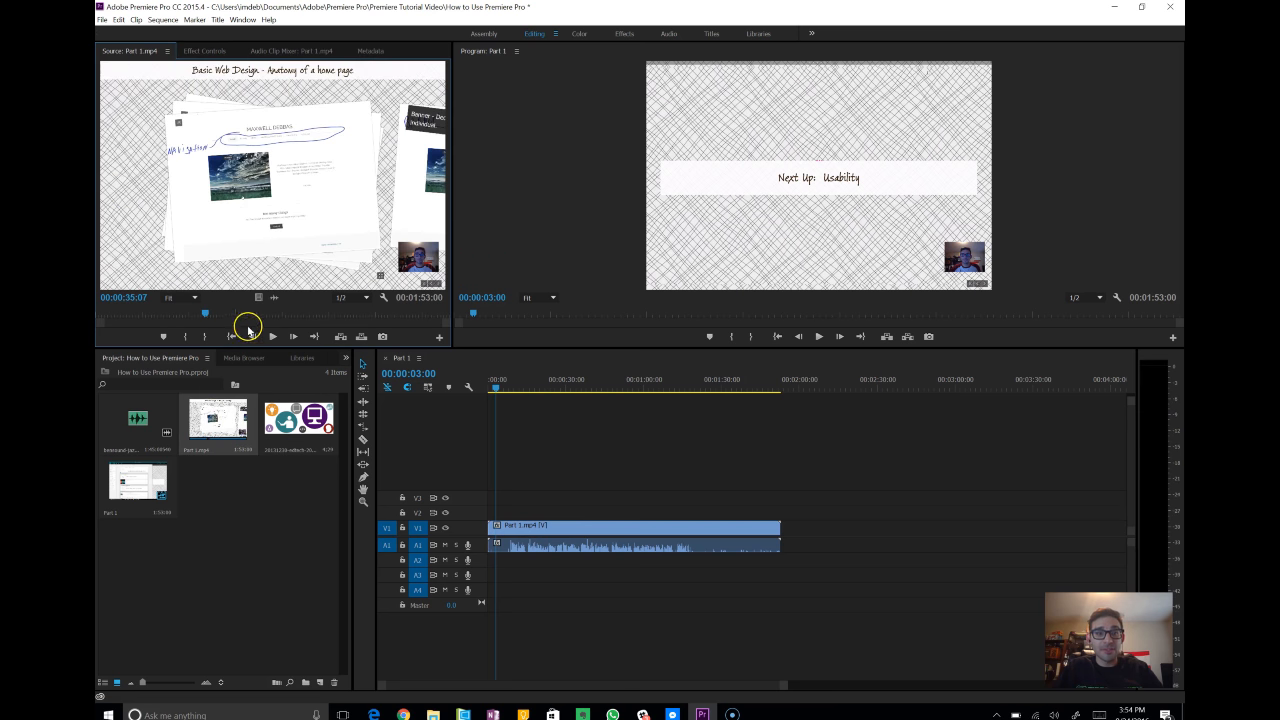
{"action": "left_click_drag", "start_coordinate": [257, 314], "coordinate": [222, 313]}
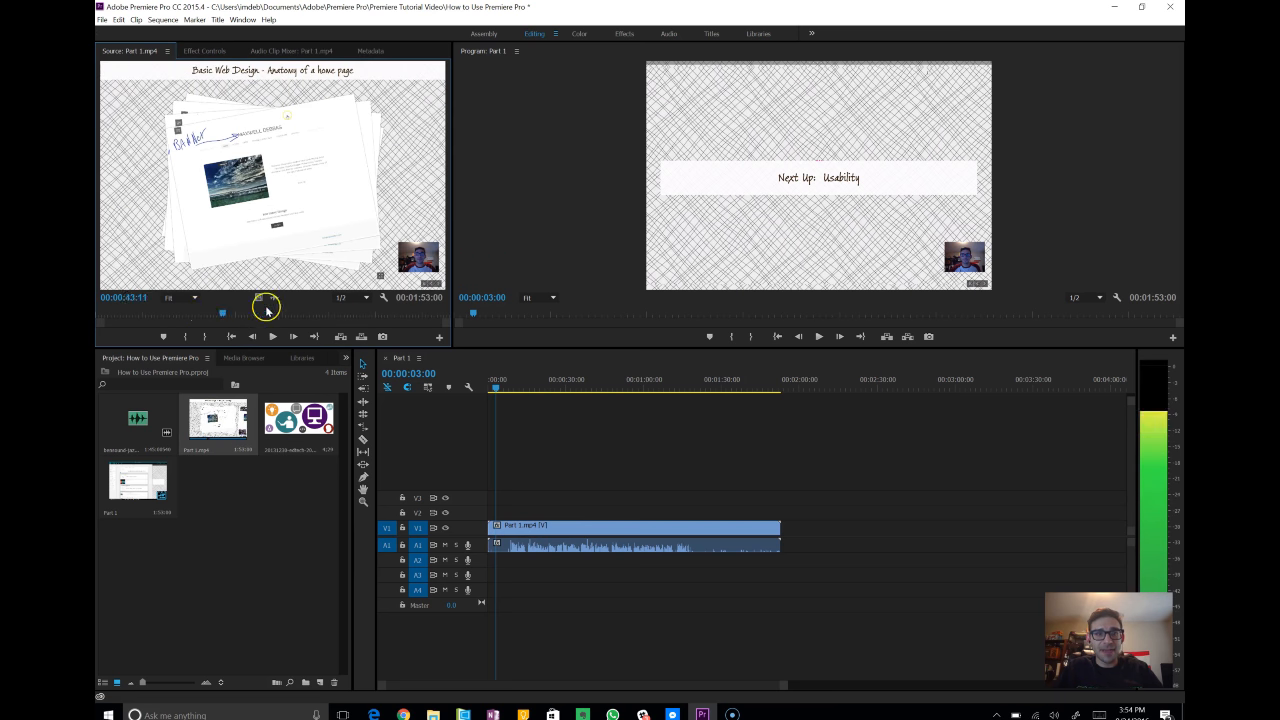
{"action": "left_click", "coordinate": [183, 310]}
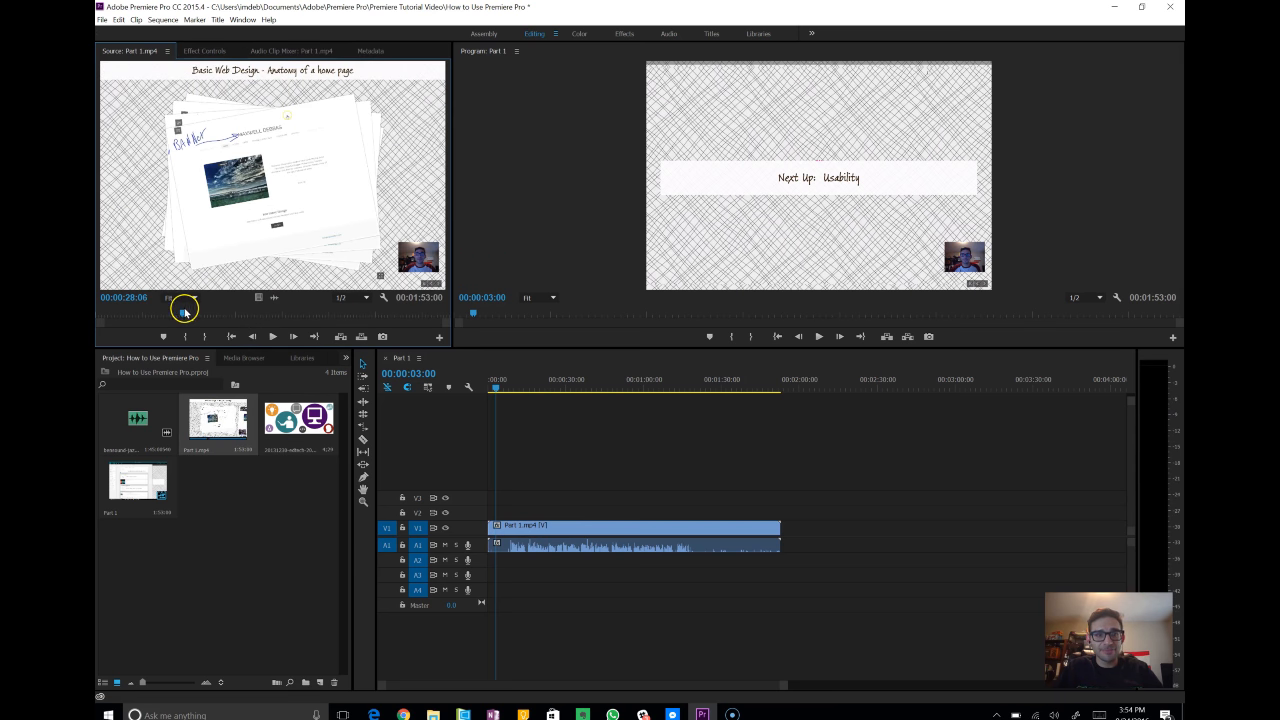
- Return the sequence playhead to 00:00:00:00 and select the Part 1 video in the project's contents
{"action": "left_click", "coordinate": [651, 526]}
{"action": "left_click", "coordinate": [851, 563]}
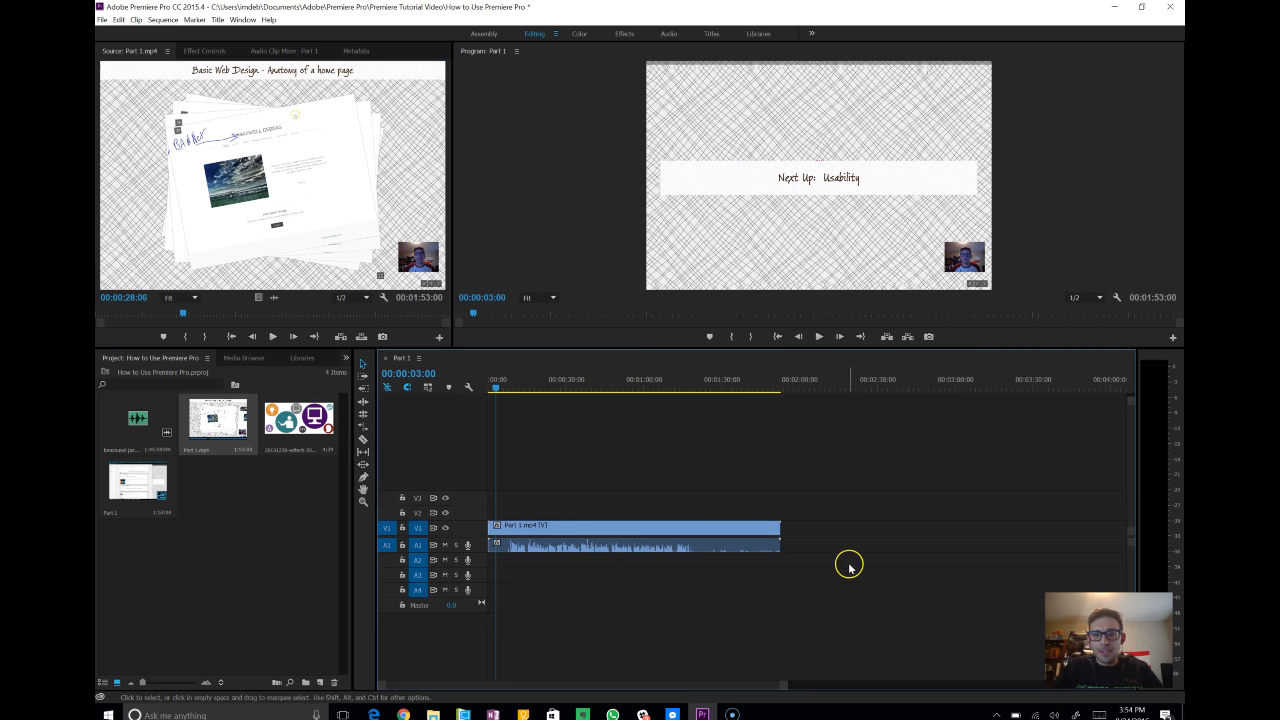
{"action": "left_click", "coordinate": [490, 388]}
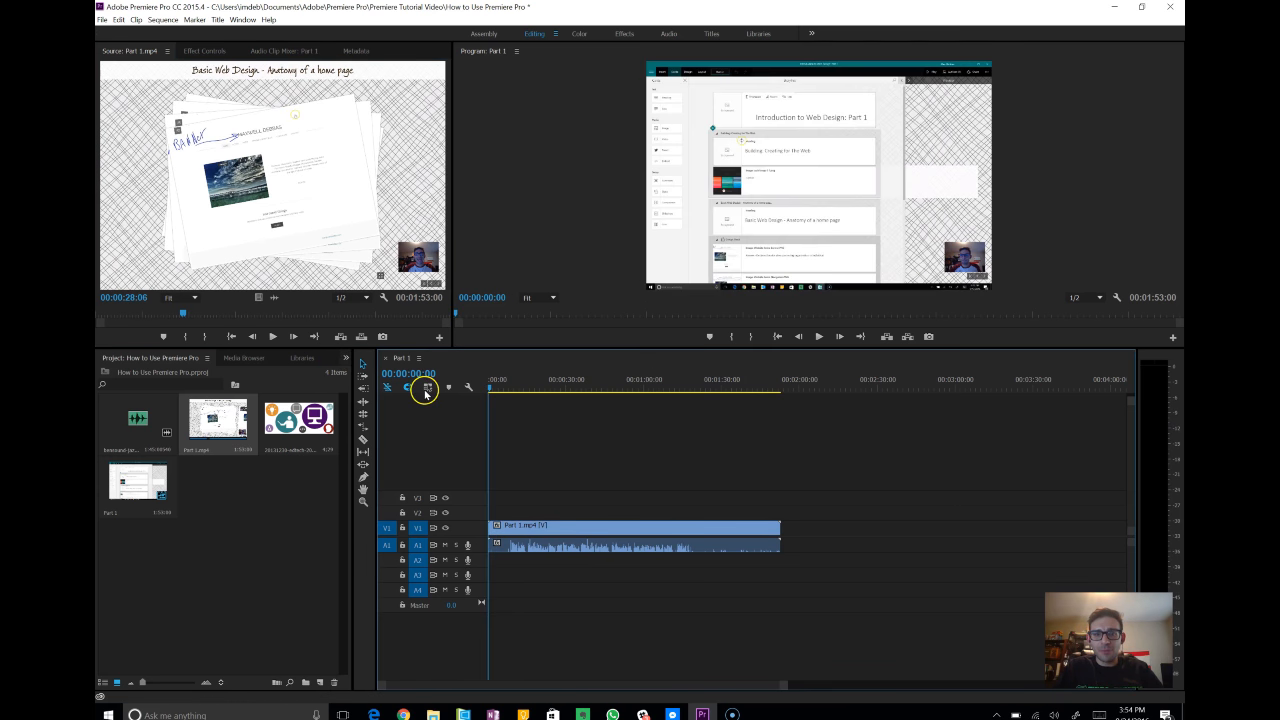
{"action": "left_click", "coordinate": [216, 424]}
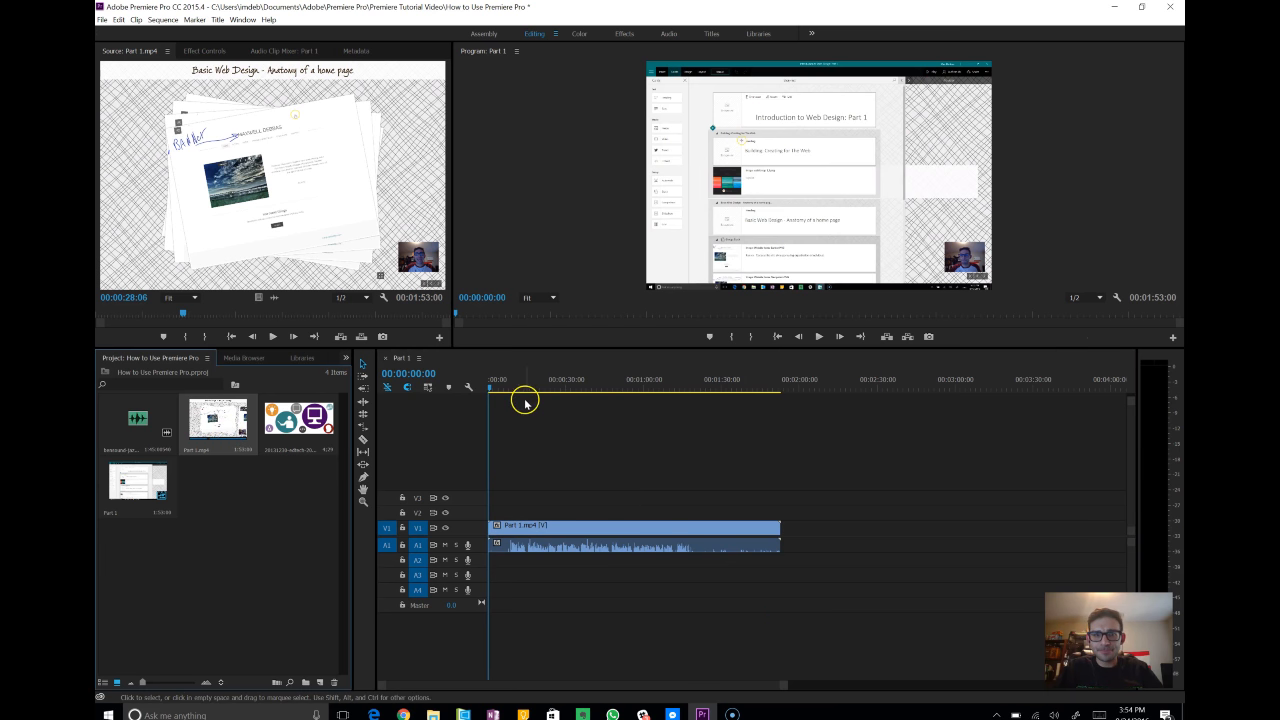
- Play the sequence from the start, replay the moment before the speech begins and set the playhead at 00:00:07:15
{"action": "mouse_move", "coordinate": [489, 385]}
{"action": "left_mouse_down"}
{"action": "mouse_move", "coordinate": [508, 386]}
{"action": "mouse_move", "coordinate": [490, 393]}
{"action": "left_mouse_up"}
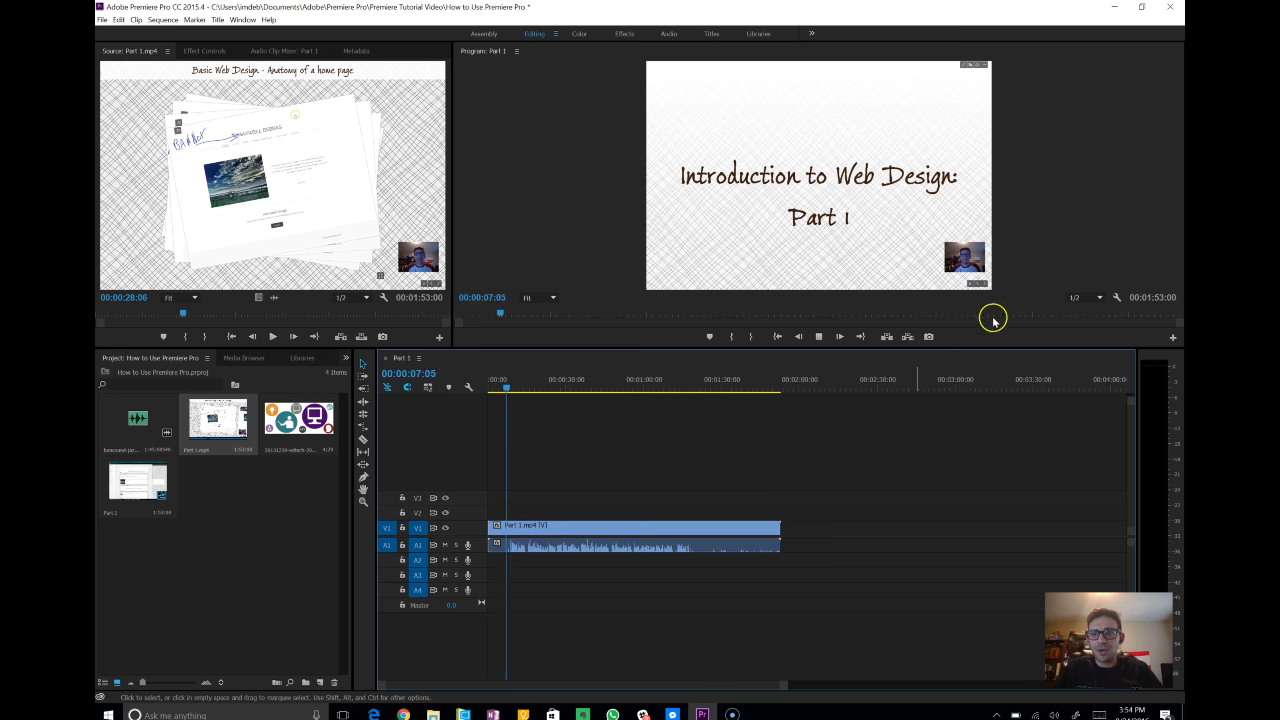
{"action": "key", "text": "space"}
{"action": "left_click", "coordinate": [537, 392]}
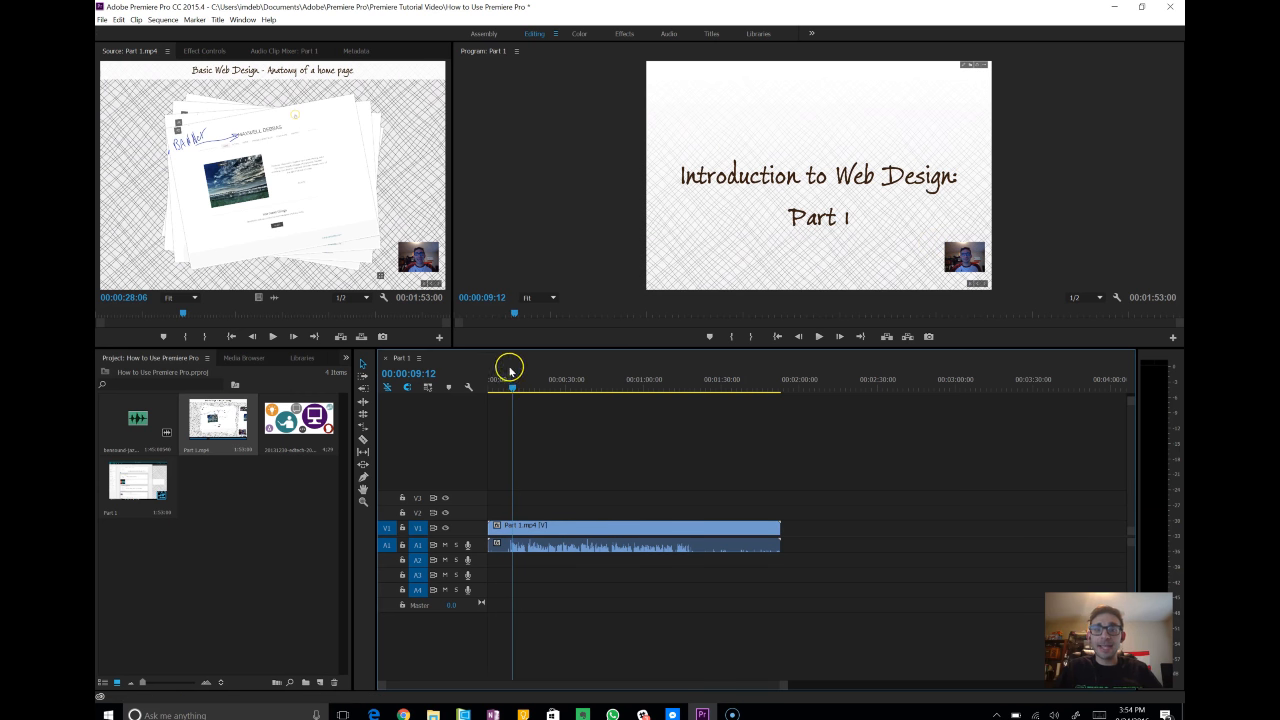
{"action": "left_click", "coordinate": [503, 392]}
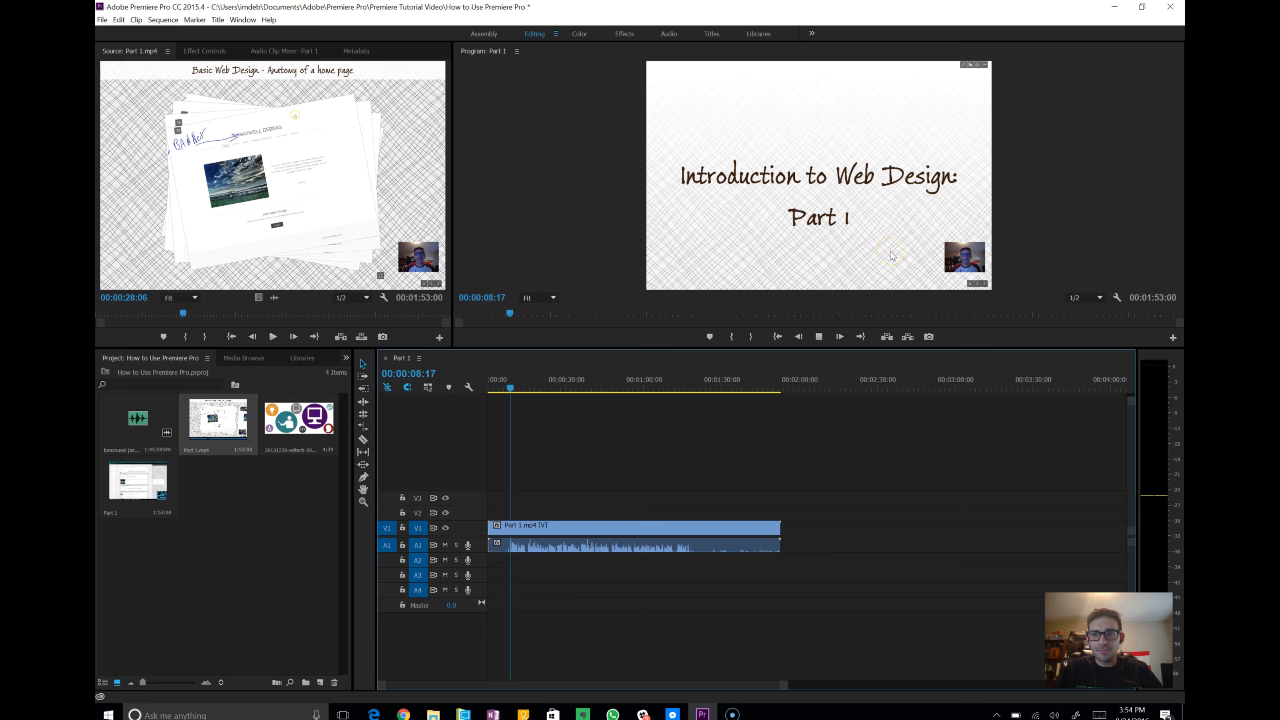
{"action": "key", "text": "space"}
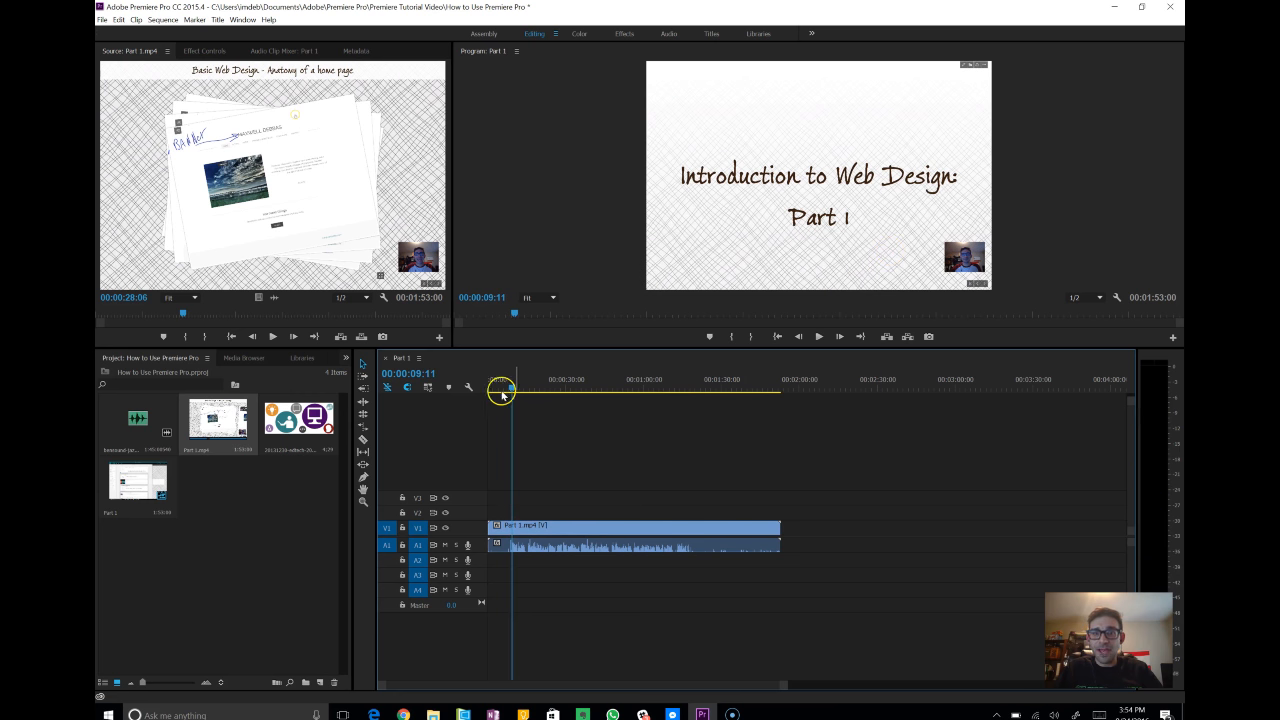
{"action": "mouse_move", "coordinate": [510, 389]}
{"action": "left_mouse_down"}
{"action": "mouse_move", "coordinate": [494, 391]}
{"action": "mouse_move", "coordinate": [506, 397]}
{"action": "left_mouse_up"}
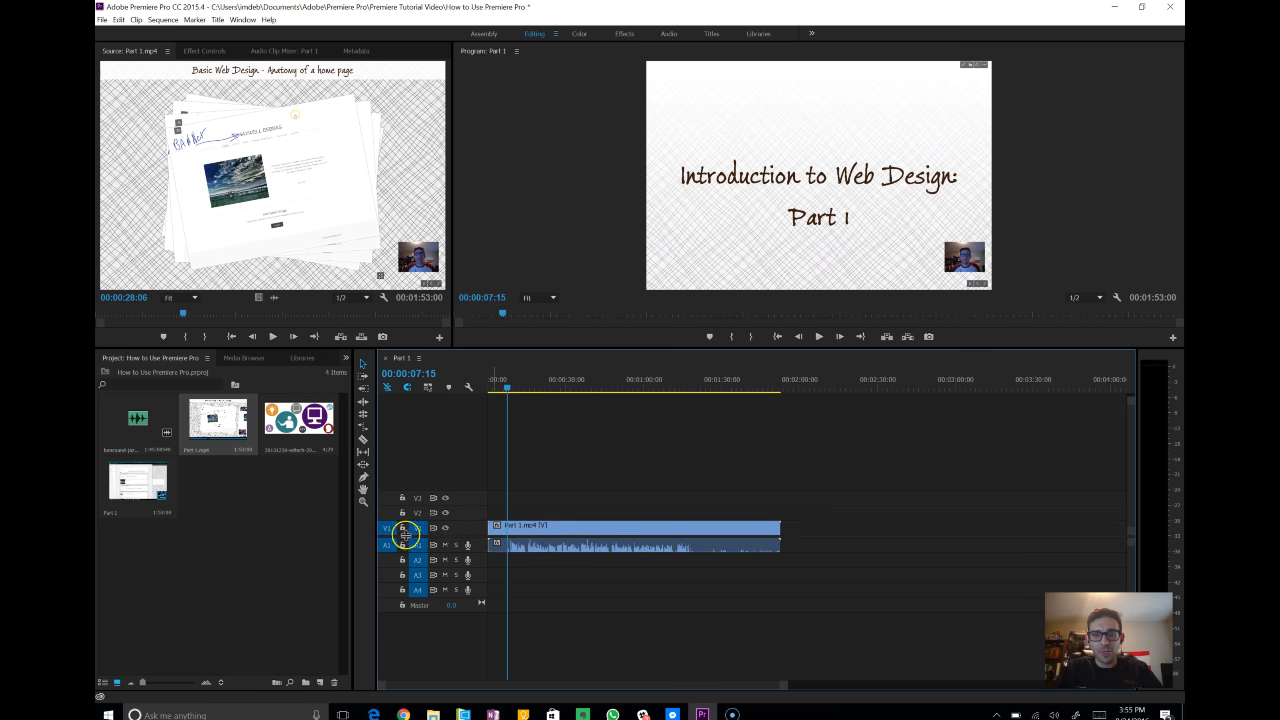
- Enlarge the A1 track's height for a detailed view of the waveform and select the Part 1 clip's audio
{"action": "left_click_drag", "start_coordinate": [786, 686], "coordinate": [676, 688]}
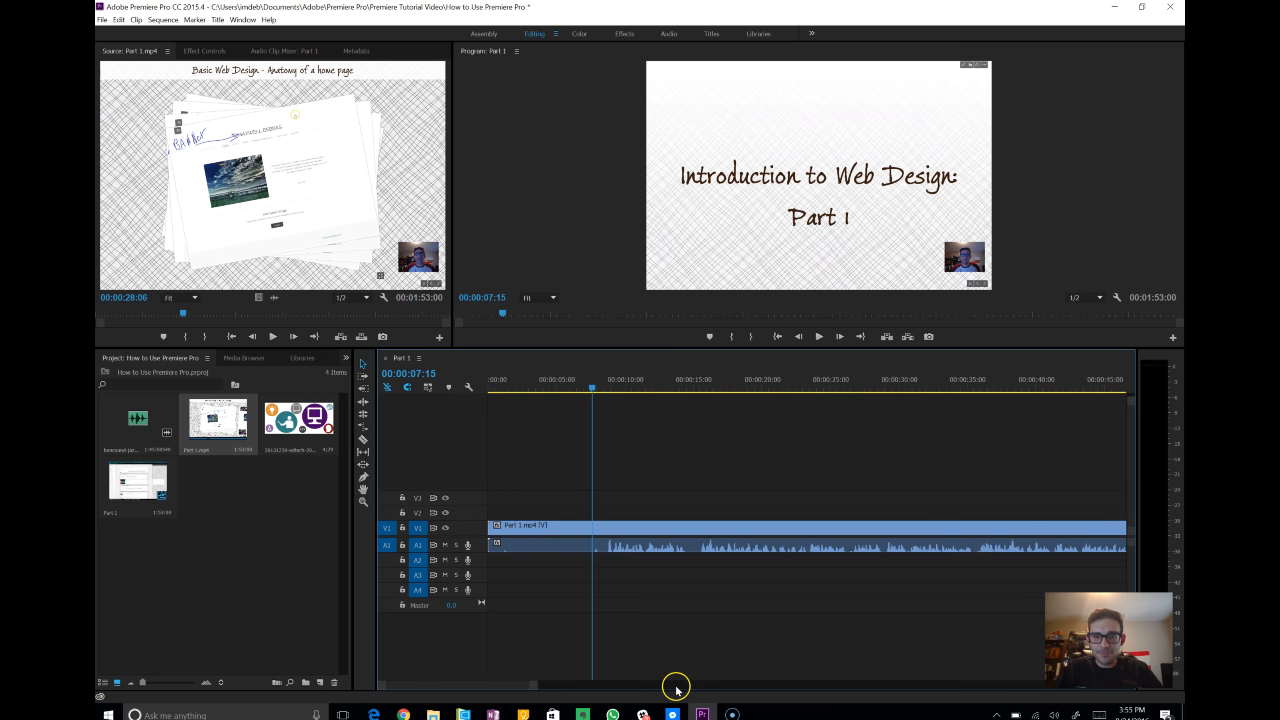
{"action": "left_click_drag", "start_coordinate": [481, 550], "coordinate": [468, 608]}
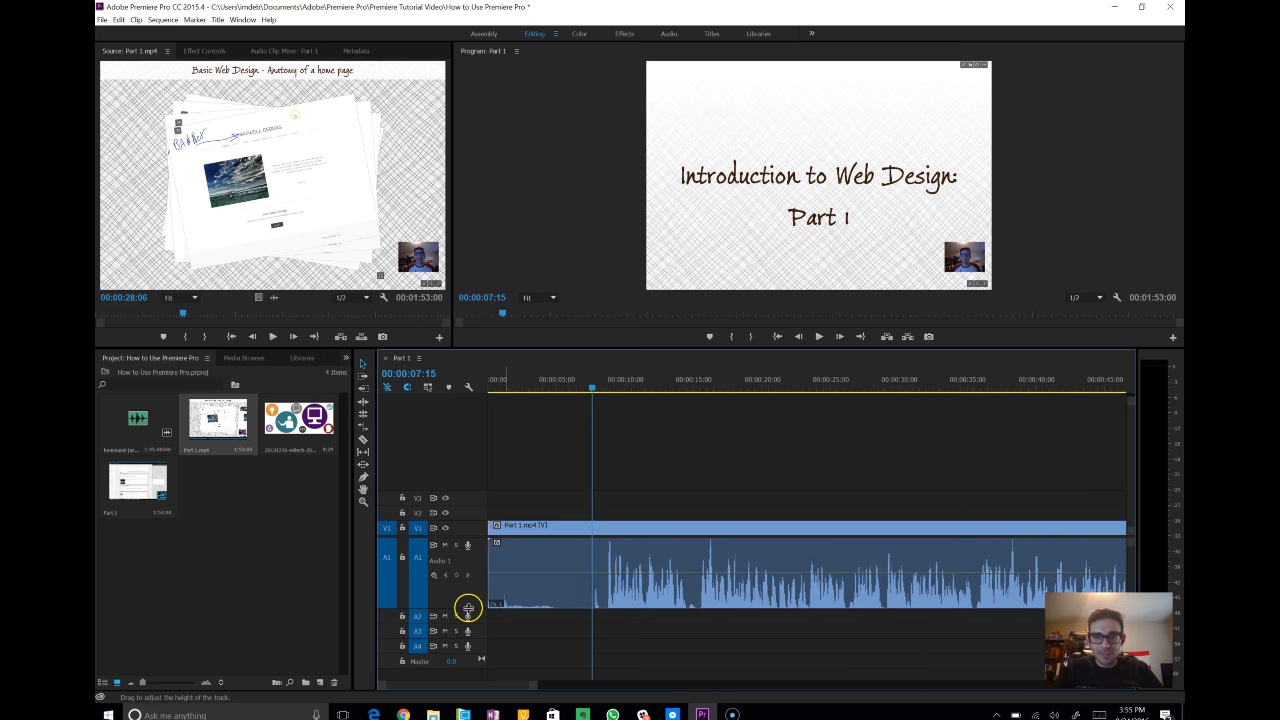
{"action": "left_click", "coordinate": [608, 569]}
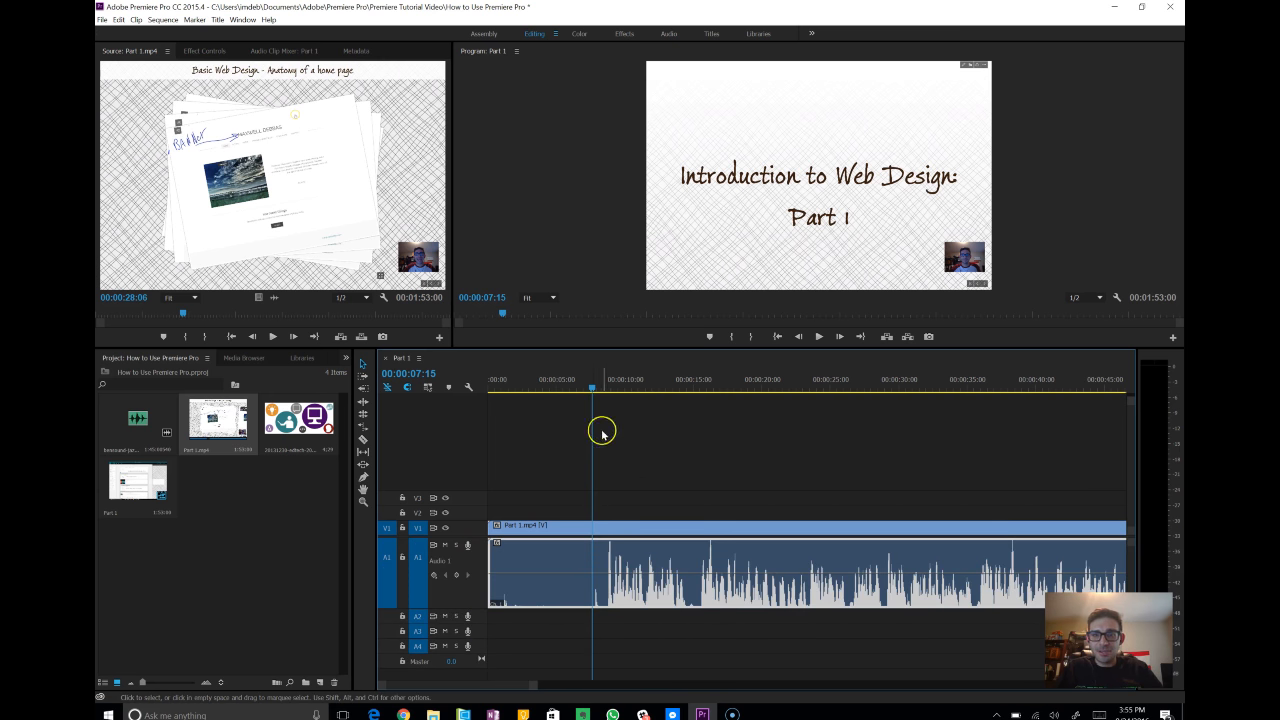
- Scrub and play around the first speech peak in the waveform, and place the playhead just before it at 00:00:08:09
{"action": "mouse_move", "coordinate": [598, 398]}
{"action": "left_mouse_down"}
{"action": "mouse_move", "coordinate": [474, 400]}
{"action": "mouse_move", "coordinate": [604, 414]}
{"action": "left_mouse_up"}
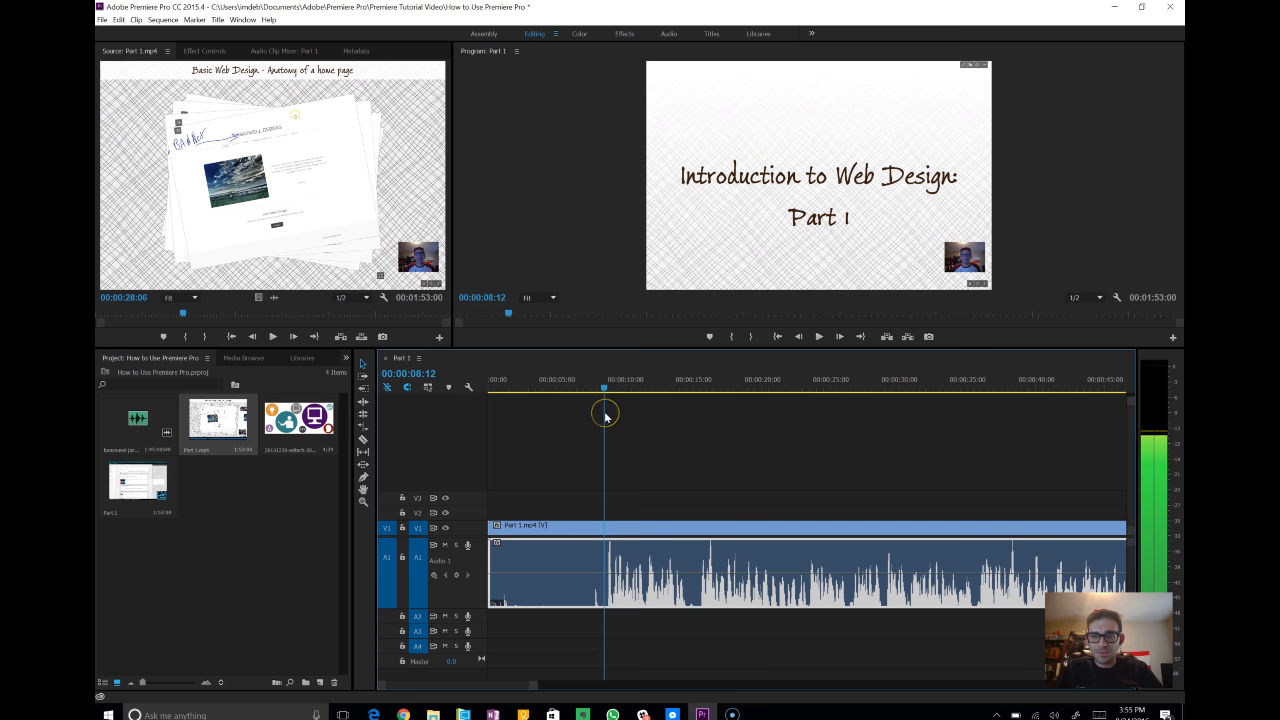
{"action": "left_click_drag", "start_coordinate": [604, 391], "coordinate": [611, 397]}
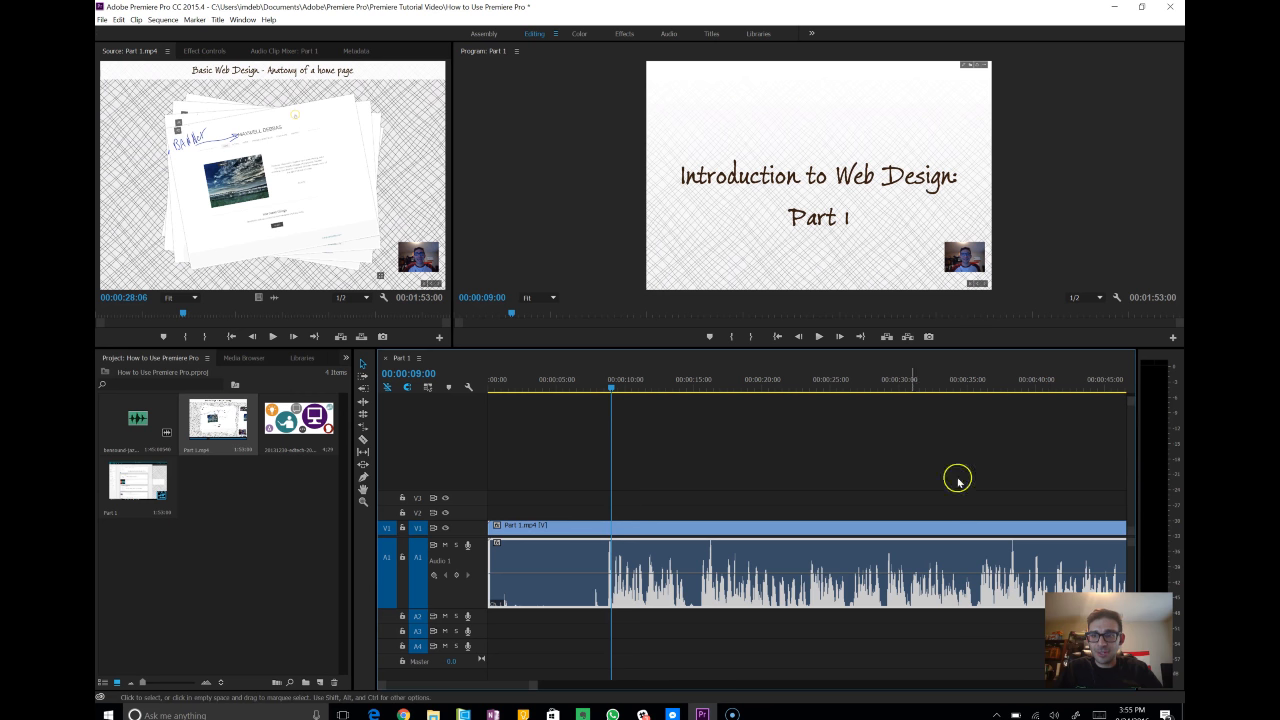
{"action": "key", "text": "space"}
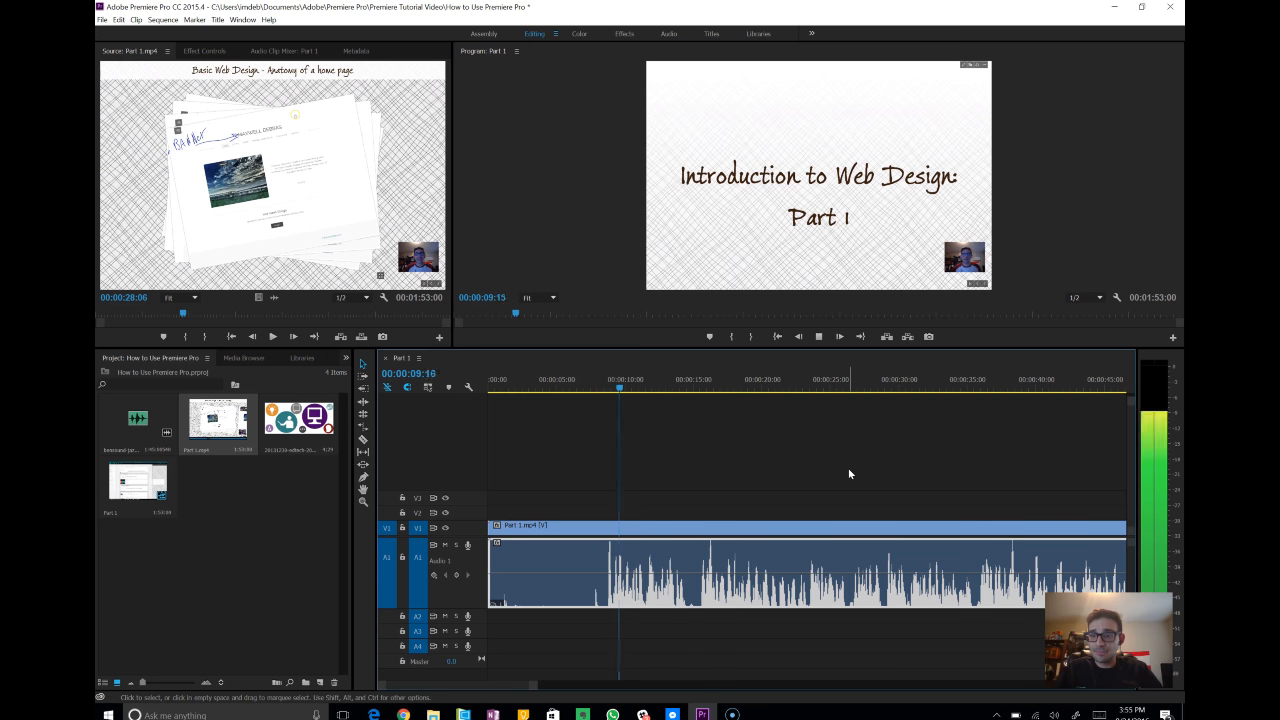
{"action": "left_click_drag", "start_coordinate": [640, 391], "coordinate": [602, 411]}
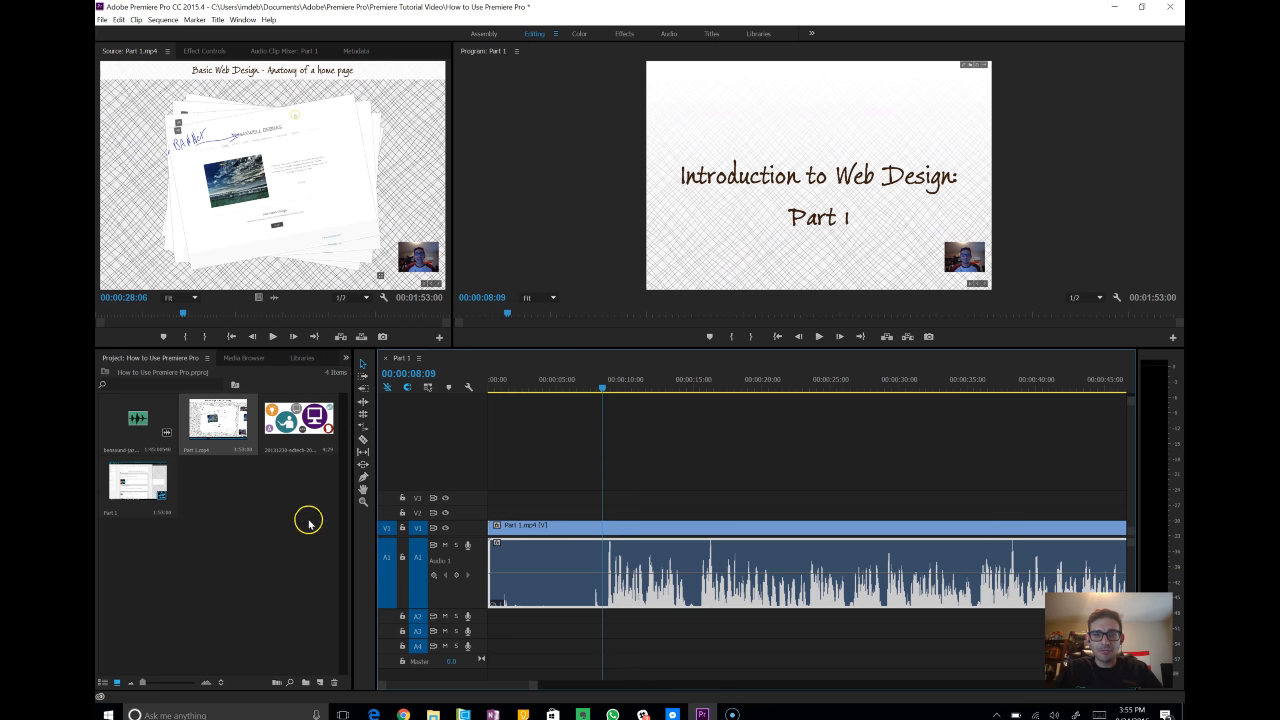
- Split the Part 1 clip's video and audio at 00:00:08:09 with the Razor tool
{"action": "left_click", "coordinate": [365, 441]}
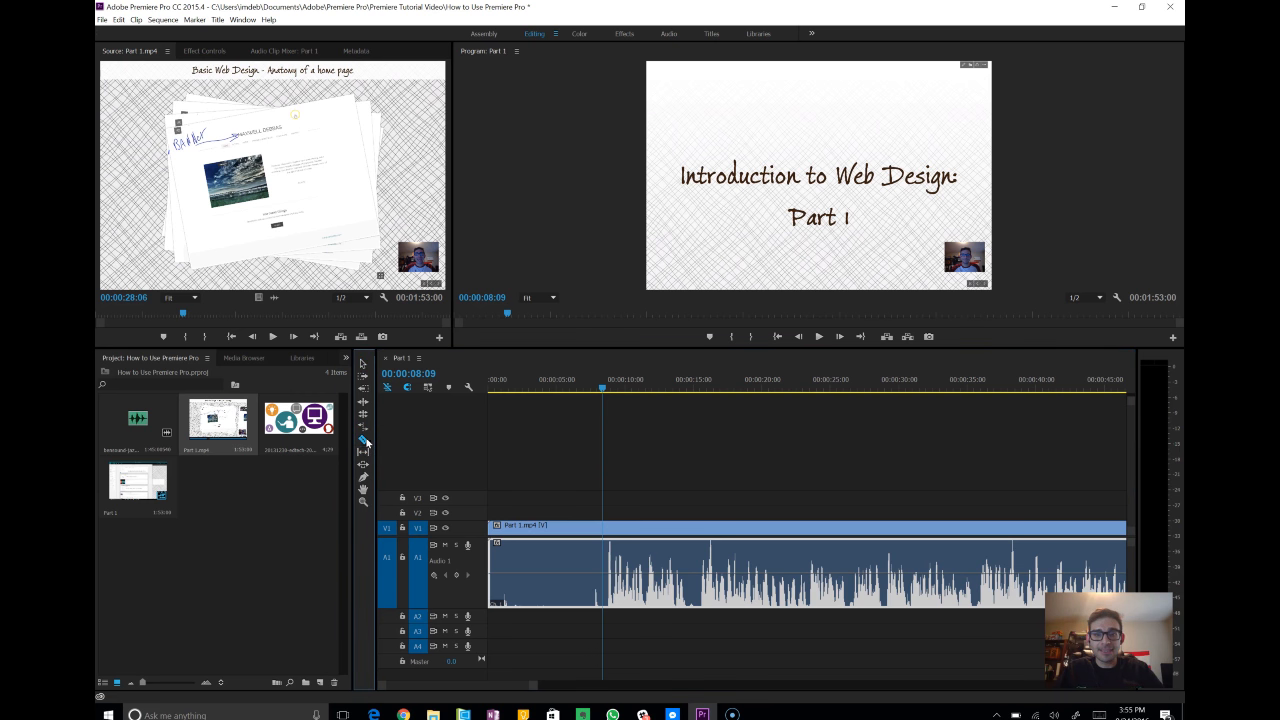
{"action": "left_click", "coordinate": [603, 527]}
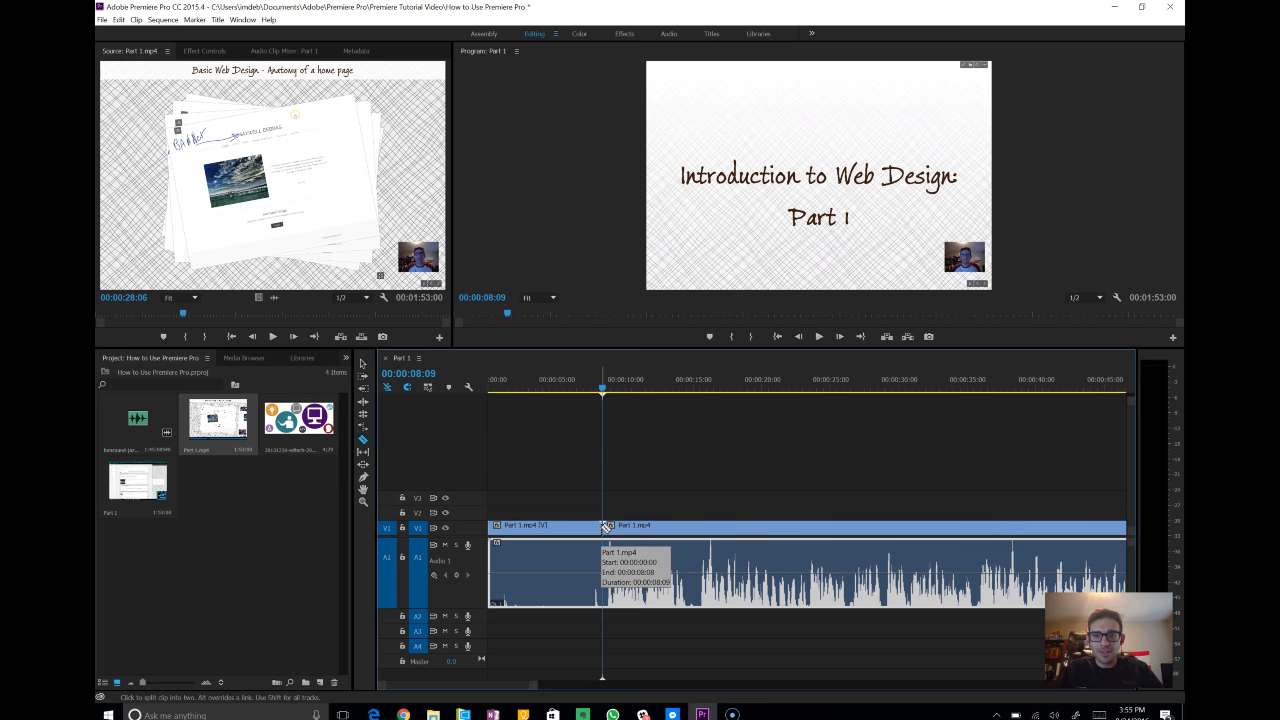
{"action": "left_click", "coordinate": [603, 577]}
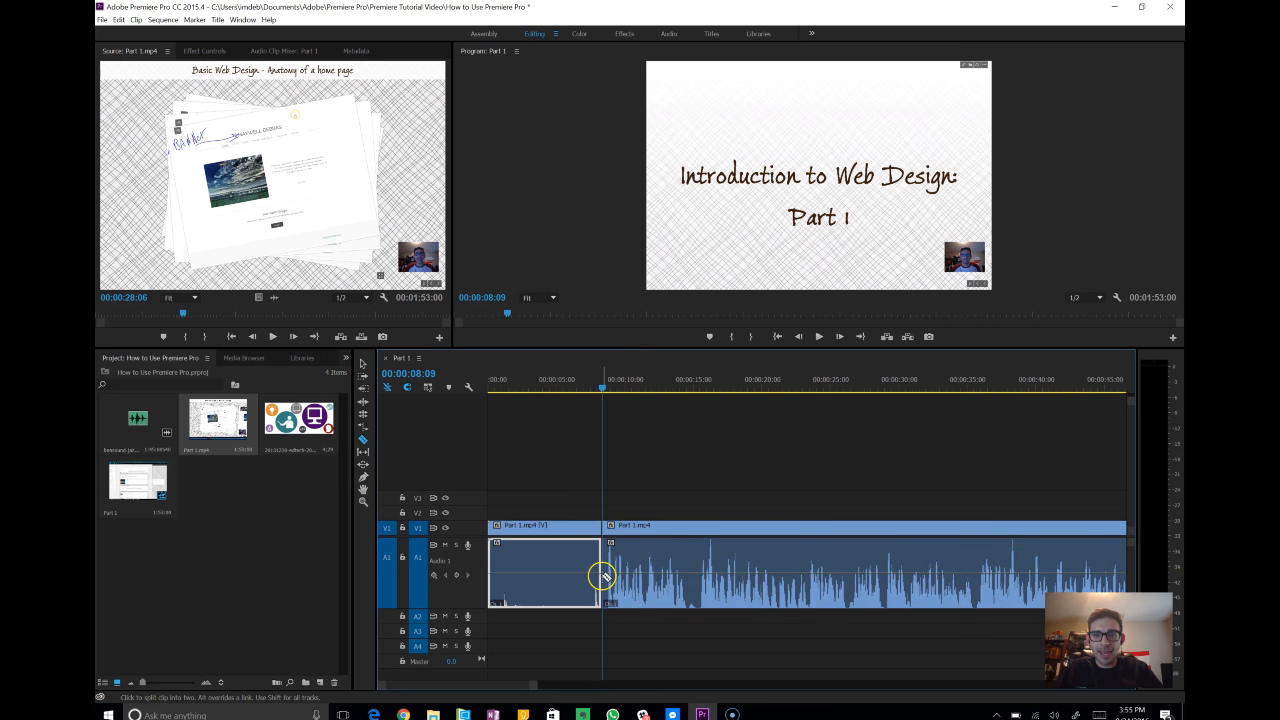
- Delete the video and audio of the silent segment before the cut at 00:00:08:09
{"action": "left_click_drag", "start_coordinate": [603, 387], "coordinate": [570, 391]}
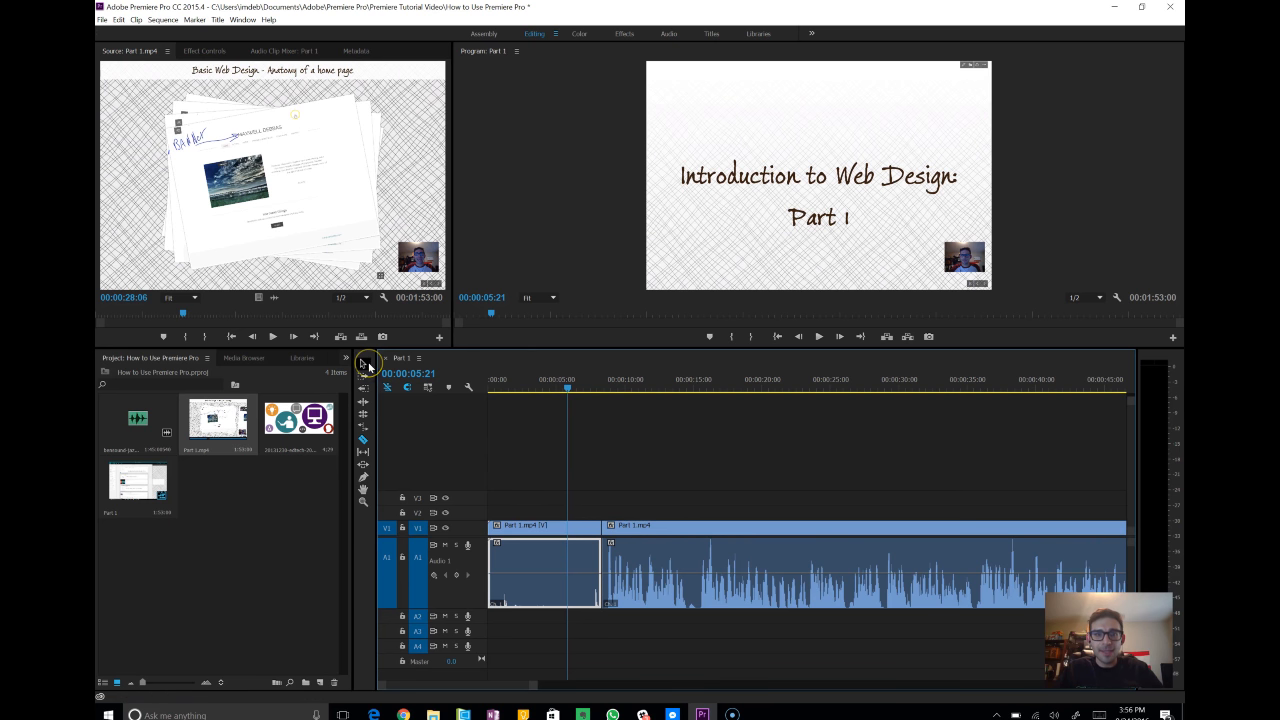
{"action": "left_click", "coordinate": [364, 364]}
{"action": "left_click", "coordinate": [550, 521]}
{"action": "left_click", "coordinate": [546, 528]}
{"action": "left_click", "coordinate": [545, 560]}
{"action": "left_click", "coordinate": [553, 522]}
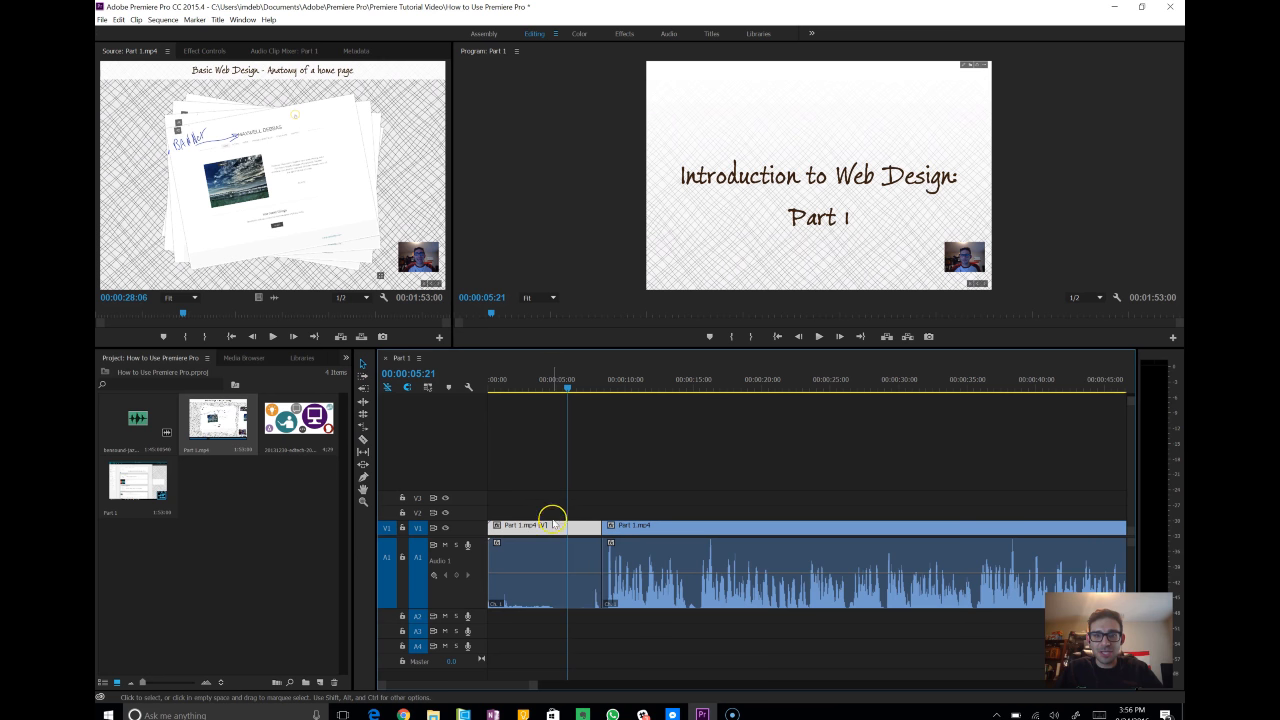
{"action": "left_click_drag", "start_coordinate": [525, 482], "coordinate": [546, 634]}
{"action": "key", "text": "Delete"}
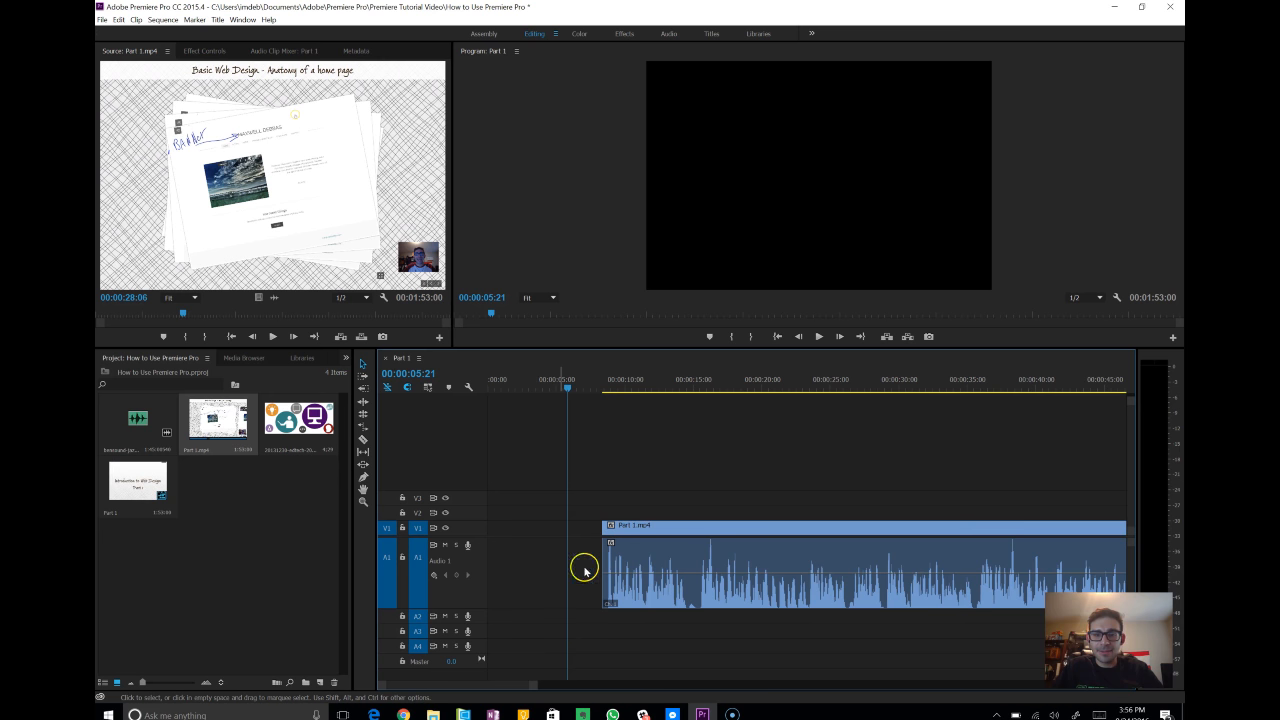
- Play the sequence from just before the start of the remaining clip to check the cut
{"action": "left_click_drag", "start_coordinate": [566, 389], "coordinate": [594, 432]}
{"action": "key", "text": "space"}
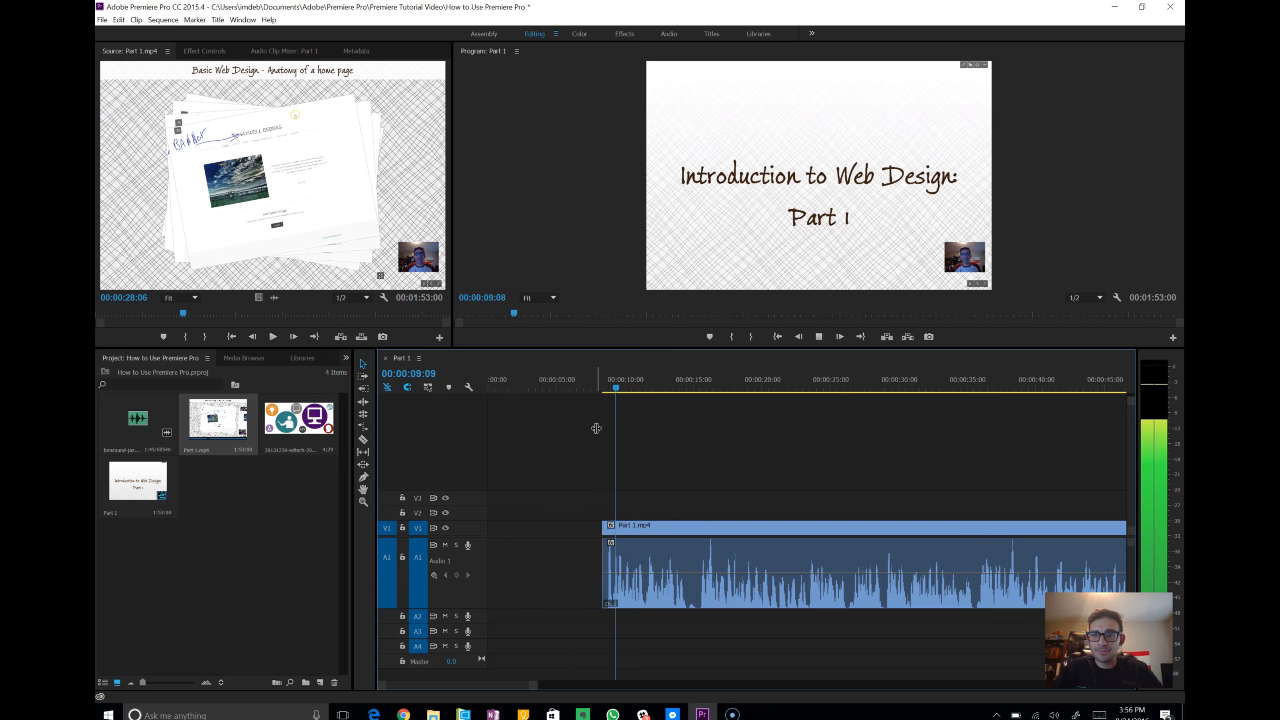
{"action": "left_click", "coordinate": [597, 426]}
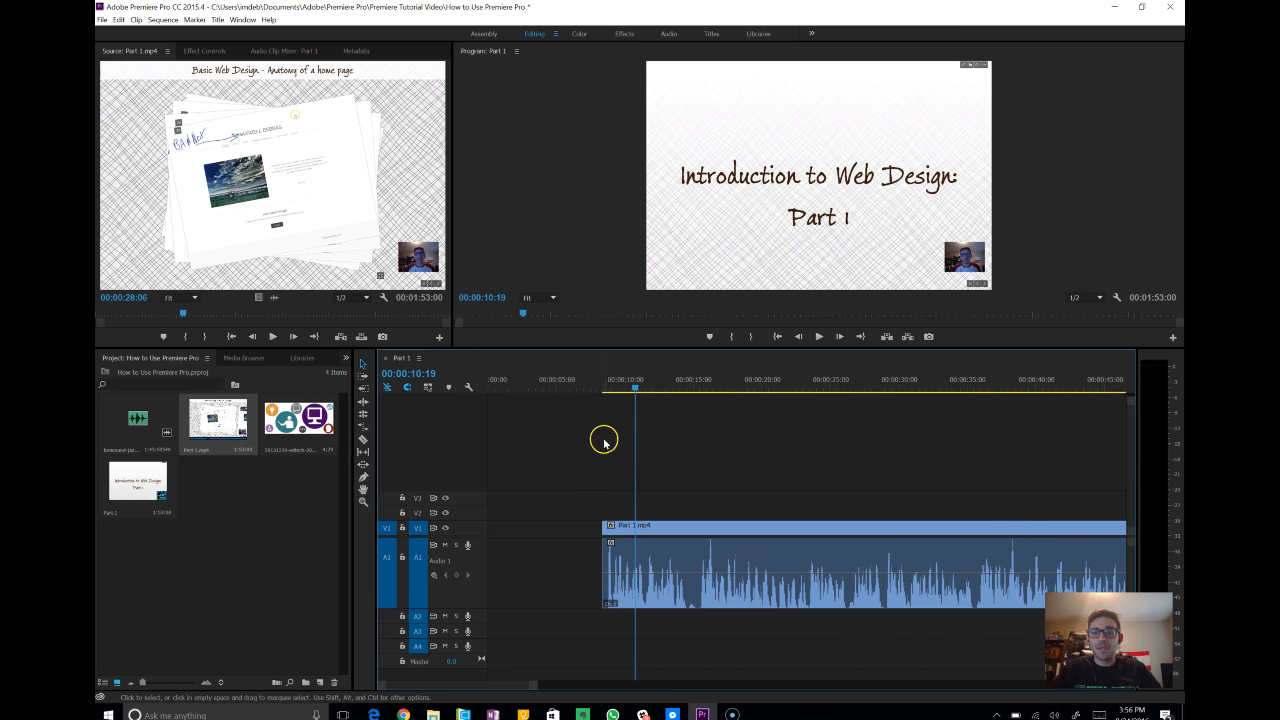
- Delete the remaining Part 1 video and audio from the sequence
{"action": "left_click_drag", "start_coordinate": [588, 432], "coordinate": [869, 646]}
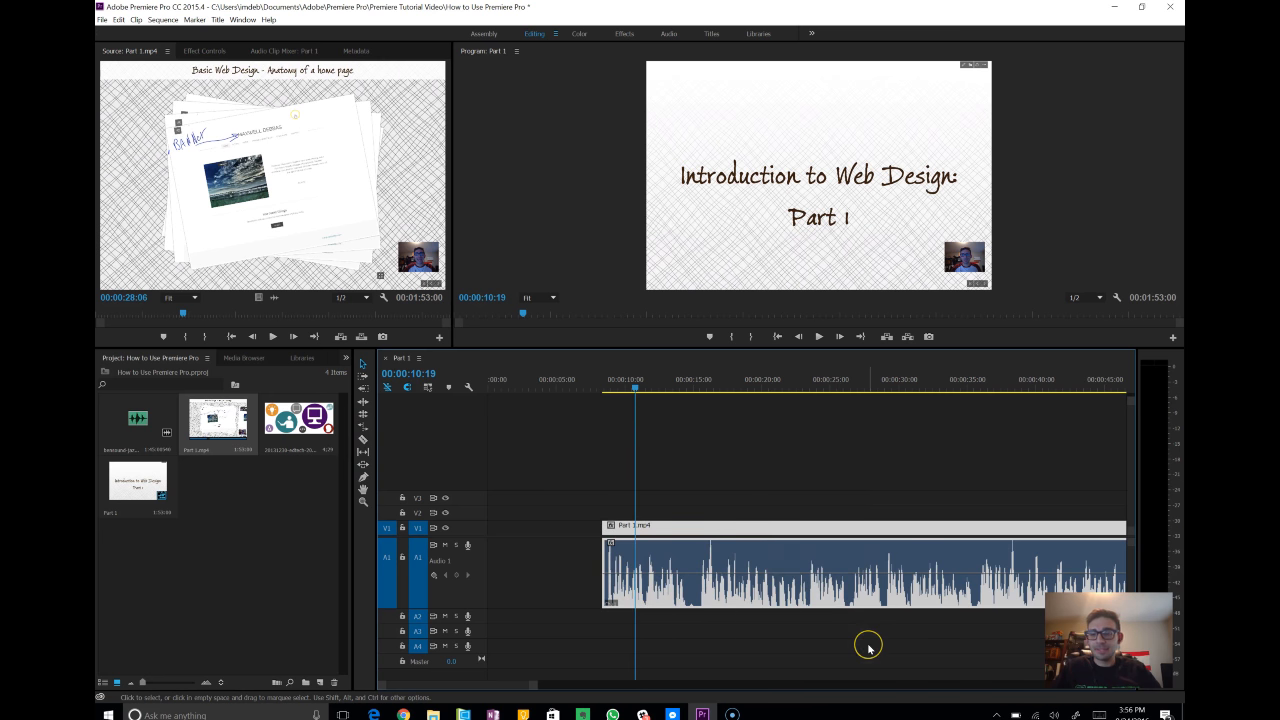
{"action": "key", "text": "Delete"}
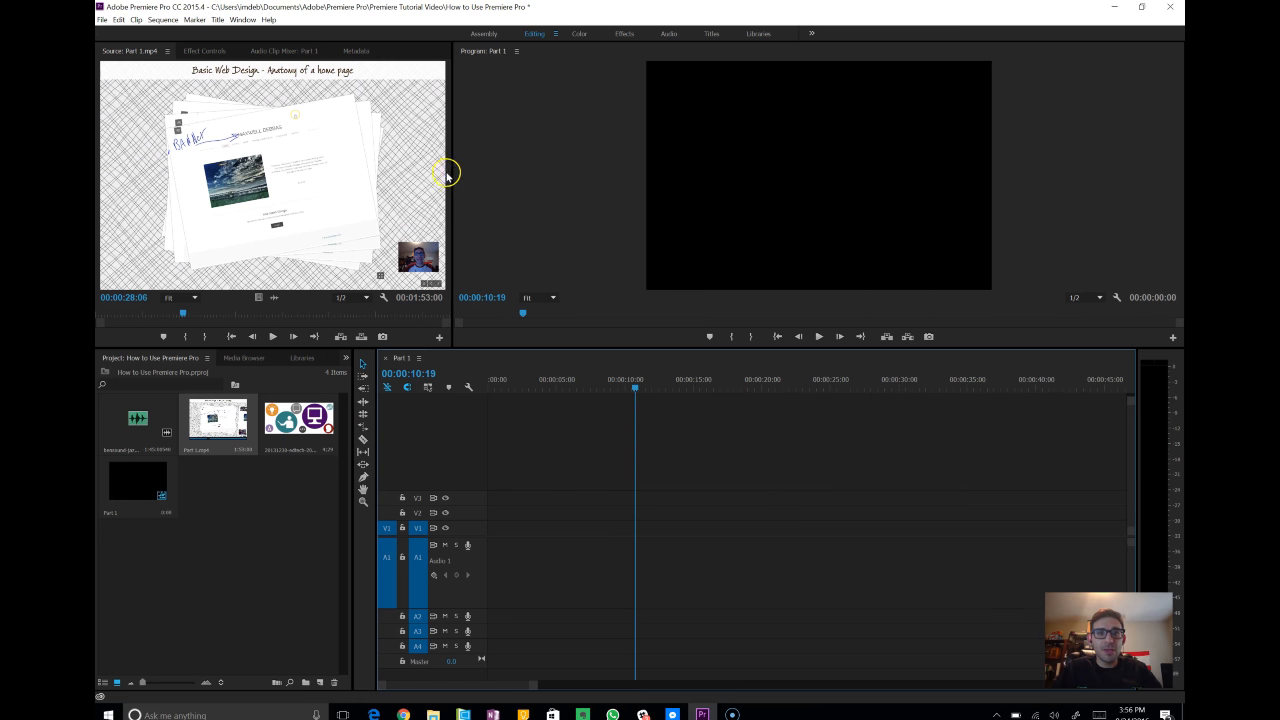
- Widen the Source monitor, load the Part 1 video in it and move its playhead to 00:00:00:00
{"action": "left_click_drag", "start_coordinate": [453, 173], "coordinate": [561, 177]}
{"action": "double_click", "coordinate": [204, 414]}
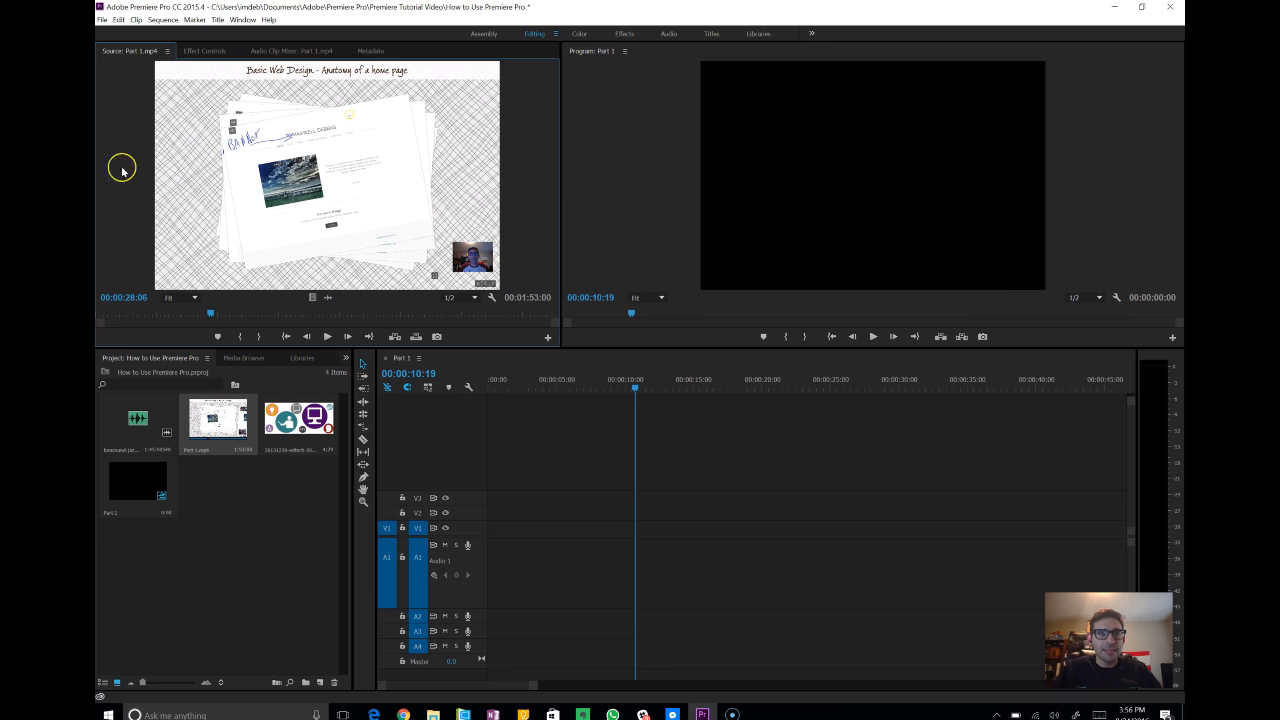
{"action": "left_click_drag", "start_coordinate": [213, 316], "coordinate": [97, 320]}
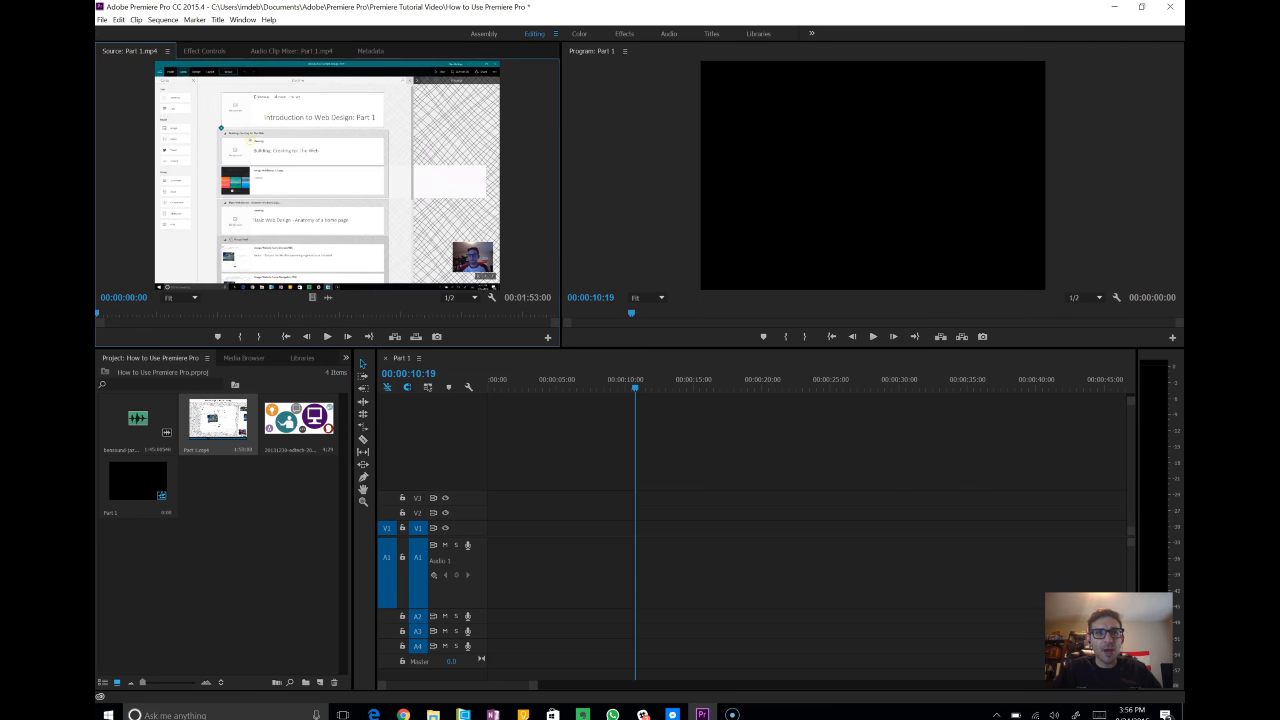
- Play the source video up to the start of the speech and mark the In point at 00:00:08:12
{"action": "key", "text": "space"}
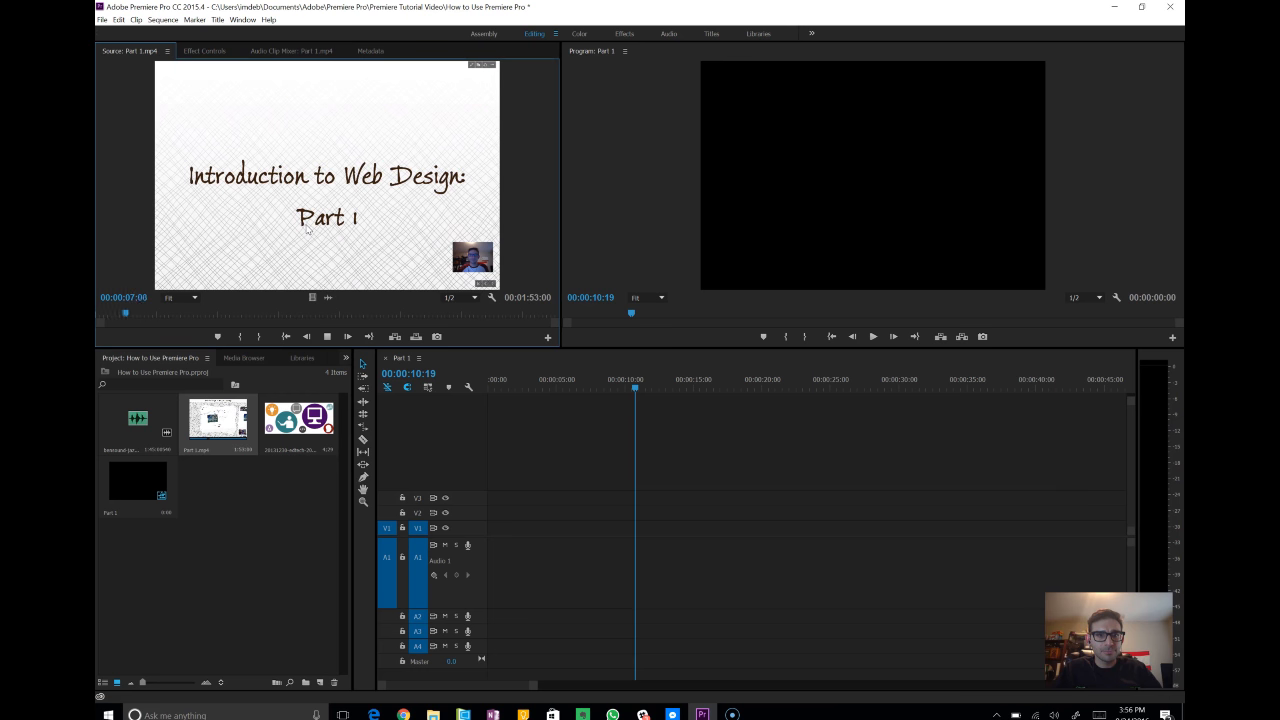
{"action": "key", "text": "space"}
{"action": "left_click", "coordinate": [307, 230]}
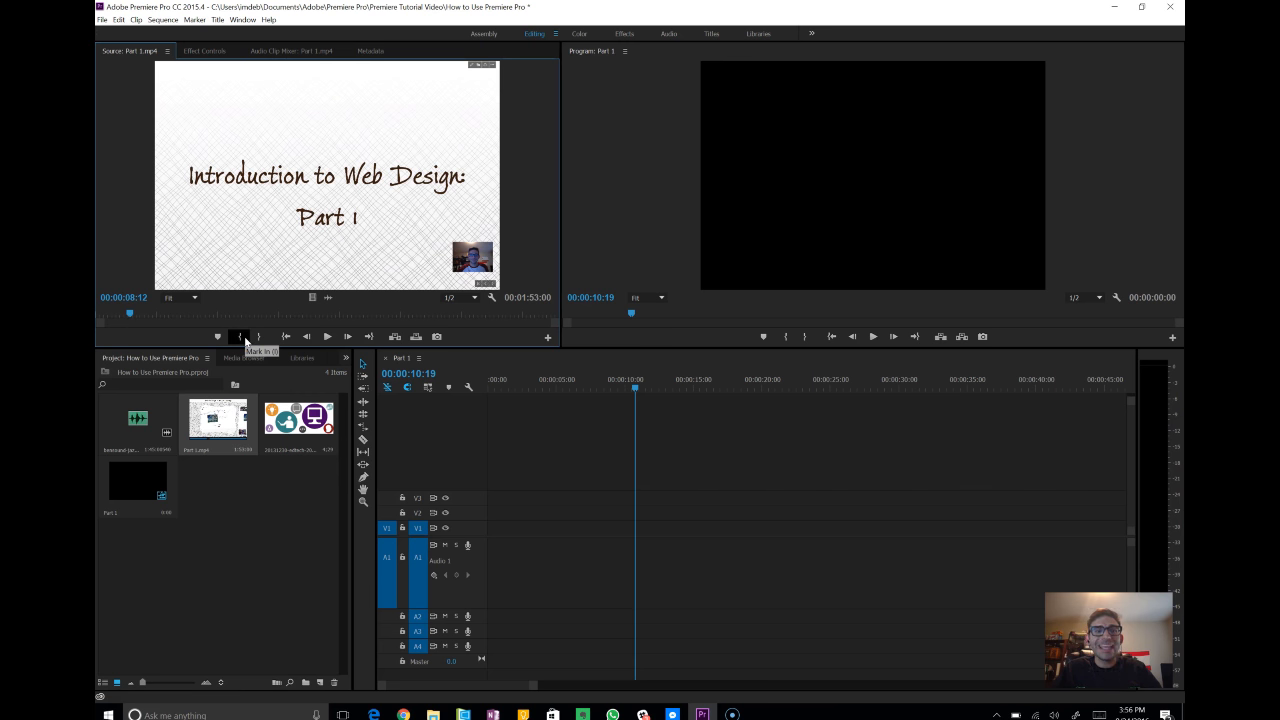
{"action": "left_click", "coordinate": [242, 337]}
- Play the source from the In point, skip to the "Next Up: Usability" slide and mark the Out point at 00:01:18:21
{"action": "left_click", "coordinate": [133, 315]}
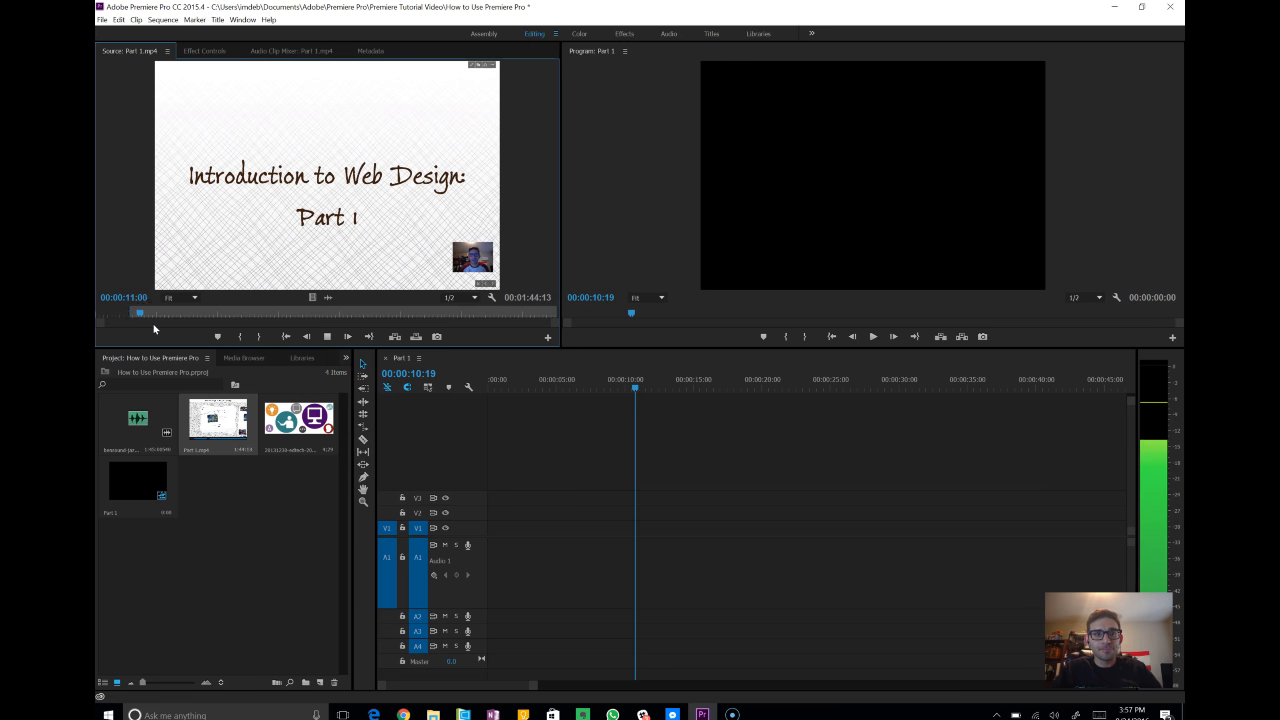
{"action": "key", "text": "space"}
{"action": "left_click_drag", "start_coordinate": [142, 315], "coordinate": [395, 314]}
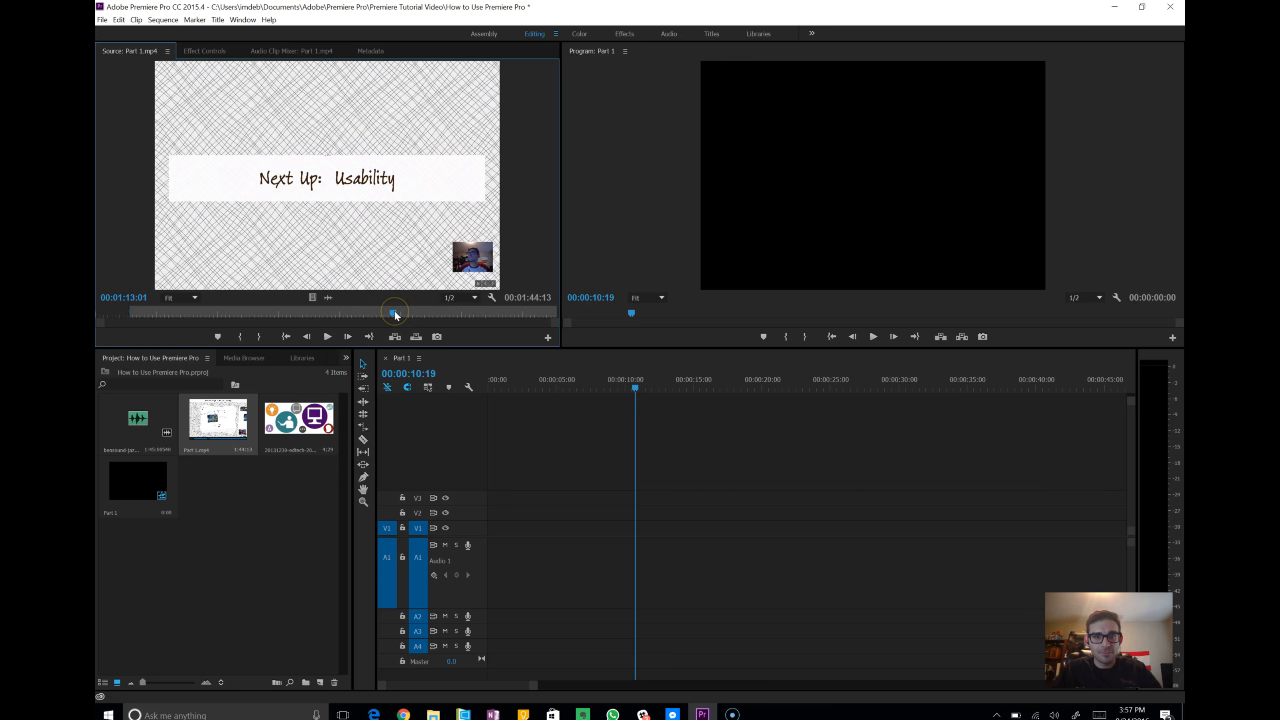
{"action": "key", "text": "space"}
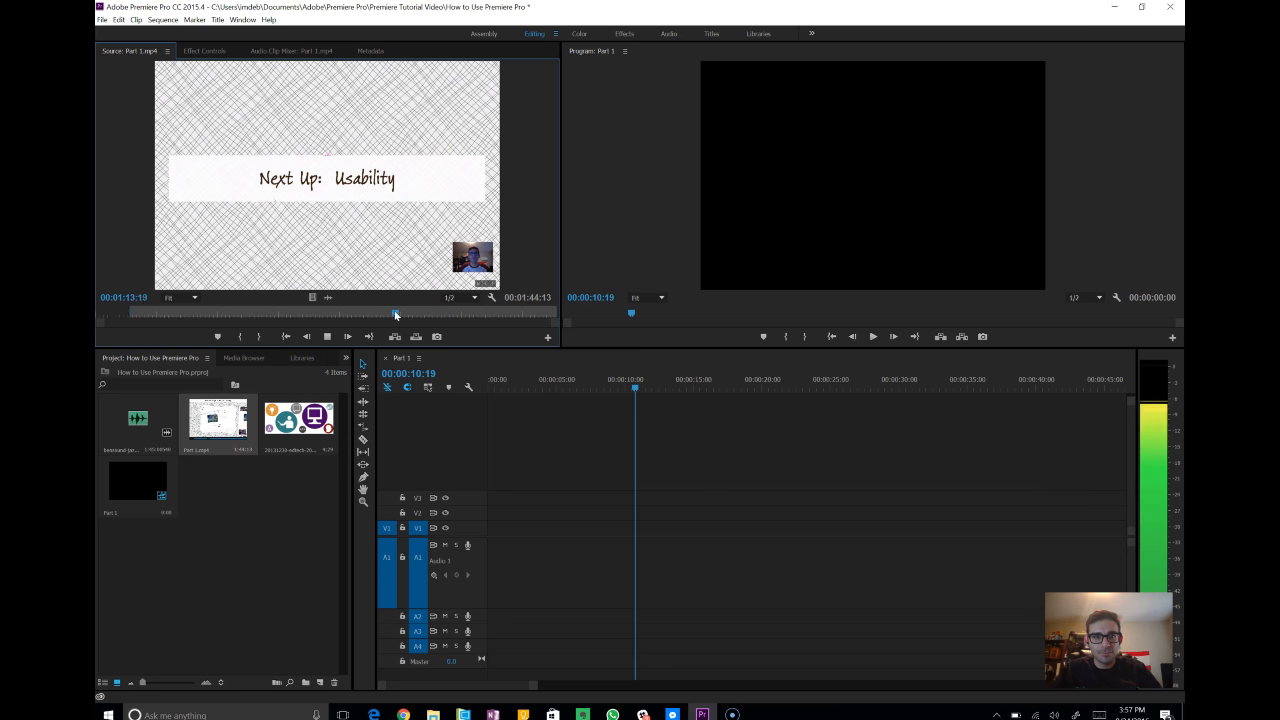
{"action": "left_click", "coordinate": [257, 336]}
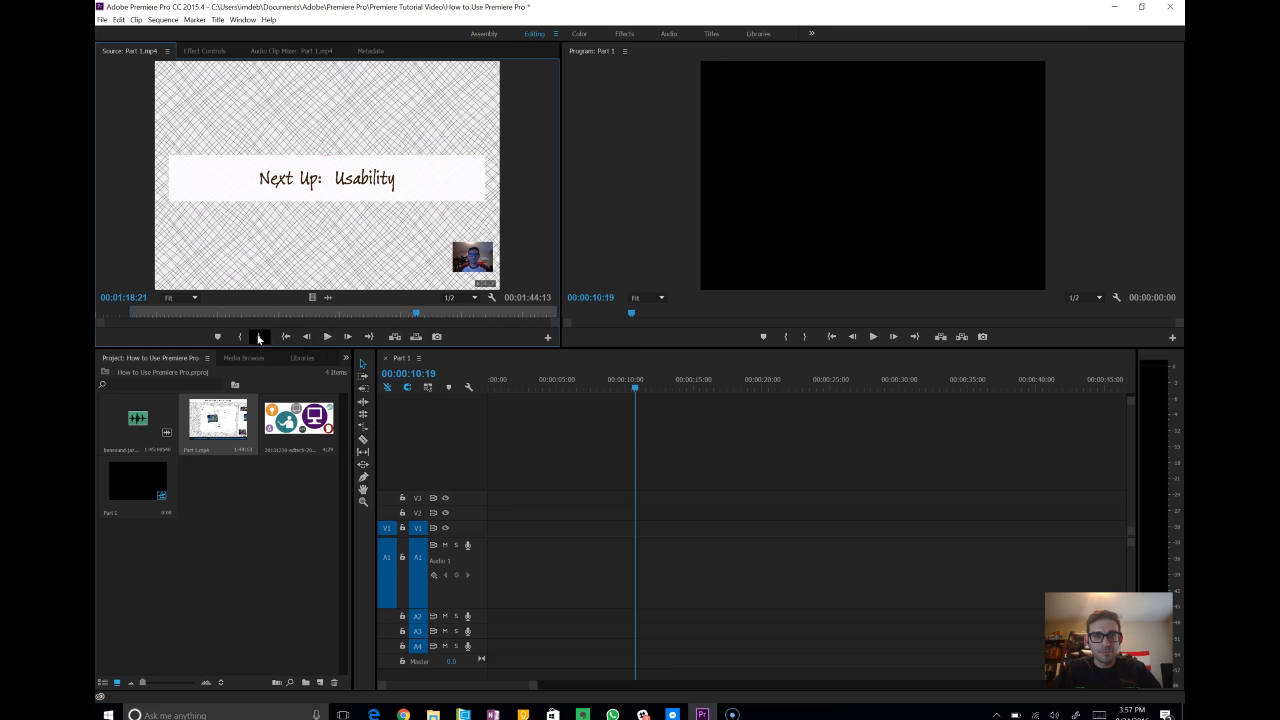
{"action": "left_click", "coordinate": [257, 338]}
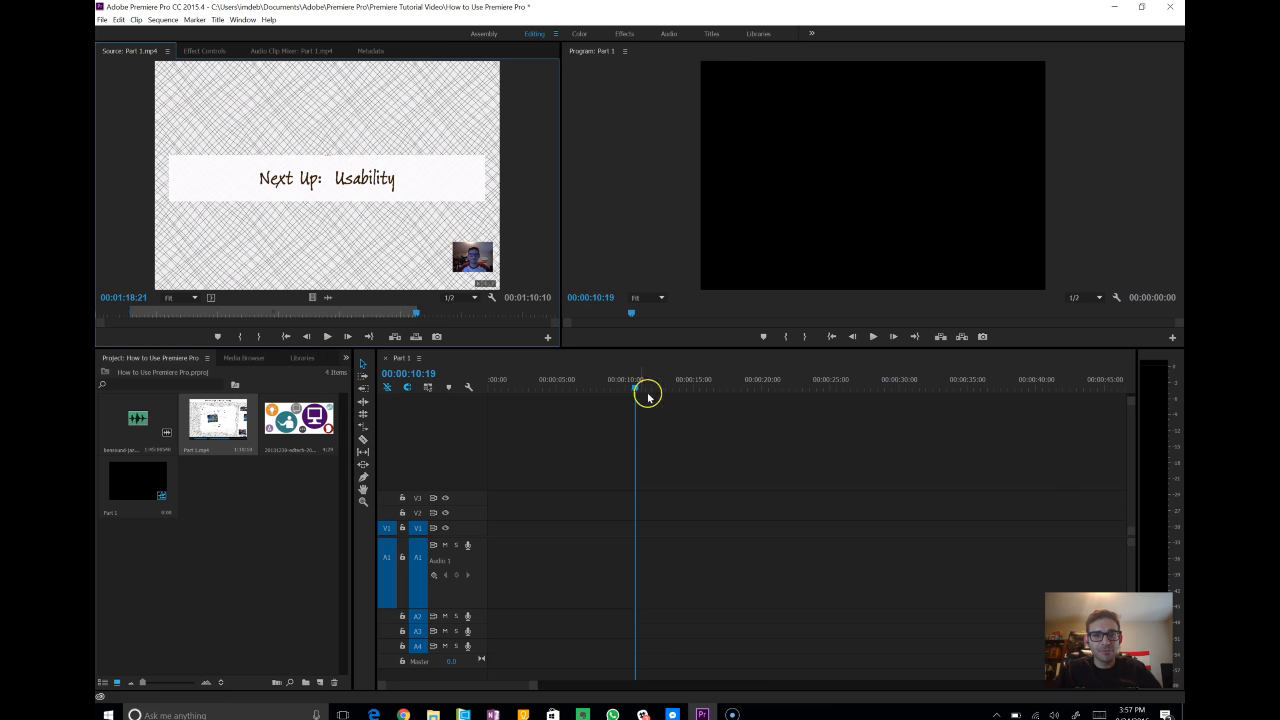
- Insert the marked Part 1 section at 00:00:00:00 of the sequence and fit the whole clip in the timeline view
{"action": "left_click_drag", "start_coordinate": [634, 392], "coordinate": [437, 393]}
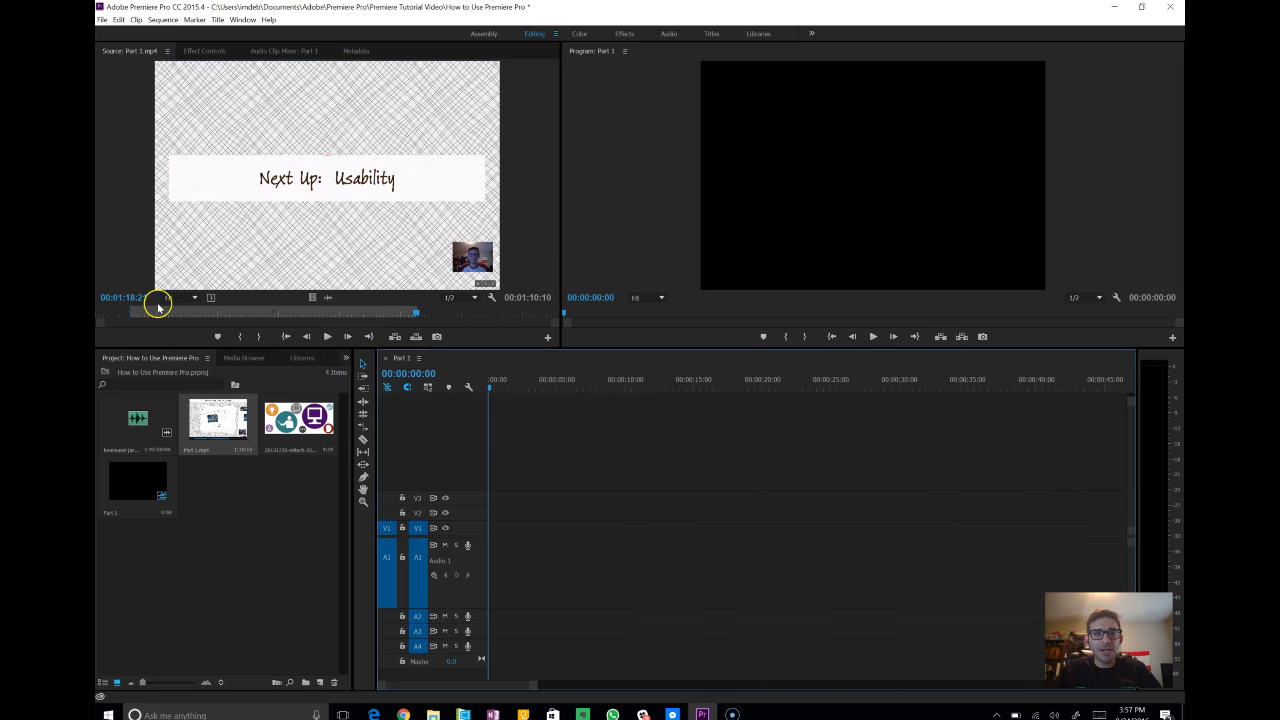
{"action": "left_click", "coordinate": [396, 338]}
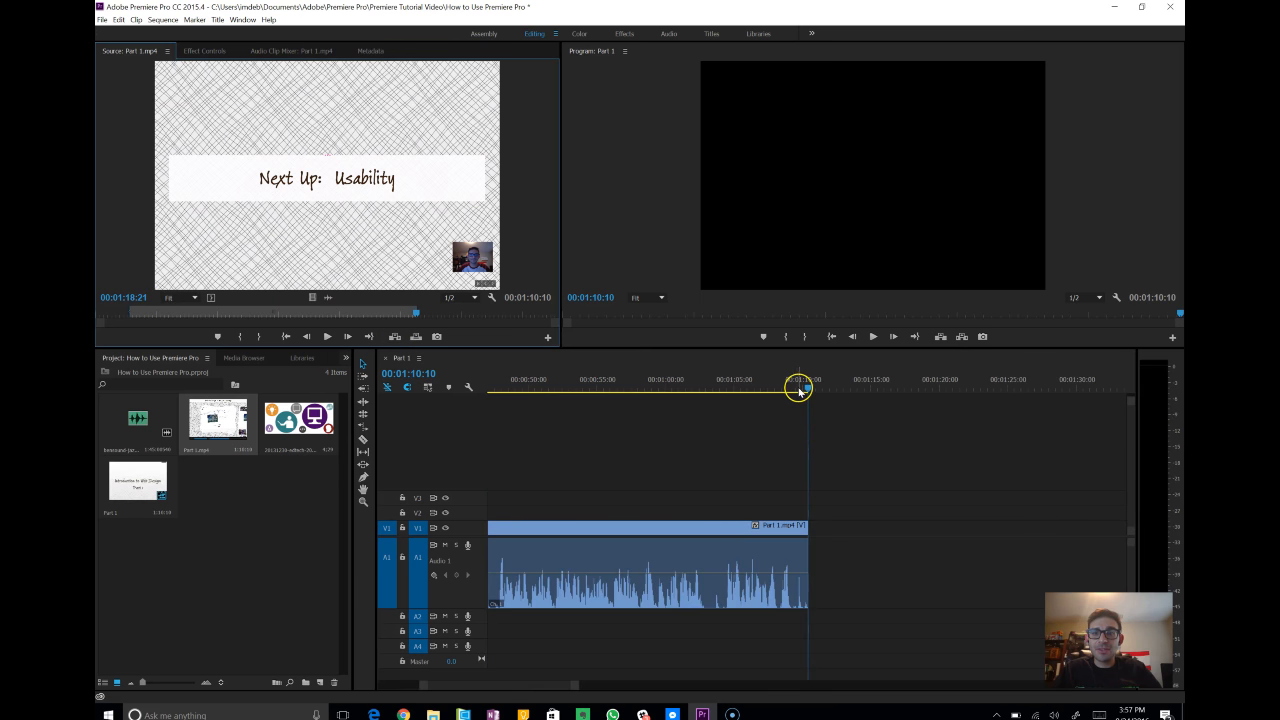
{"action": "left_click_drag", "start_coordinate": [805, 390], "coordinate": [443, 392]}
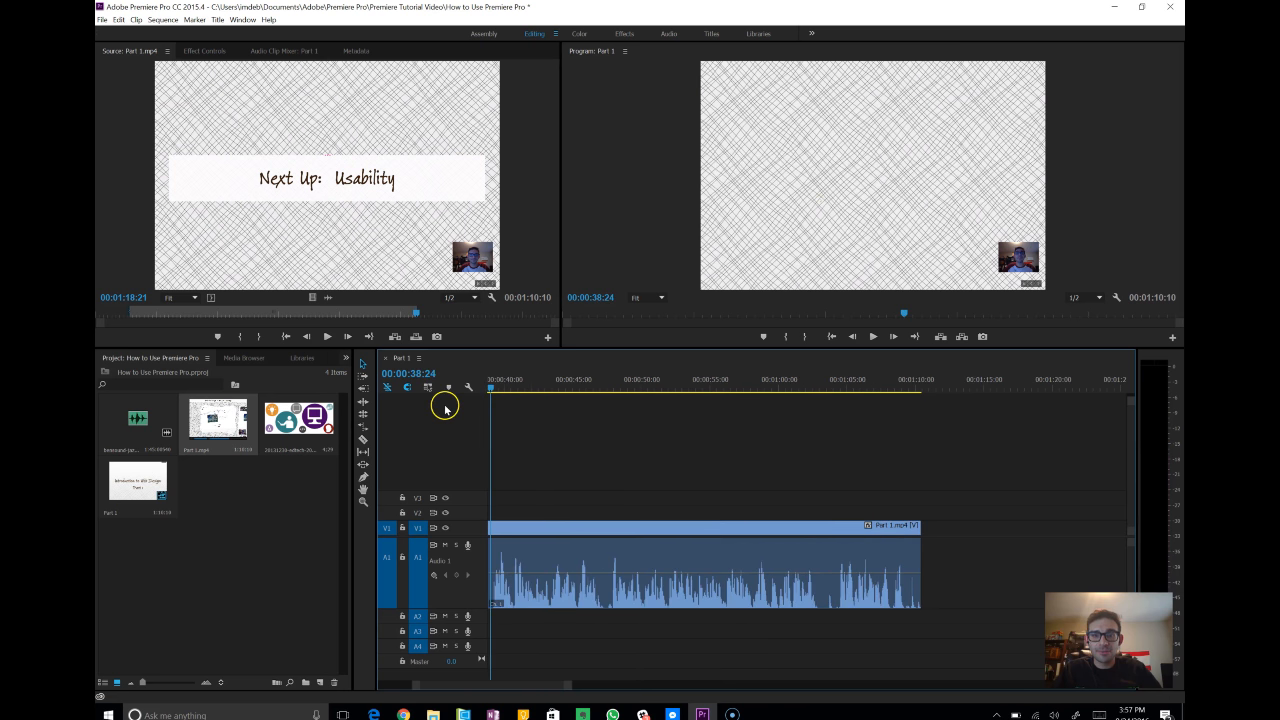
{"action": "left_click_drag", "start_coordinate": [566, 686], "coordinate": [630, 686]}
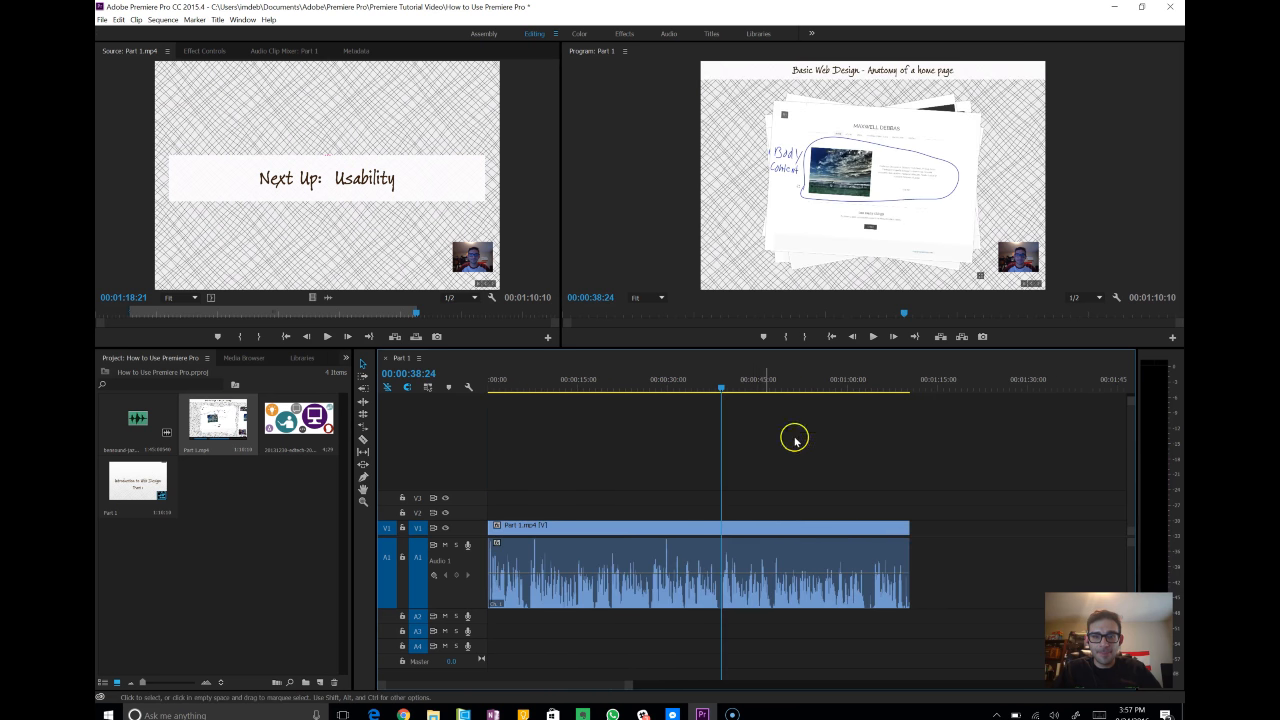
- Play the sequence from its start, check its end and return the playhead to 00:00:00:00
{"action": "left_click_drag", "start_coordinate": [720, 389], "coordinate": [437, 403]}
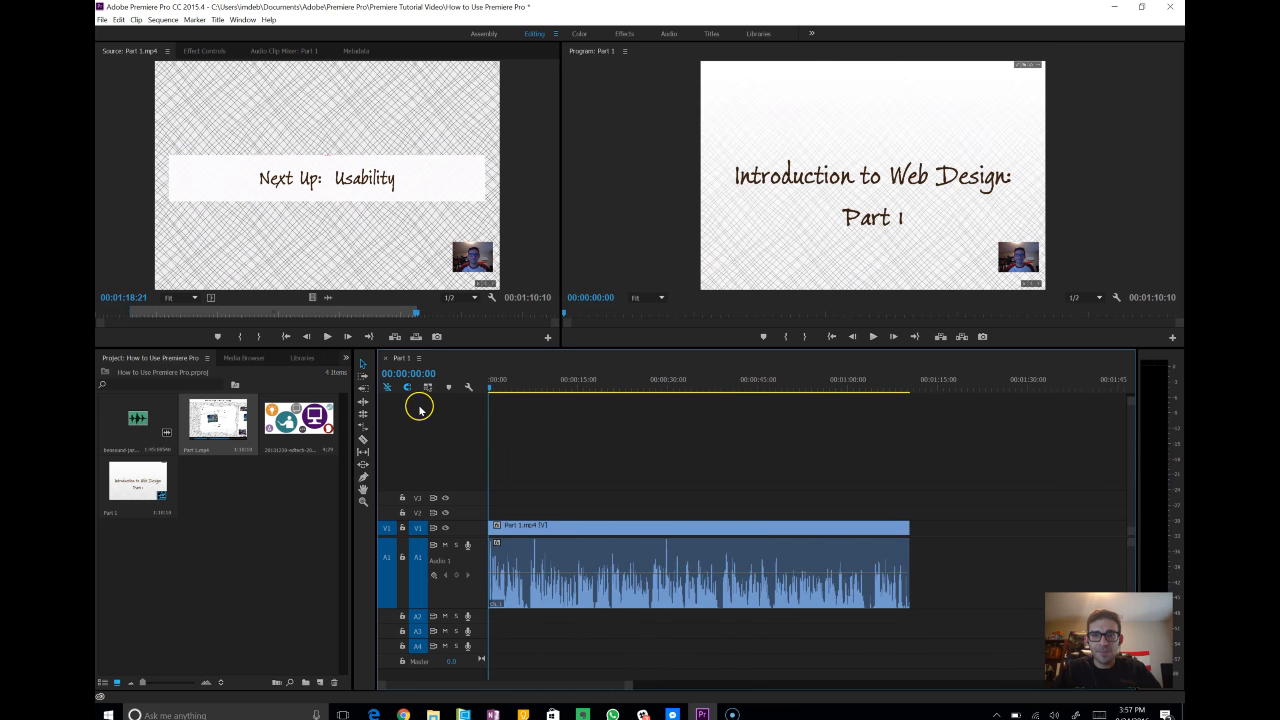
{"action": "key", "text": "space"}
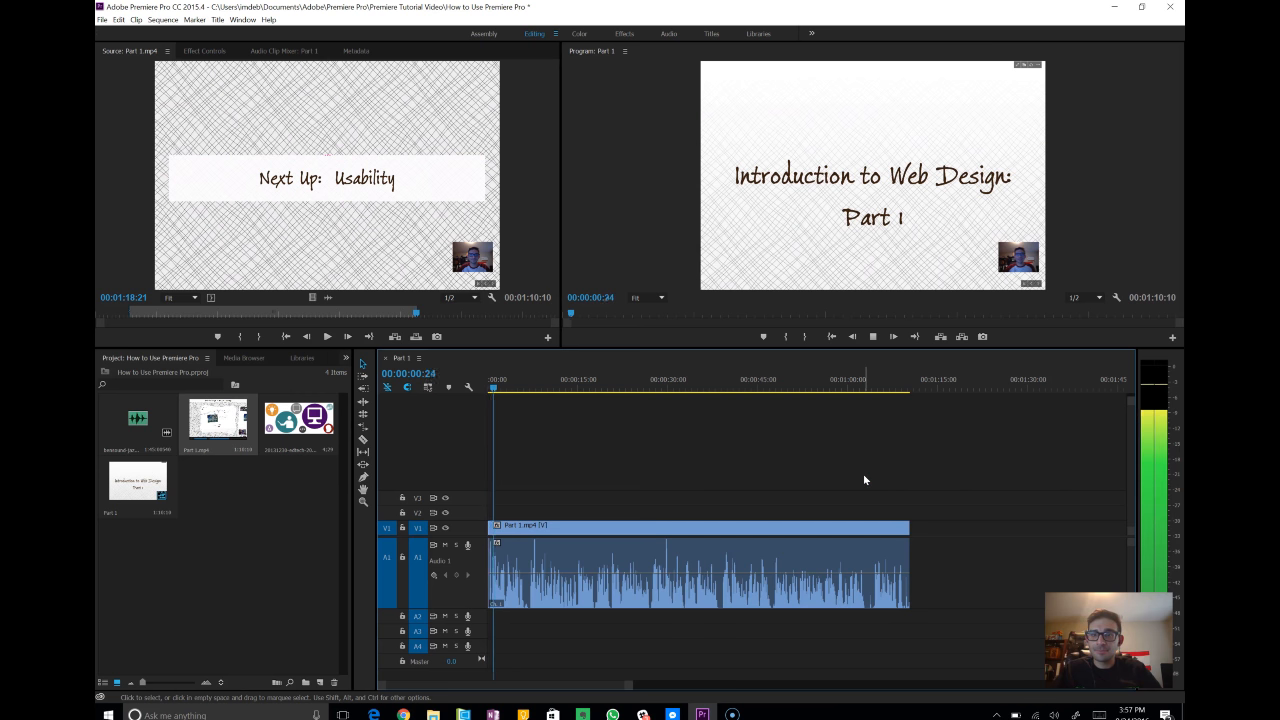
{"action": "left_click", "coordinate": [866, 479]}
{"action": "left_click", "coordinate": [903, 385]}
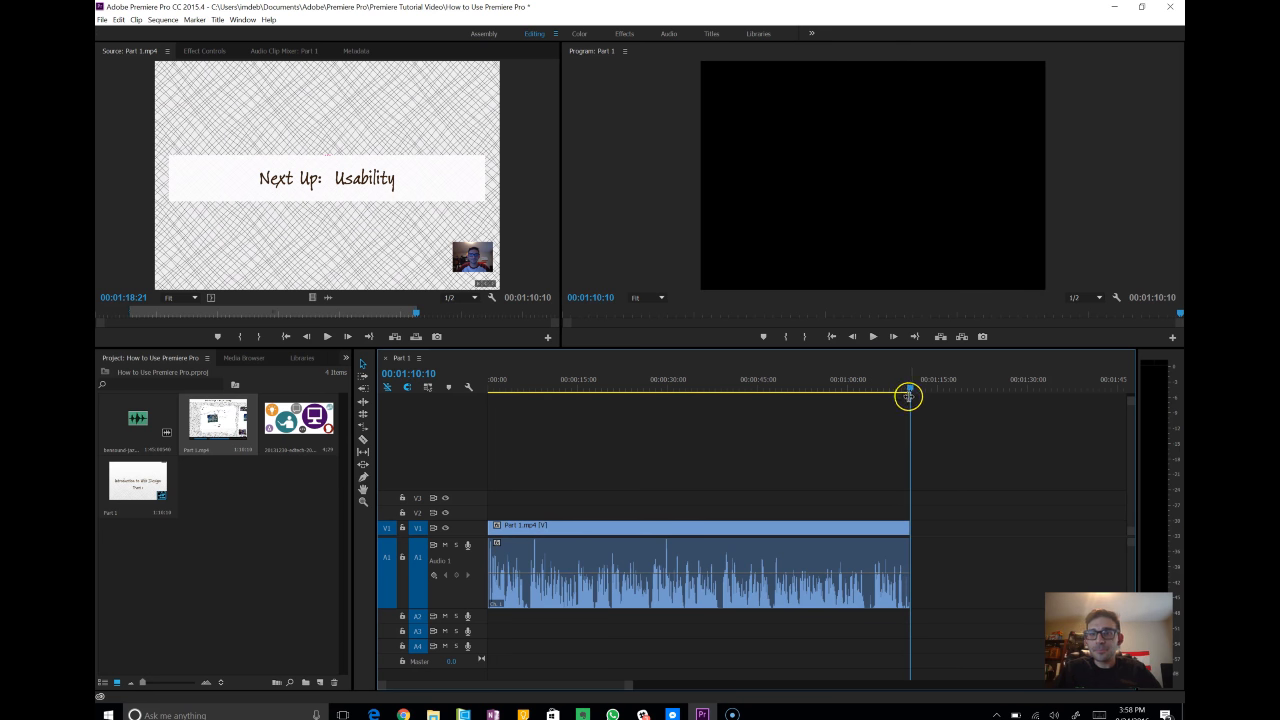
{"action": "left_click_drag", "start_coordinate": [910, 393], "coordinate": [400, 397]}
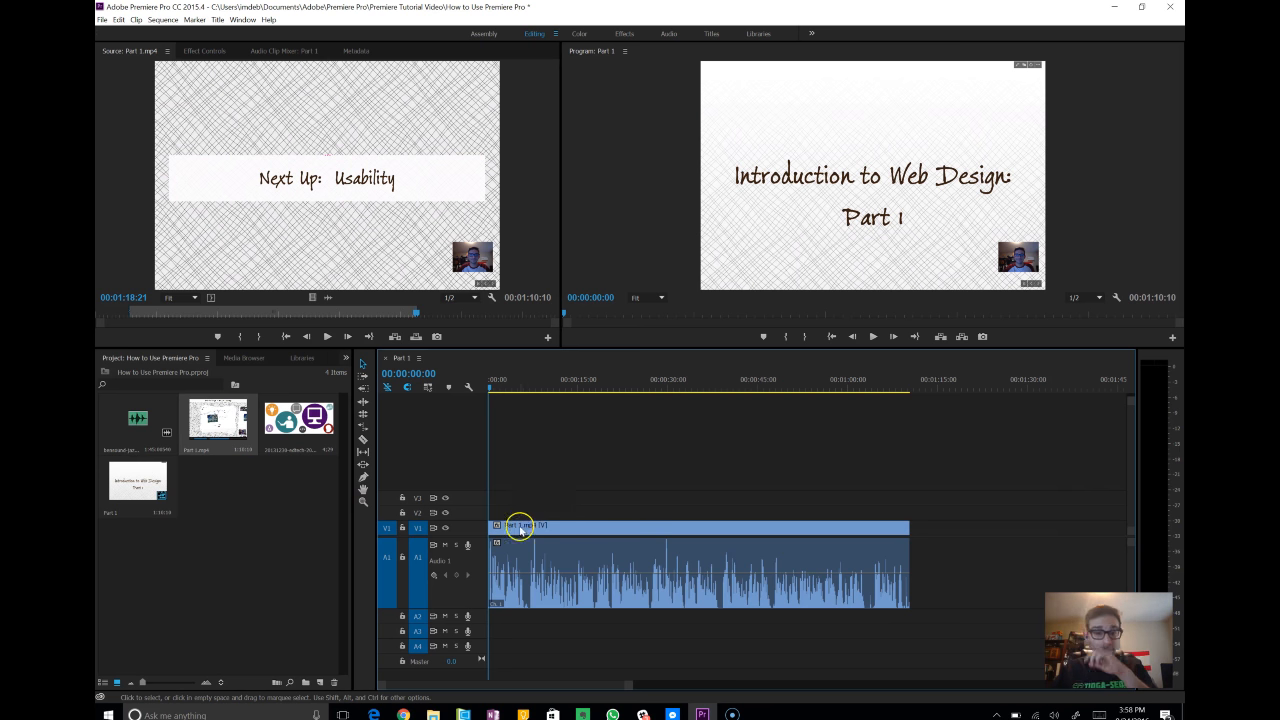
- Place the 20131230-edtech-2013.png image on track V2 at the start of the sequence, above the Part 1 clip
{"action": "left_click", "coordinate": [325, 425]}
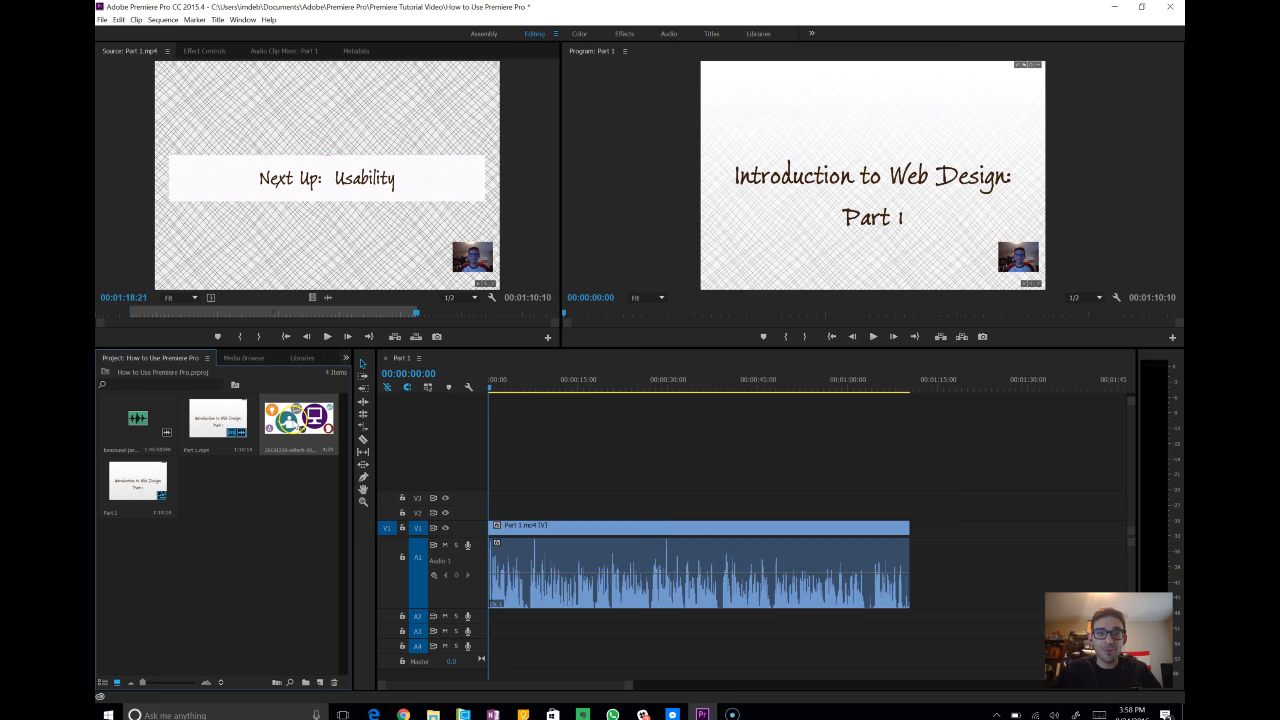
{"action": "left_click_drag", "start_coordinate": [320, 413], "coordinate": [491, 513]}
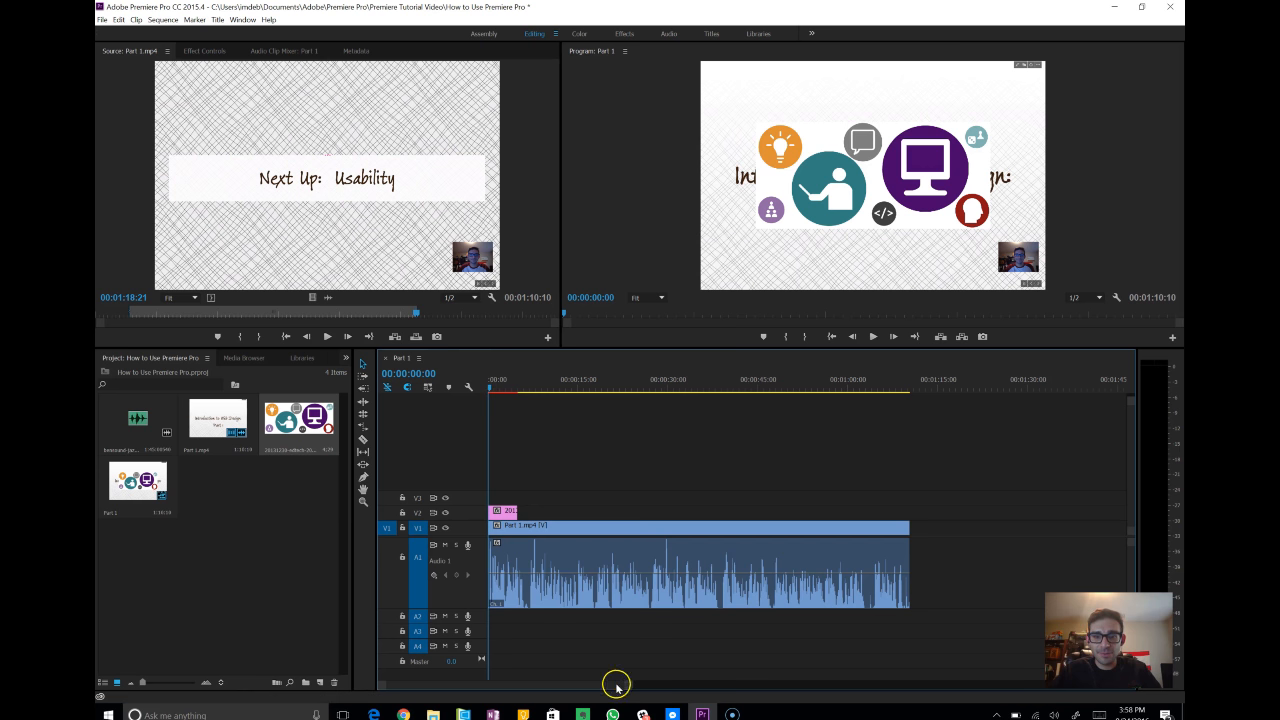
{"action": "left_click_drag", "start_coordinate": [625, 684], "coordinate": [474, 684]}
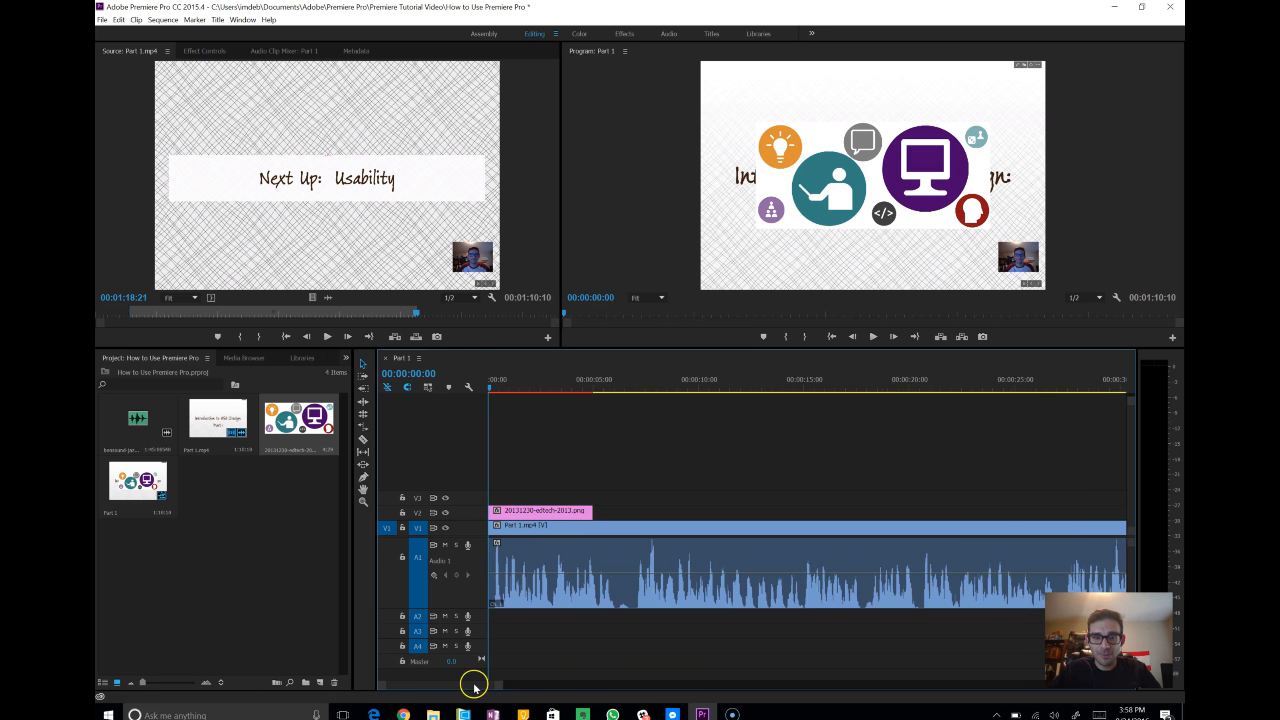
- Scrub and play the sequence's opening to review the image overlaid on the Part 1 video
{"action": "left_click", "coordinate": [532, 390]}
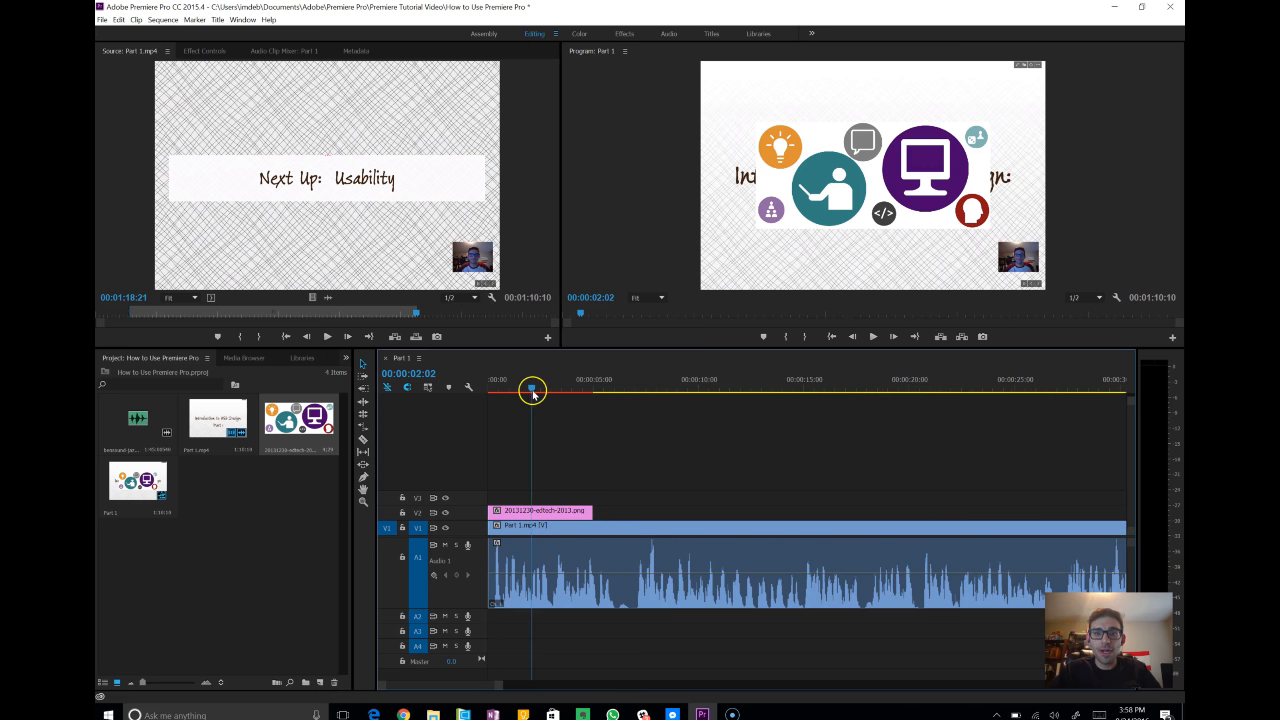
{"action": "left_click_drag", "start_coordinate": [532, 390], "coordinate": [475, 405]}
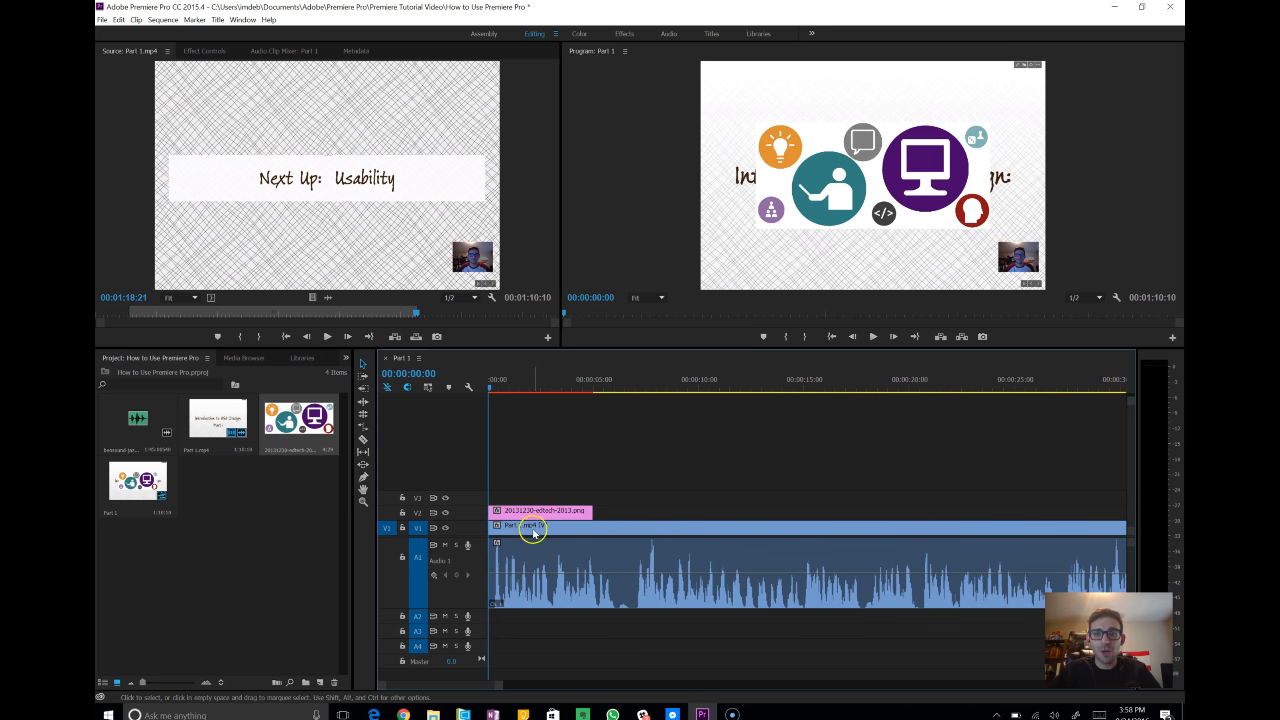
{"action": "key", "text": "space"}
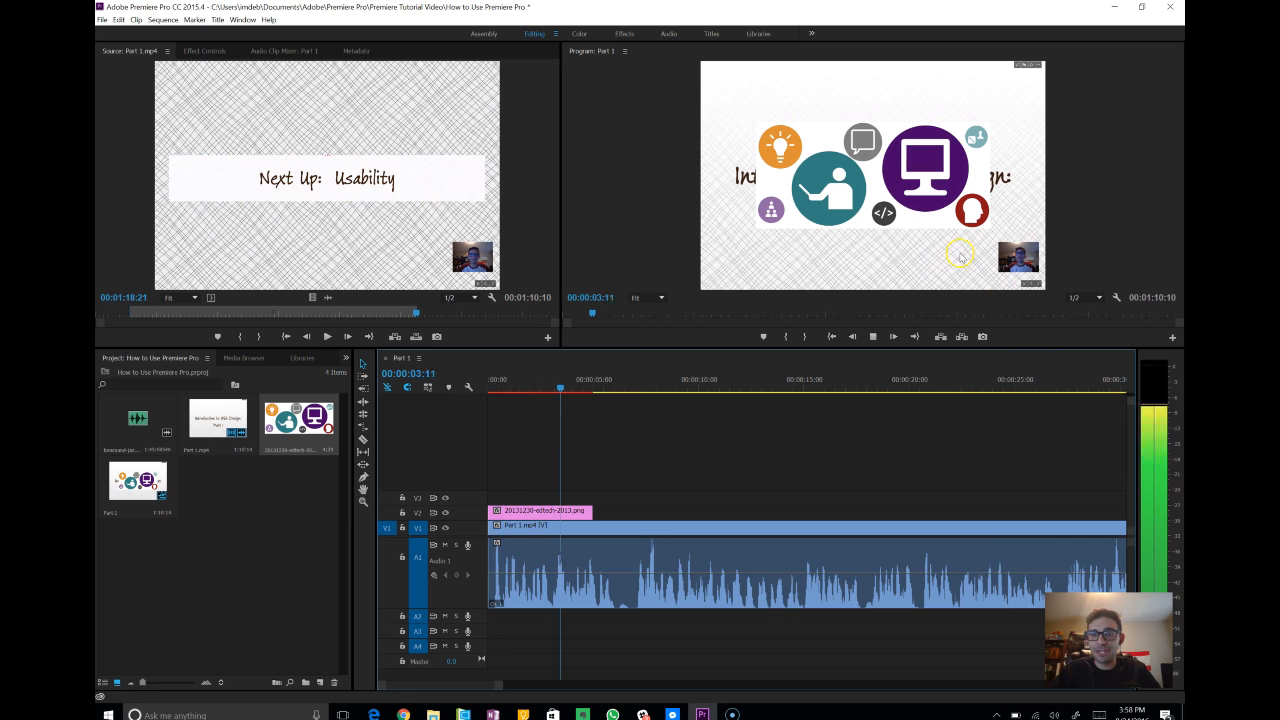
{"action": "key", "text": "space"}
{"action": "left_click", "coordinate": [537, 509]}
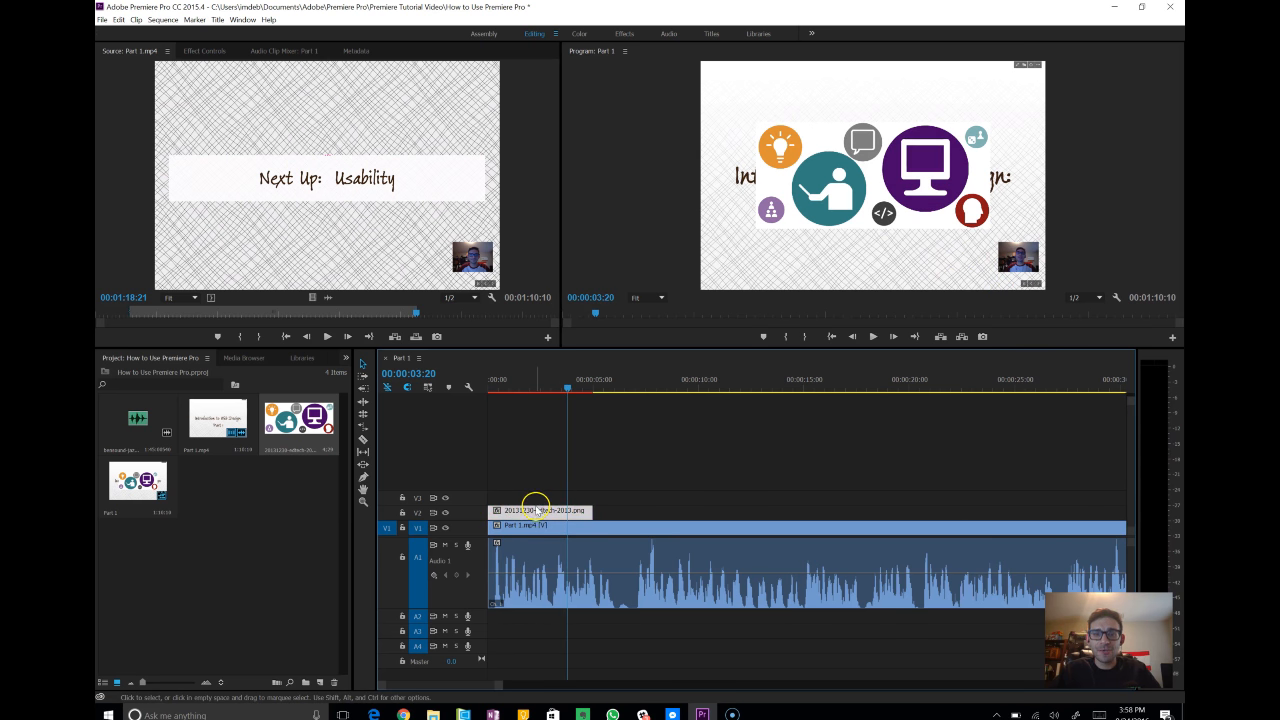
{"action": "left_click", "coordinate": [537, 490]}
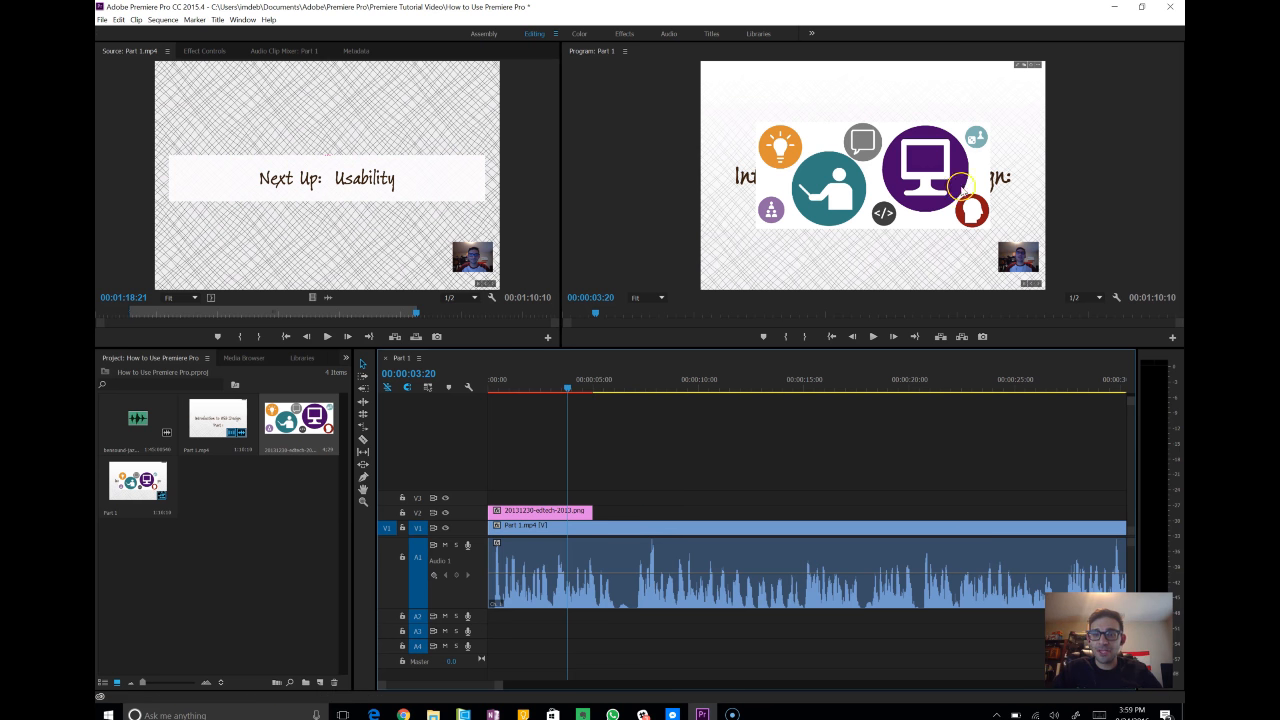
- Move the Part 1 video and its audio along the timeline to start where the V2 image ends, at about 00:00:05:00
{"action": "left_click", "coordinate": [530, 510]}
{"action": "left_click", "coordinate": [700, 449]}
{"action": "left_click", "coordinate": [713, 595]}
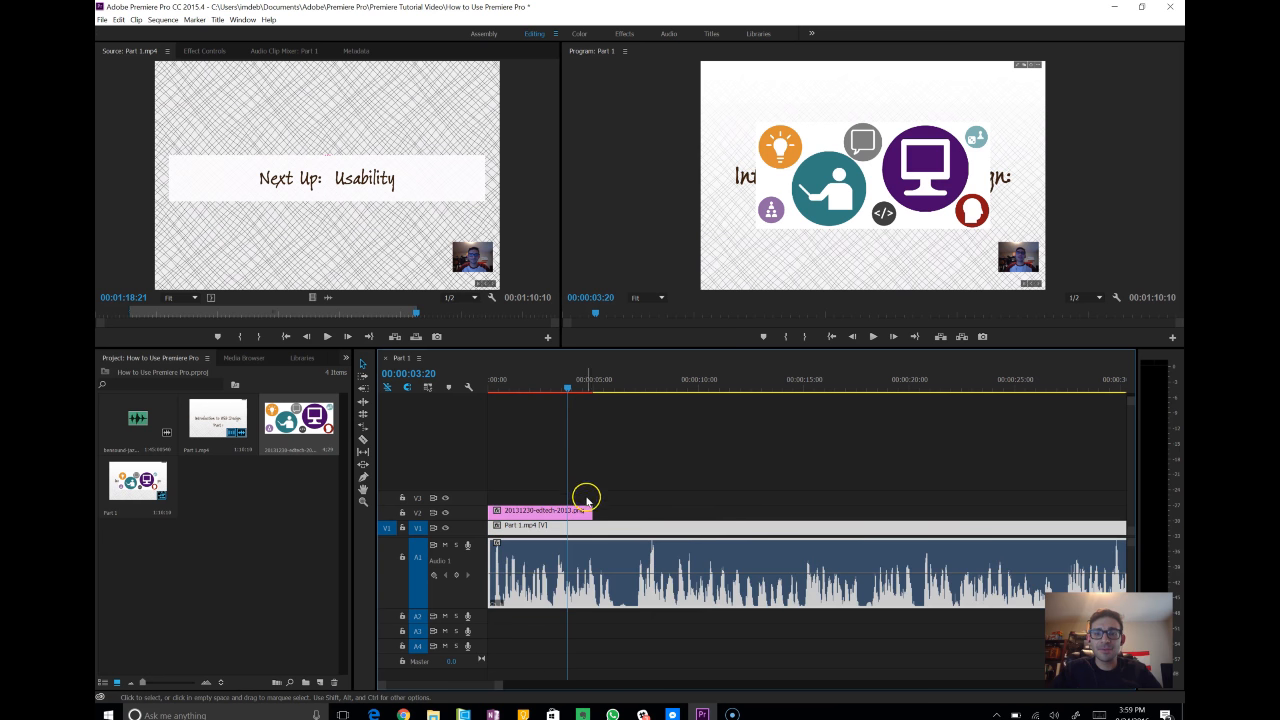
{"action": "left_click_drag", "start_coordinate": [594, 523], "coordinate": [705, 528]}
{"action": "left_click", "coordinate": [561, 465]}
- Play the sequence from 00:00:00:00 through the cut from the image to the Part 1 clip
{"action": "left_click_drag", "start_coordinate": [566, 390], "coordinate": [457, 391]}
{"action": "key", "text": "space"}
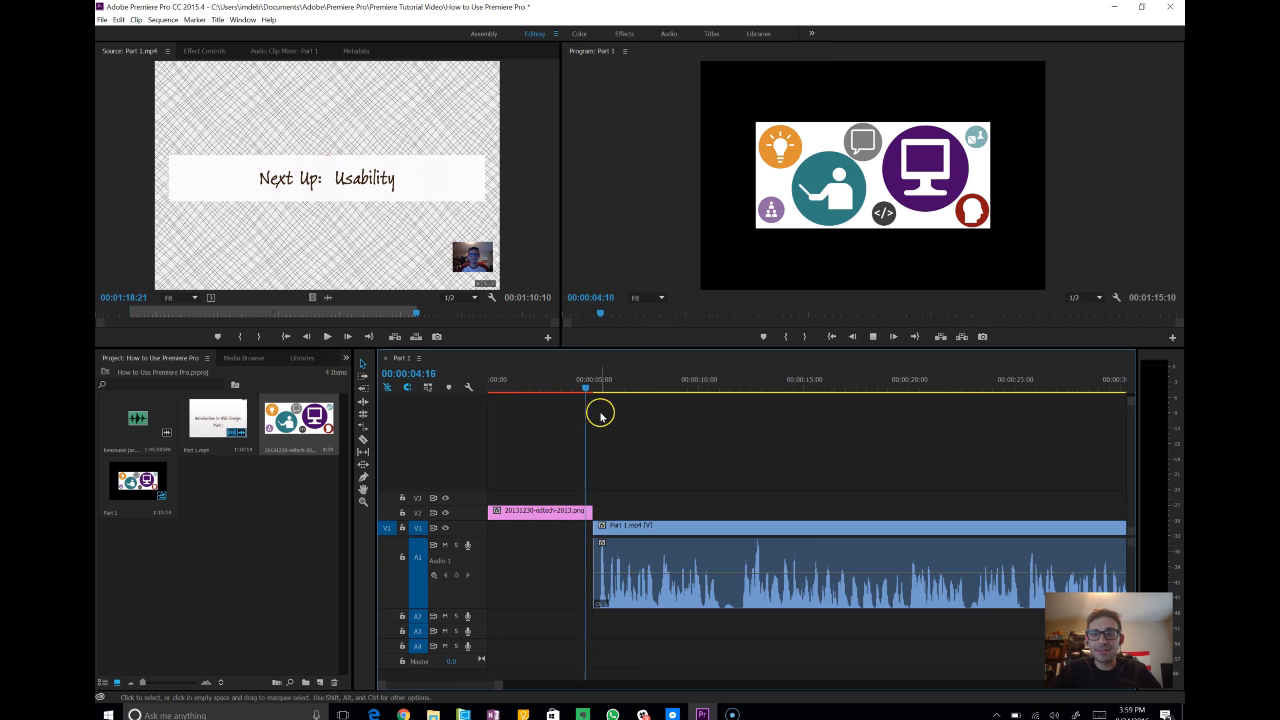
{"action": "key", "text": "space"}
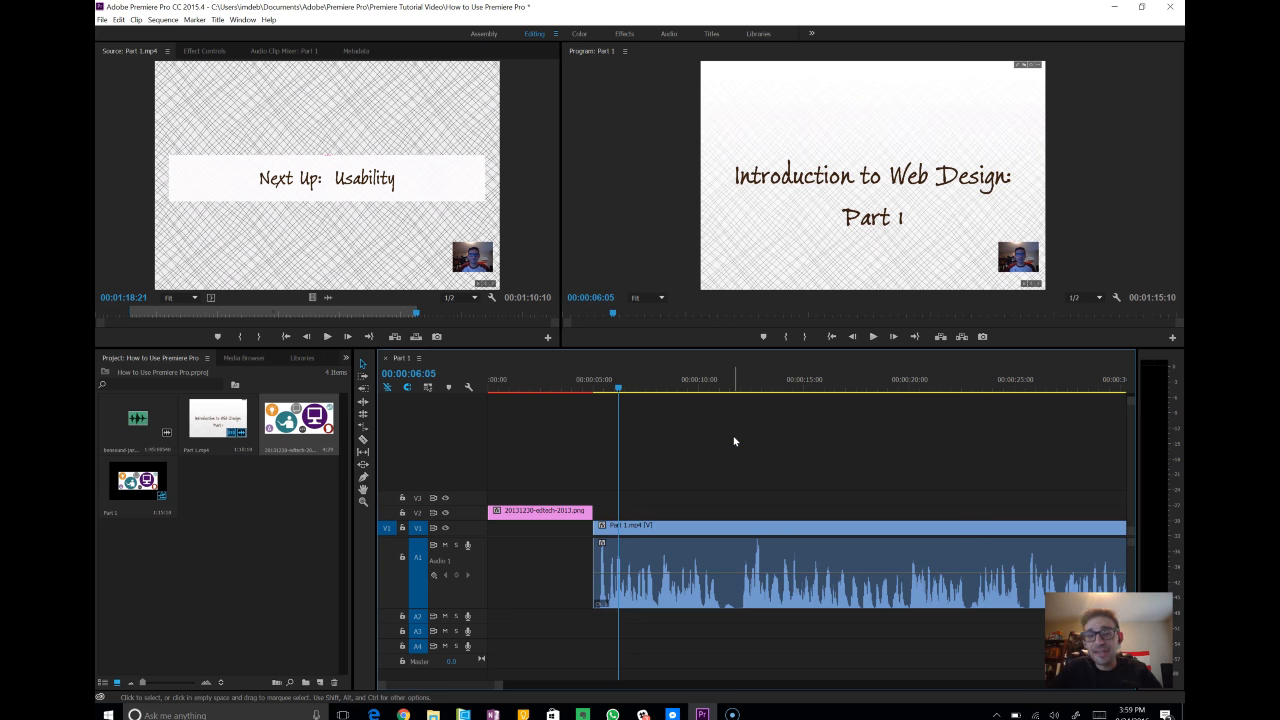
- Enlarge the 20131230-edtech-2013.png image in the program frame to slightly beyond the frame's width, and return the playhead to 00:00:00:00
{"action": "left_click", "coordinate": [560, 510]}
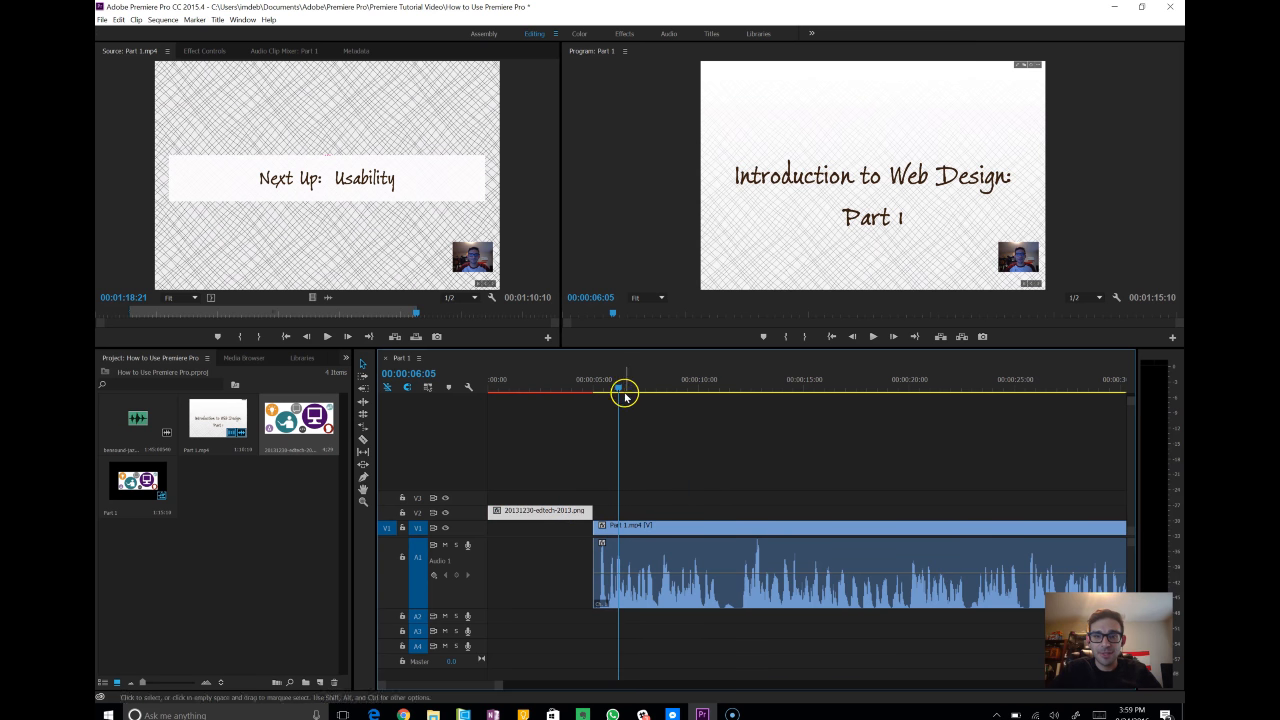
{"action": "left_click_drag", "start_coordinate": [617, 386], "coordinate": [550, 399]}
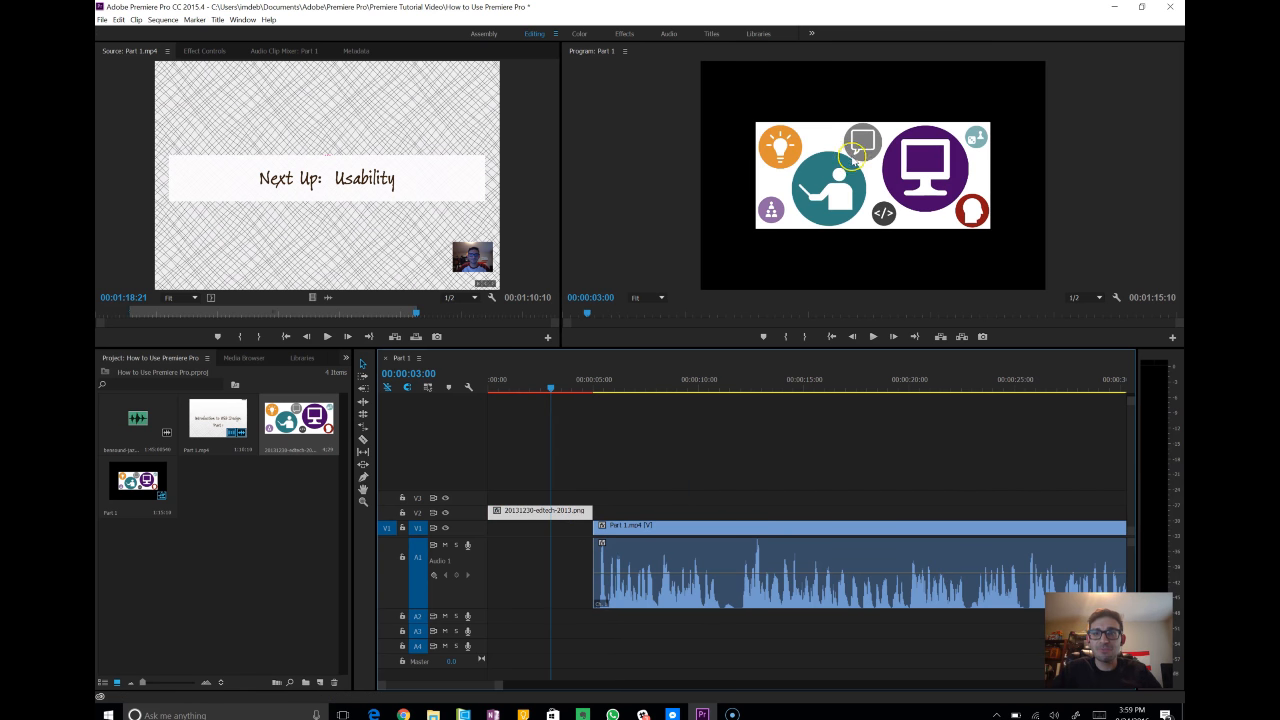
{"action": "left_click", "coordinate": [756, 581]}
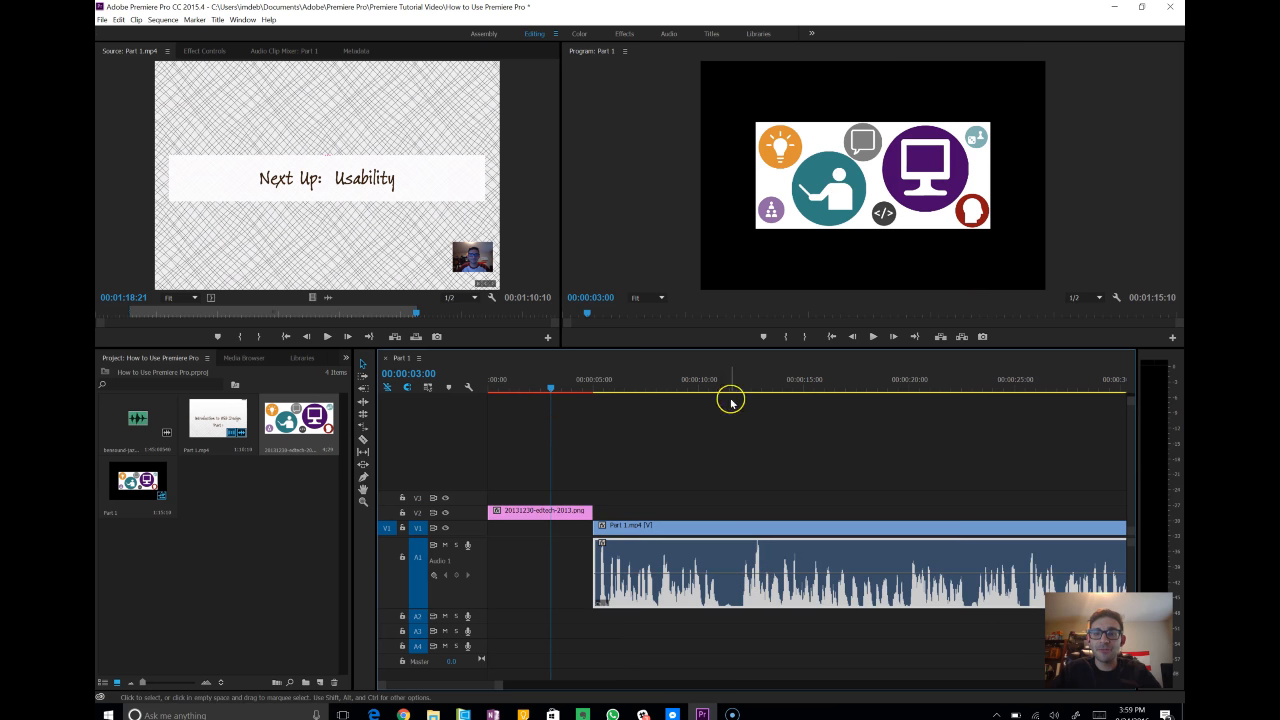
{"action": "left_click", "coordinate": [697, 403]}
{"action": "left_click_drag", "start_coordinate": [697, 388], "coordinate": [536, 408]}
{"action": "left_click", "coordinate": [893, 148]}
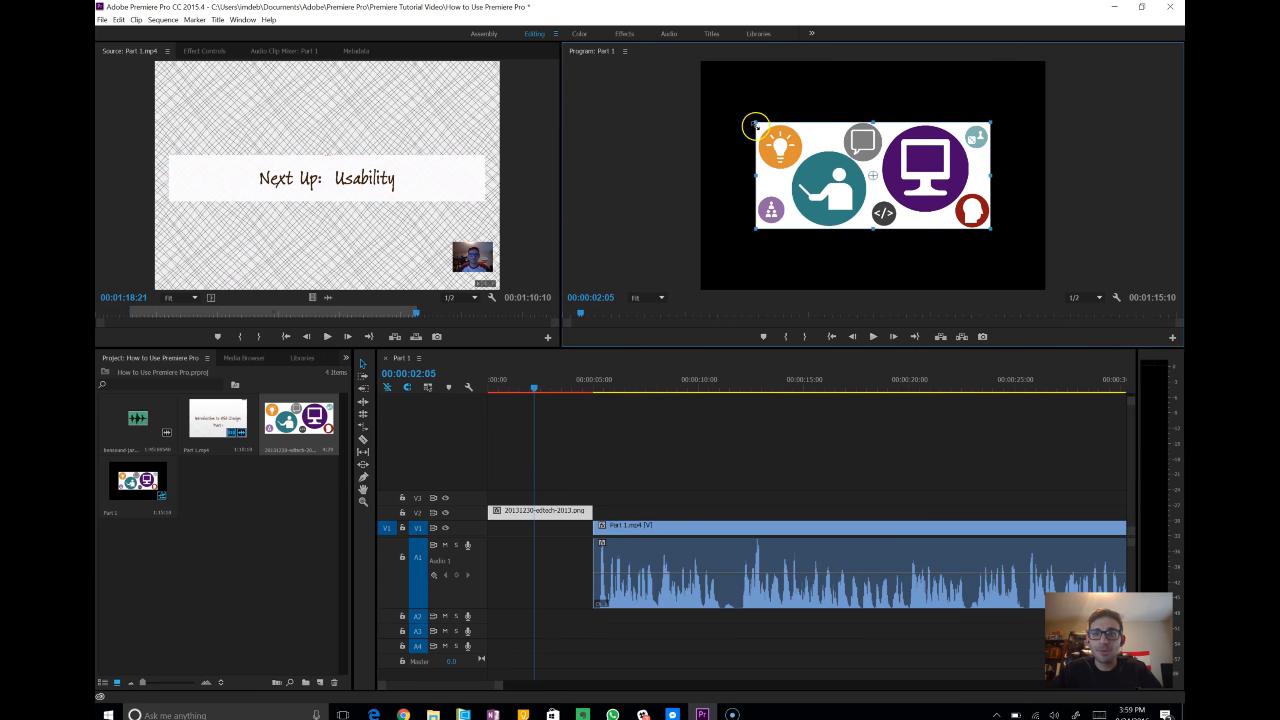
{"action": "left_click_drag", "start_coordinate": [757, 123], "coordinate": [686, 92]}
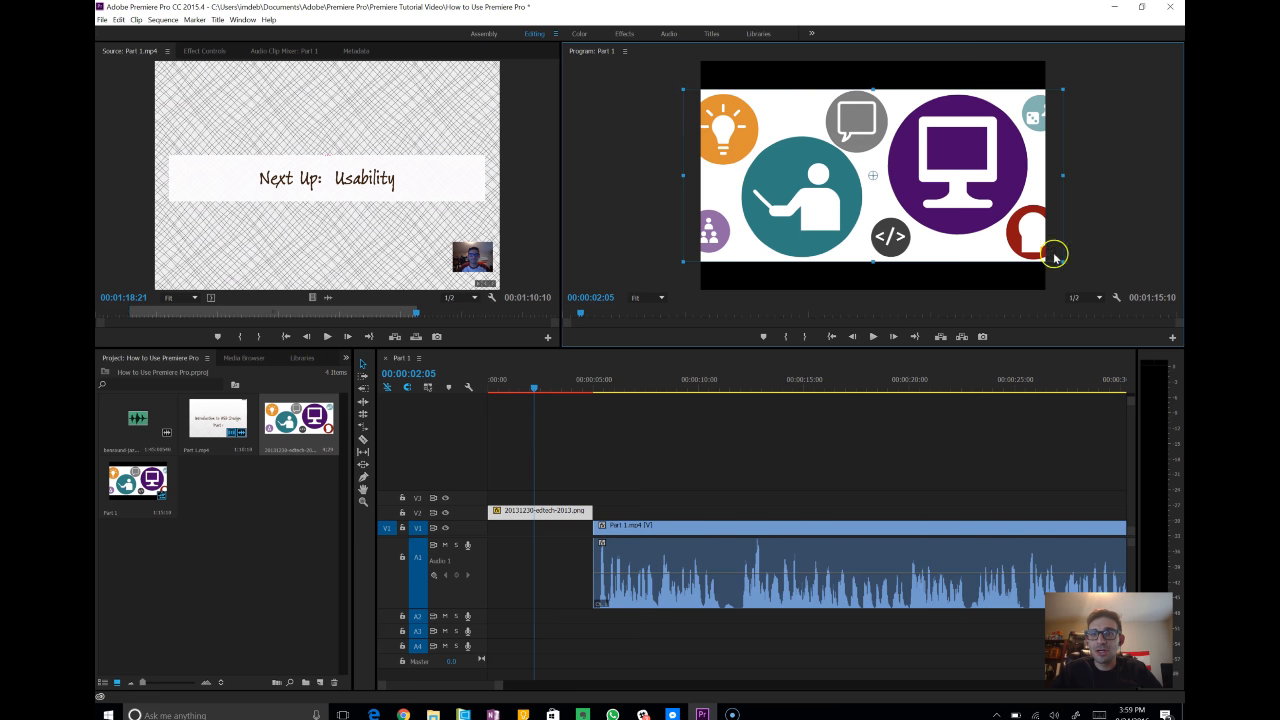
{"action": "left_click", "coordinate": [586, 485]}
{"action": "mouse_move", "coordinate": [535, 390]}
{"action": "left_mouse_down"}
{"action": "mouse_move", "coordinate": [606, 397]}
{"action": "mouse_move", "coordinate": [537, 392]}
{"action": "left_mouse_up"}
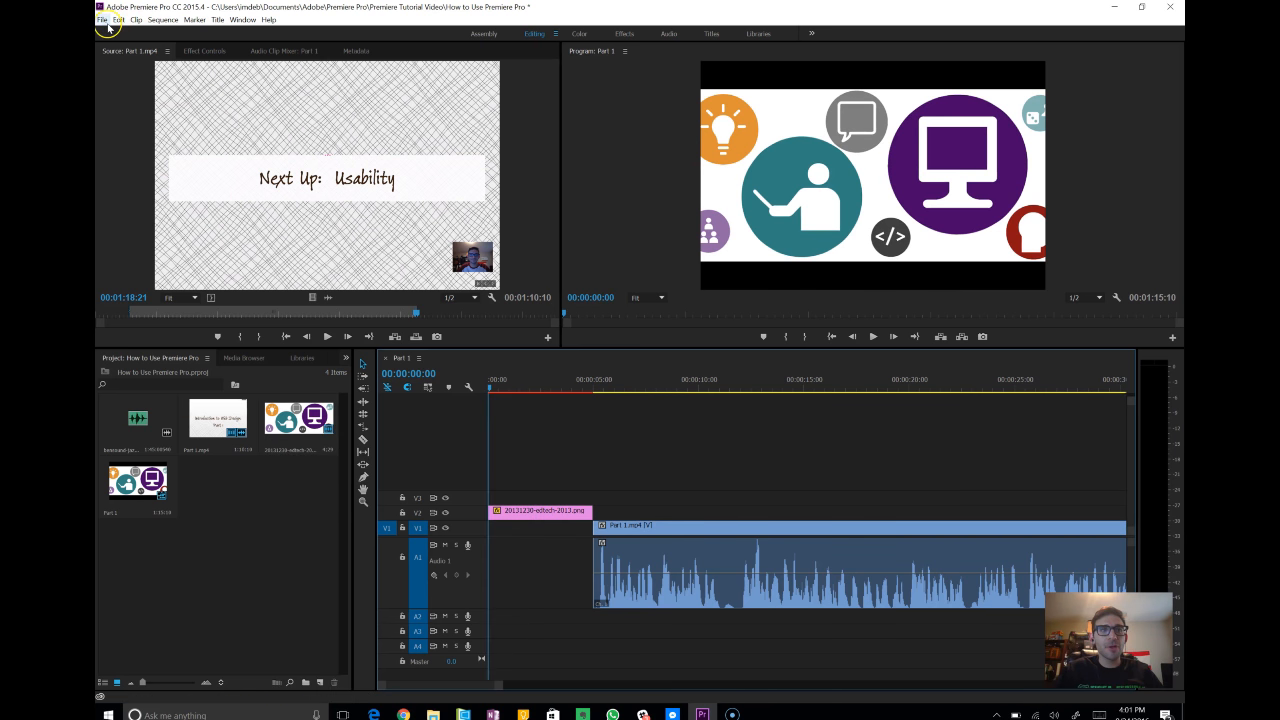
- Create a white (FFFFFF) color matte at 2734 × 1816 and place it on track V1 beneath the image at the sequence start
{"action": "left_click", "coordinate": [101, 20]}
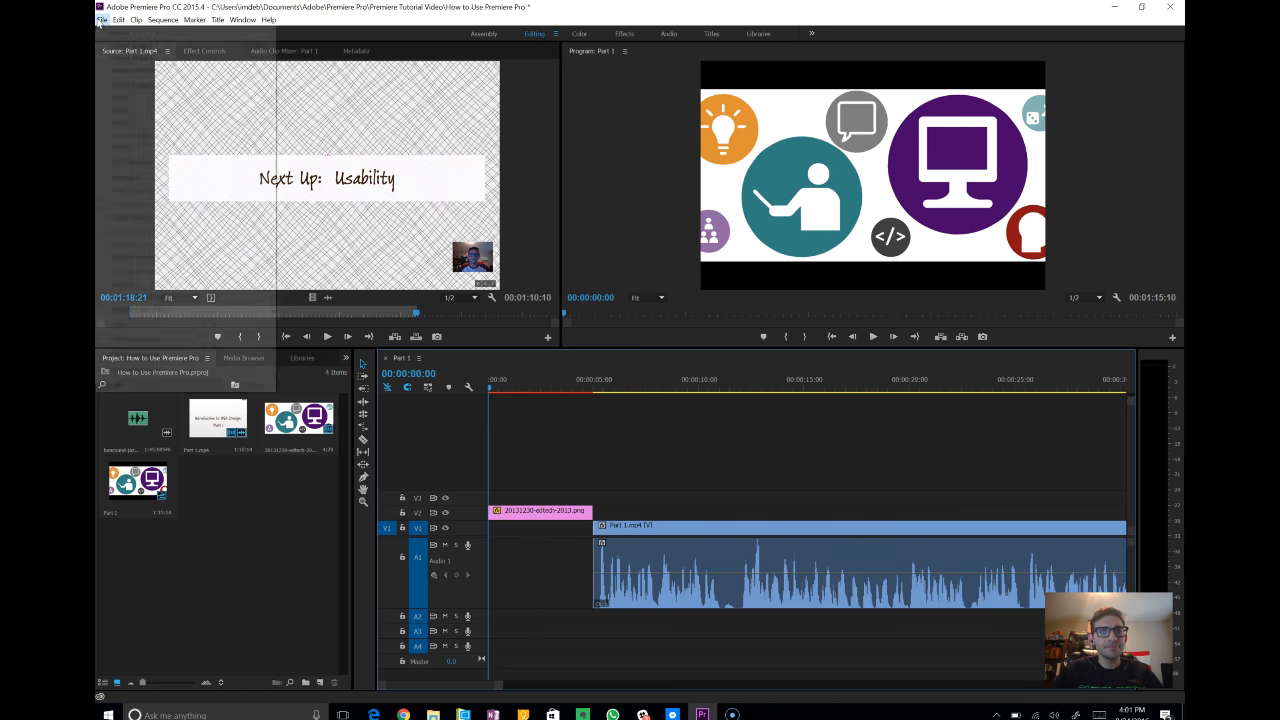
{"action": "mouse_move", "coordinate": [124, 33]}
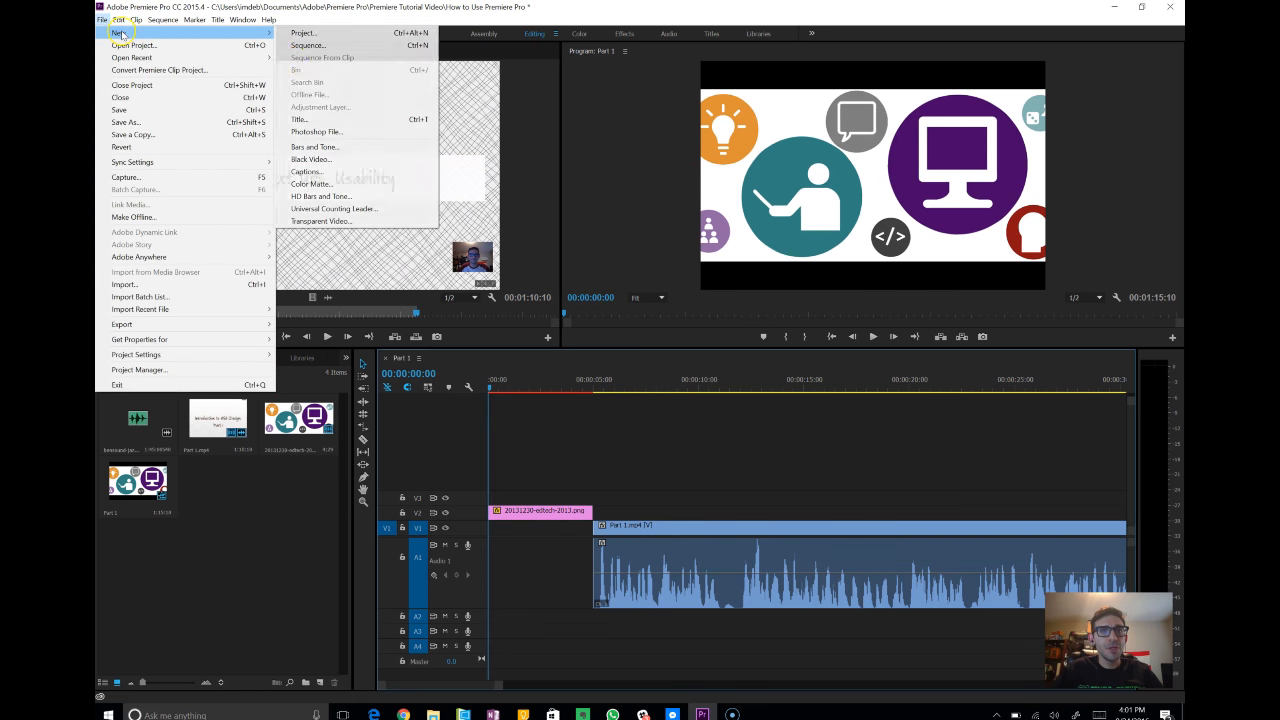
{"action": "left_click", "coordinate": [325, 184]}
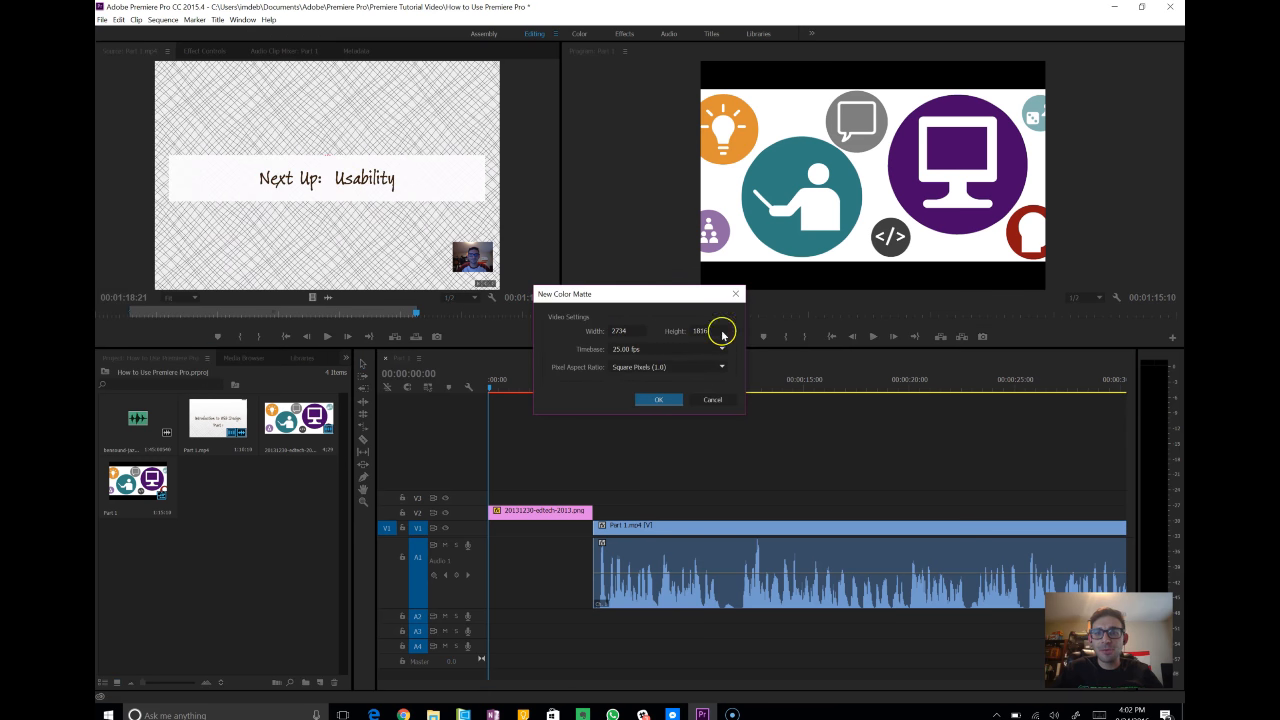
{"action": "left_click", "coordinate": [660, 399]}
{"action": "left_click", "coordinate": [640, 380]}
{"action": "left_click_drag", "start_coordinate": [640, 380], "coordinate": [496, 510]}
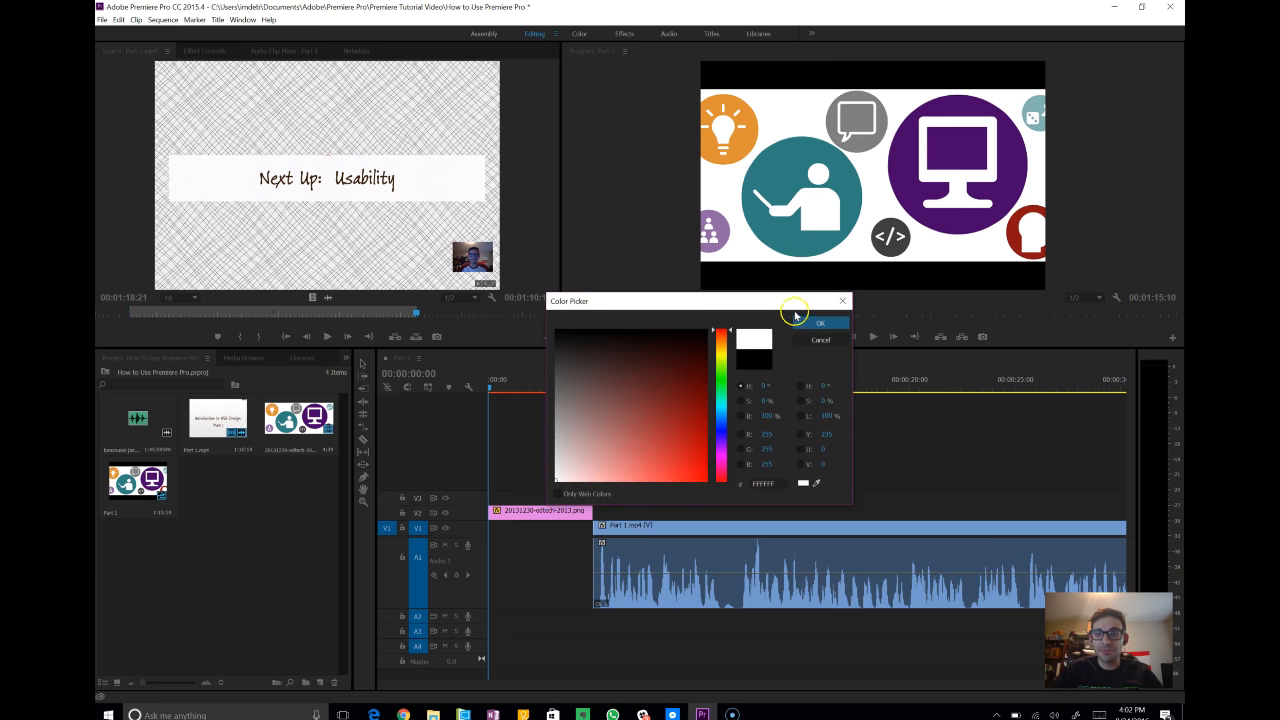
{"action": "left_click", "coordinate": [803, 325]}
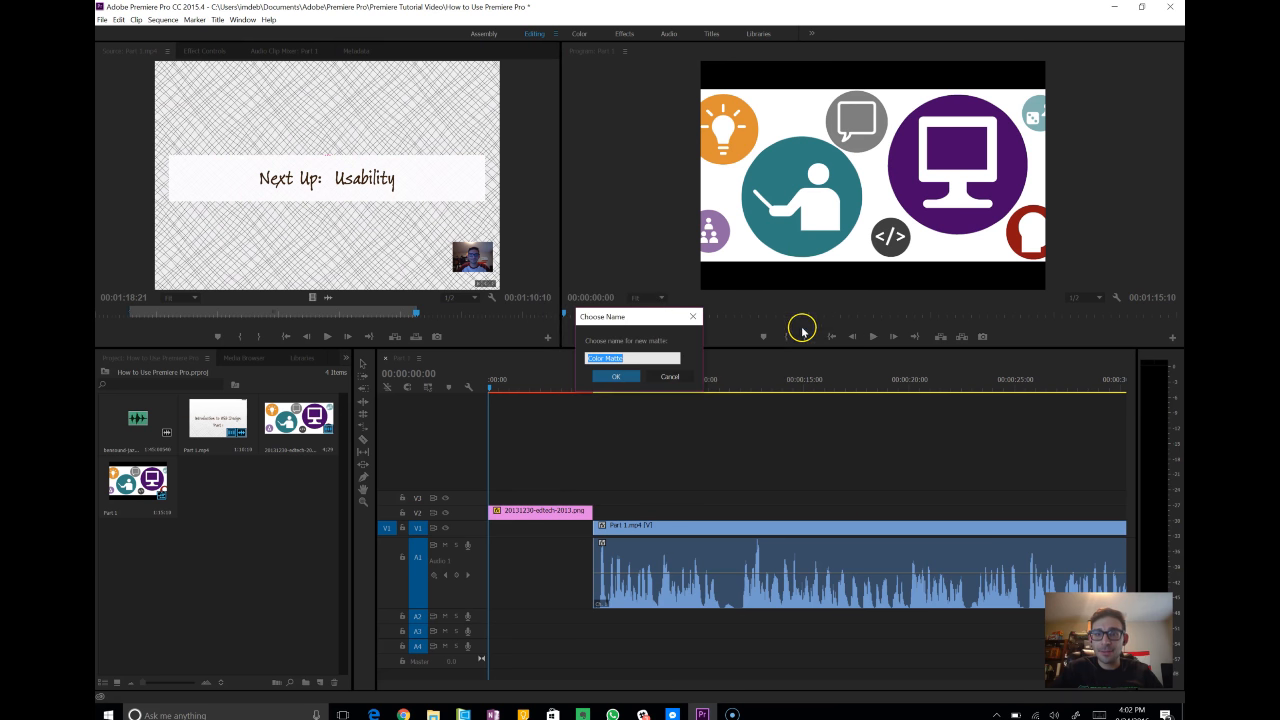
{"action": "left_click", "coordinate": [618, 377]}
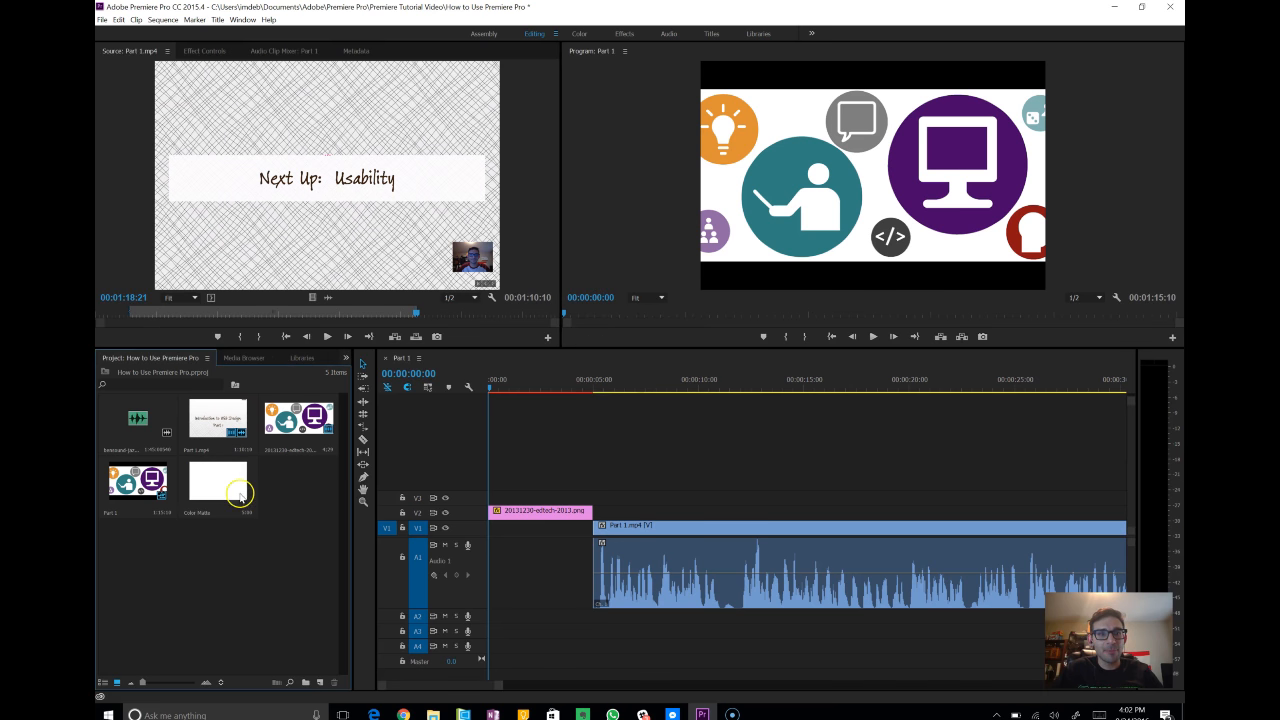
{"action": "left_click_drag", "start_coordinate": [230, 487], "coordinate": [483, 537]}
- Play the sequence's opening to review the image over the white matte and the transition into Part 1
{"action": "left_click_drag", "start_coordinate": [500, 386], "coordinate": [559, 405]}
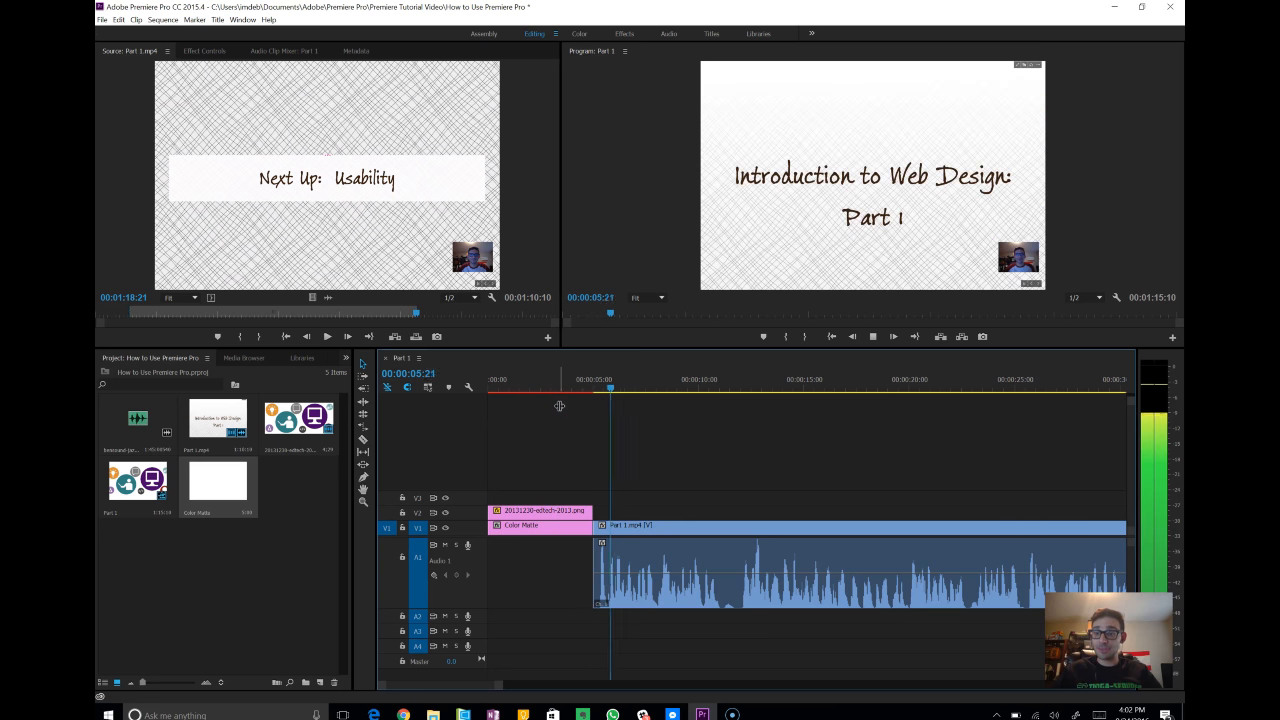
{"action": "key", "text": "space"}
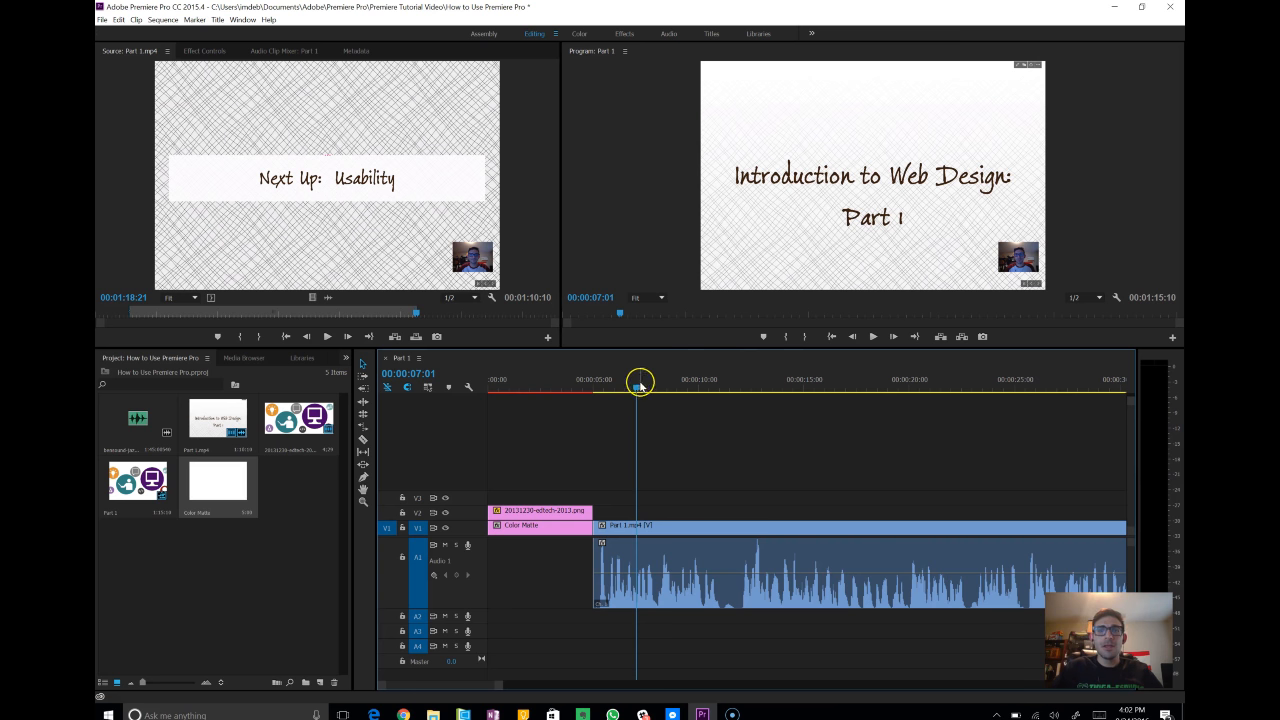
{"action": "mouse_move", "coordinate": [636, 388]}
{"action": "left_mouse_down"}
{"action": "mouse_move", "coordinate": [449, 391]}
{"action": "mouse_move", "coordinate": [632, 413]}
{"action": "left_mouse_up"}
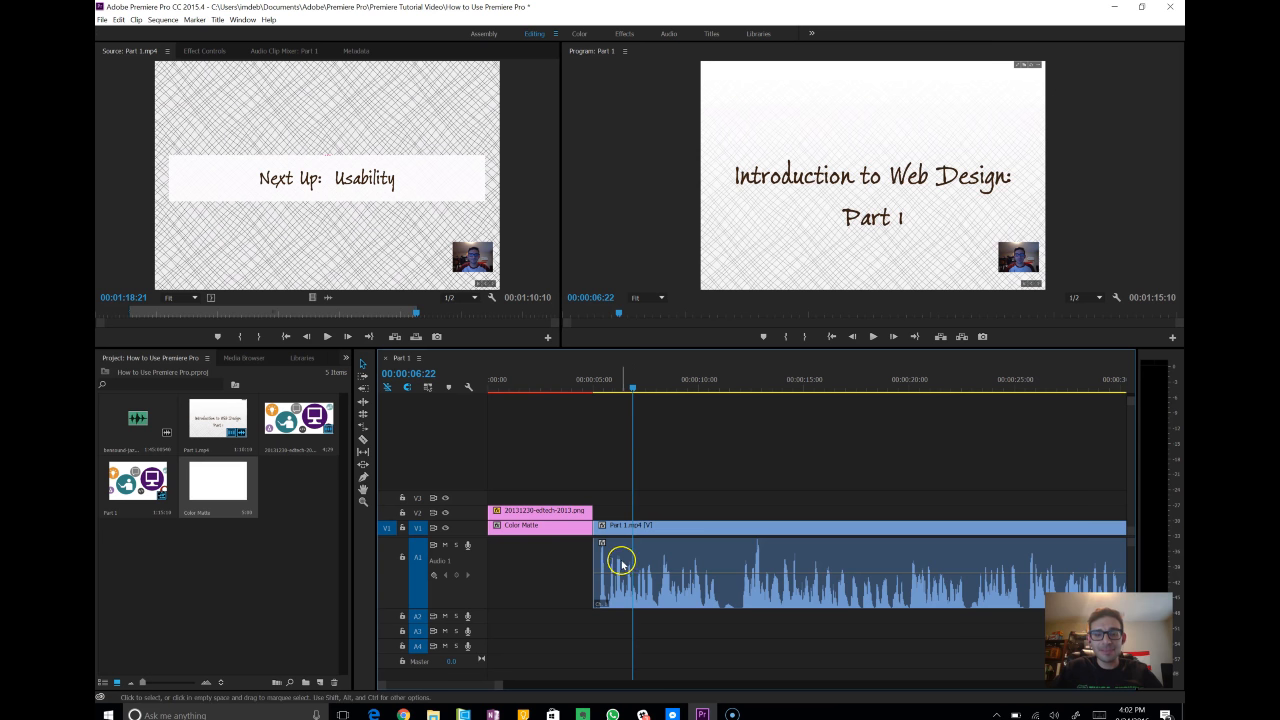
{"action": "left_click_drag", "start_coordinate": [626, 399], "coordinate": [437, 394]}
{"action": "key", "text": "space"}
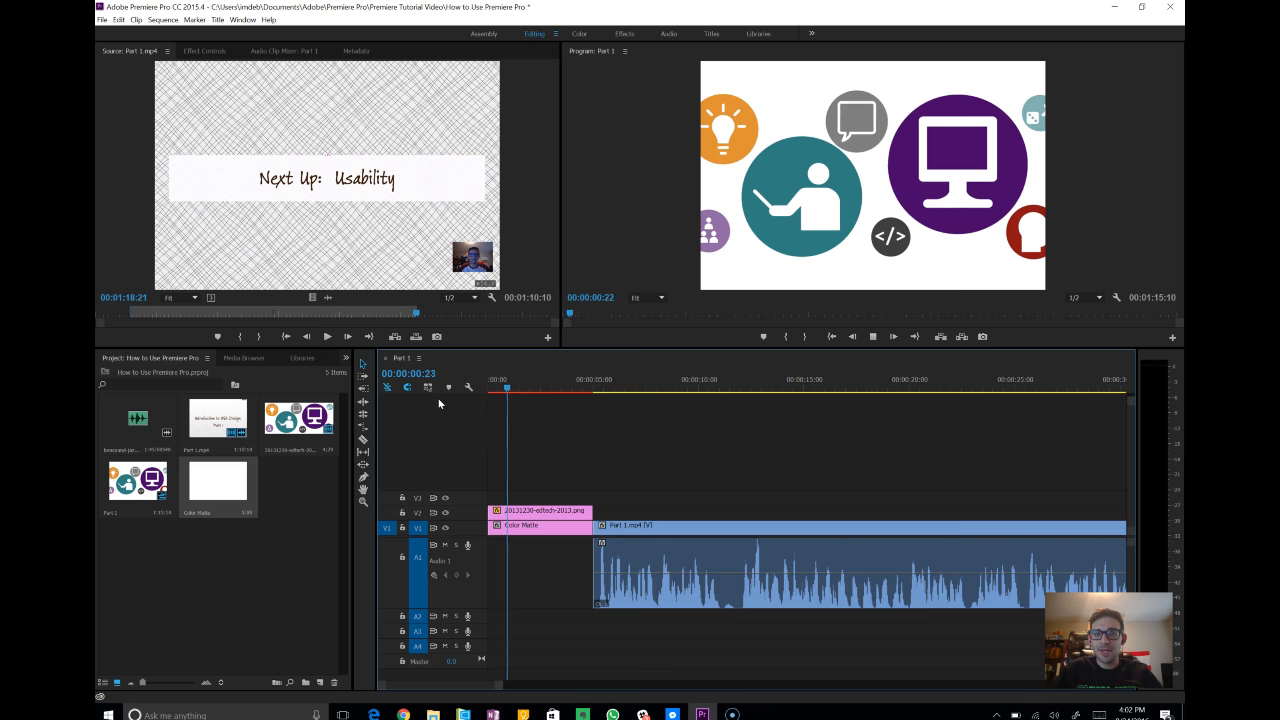
{"action": "key", "text": "space"}
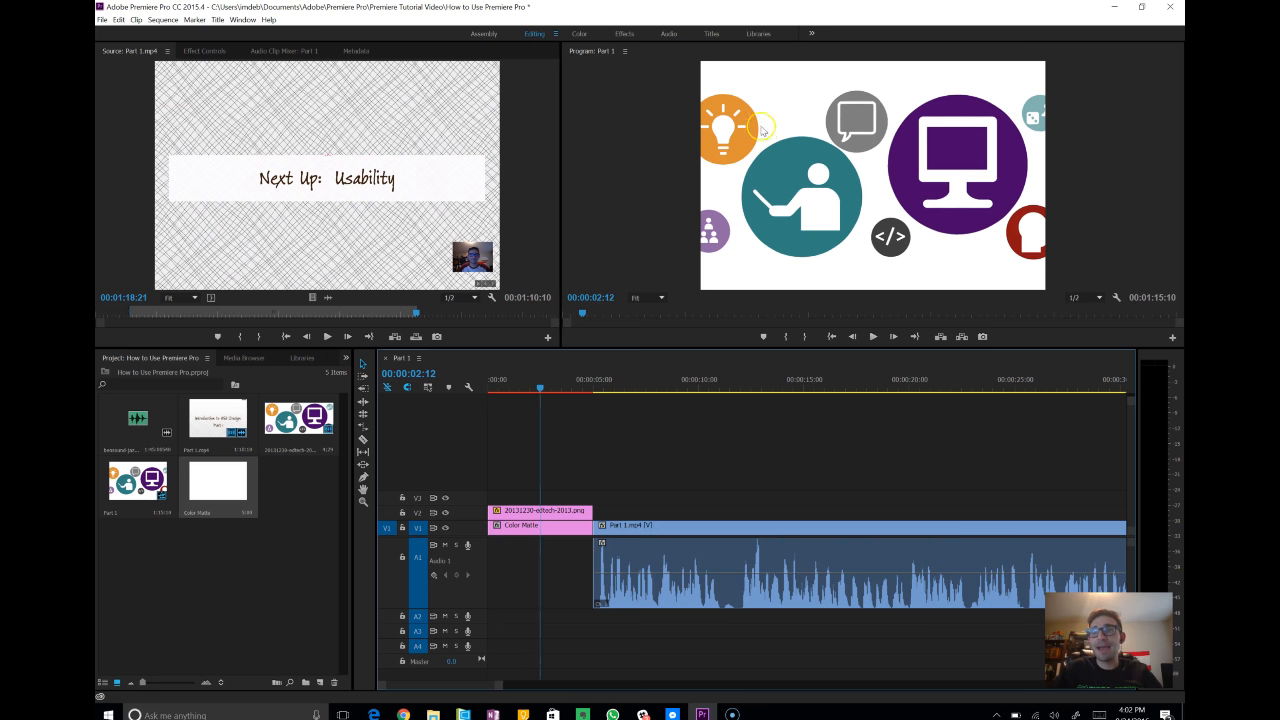
{"action": "left_click", "coordinate": [244, 573]}
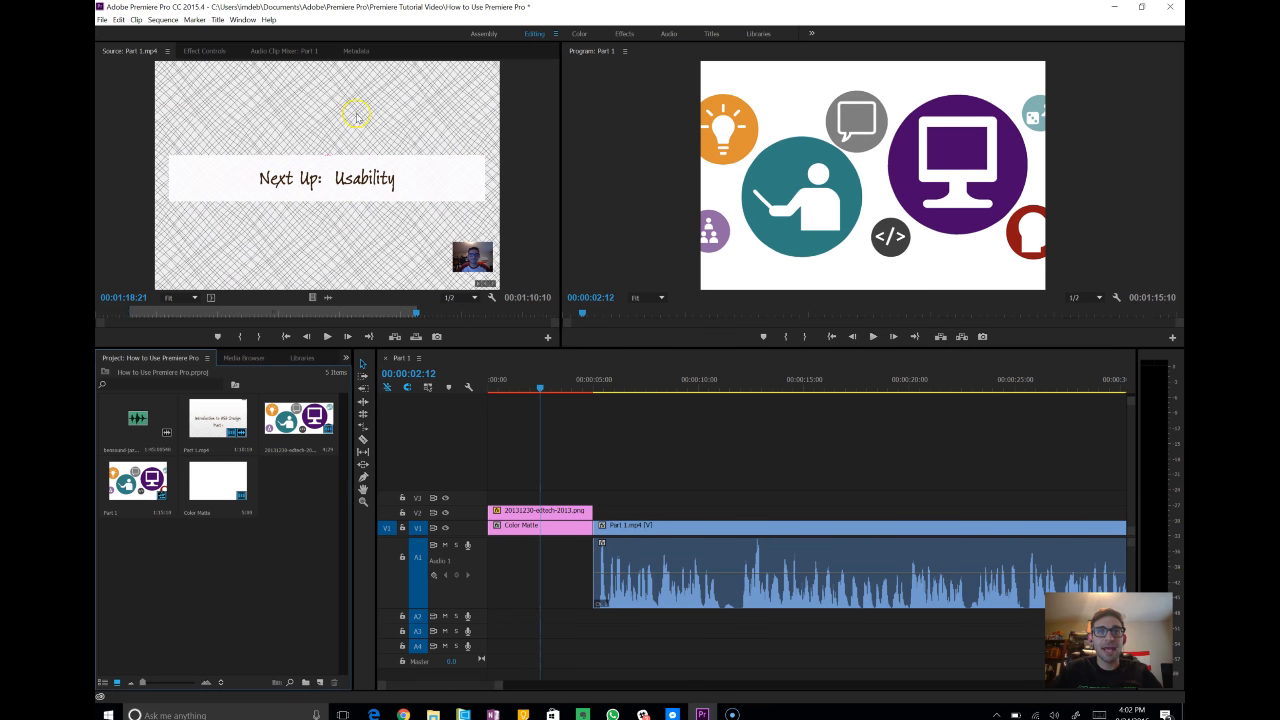
- Create a default still title at 2734 × 1816, named with the person's name, and show the frame at 00:00:01:13 behind it
{"action": "left_click", "coordinate": [217, 20]}
{"action": "mouse_move", "coordinate": [223, 49]}
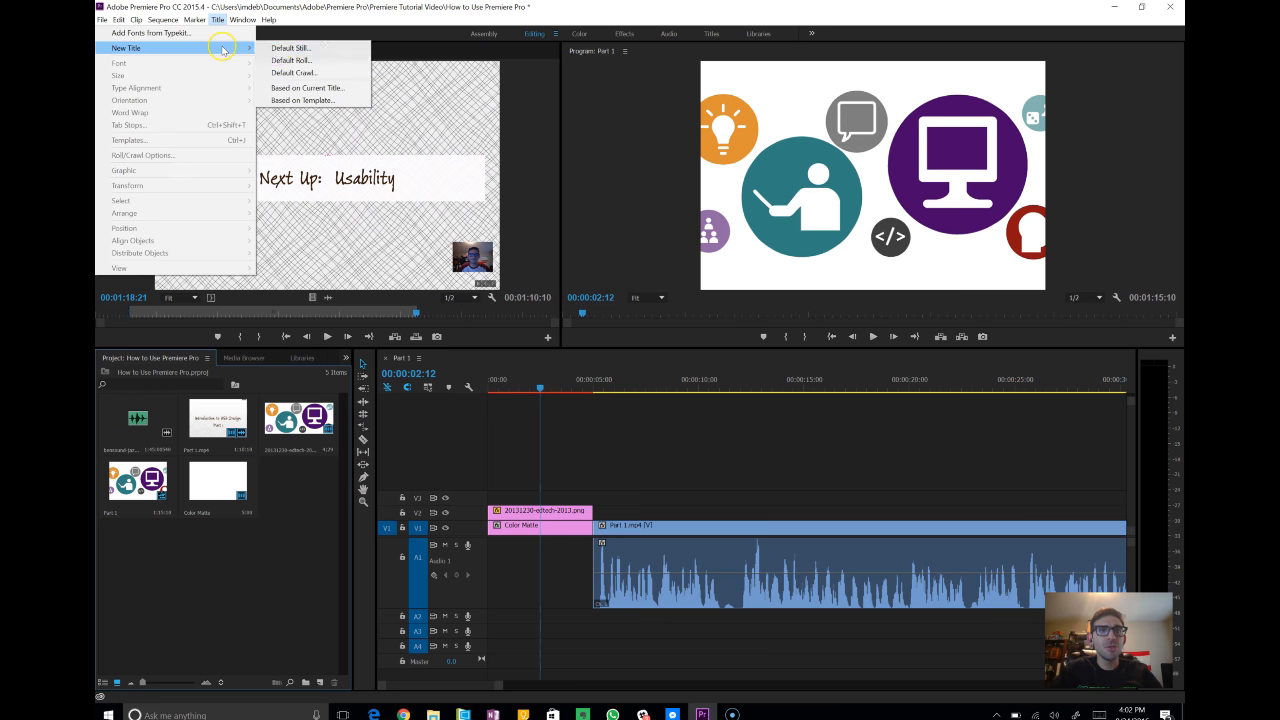
{"action": "left_click", "coordinate": [281, 49]}
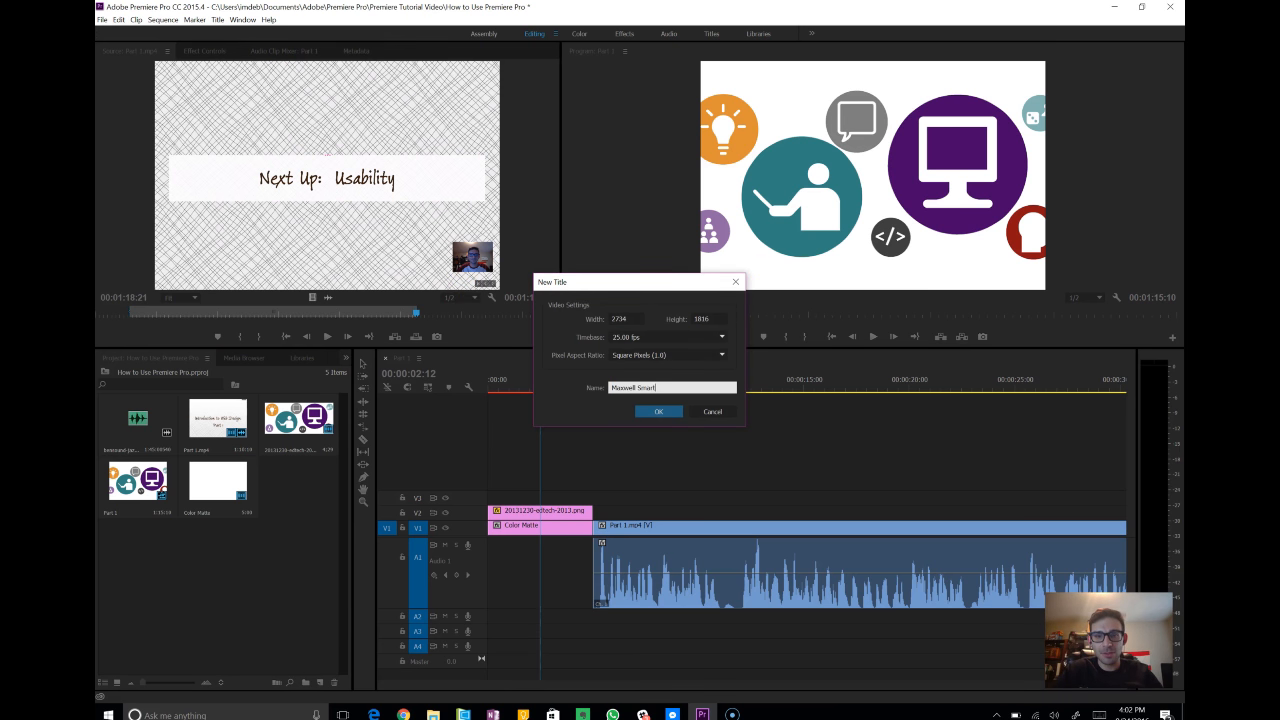
{"action": "key", "text": "Return"}
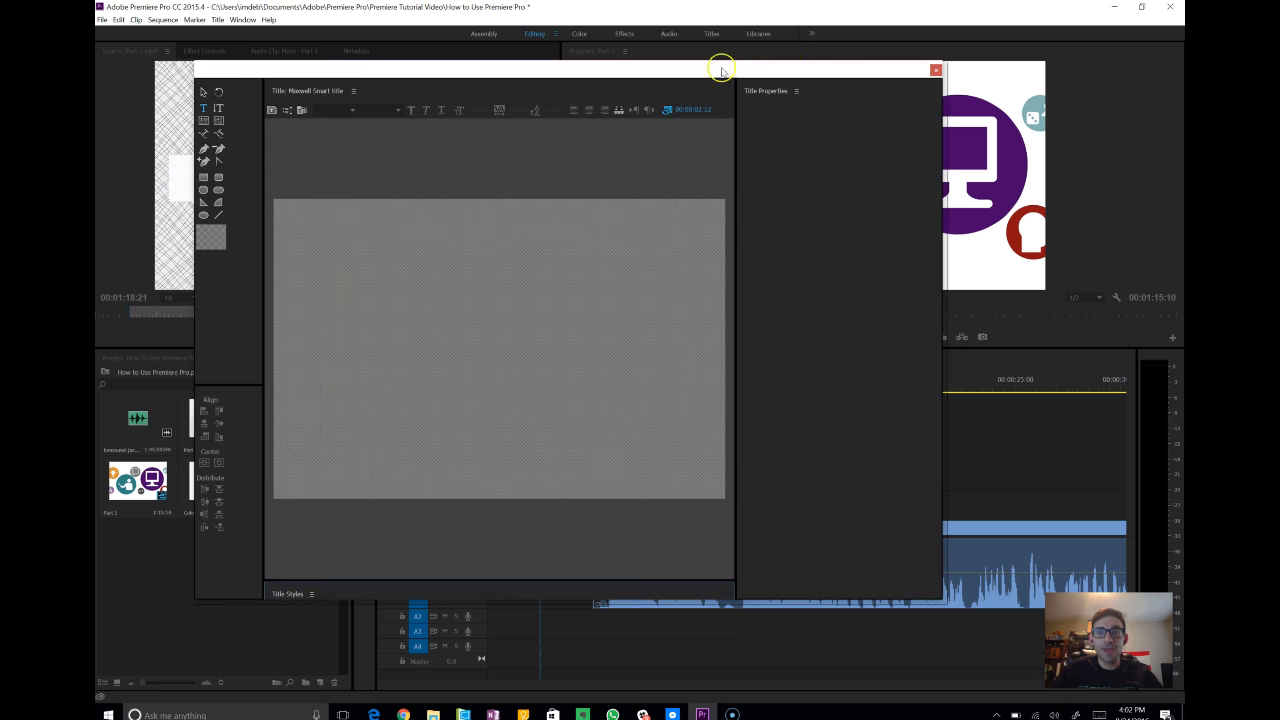
{"action": "left_click_drag", "start_coordinate": [724, 64], "coordinate": [626, 40]}
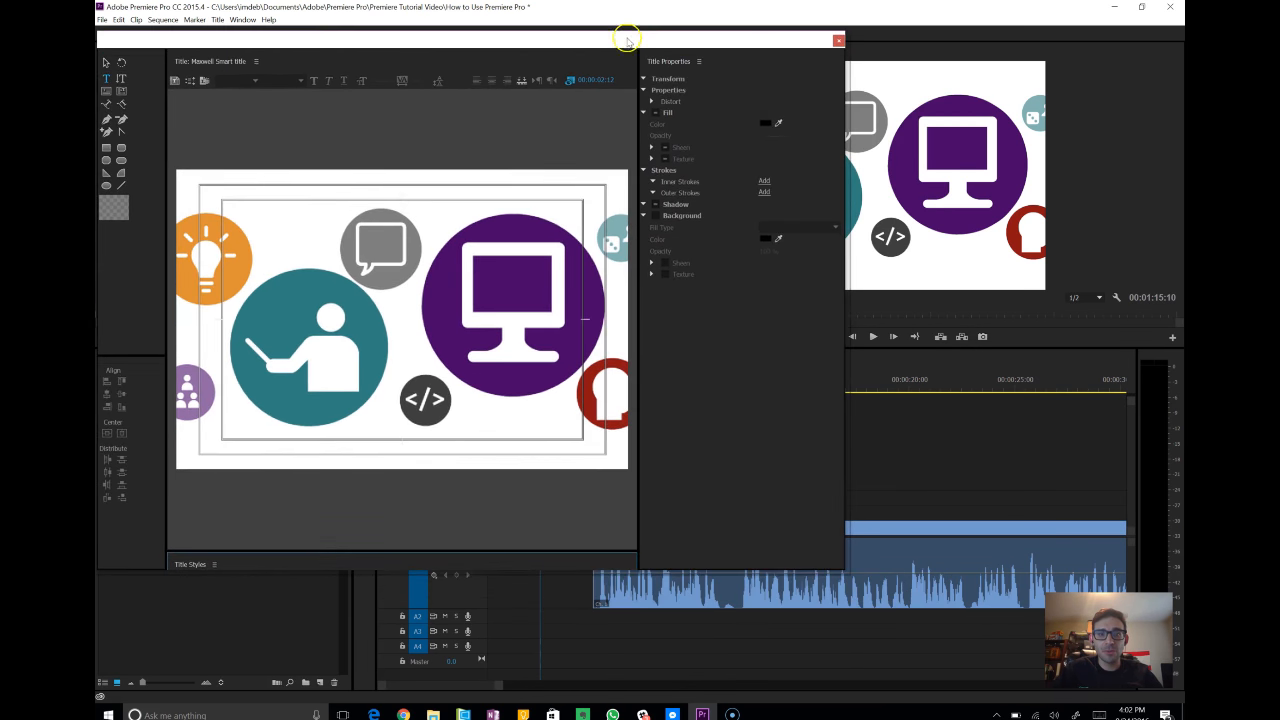
{"action": "left_click_drag", "start_coordinate": [990, 395], "coordinate": [519, 409]}
{"action": "left_click", "coordinate": [1030, 390]}
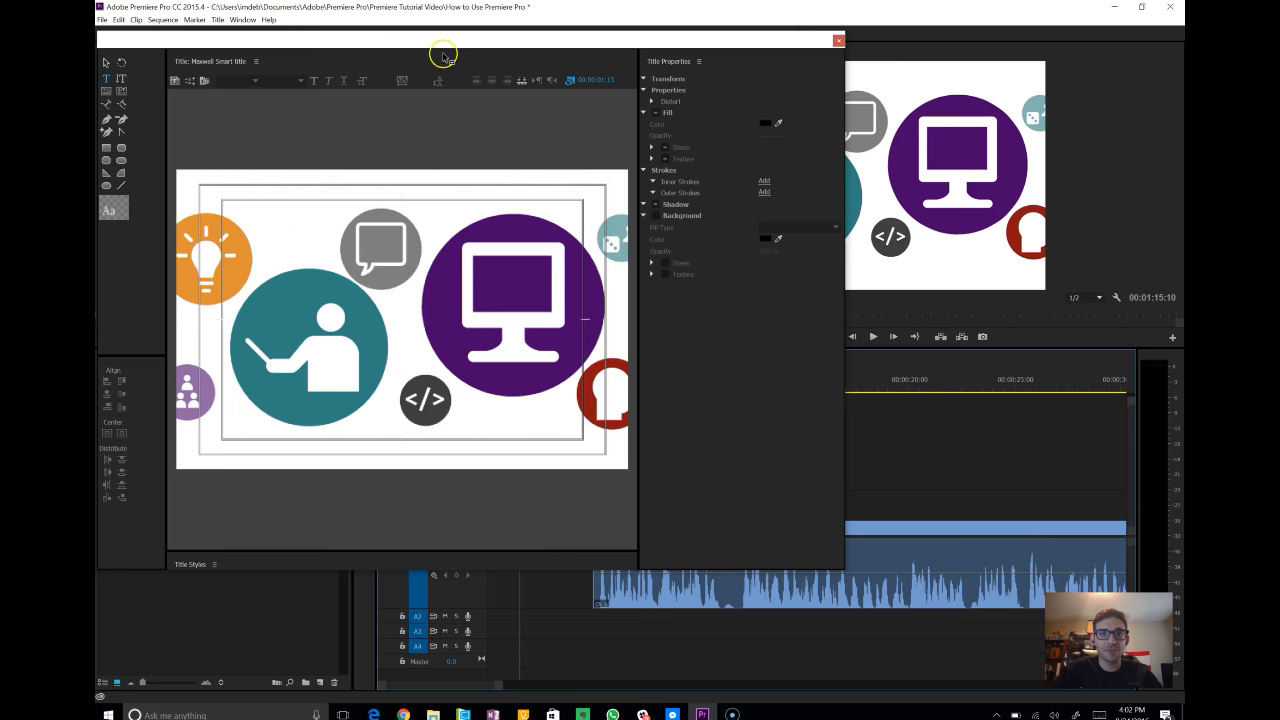
{"action": "left_click_drag", "start_coordinate": [444, 57], "coordinate": [637, 71]}
- Add the person's full name as text near the title's upper edge and set its fill color to black (000000)
{"action": "left_click", "coordinate": [293, 107]}
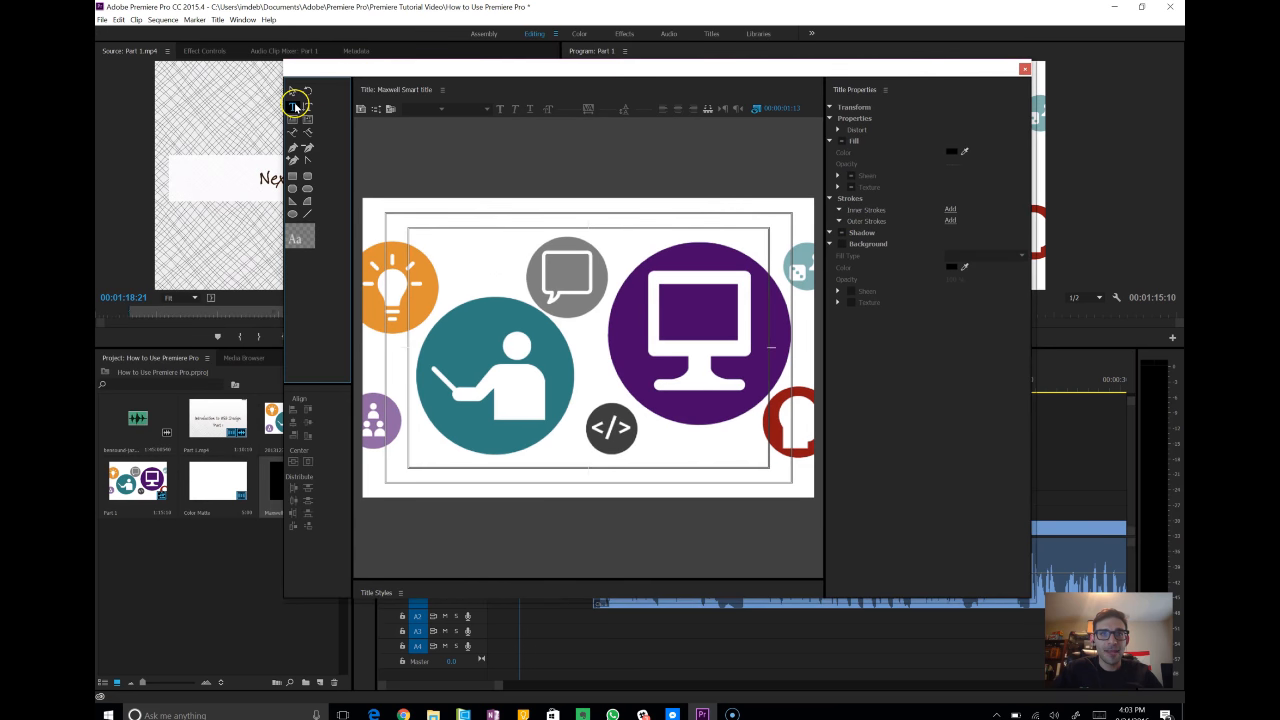
{"action": "left_click", "coordinate": [417, 219]}
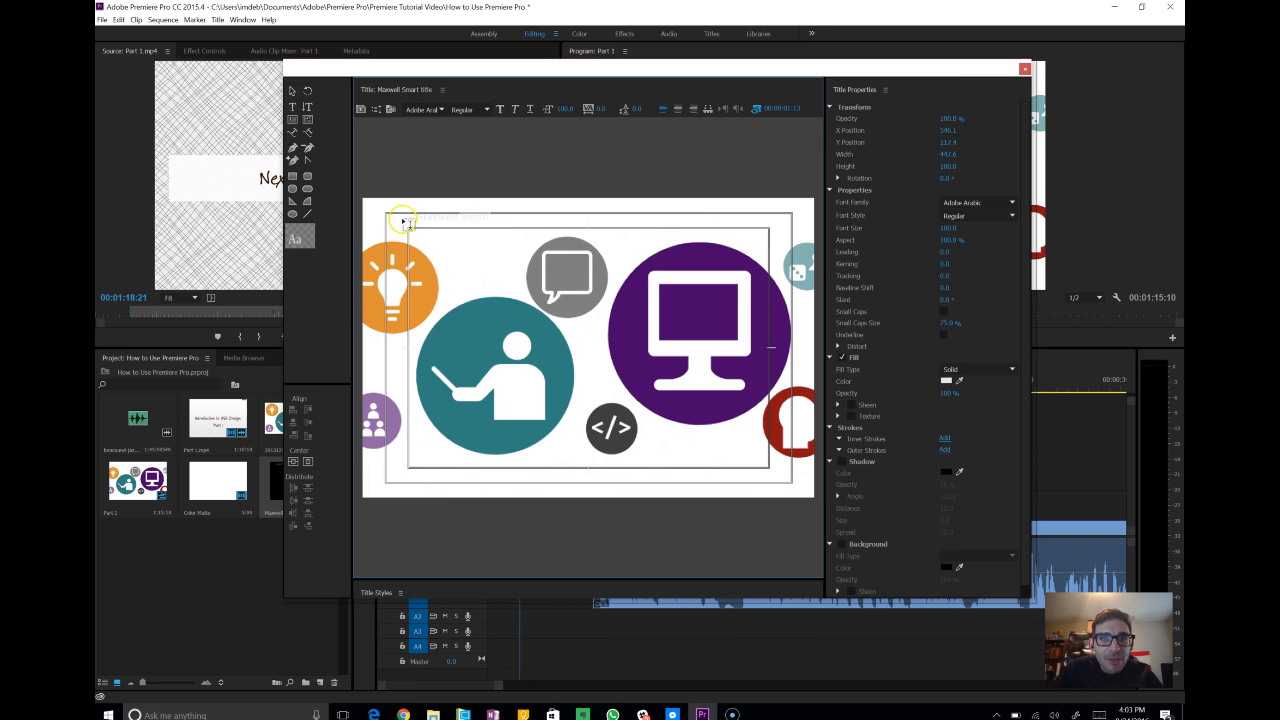
{"action": "left_click", "coordinate": [946, 381]}
{"action": "left_click", "coordinate": [659, 364]}
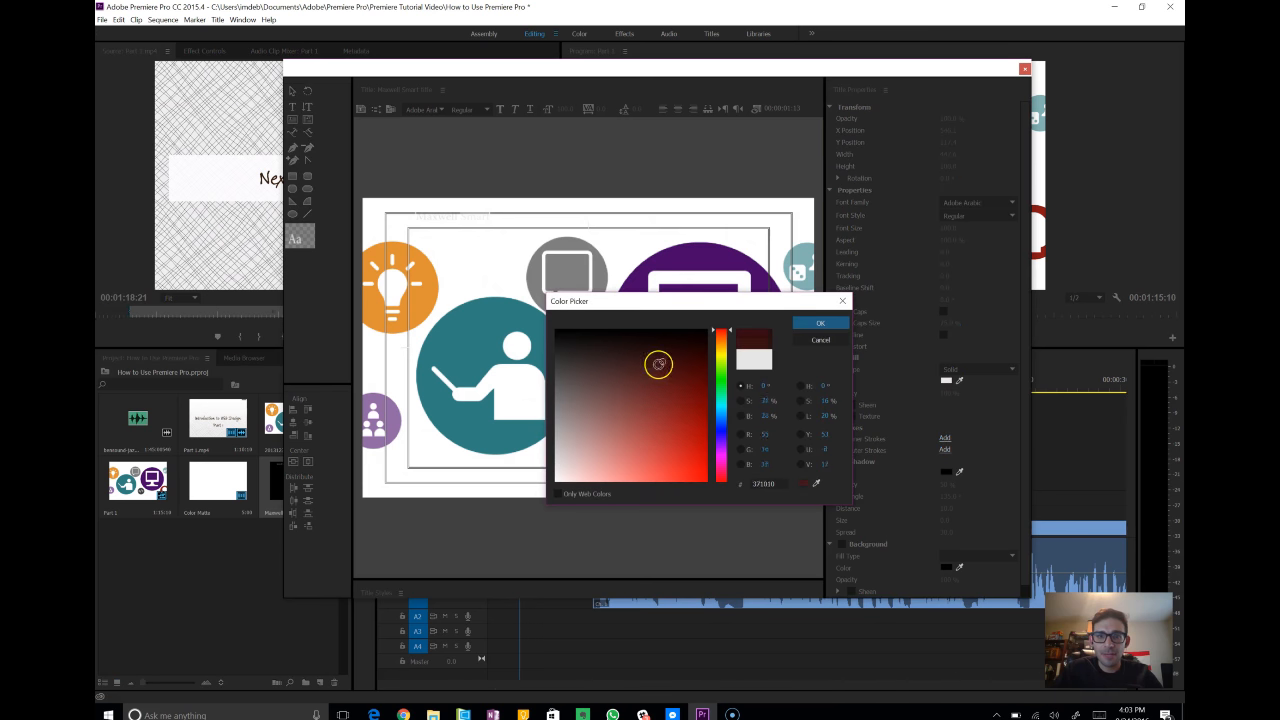
{"action": "left_click", "coordinate": [820, 323]}
{"action": "left_click", "coordinate": [443, 215]}
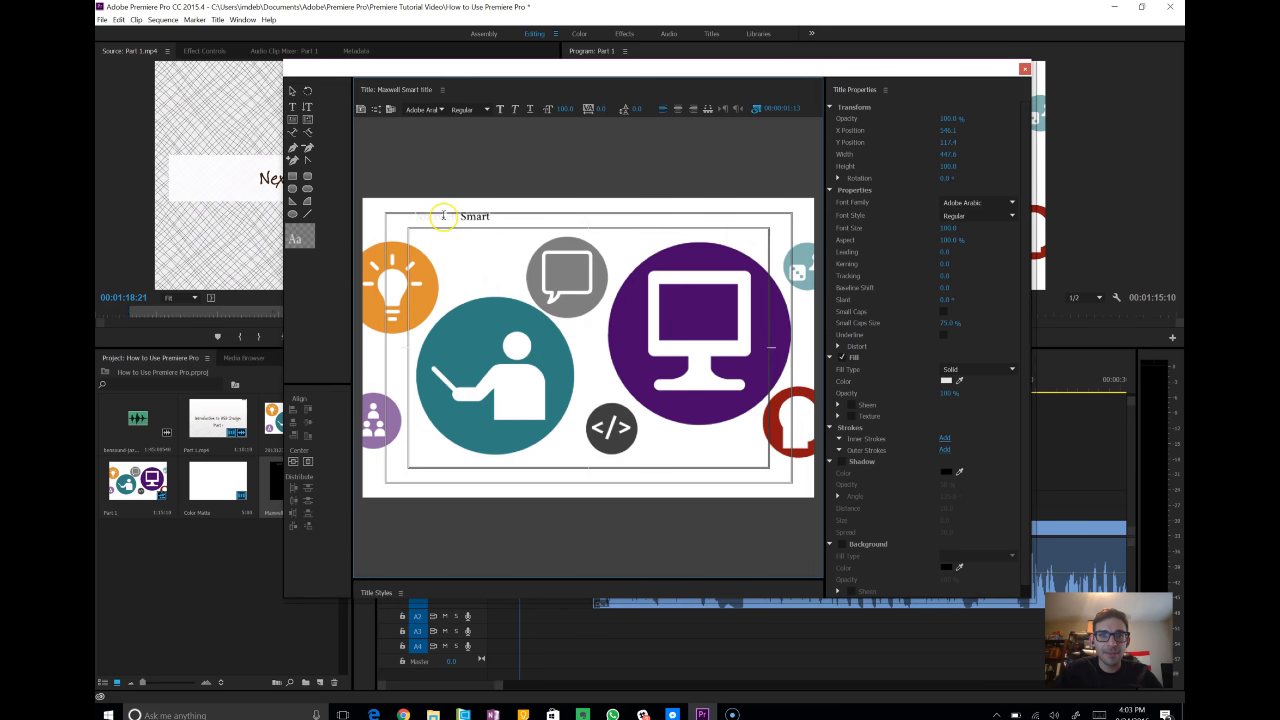
{"action": "left_click", "coordinate": [946, 381]}
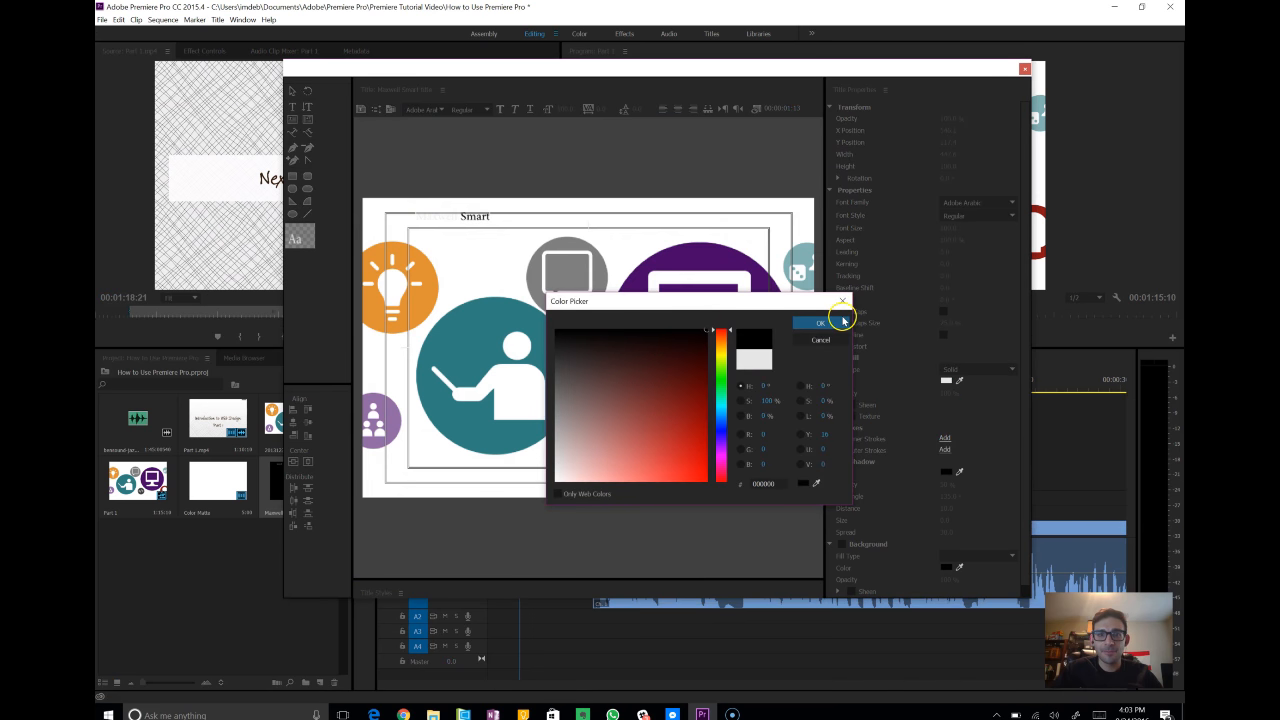
{"action": "left_click", "coordinate": [841, 321]}
- Set the name text's font size to 251 and move it above the icons, to about X 1016, Y 127
{"action": "left_click", "coordinate": [292, 91]}
{"action": "left_click", "coordinate": [481, 220]}
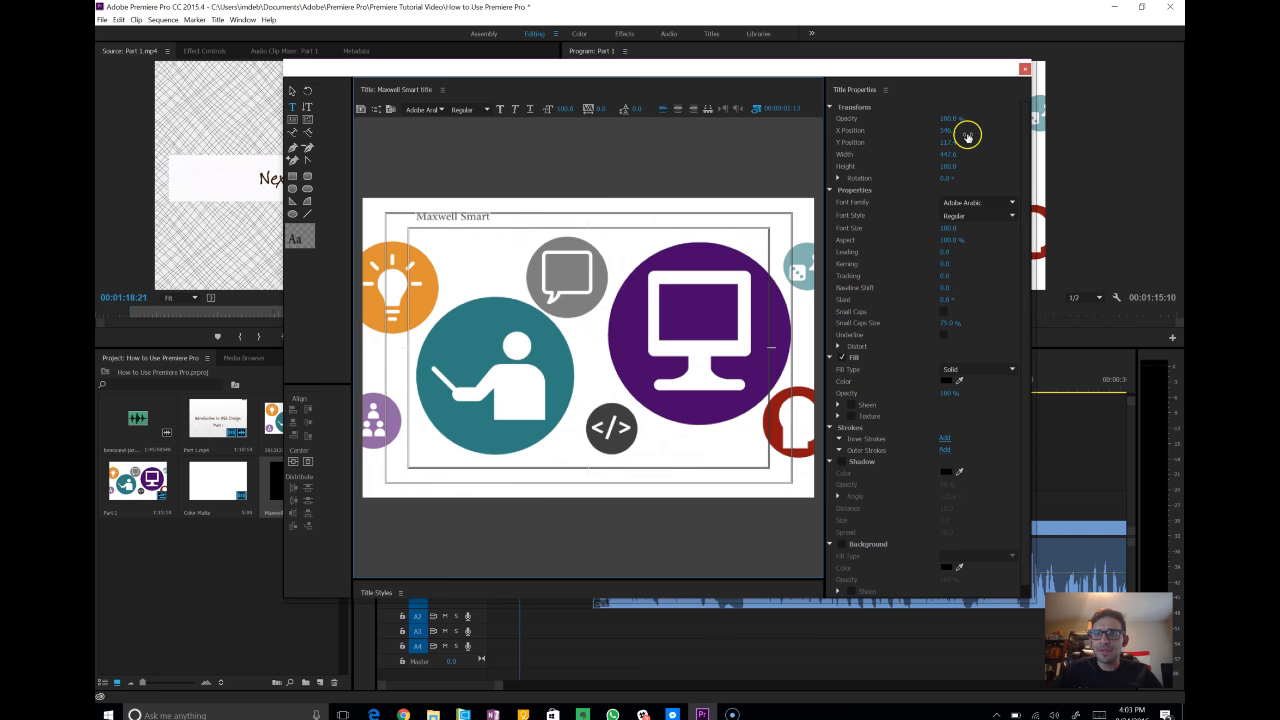
{"action": "left_click_drag", "start_coordinate": [941, 128], "coordinate": [1047, 216]}
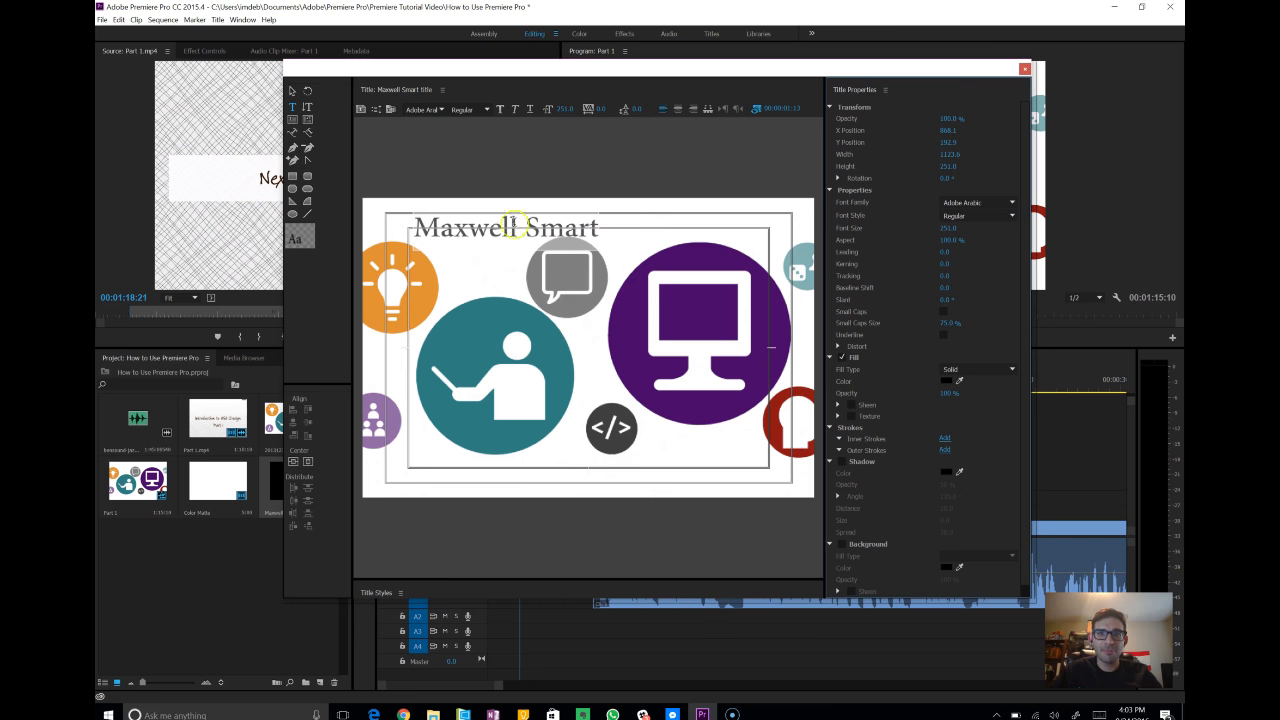
{"action": "left_click", "coordinate": [292, 90]}
{"action": "mouse_move", "coordinate": [541, 226]}
{"action": "left_mouse_down"}
{"action": "mouse_move", "coordinate": [578, 212]}
{"action": "mouse_move", "coordinate": [534, 211]}
{"action": "mouse_move", "coordinate": [536, 222]}
{"action": "left_mouse_up"}
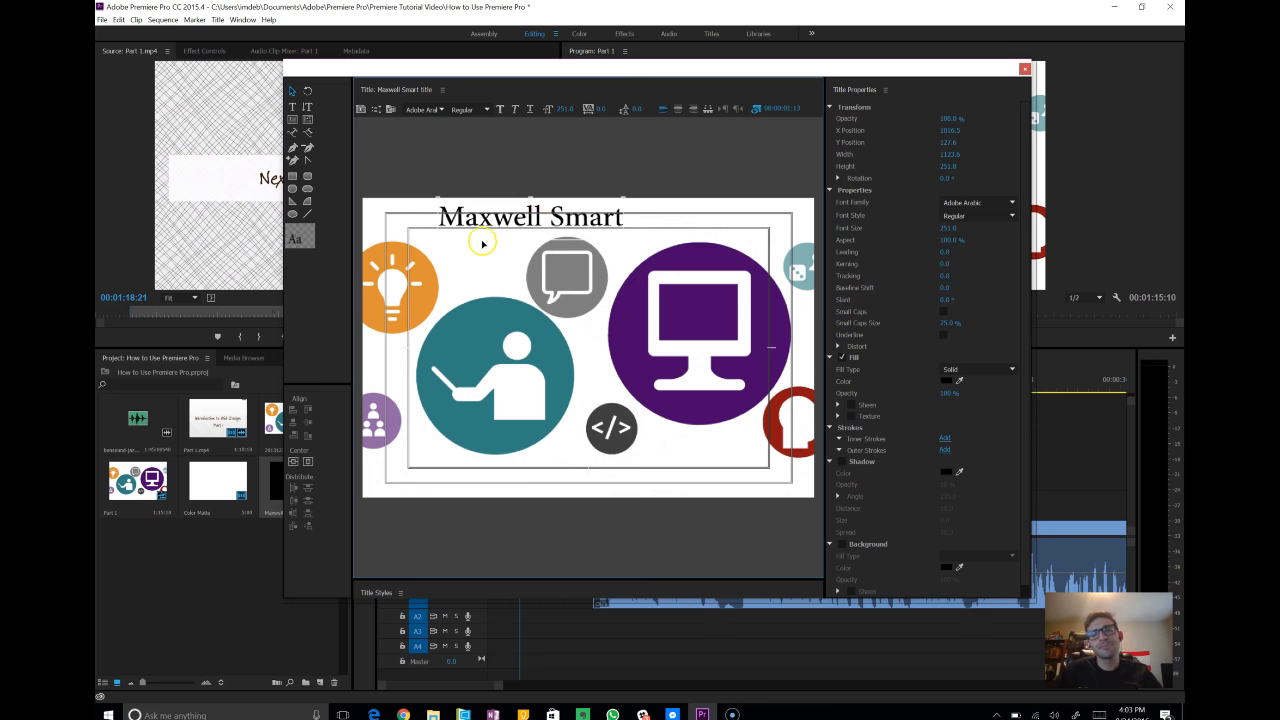
{"action": "left_click", "coordinate": [490, 274]}
- Add the text "I'm not that smart" near the title's lower edge, move it to about X 1716, Y 1665, and close the title
{"action": "left_click", "coordinate": [296, 106]}
{"action": "left_click", "coordinate": [533, 463]}
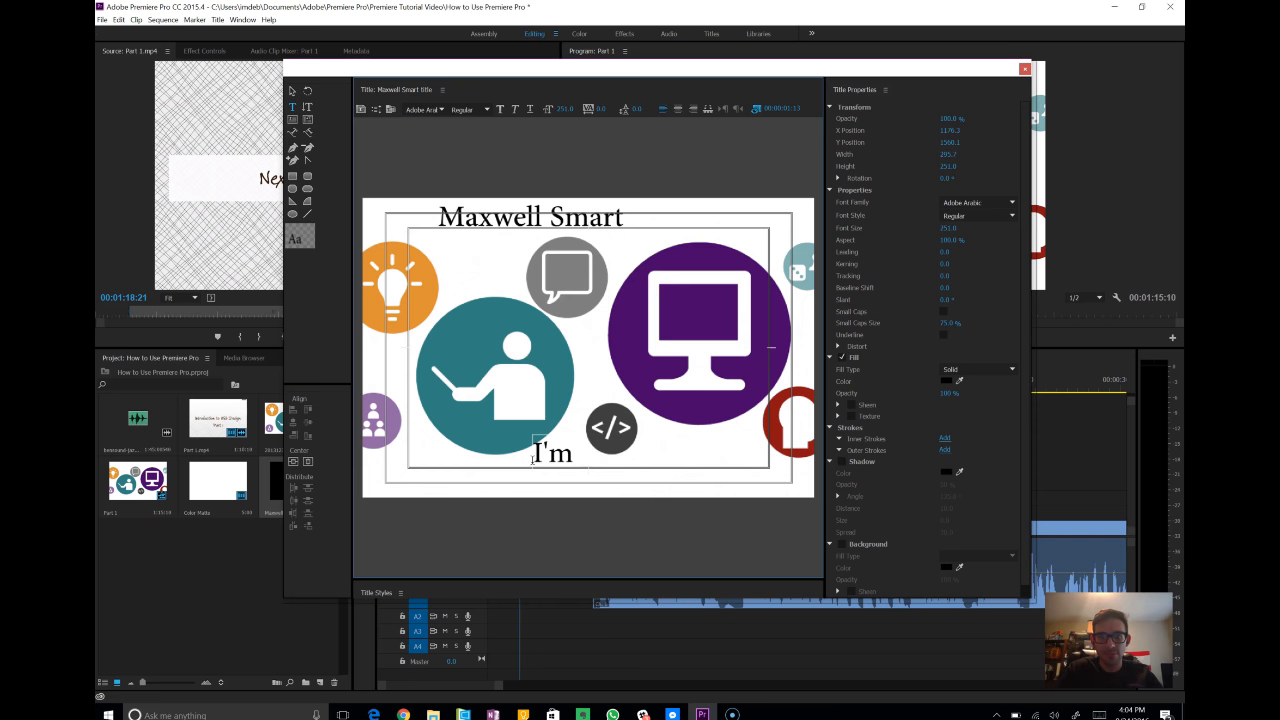
{"action": "type", "text": "I'm not that smart"}
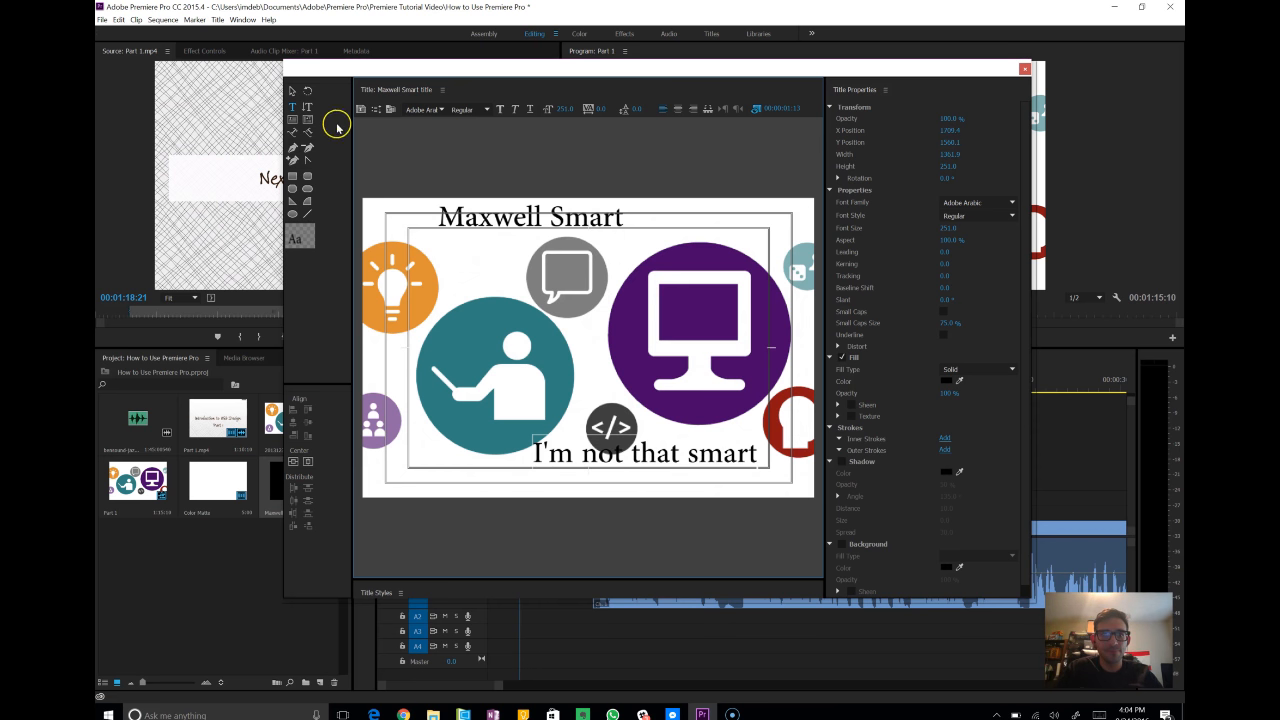
{"action": "left_click", "coordinate": [292, 90]}
{"action": "left_click_drag", "start_coordinate": [692, 456], "coordinate": [693, 471]}
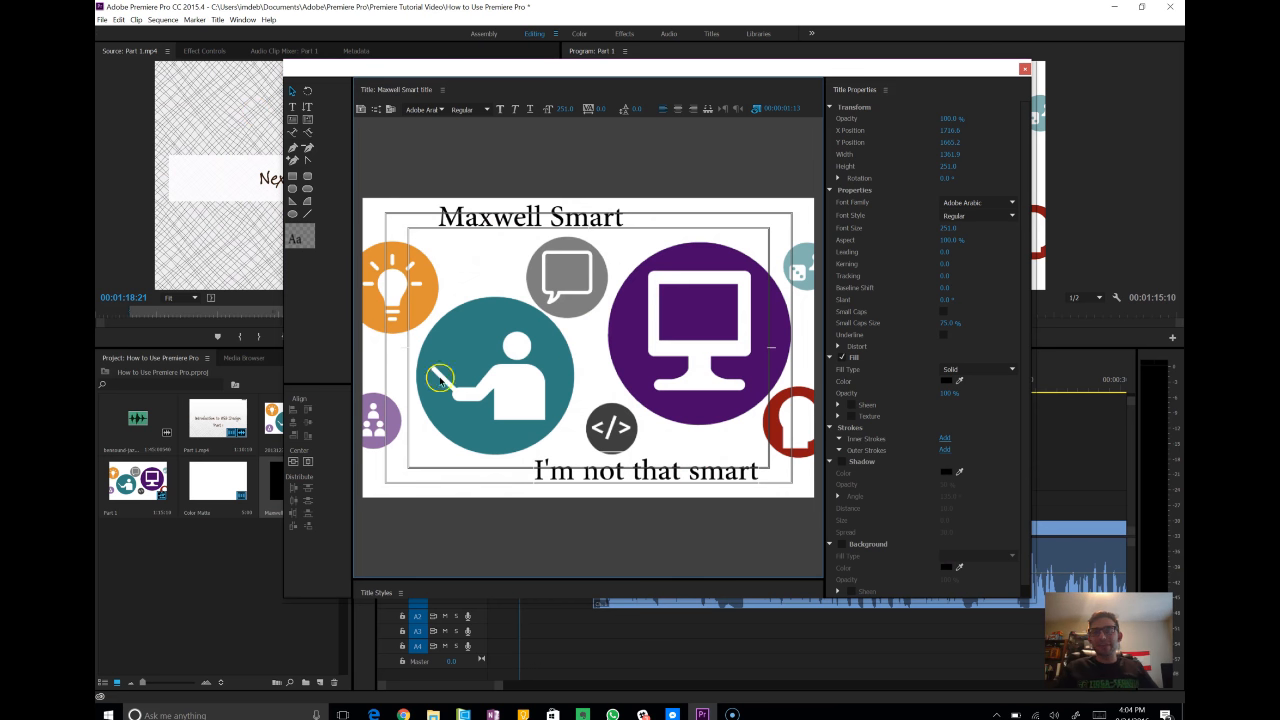
{"action": "left_click", "coordinate": [1026, 69]}
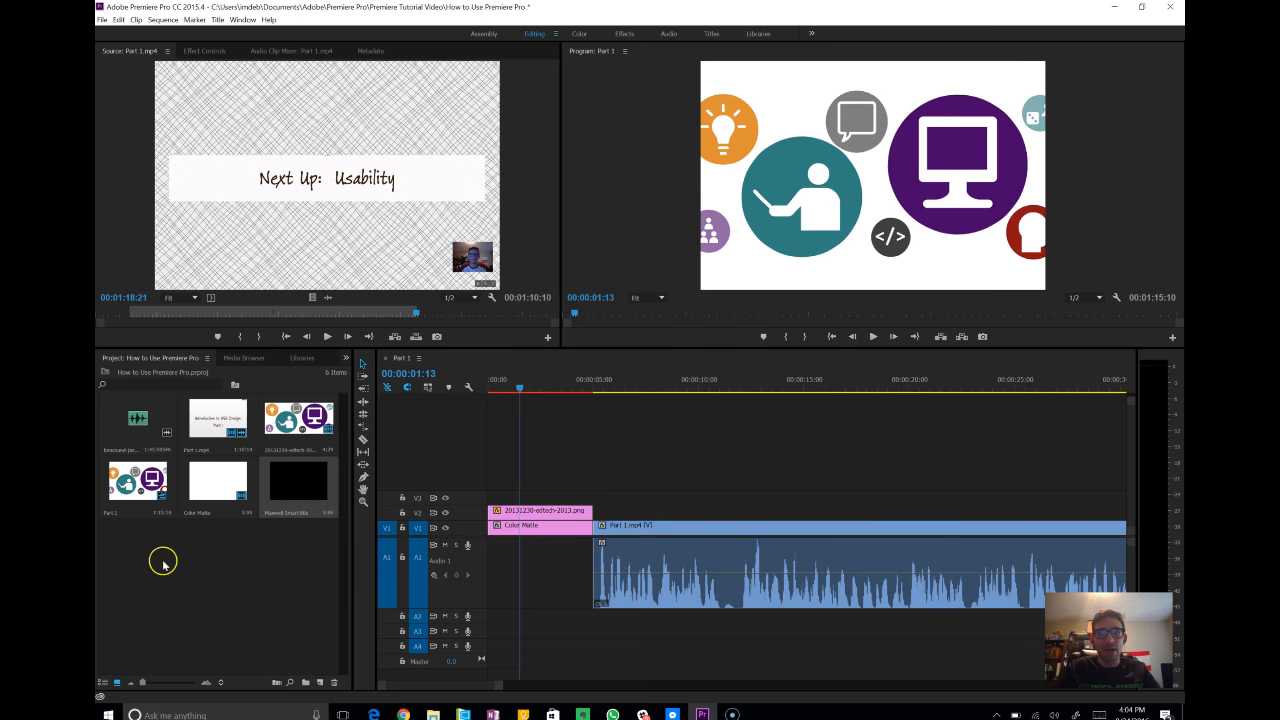
- Place the name title on video track V4 at the start of the sequence, above the image and the color matte
{"action": "left_click", "coordinate": [239, 591]}
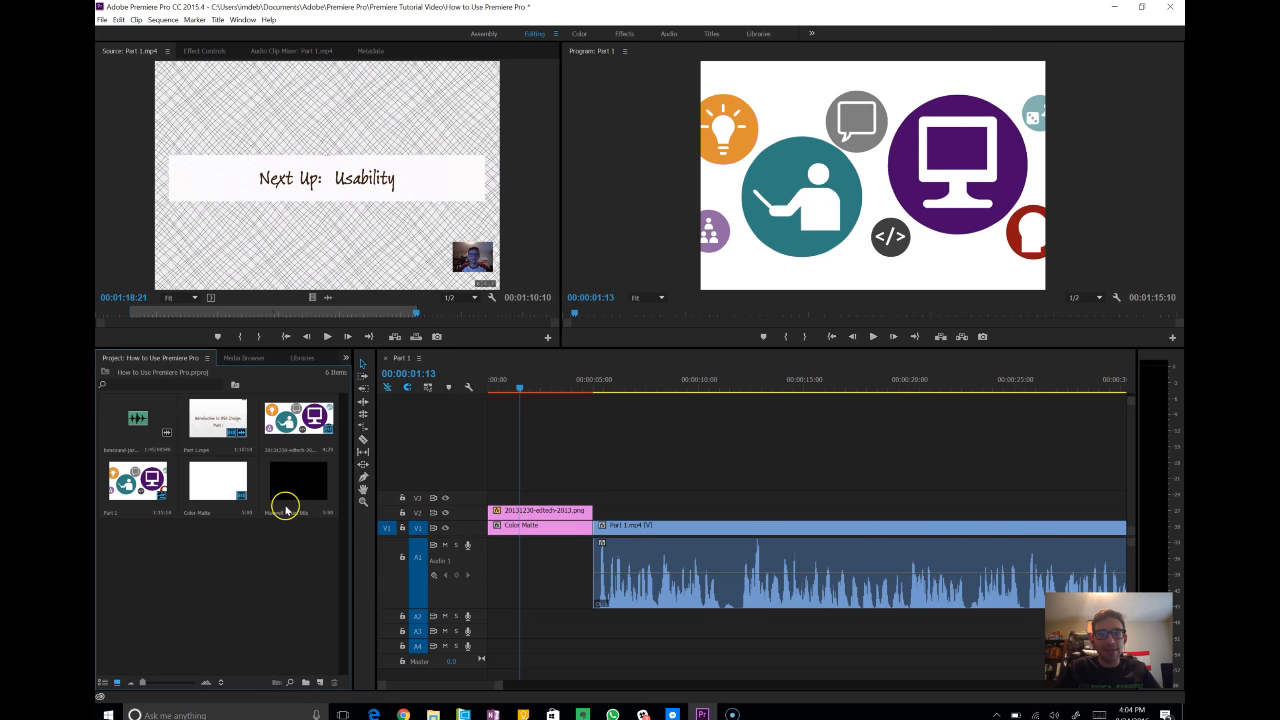
{"action": "left_click", "coordinate": [513, 393]}
{"action": "left_click_drag", "start_coordinate": [513, 393], "coordinate": [494, 393]}
{"action": "left_click", "coordinate": [232, 580]}
{"action": "left_click_drag", "start_coordinate": [287, 473], "coordinate": [690, 440]}
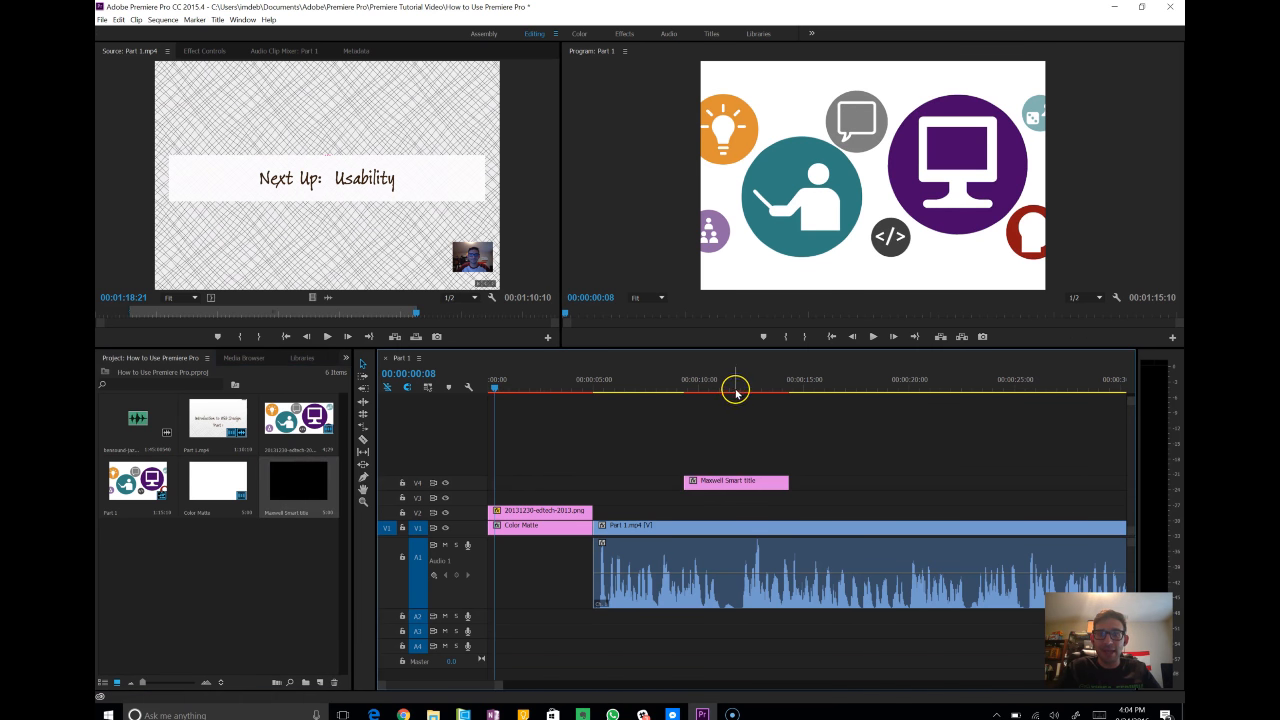
{"action": "left_click_drag", "start_coordinate": [738, 385], "coordinate": [712, 392]}
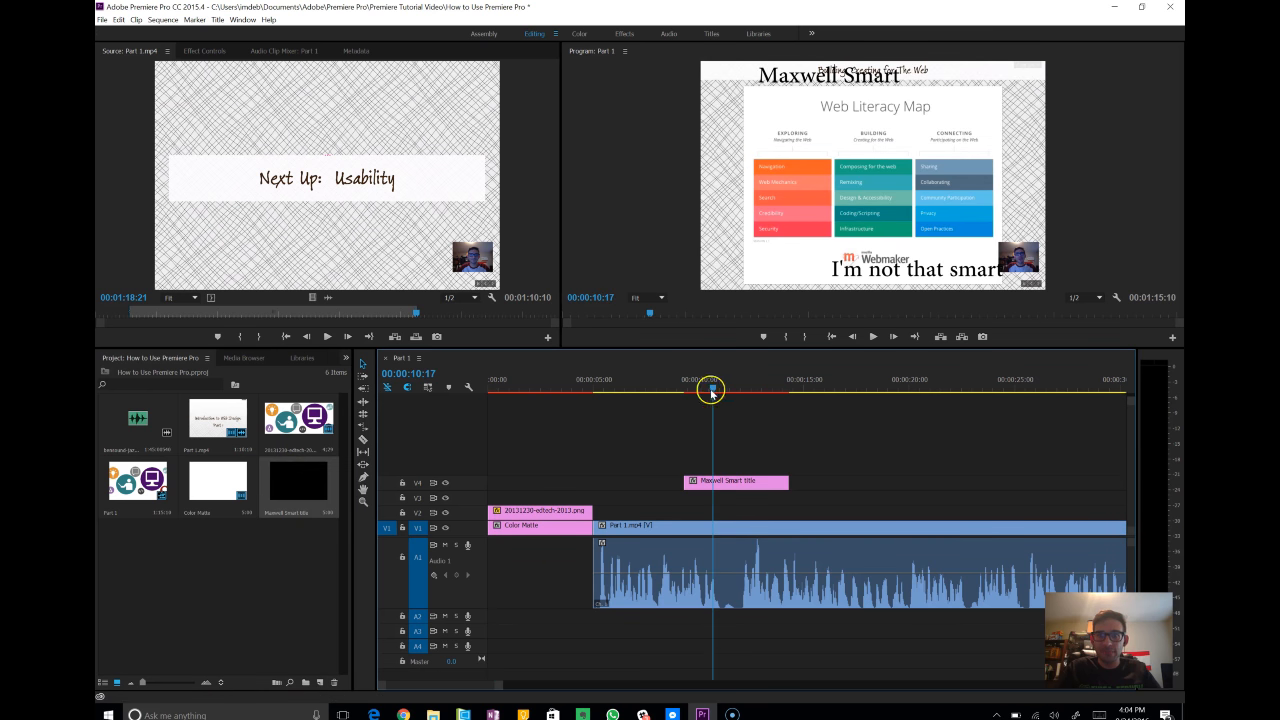
{"action": "left_click_drag", "start_coordinate": [737, 479], "coordinate": [527, 484]}
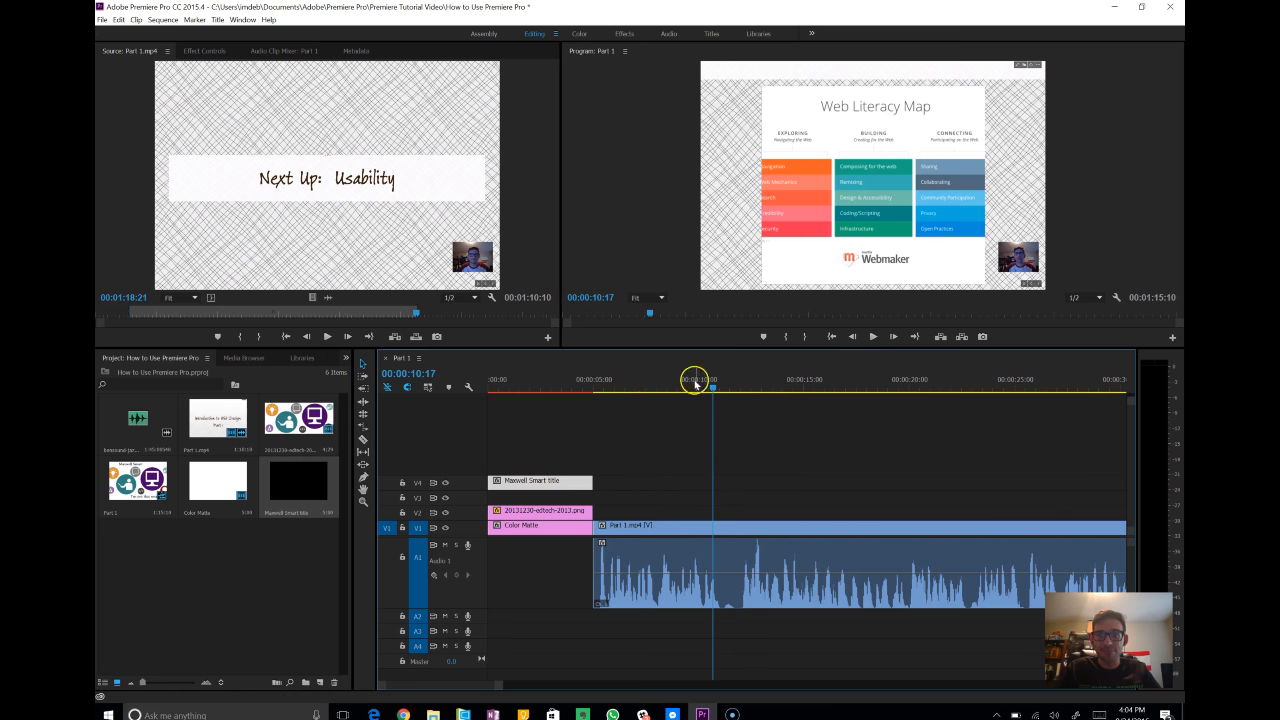
- Play the sequence's opening to review the title over the image, and show the frame at 00:00:03:04
{"action": "left_click_drag", "start_coordinate": [710, 388], "coordinate": [403, 374]}
{"action": "key", "text": "space"}
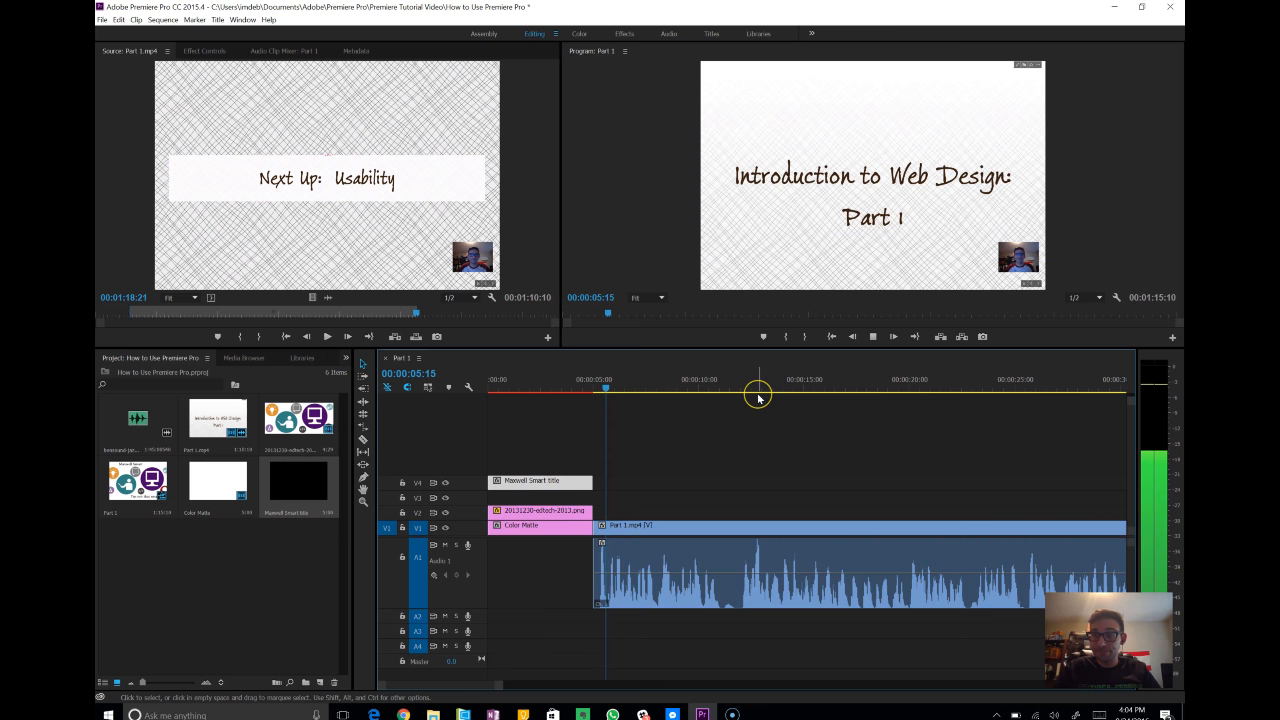
{"action": "key", "text": "space"}
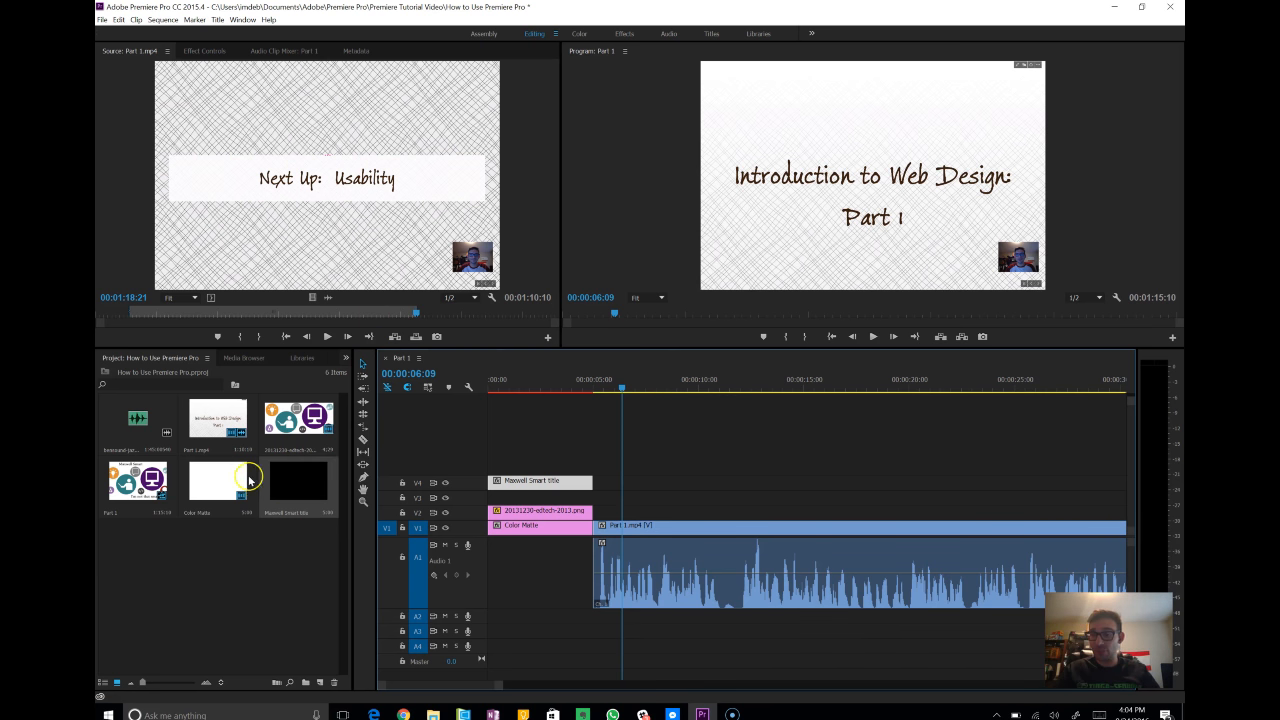
{"action": "left_click", "coordinate": [298, 413]}
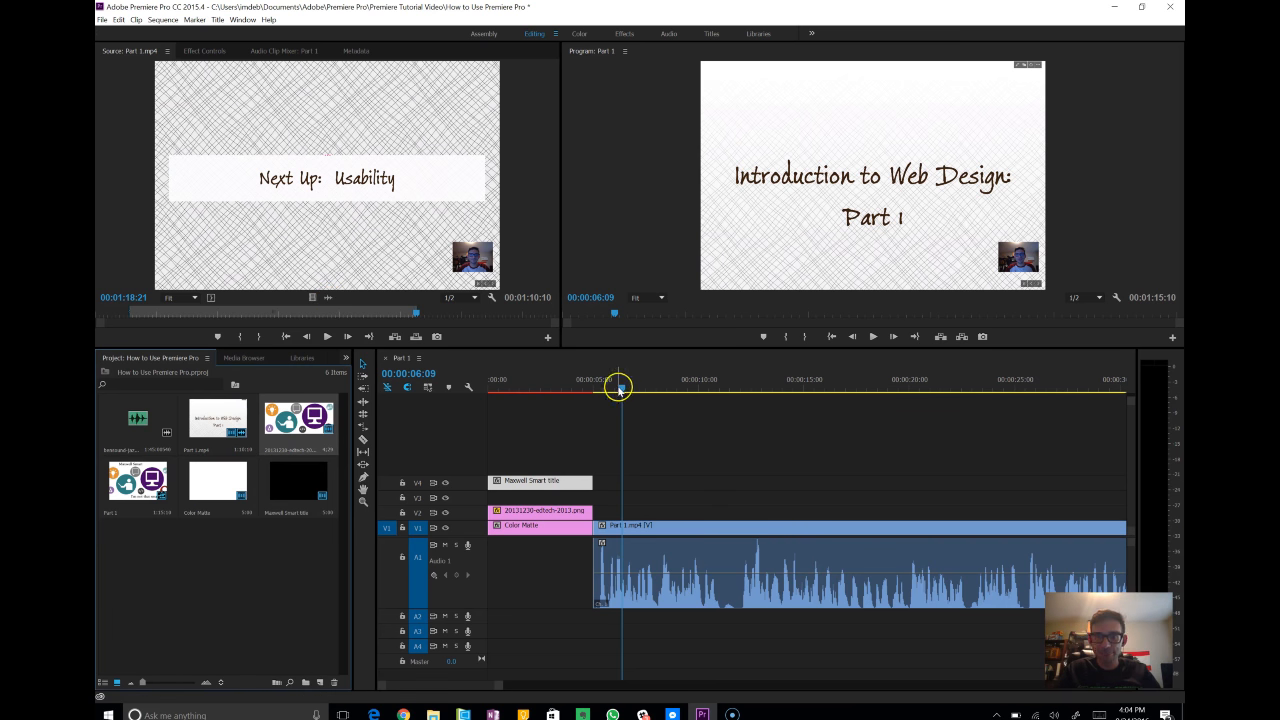
{"action": "left_click_drag", "start_coordinate": [617, 389], "coordinate": [554, 391]}
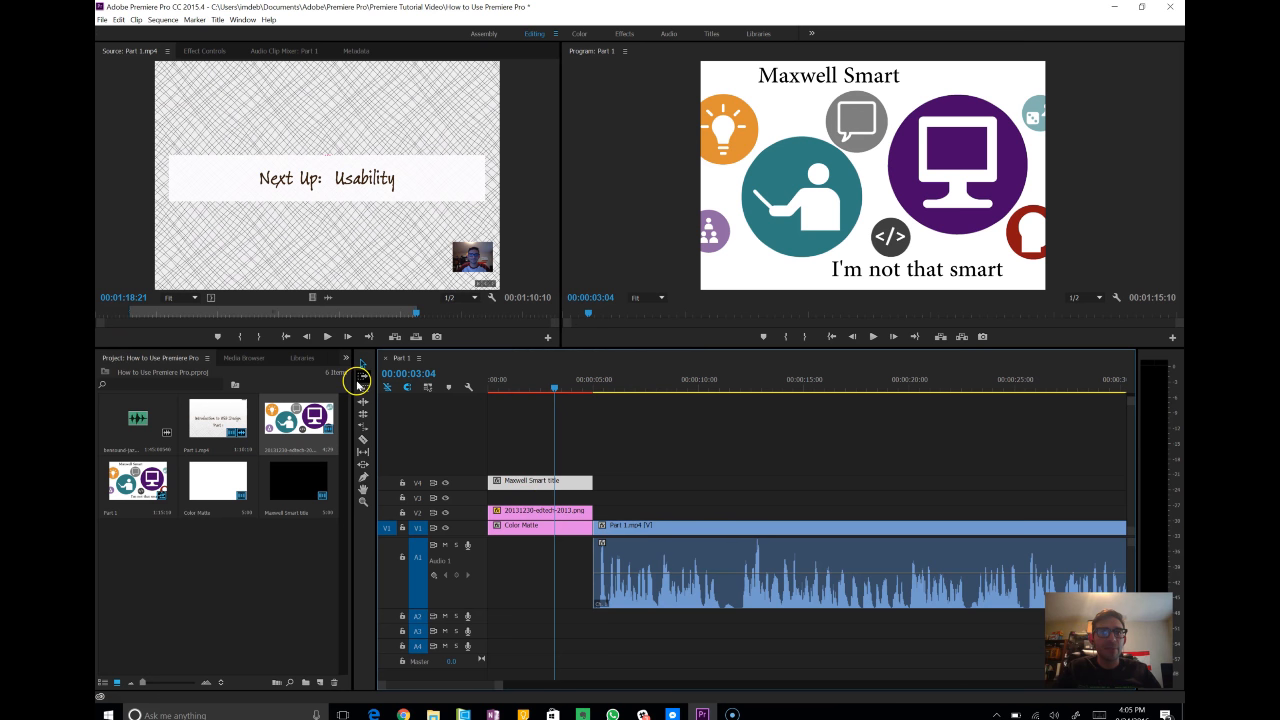
- In the Effects workspace, apply a Cross Dissolve to the end of the image clip on V2 and the title clip on V4
{"action": "left_click", "coordinate": [630, 36]}
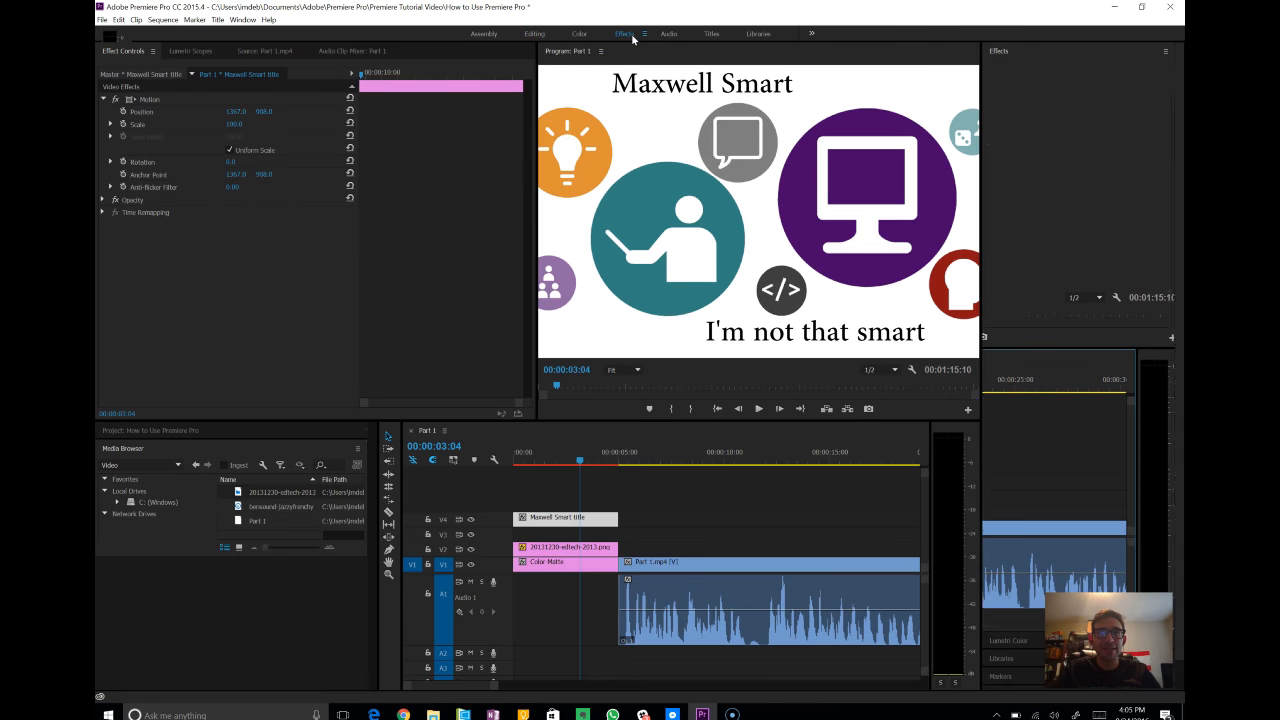
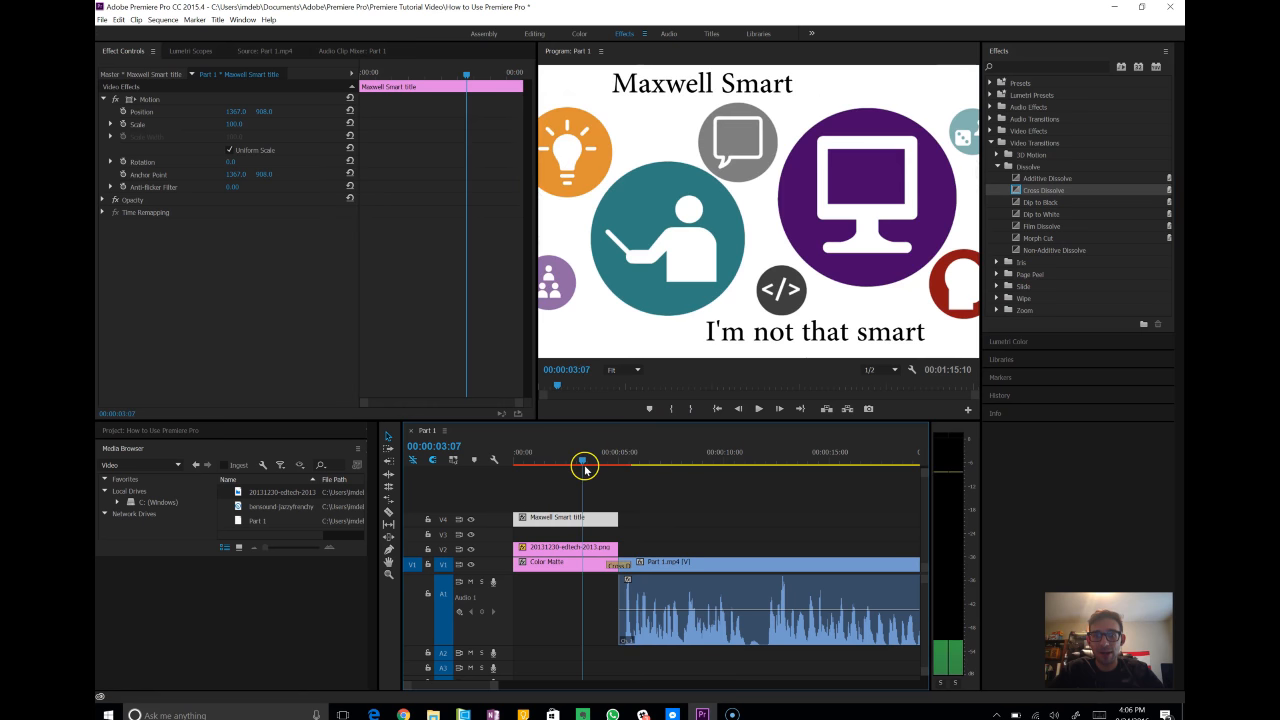
{"action": "left_click", "coordinate": [595, 550]}
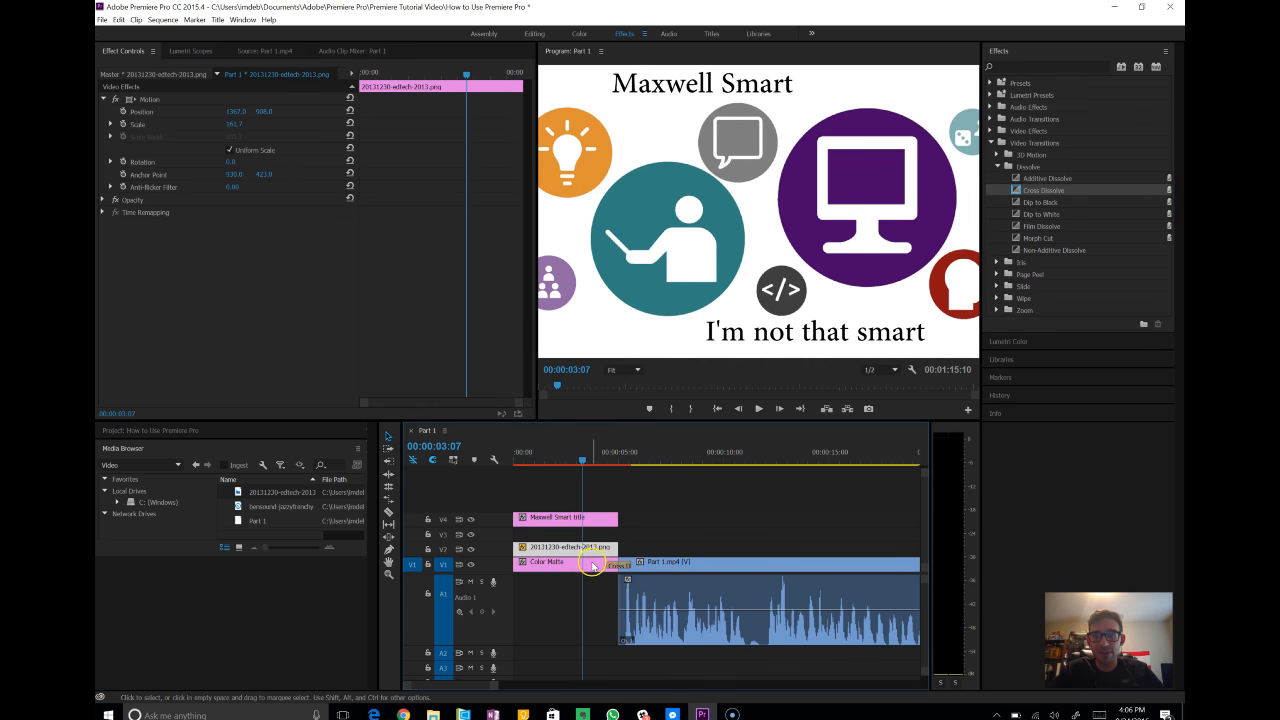
{"action": "left_click_drag", "start_coordinate": [1045, 190], "coordinate": [604, 546]}
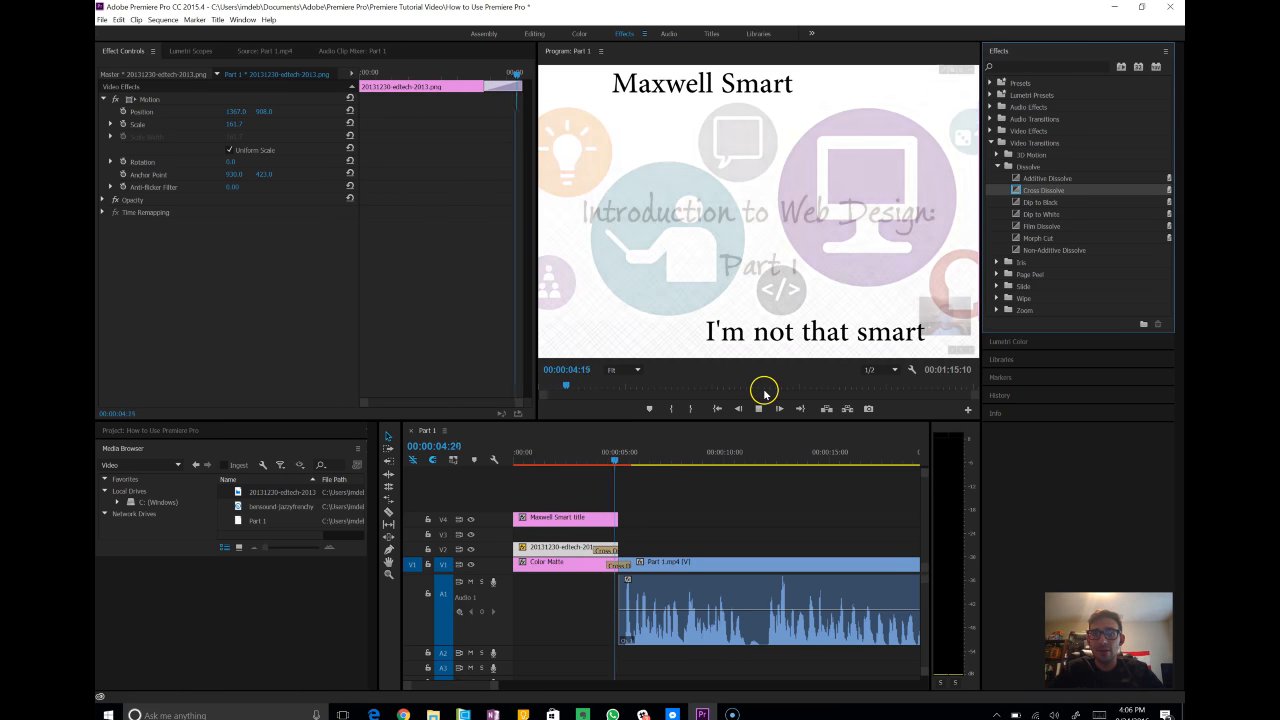
{"action": "key", "text": "space"}
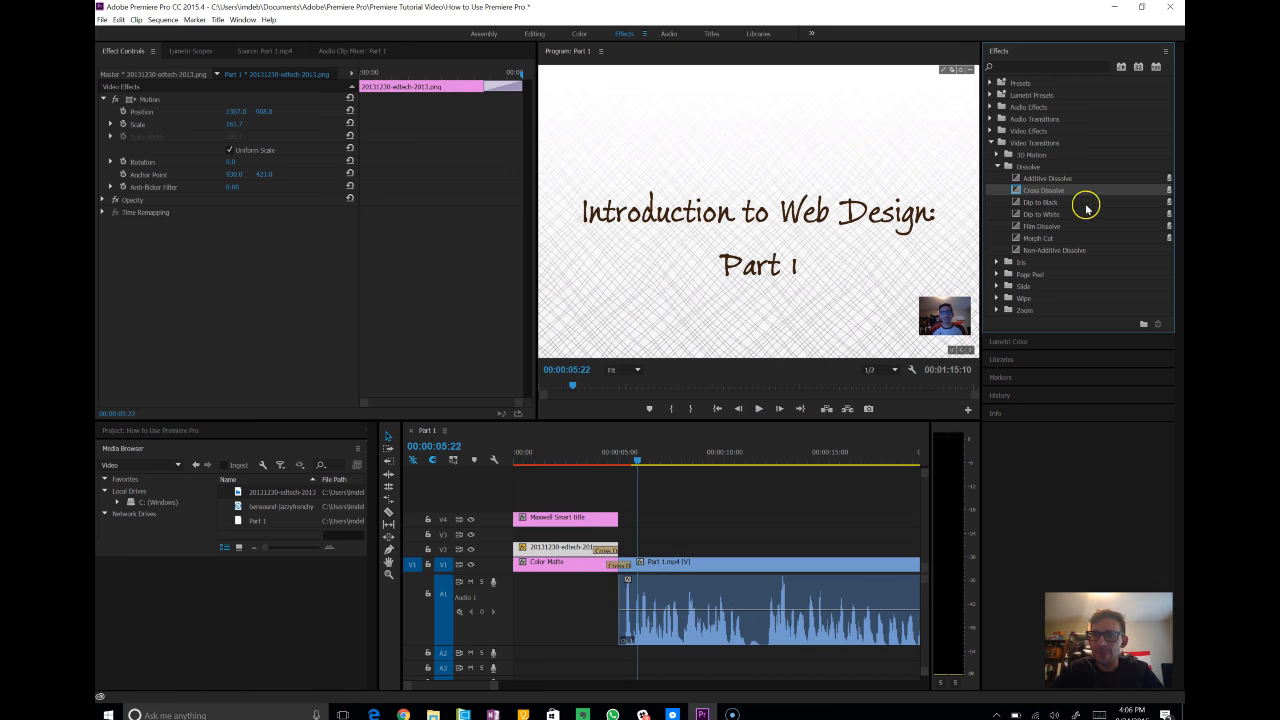
{"action": "left_click_drag", "start_coordinate": [1083, 190], "coordinate": [612, 517]}
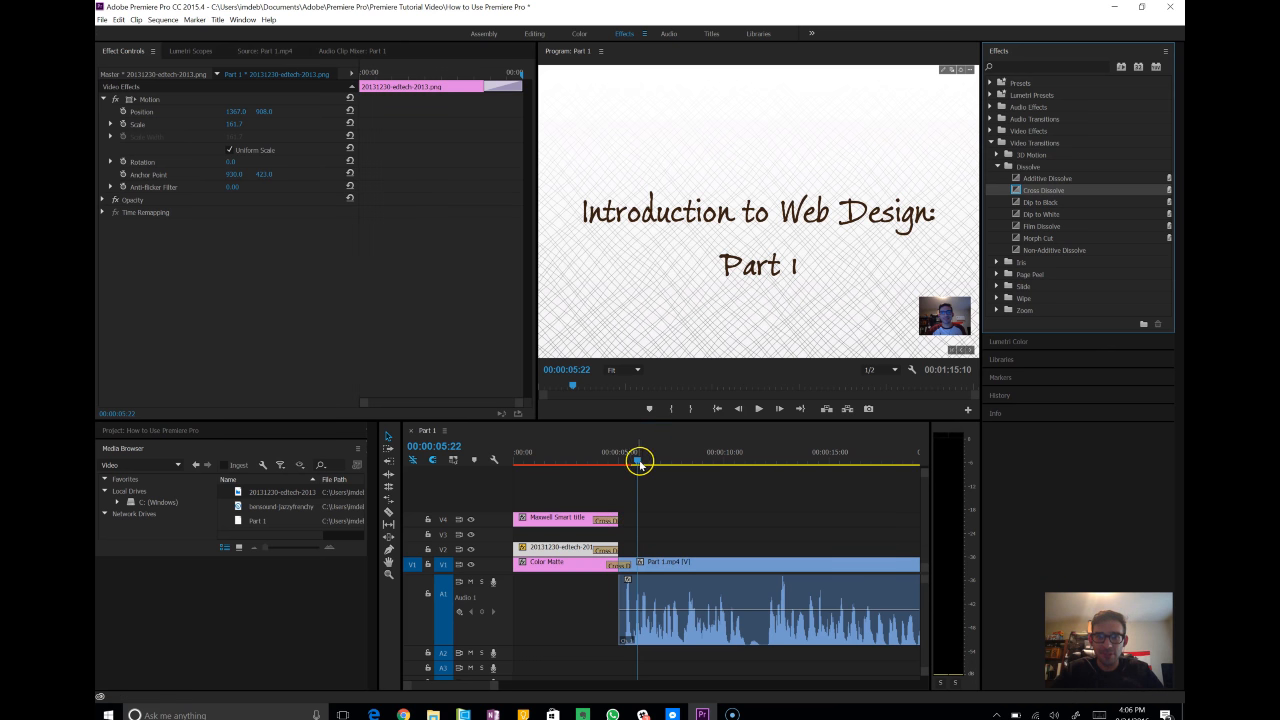
- Play the sequence's opening to review the cross dissolves from the title and image into Part 1
{"action": "left_click_drag", "start_coordinate": [638, 461], "coordinate": [577, 480]}
{"action": "key", "text": "space"}
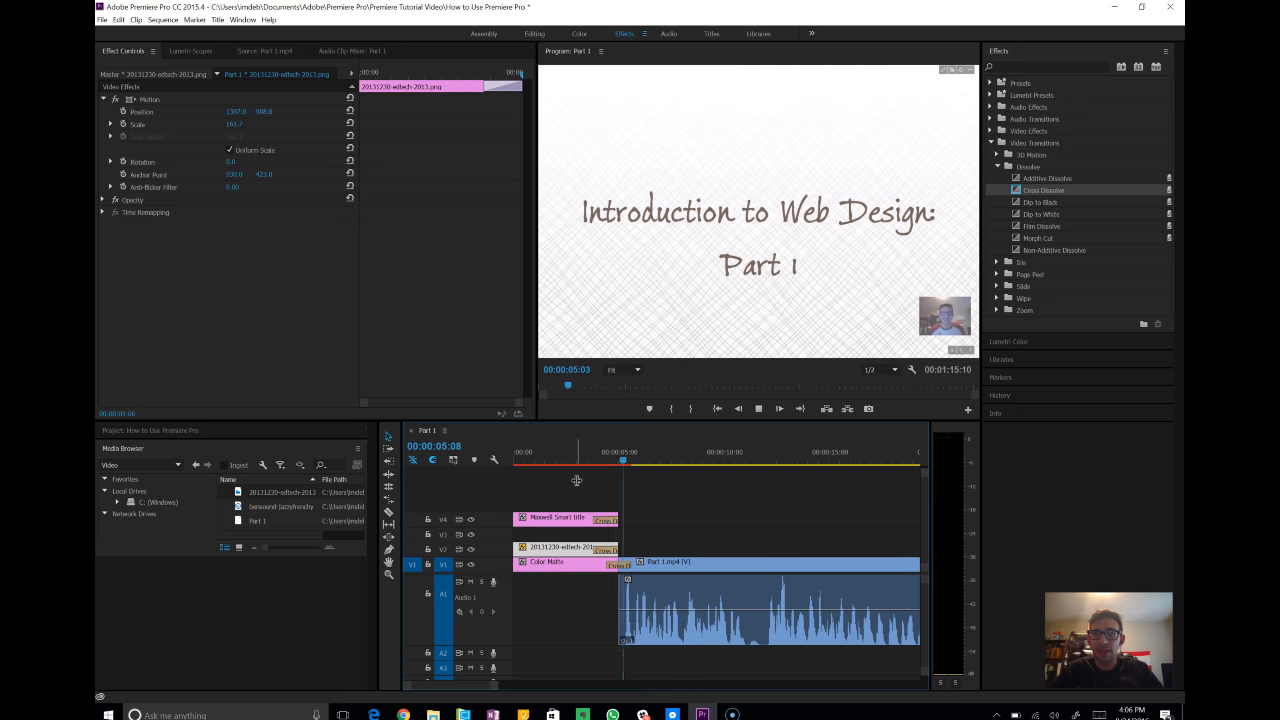
{"action": "left_click", "coordinate": [689, 486]}
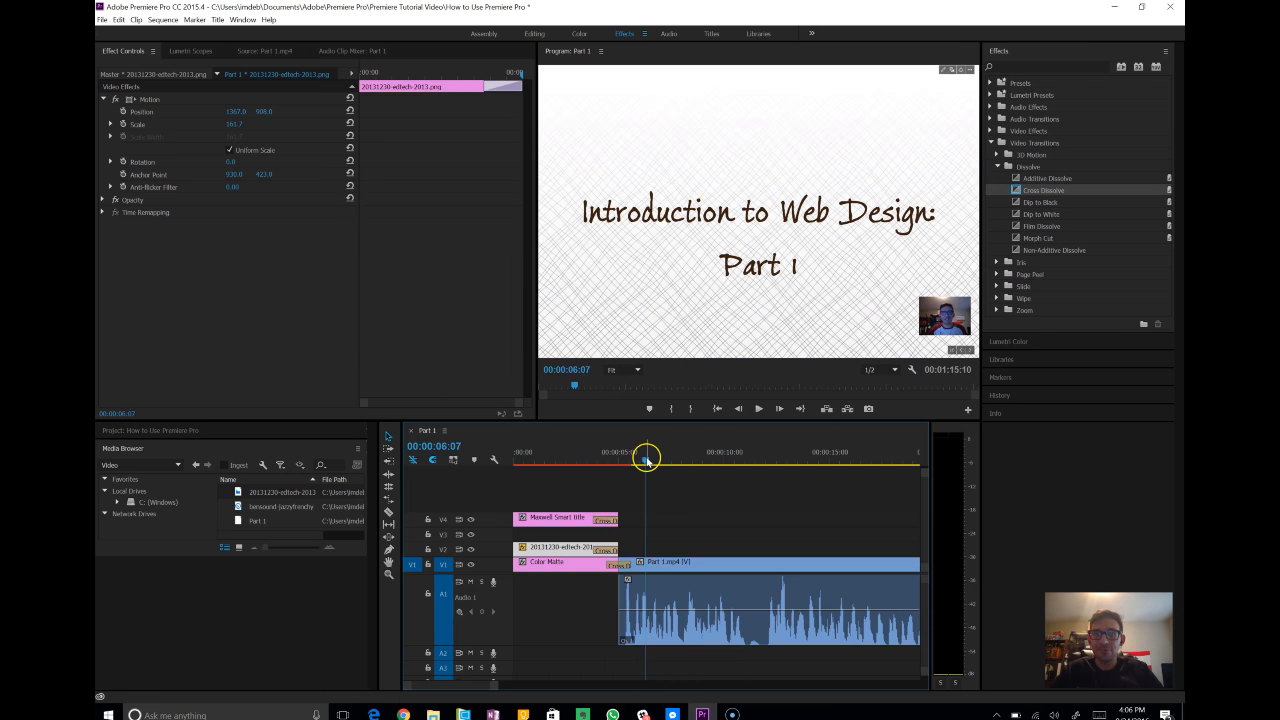
{"action": "left_click_drag", "start_coordinate": [646, 458], "coordinate": [517, 486]}
{"action": "key", "text": "space"}
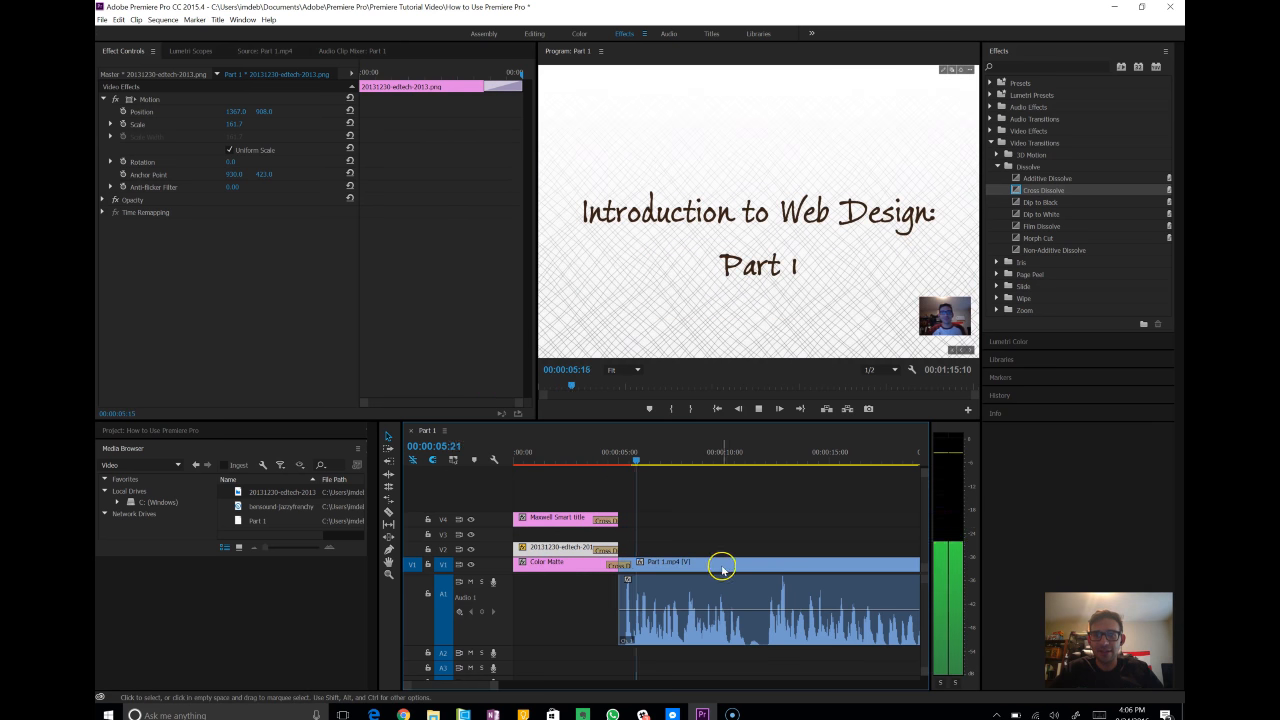
{"action": "key", "text": "space"}
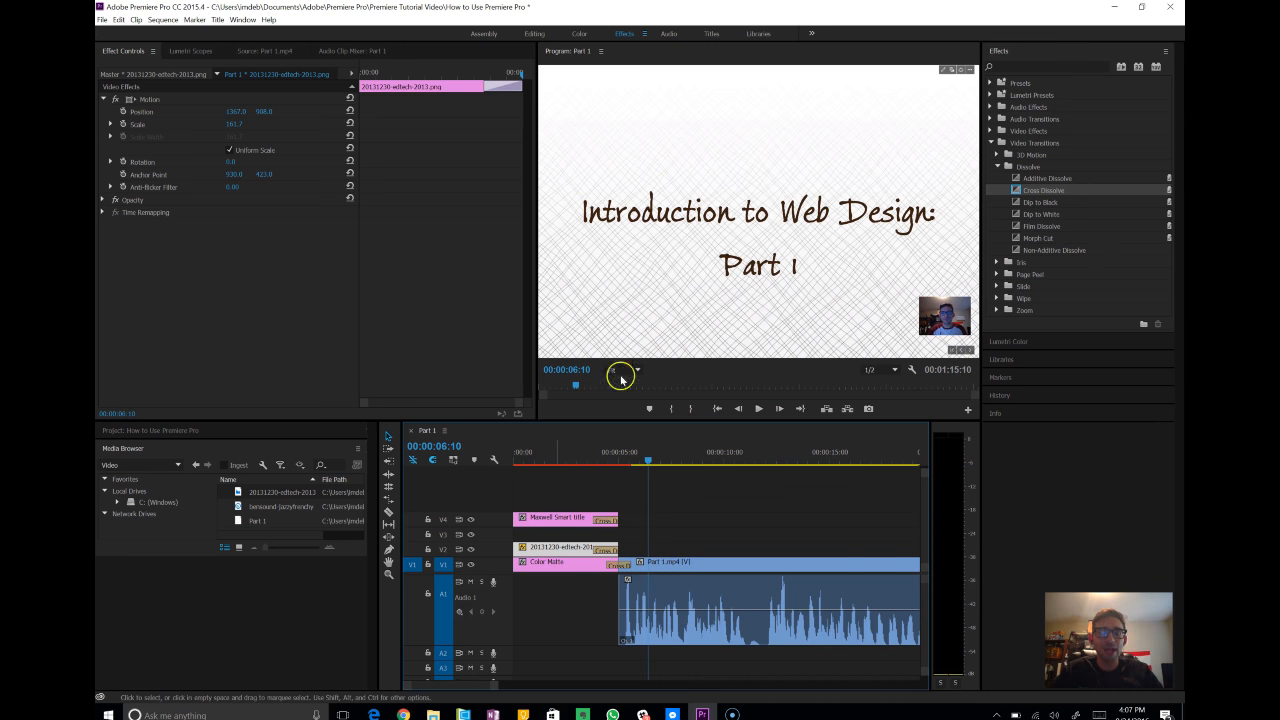
- Return to the Editing workspace and place the bensound music clip on audio track A2 from the start of the sequence
{"action": "left_click", "coordinate": [537, 34]}
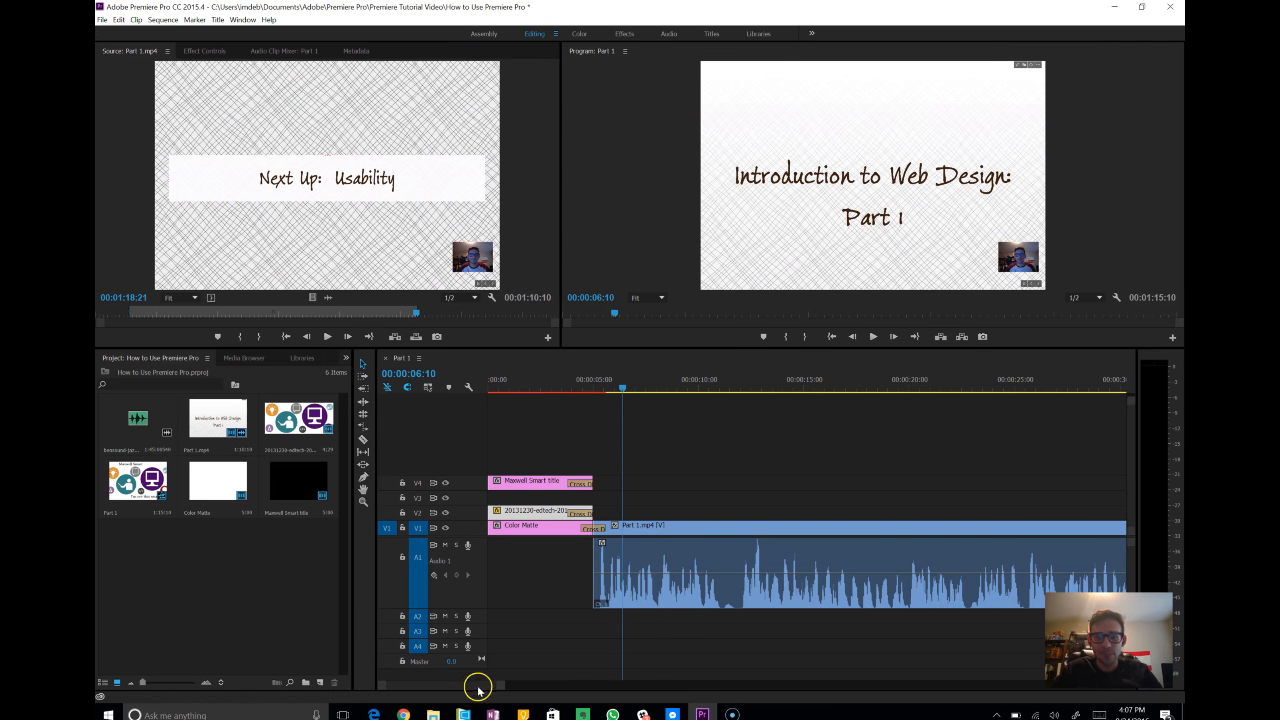
{"action": "left_click_drag", "start_coordinate": [497, 687], "coordinate": [549, 686]}
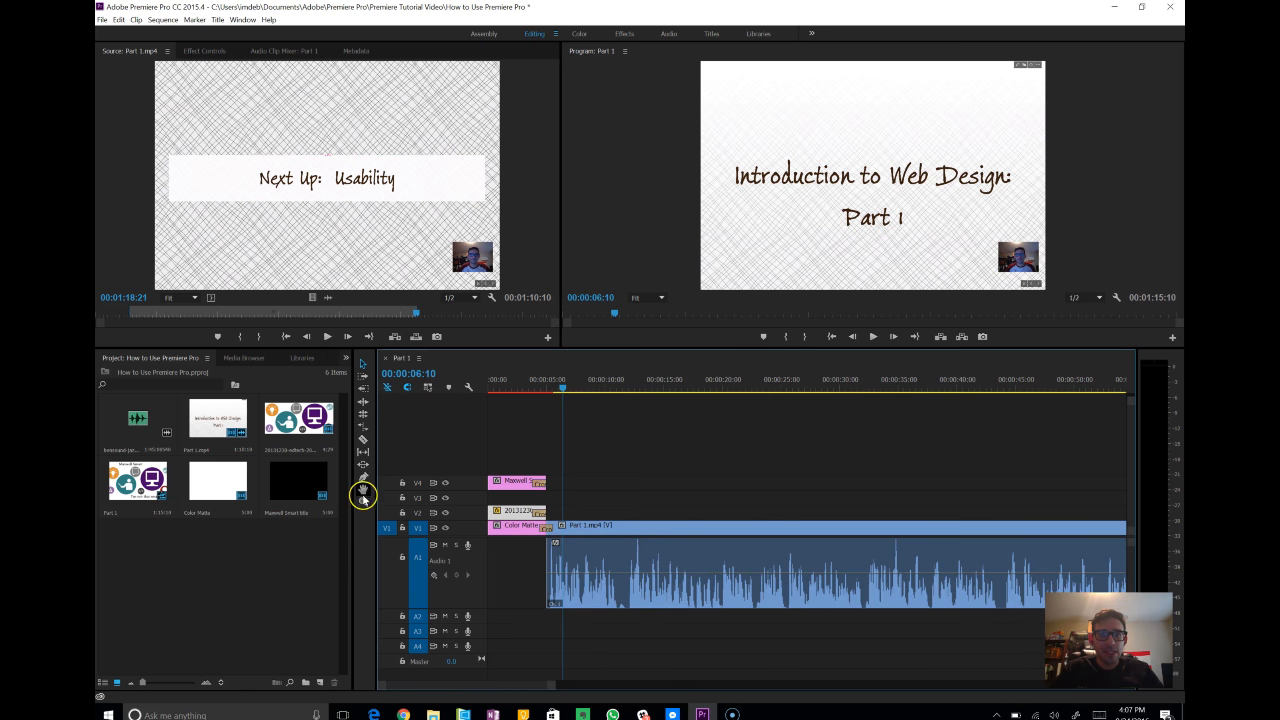
{"action": "left_click", "coordinate": [363, 500]}
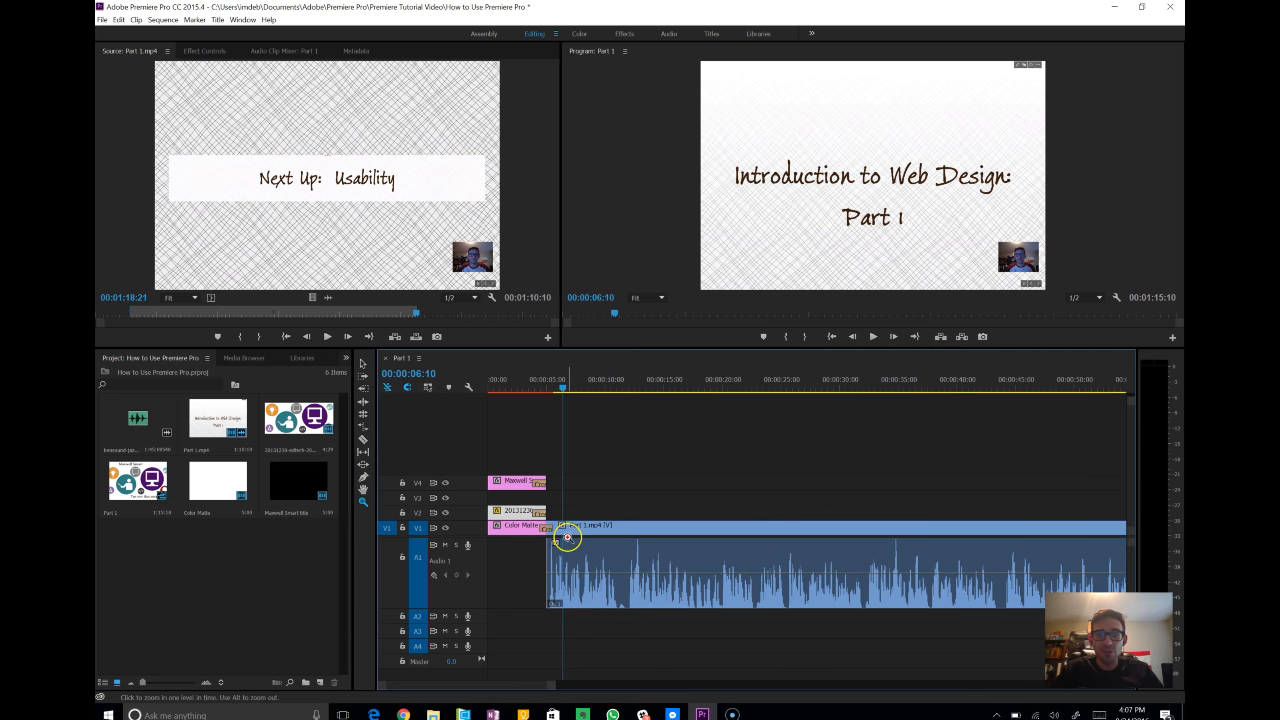
{"action": "left_click", "coordinate": [566, 528]}
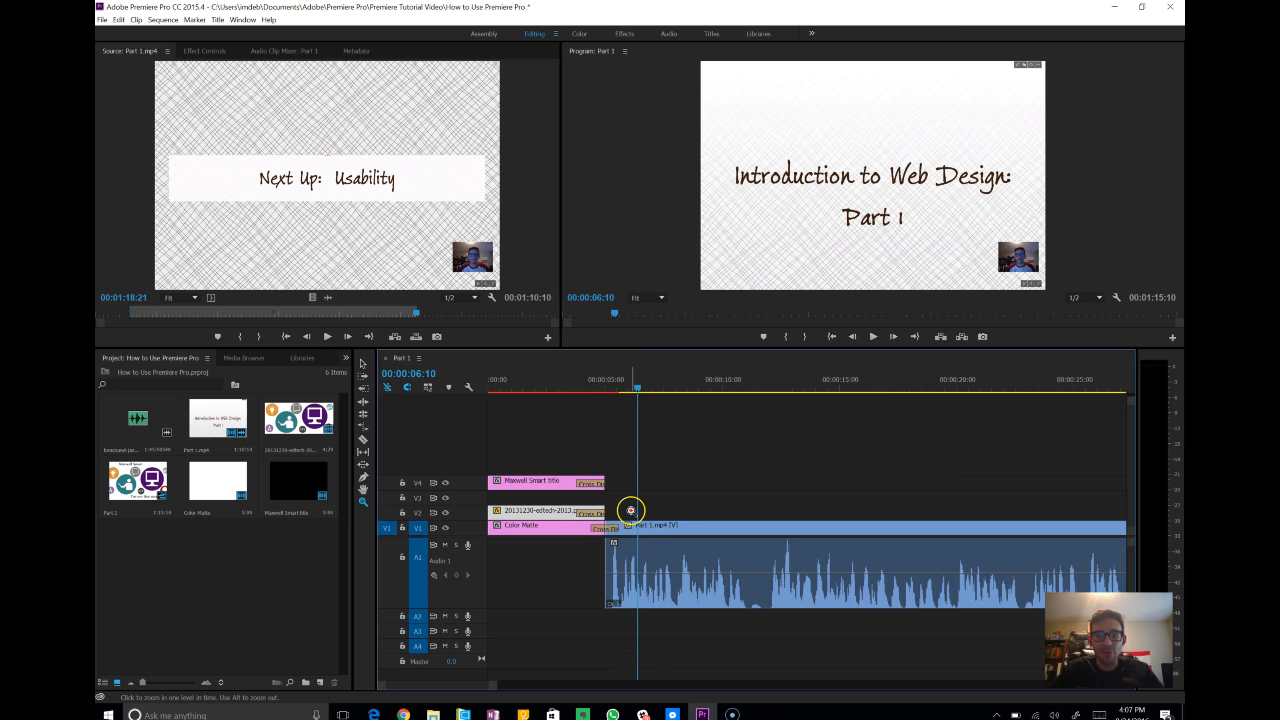
{"action": "left_click", "coordinate": [172, 552]}
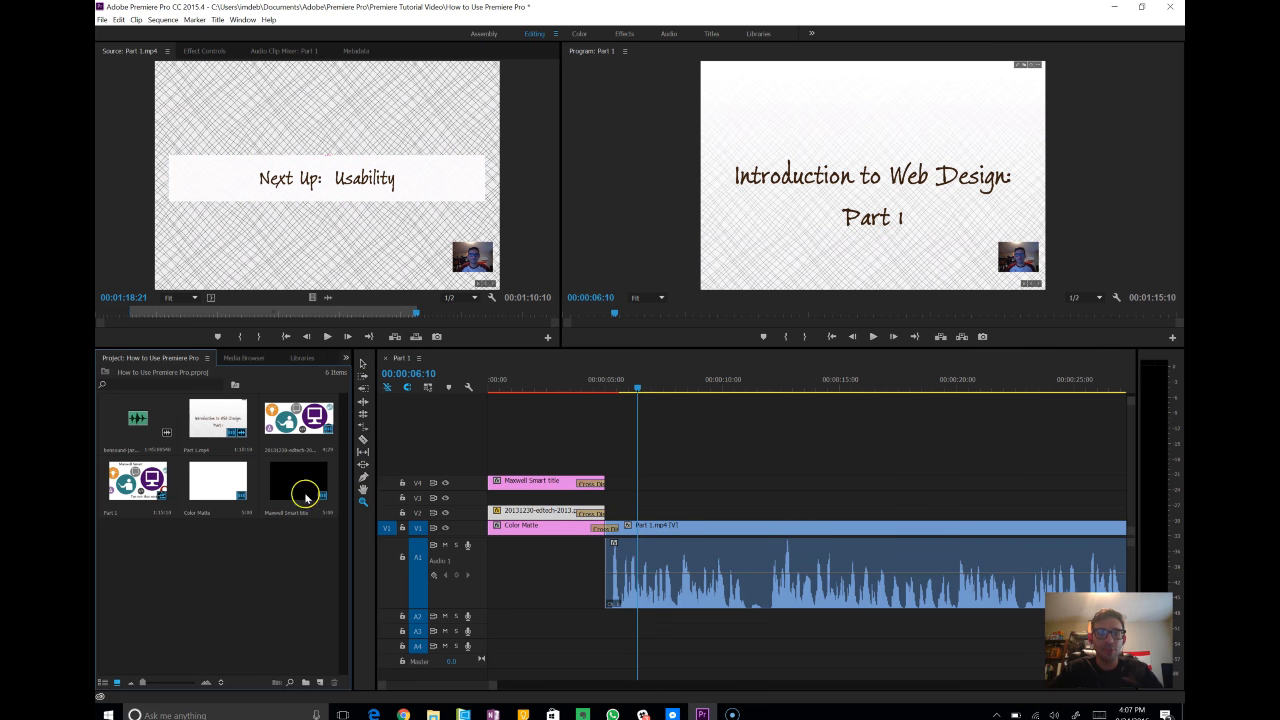
{"action": "left_click", "coordinate": [137, 420]}
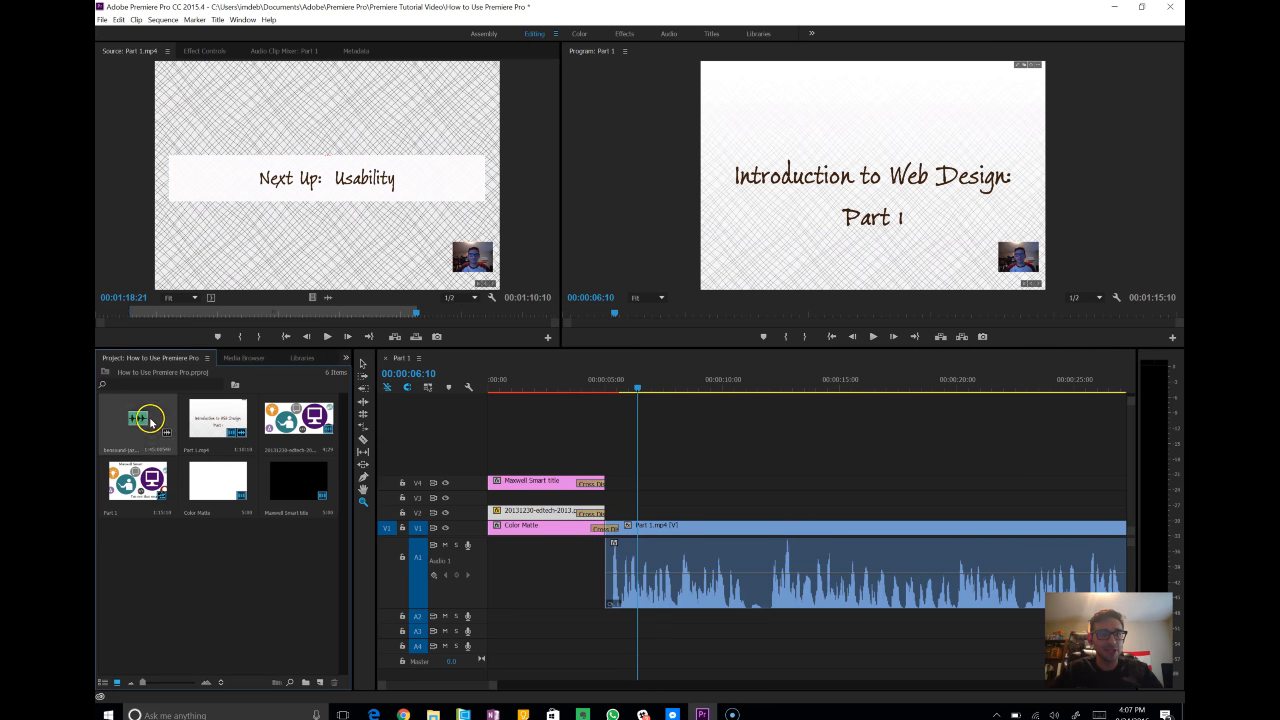
{"action": "left_click_drag", "start_coordinate": [140, 414], "coordinate": [624, 501]}
{"action": "left_click_drag", "start_coordinate": [416, 490], "coordinate": [493, 610]}
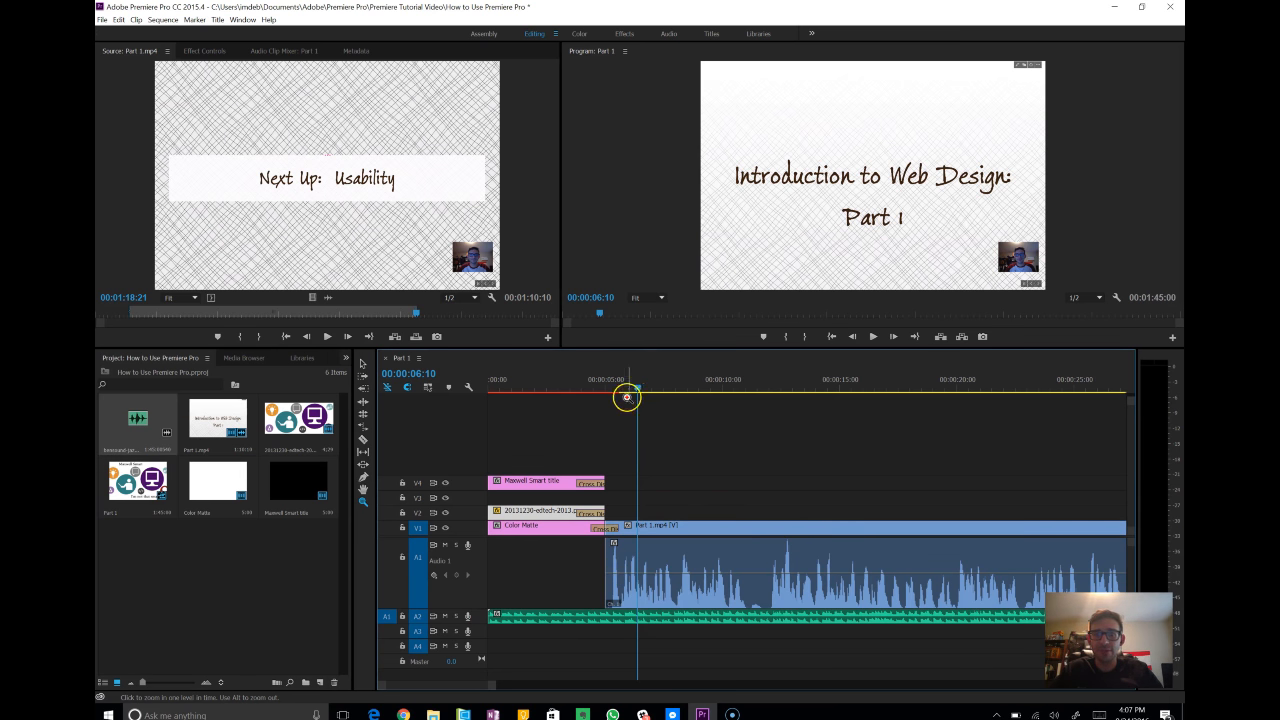
- Play the sequence from the beginning to hear the music under the narration, and return the playhead to 00:00:00:00
{"action": "left_click_drag", "start_coordinate": [634, 390], "coordinate": [462, 414]}
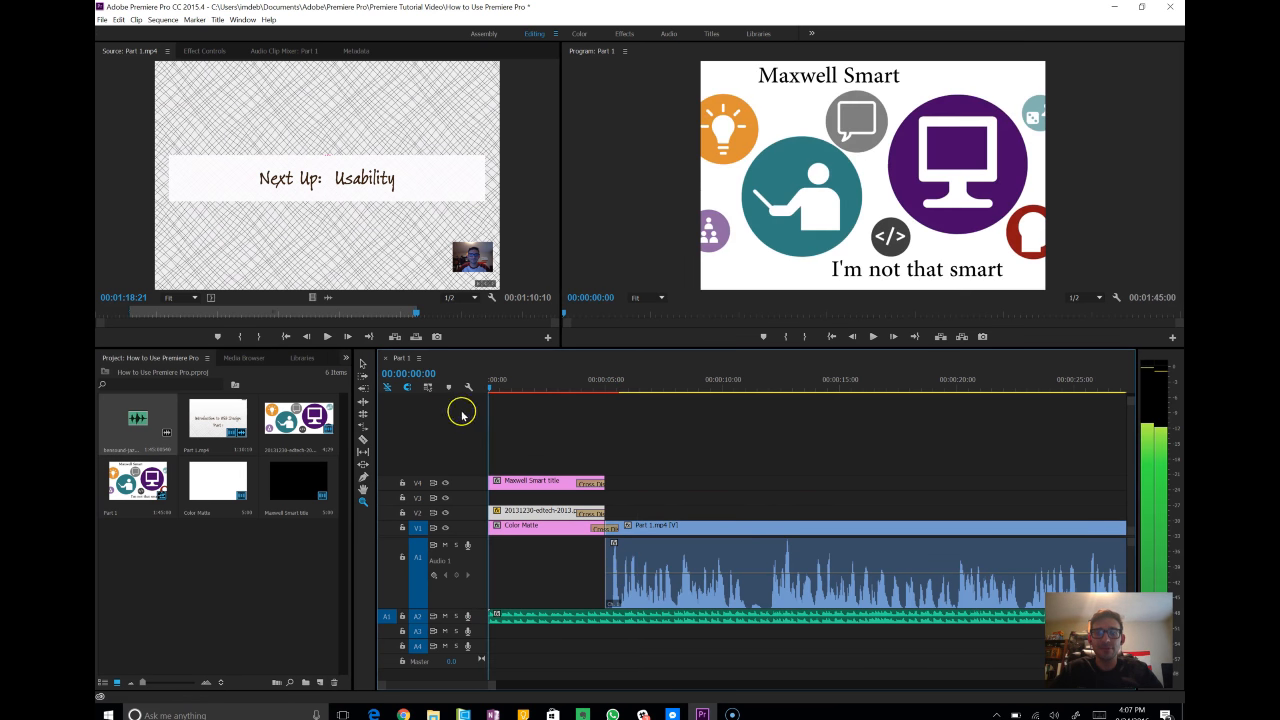
{"action": "key", "text": "space"}
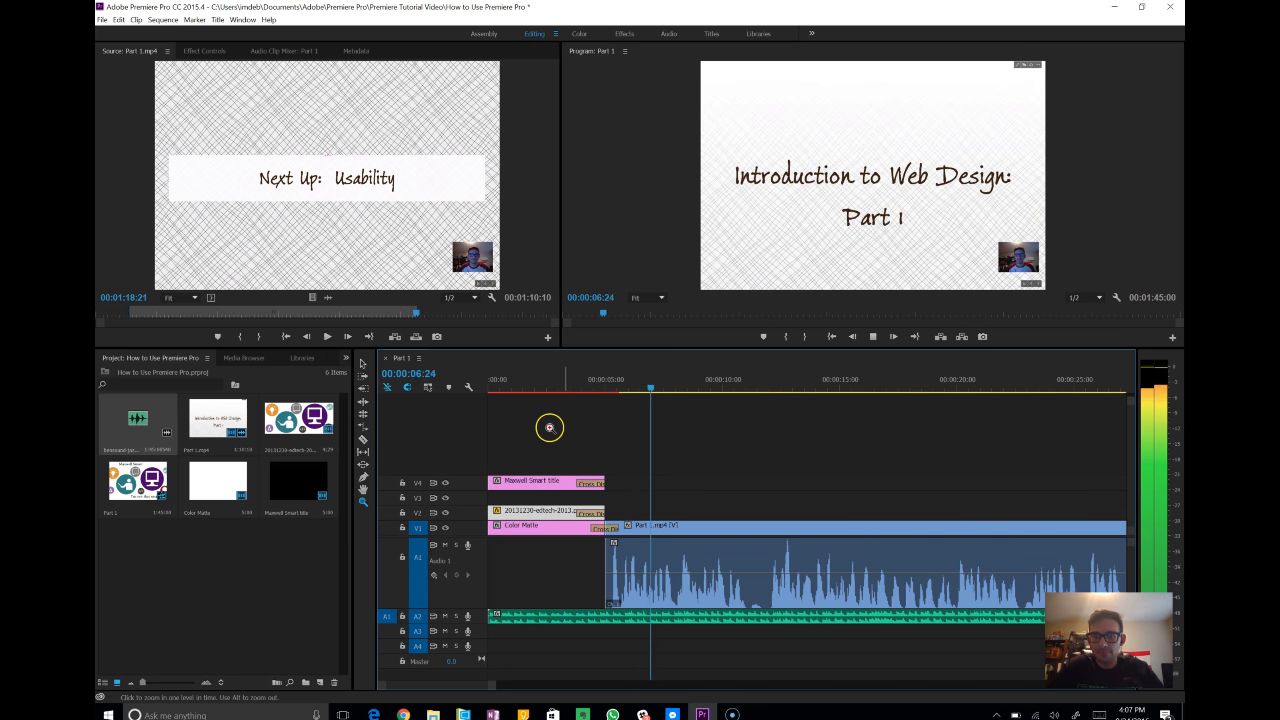
{"action": "key", "text": "space"}
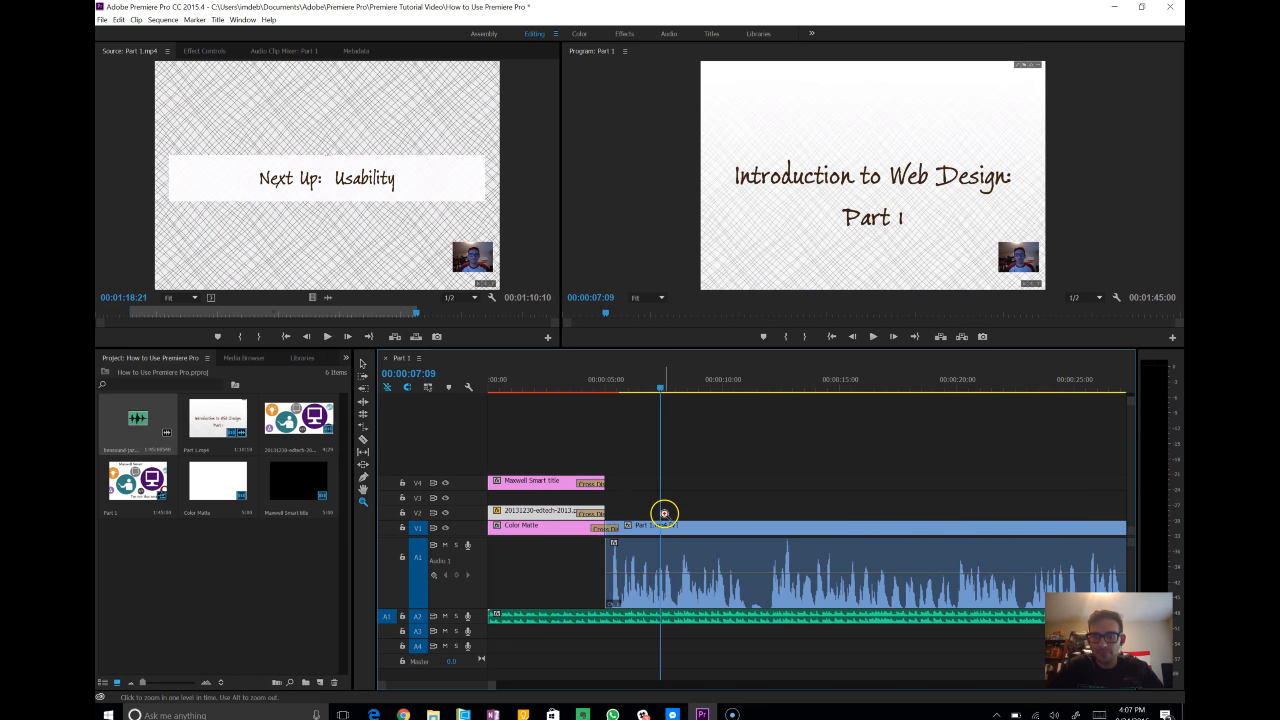
{"action": "left_click", "coordinate": [663, 586]}
{"action": "key", "text": "space"}
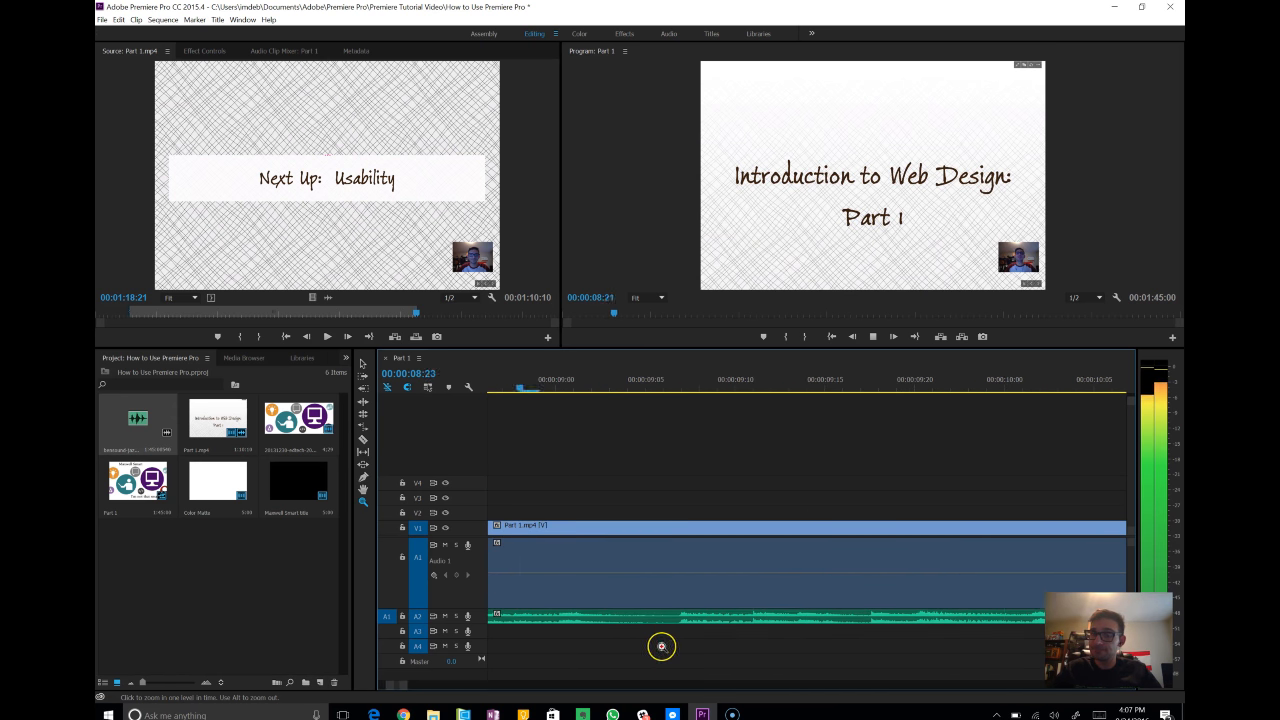
{"action": "key", "text": "space"}
{"action": "left_click_drag", "start_coordinate": [406, 683], "coordinate": [443, 691]}
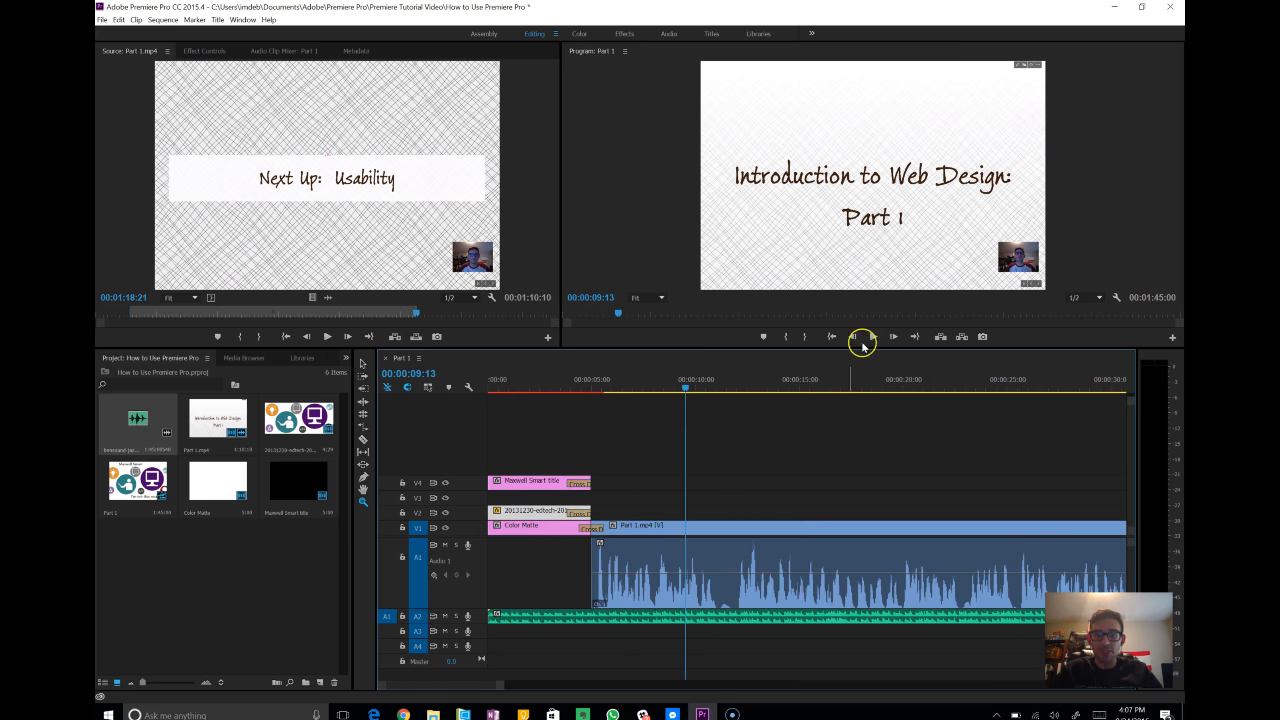
{"action": "left_click_drag", "start_coordinate": [684, 391], "coordinate": [491, 396]}
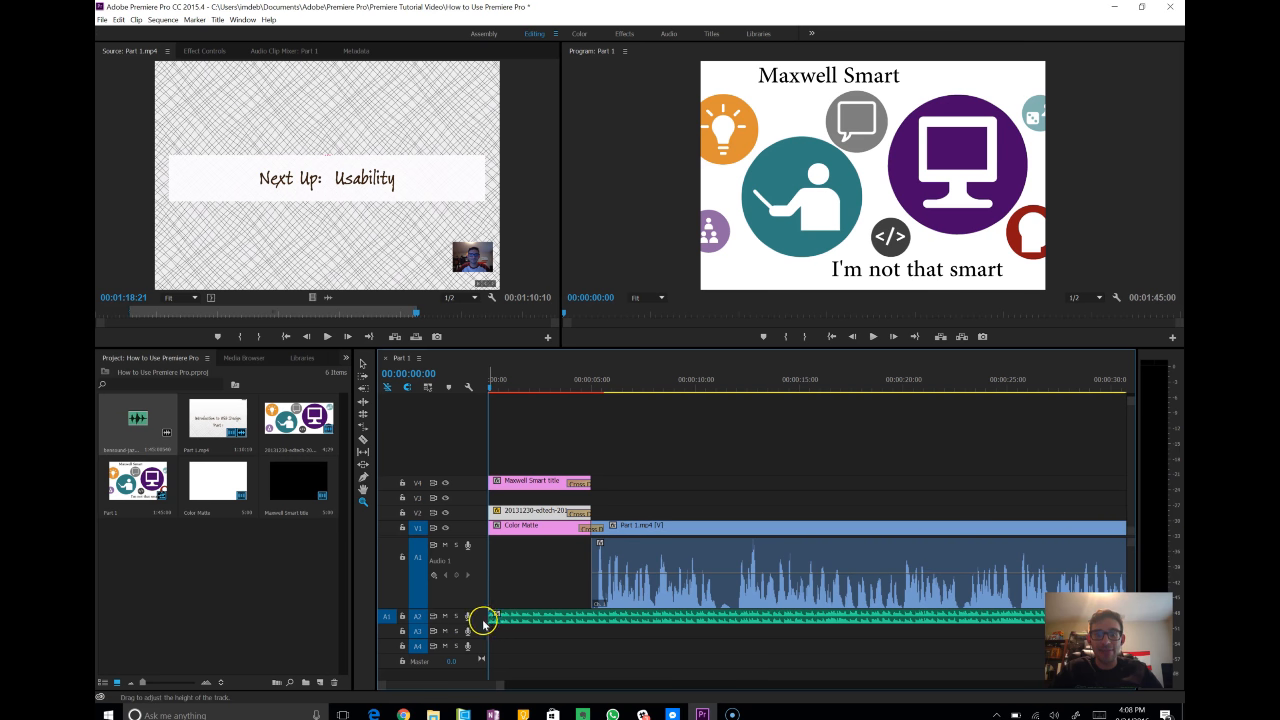
- Enlarge audio track A2 and use the Pen tool to add volume keyframes across the music clip's first eight seconds
{"action": "left_click_drag", "start_coordinate": [478, 621], "coordinate": [468, 680]}
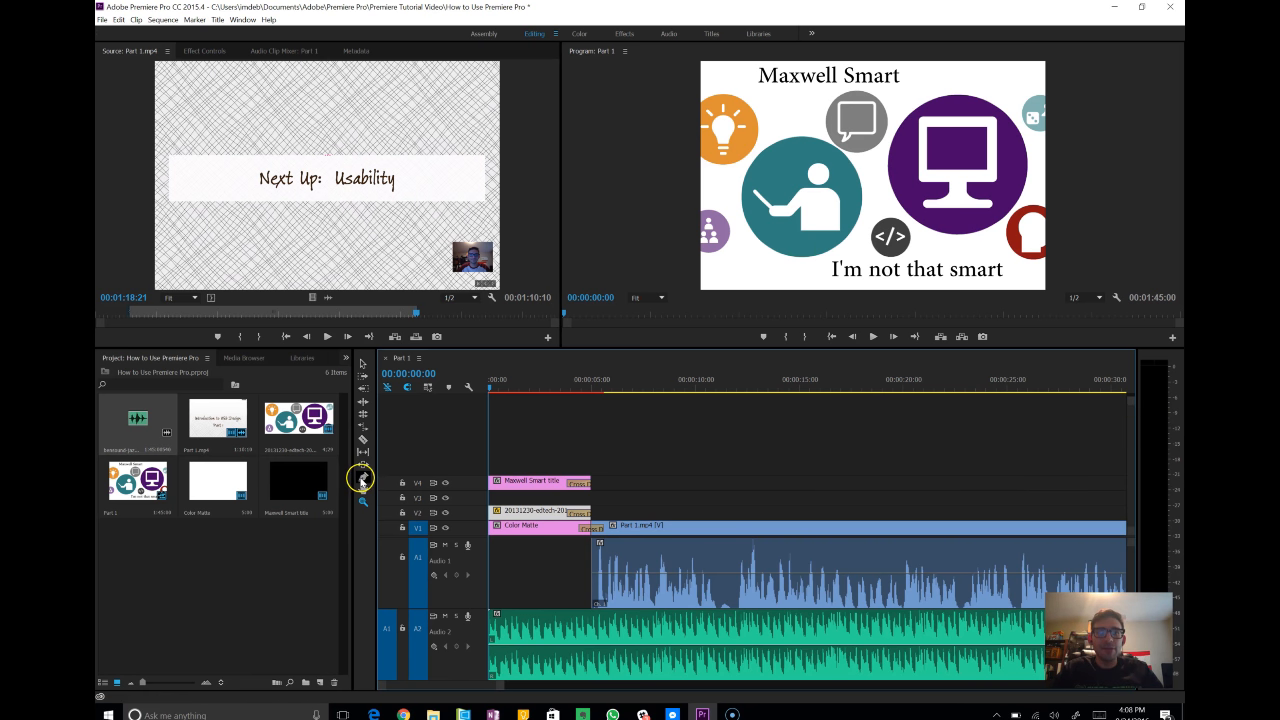
{"action": "left_click", "coordinate": [363, 481]}
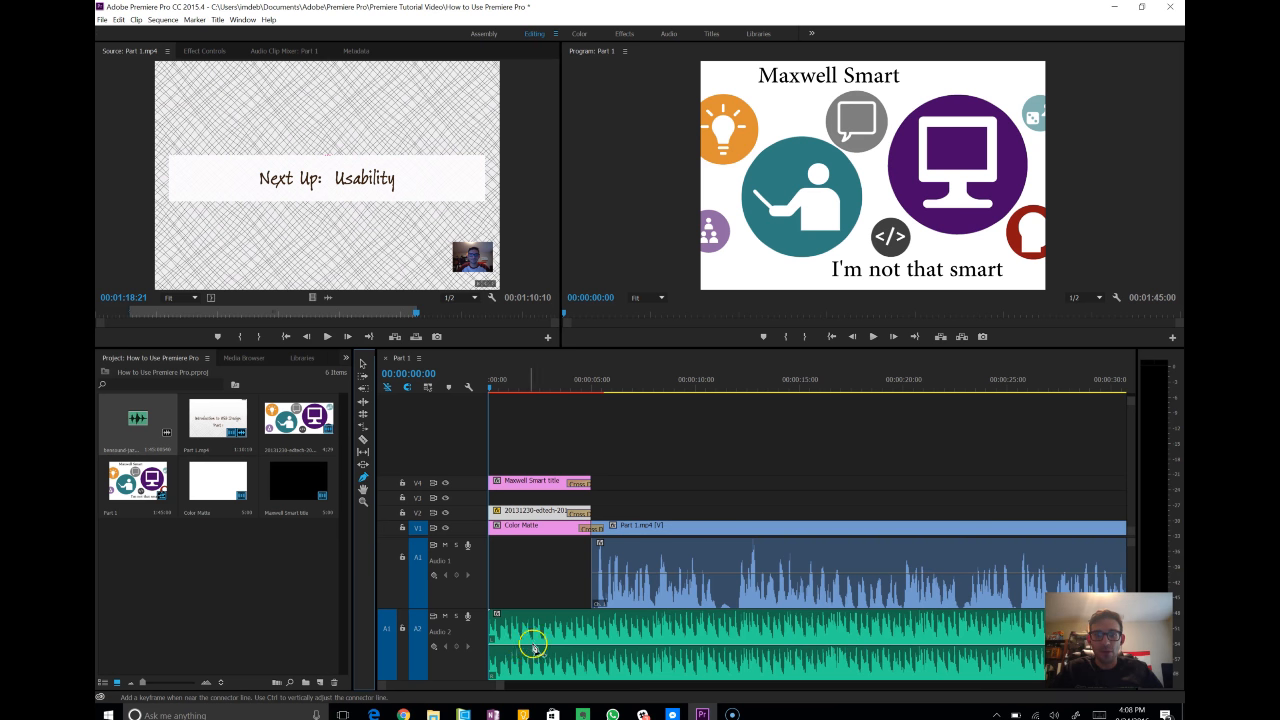
{"action": "left_click", "coordinate": [491, 647]}
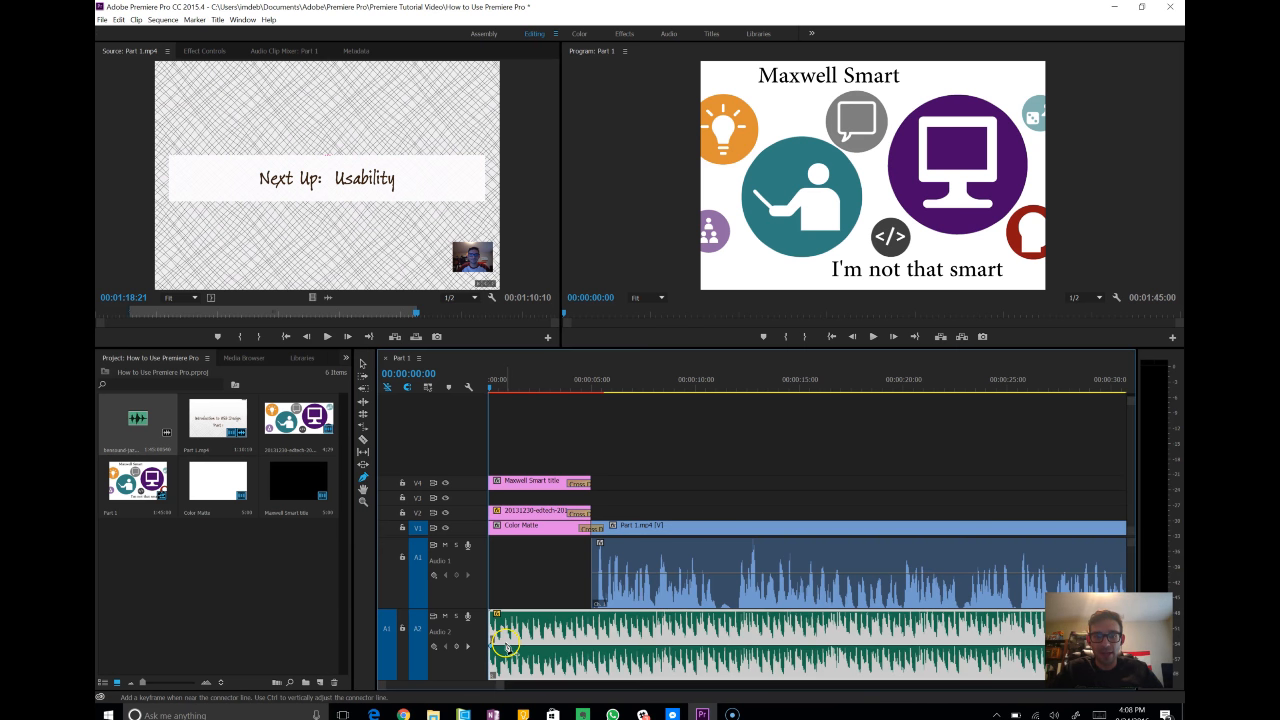
{"action": "left_click", "coordinate": [579, 646]}
{"action": "left_click", "coordinate": [641, 646]}
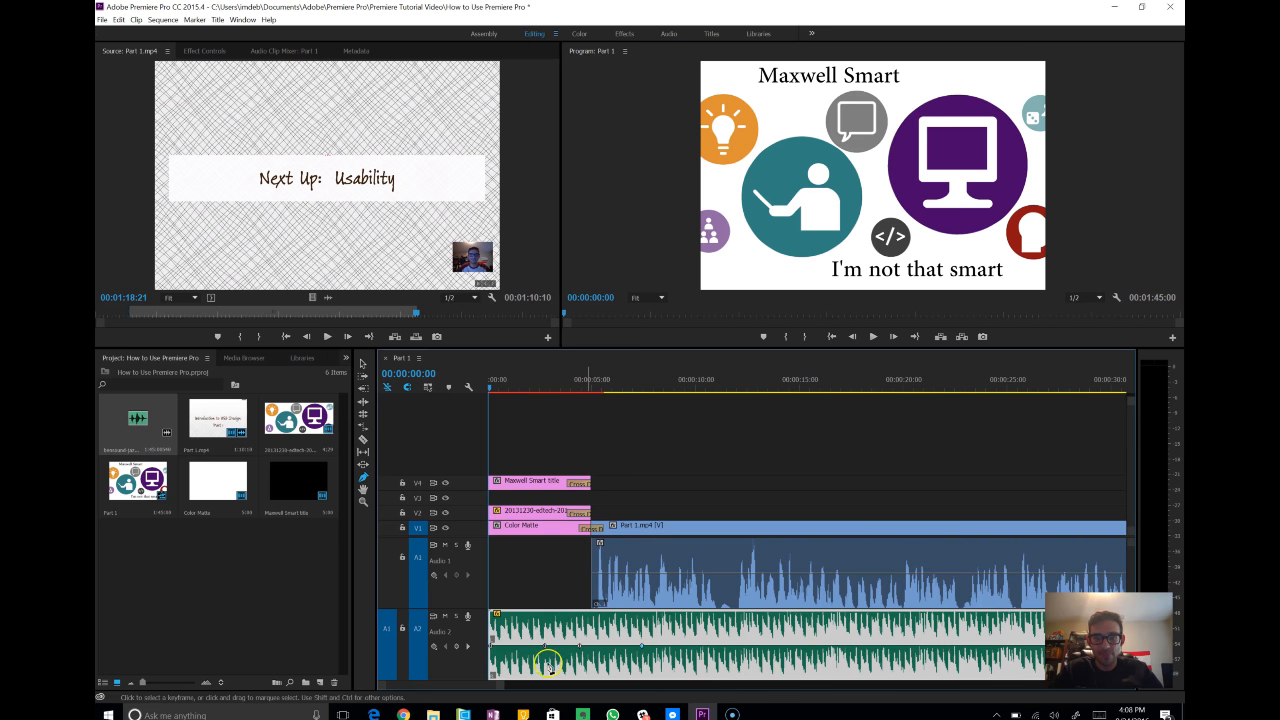
- Lower the later volume keyframes so the music fades down gradually by about 00:00:08:00, and play the opening to check it
{"action": "left_click_drag", "start_coordinate": [545, 649], "coordinate": [579, 656]}
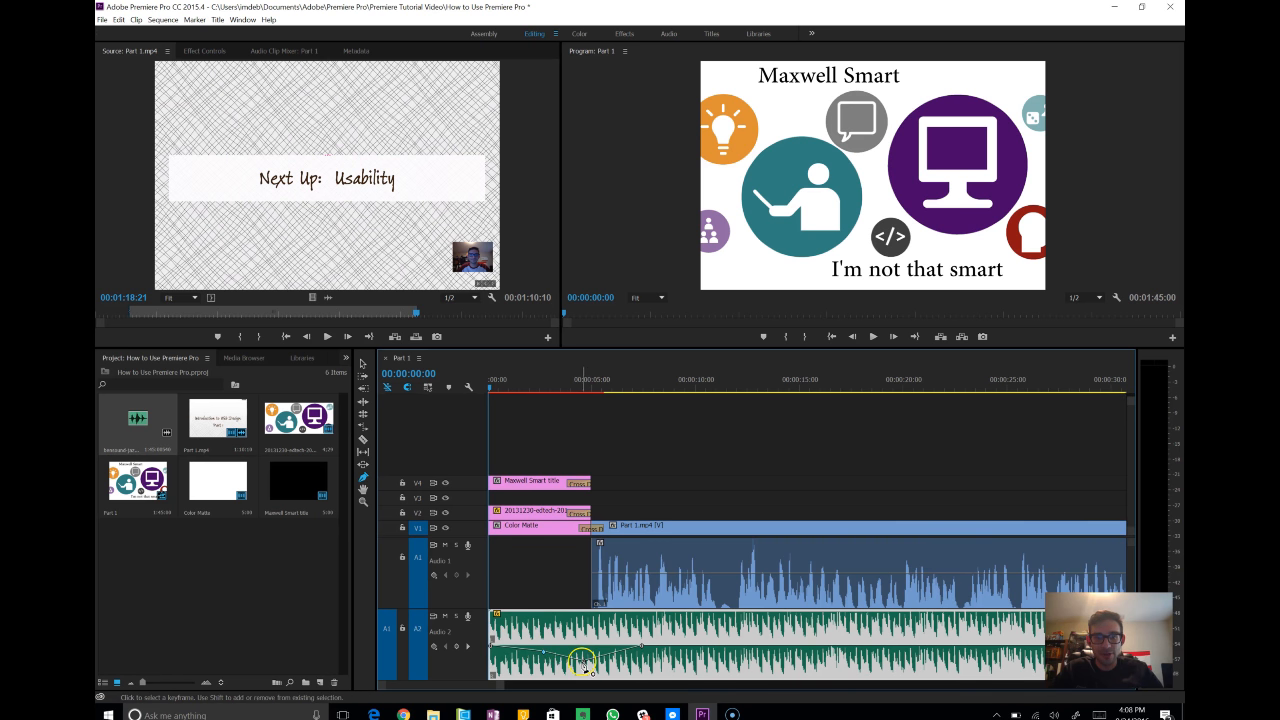
{"action": "left_click_drag", "start_coordinate": [643, 651], "coordinate": [651, 674]}
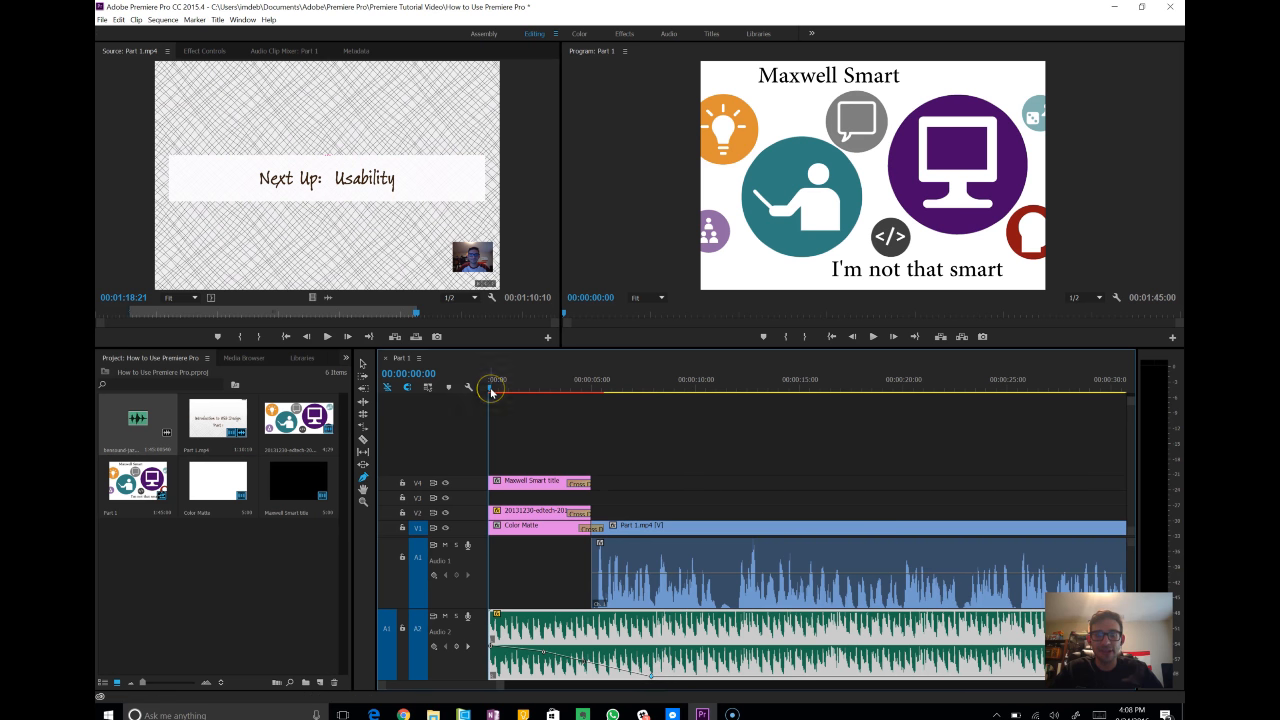
{"action": "key", "text": "space"}
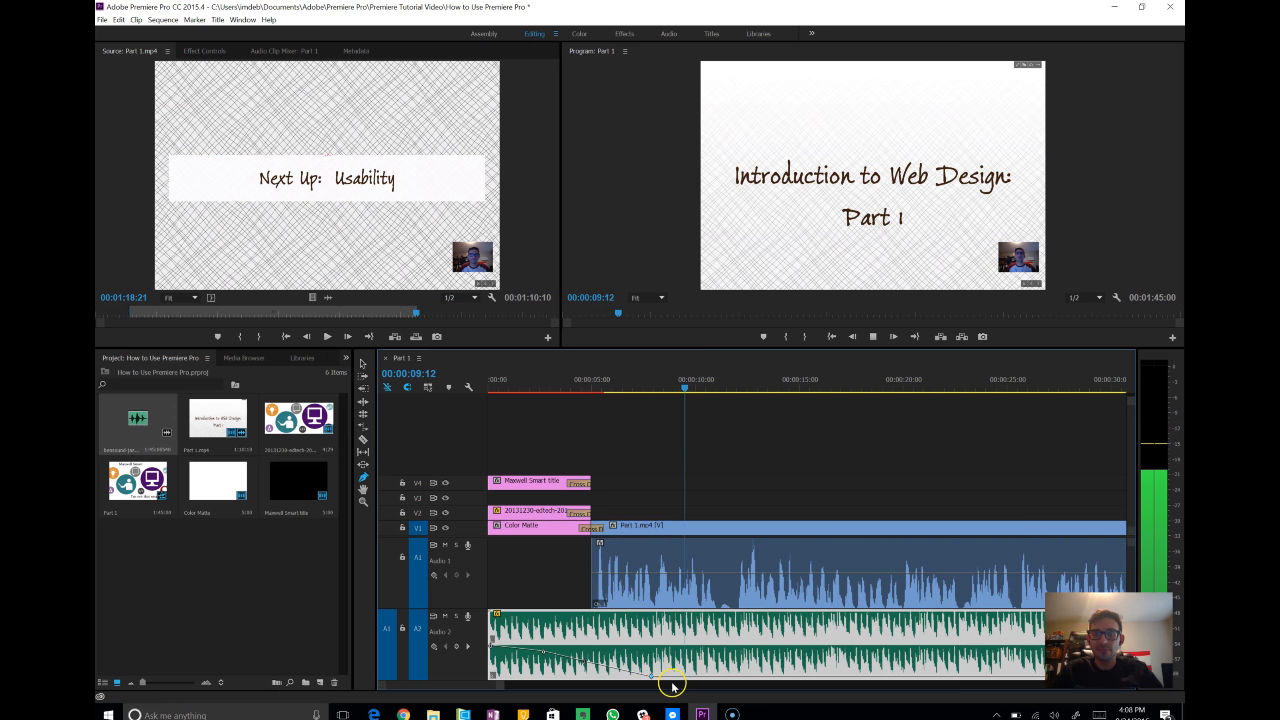
{"action": "key", "text": "space"}
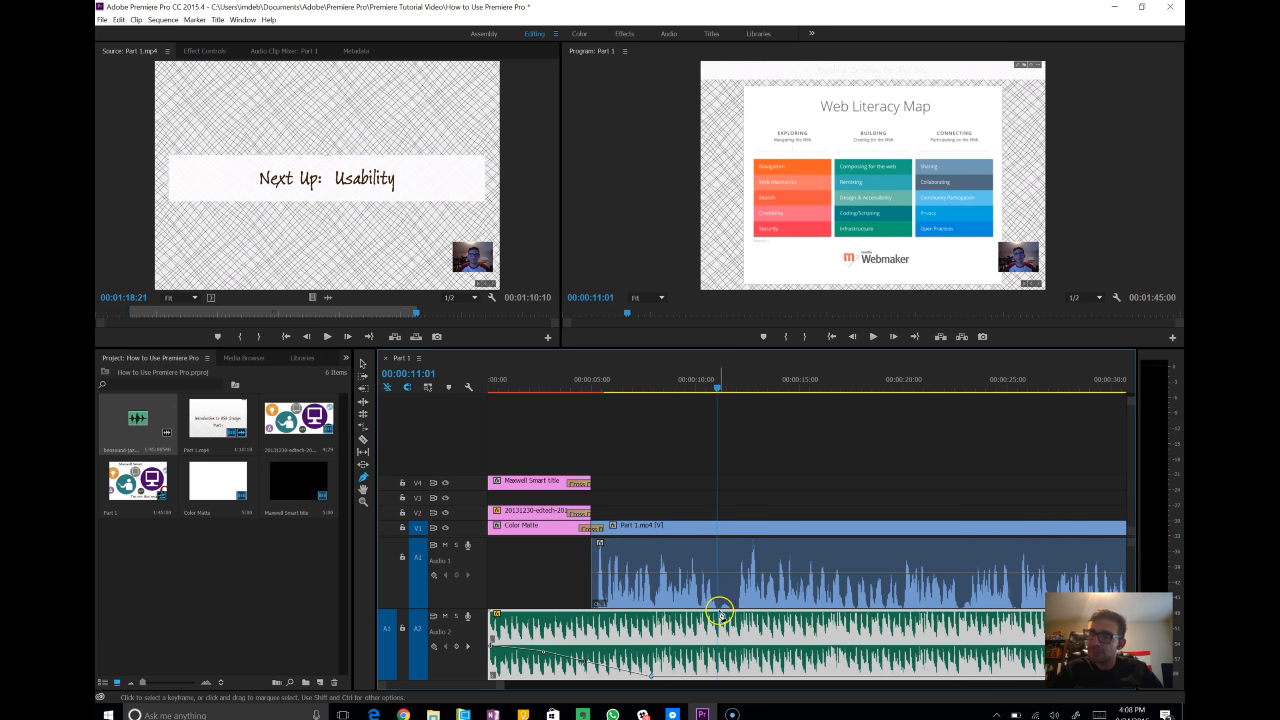
- Try splitting the music clip at the end of Part 1.mp4 and deleting the excess, and undo the edit
{"action": "left_click_drag", "start_coordinate": [500, 688], "coordinate": [642, 690]}
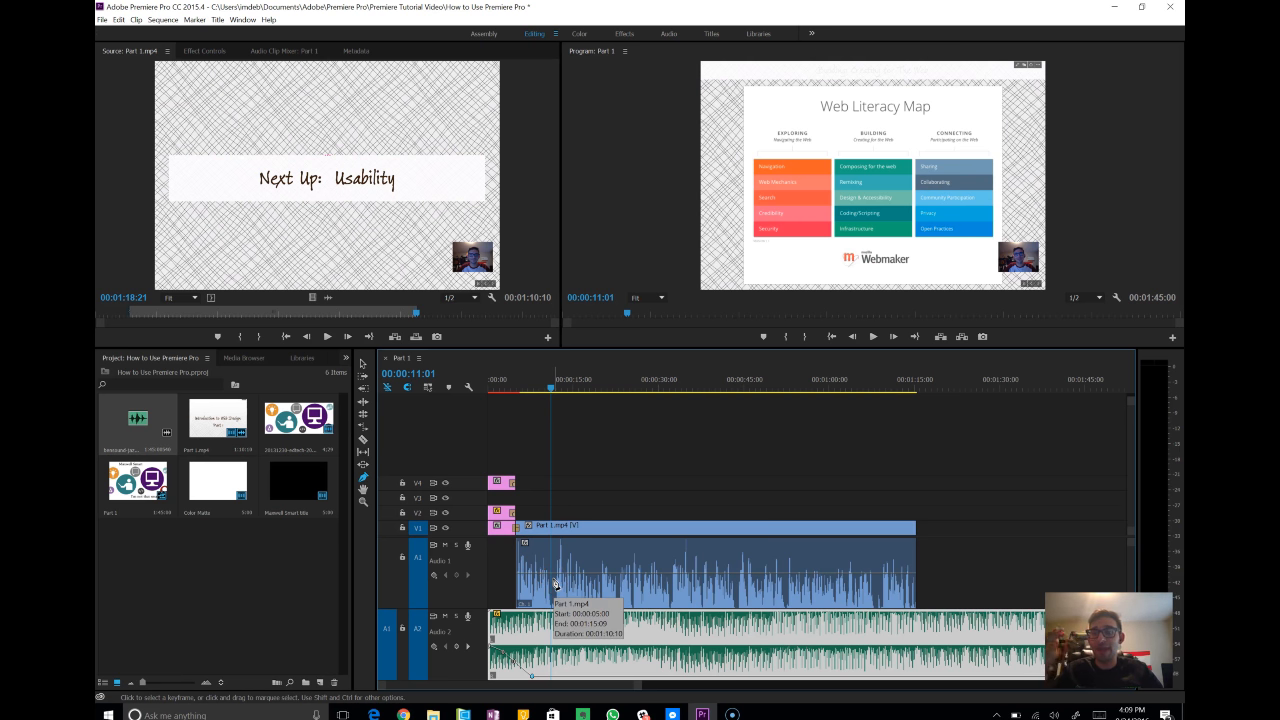
{"action": "left_click", "coordinate": [657, 594]}
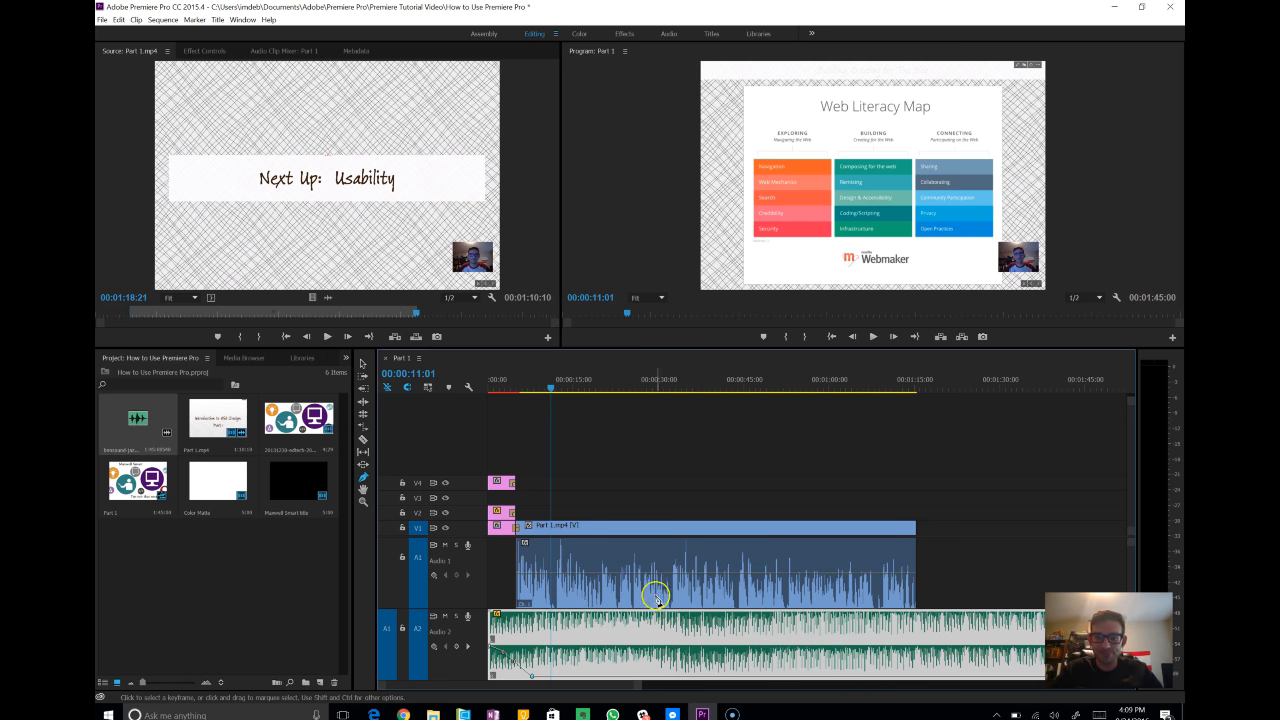
{"action": "scroll", "coordinate": [782, 640], "scroll_direction": "down", "scroll_amount": 1}
{"action": "left_click_drag", "start_coordinate": [644, 688], "coordinate": [690, 686]}
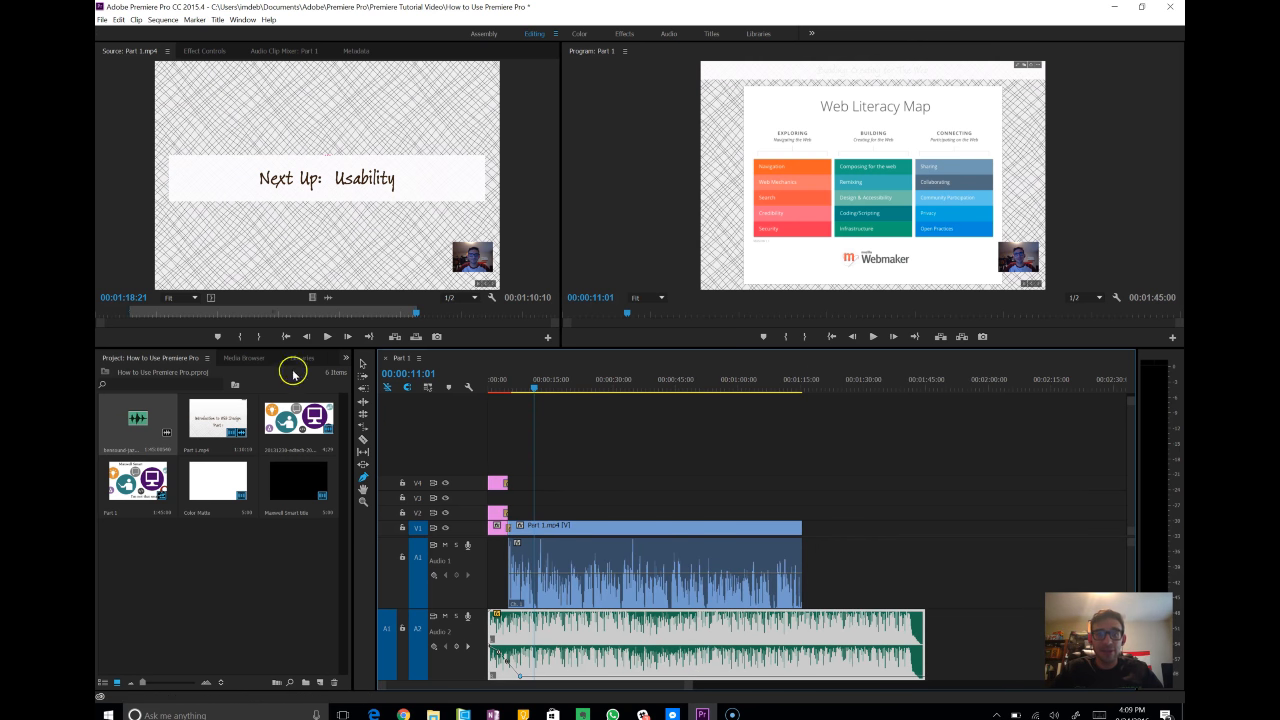
{"action": "left_click", "coordinate": [959, 567]}
{"action": "left_click", "coordinate": [364, 440]}
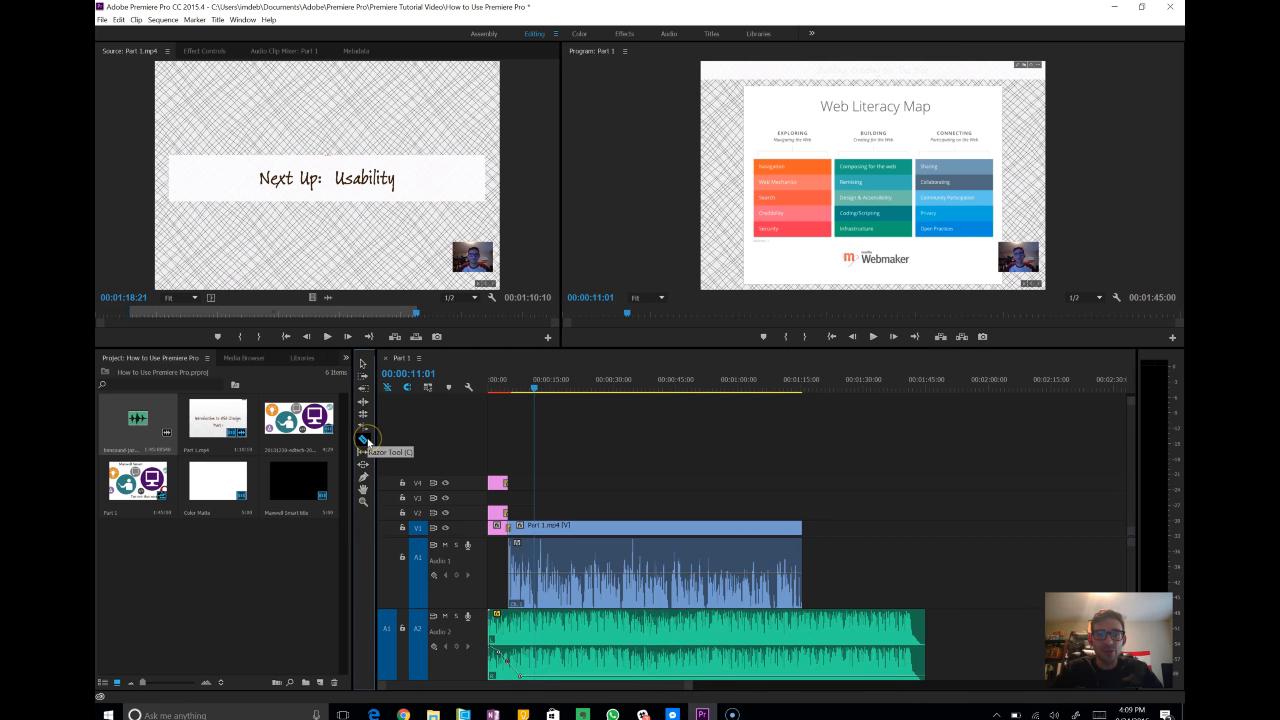
{"action": "left_click", "coordinate": [805, 623]}
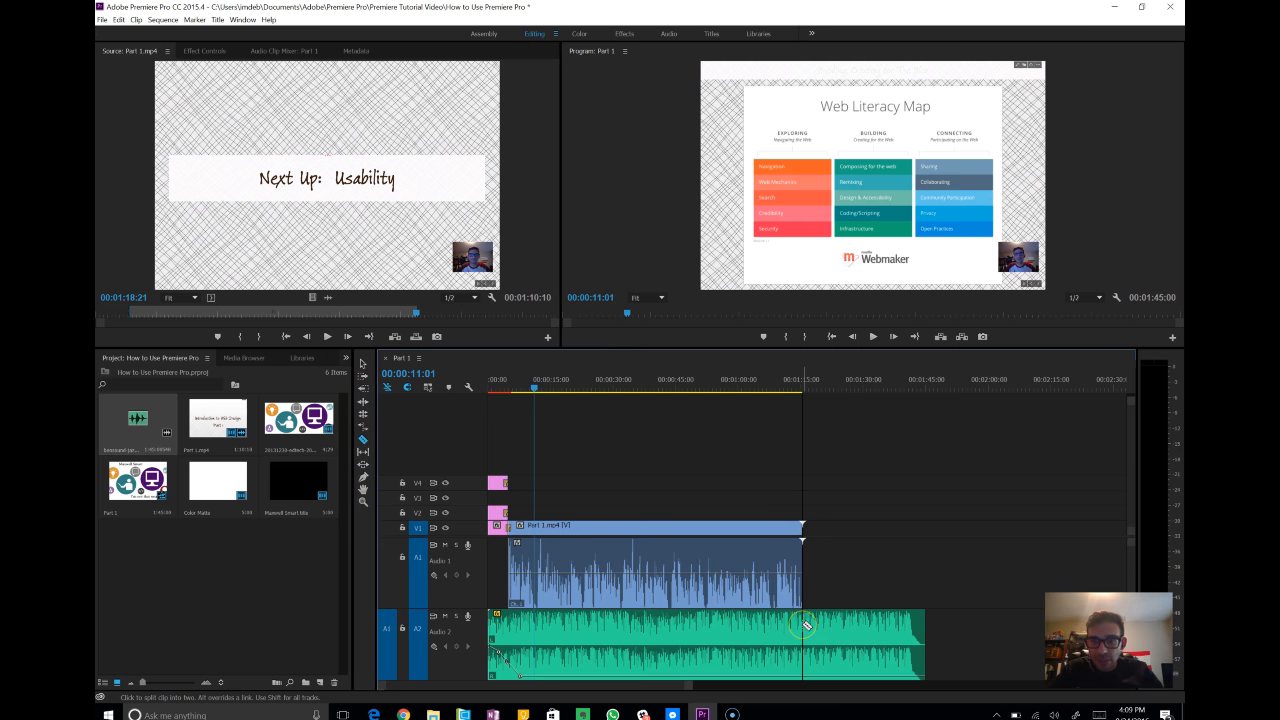
{"action": "key", "text": "a"}
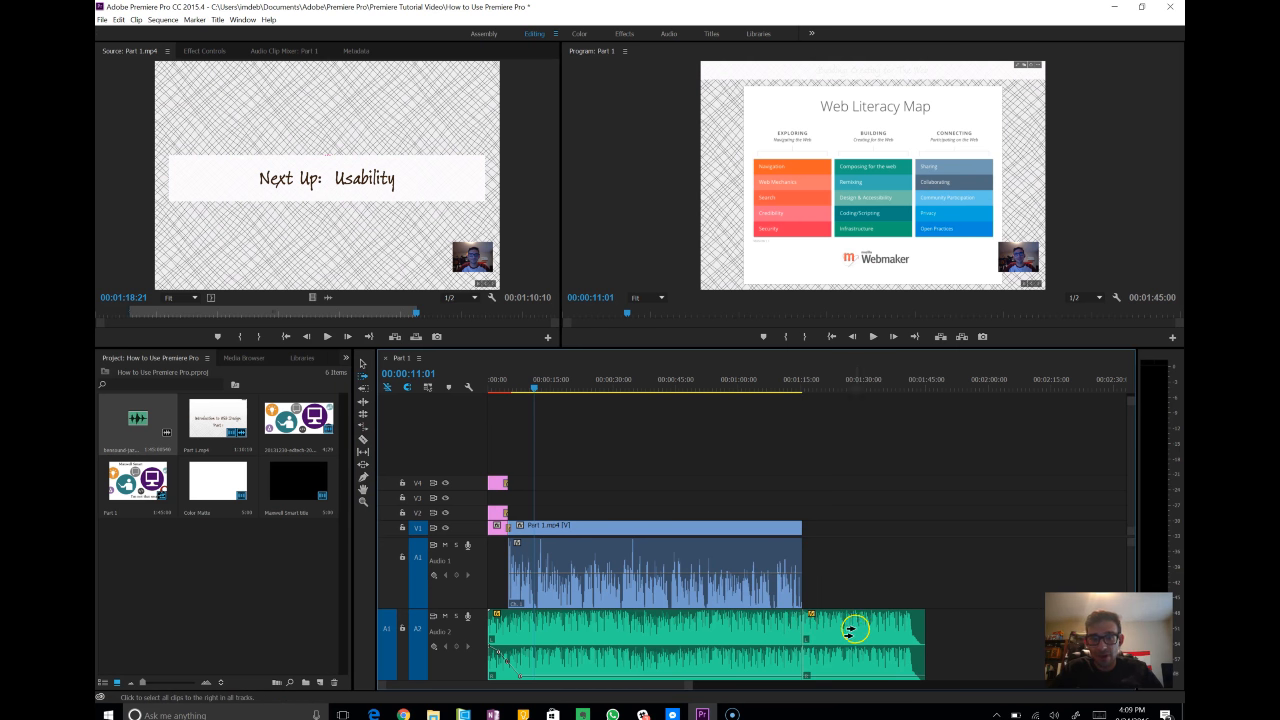
{"action": "left_click", "coordinate": [850, 627]}
{"action": "key", "text": "Delete"}
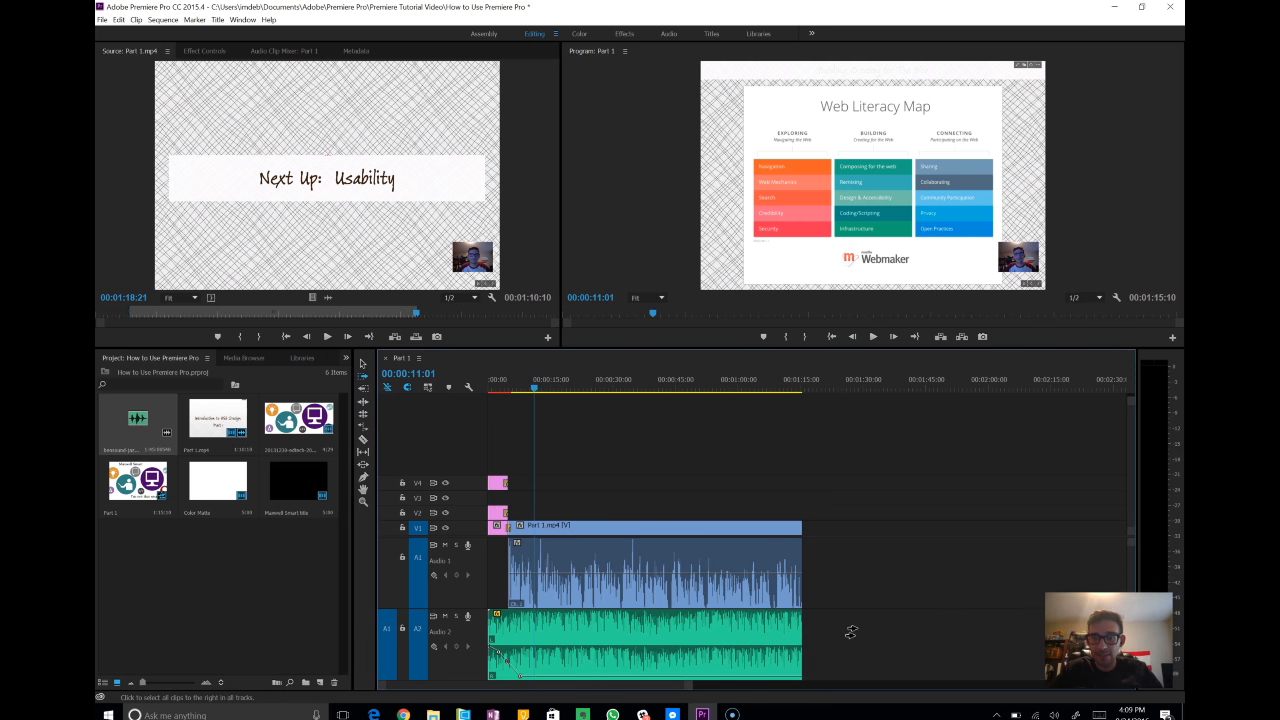
{"action": "key", "text": "ctrl+z"}
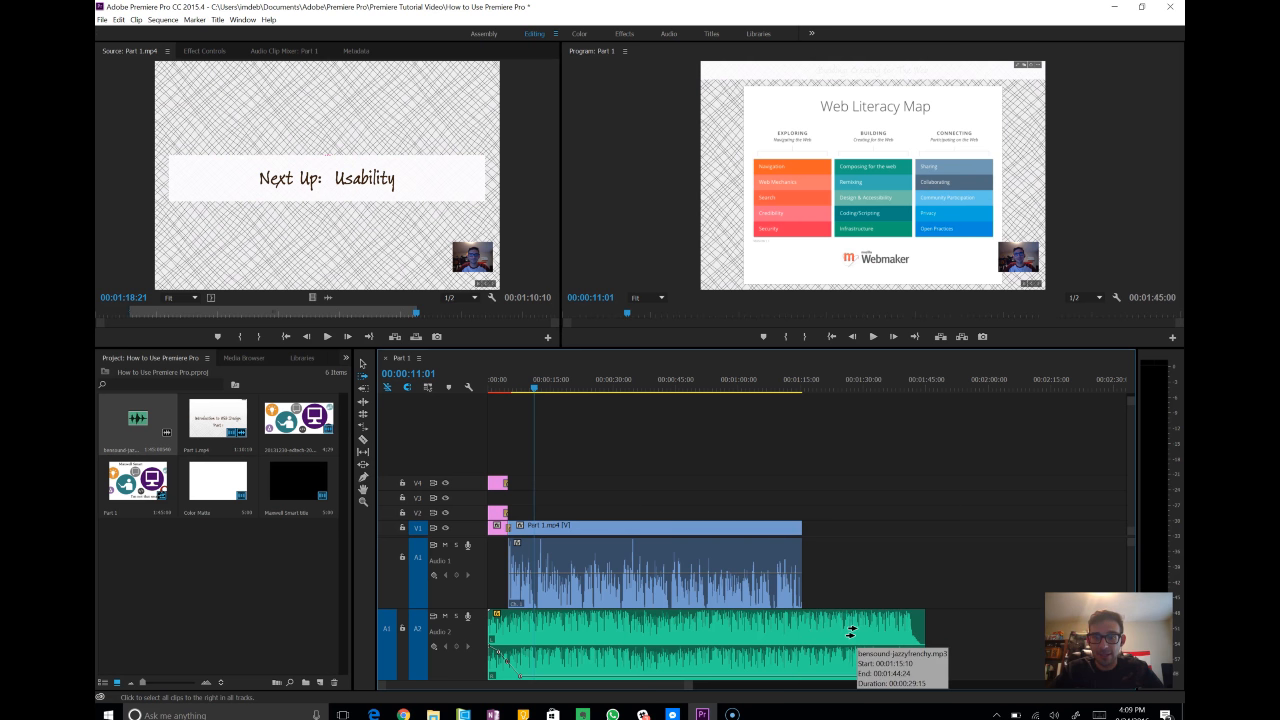
- Try to extend the music clip's end, and scrub through the music beyond Part 1, stopping at 00:01:19:01
{"action": "left_click", "coordinate": [360, 364]}
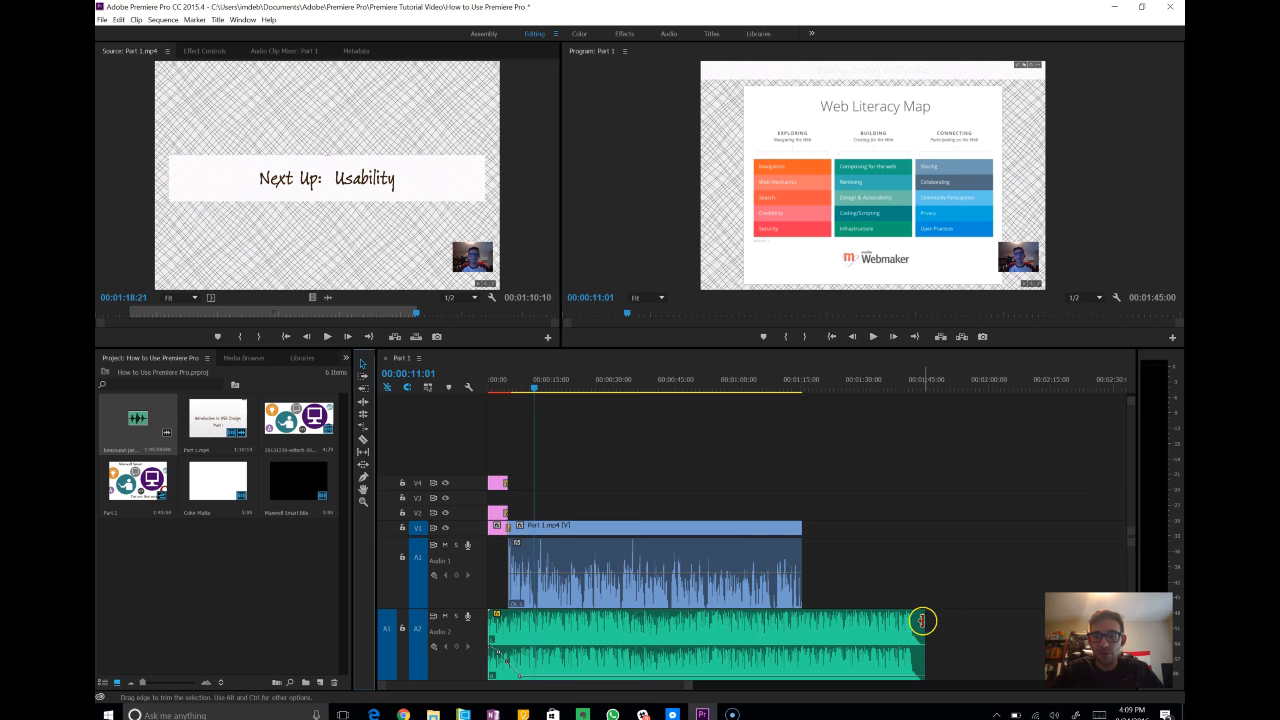
{"action": "left_click_drag", "start_coordinate": [922, 620], "coordinate": [1011, 627]}
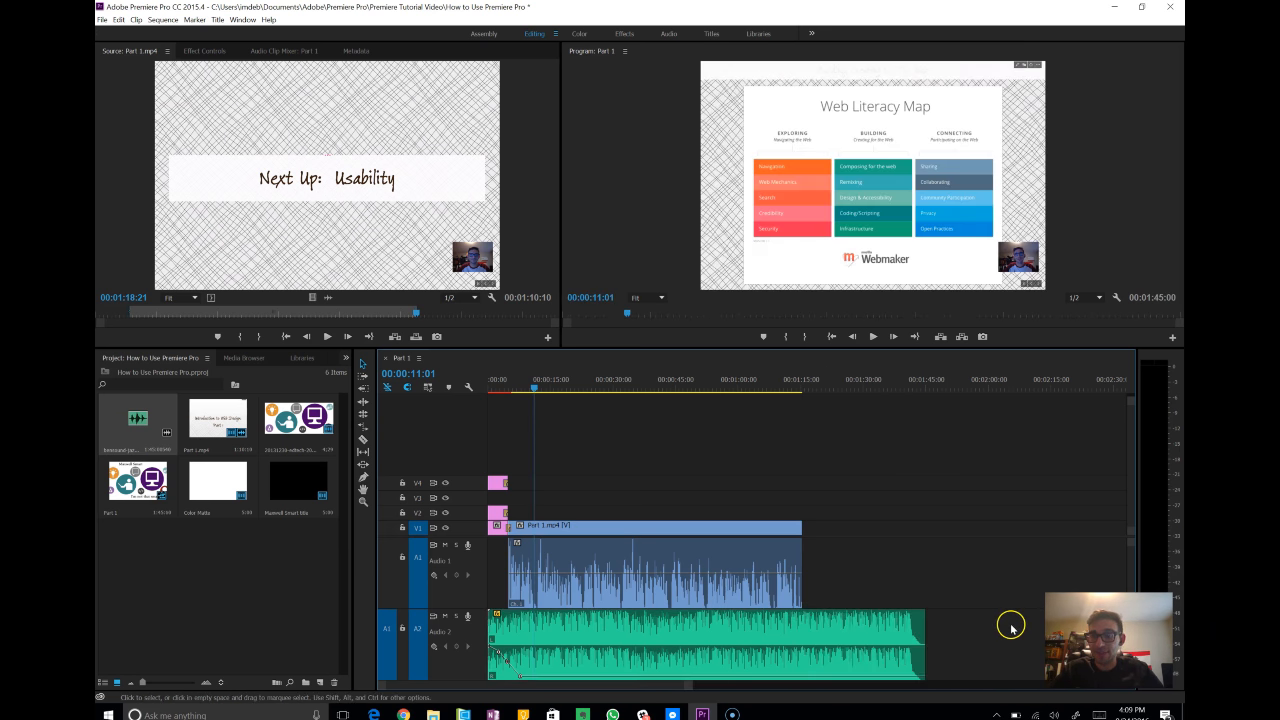
{"action": "left_click", "coordinate": [871, 390]}
{"action": "left_click_drag", "start_coordinate": [871, 392], "coordinate": [893, 392]}
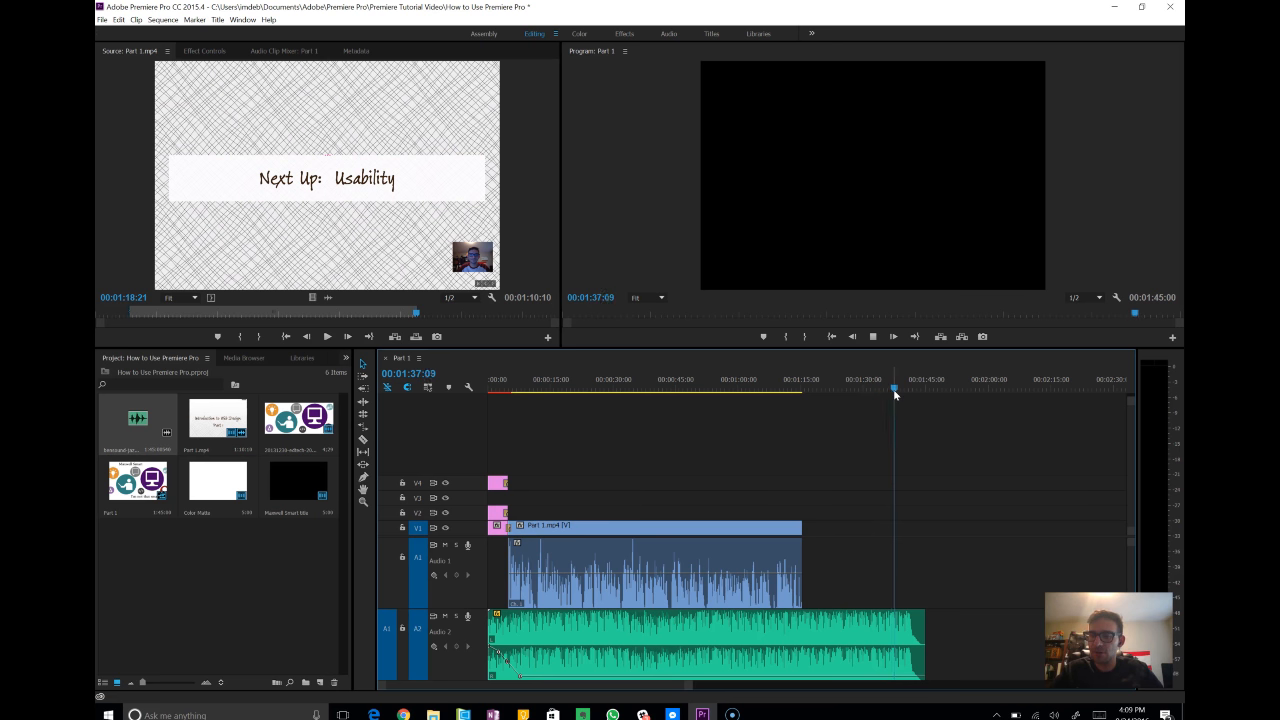
{"action": "left_click_drag", "start_coordinate": [900, 389], "coordinate": [812, 400]}
{"action": "key", "text": "space"}
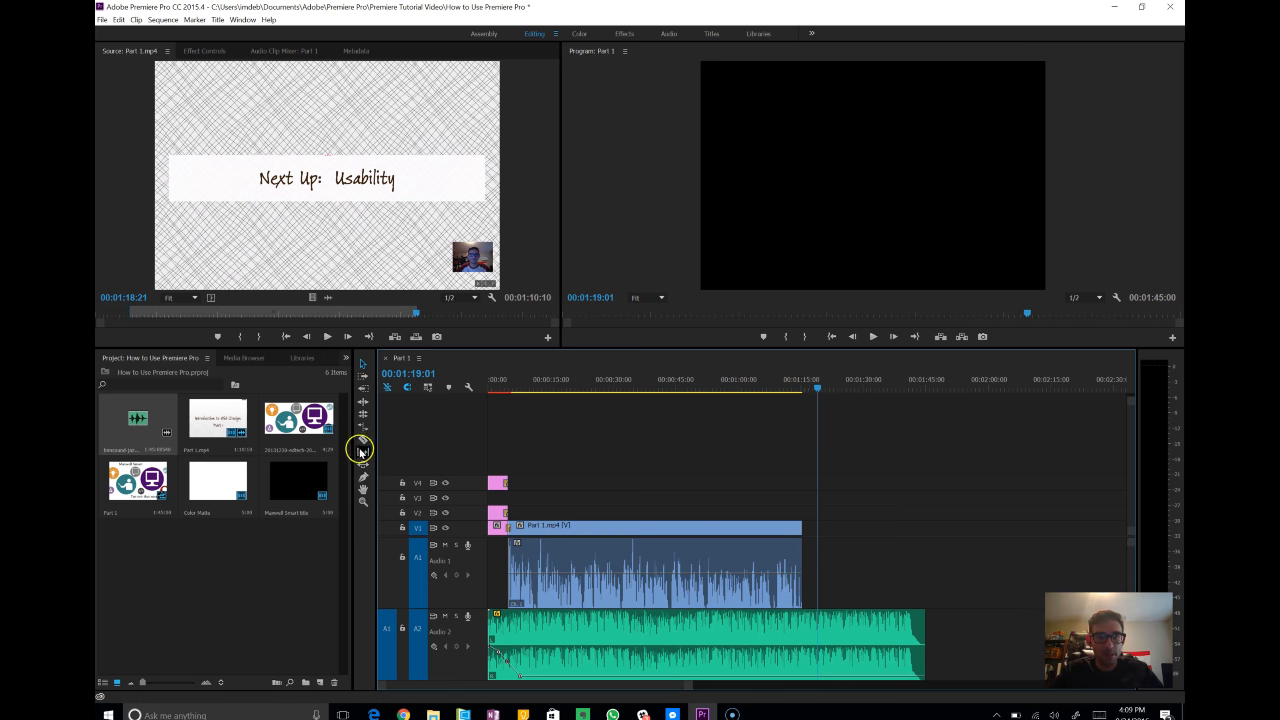
- Add Pen tool keyframes to the music from 00:01:19:01 and ramp its volume back up to about 0 dB by roughly 00:01:26:00
{"action": "left_click", "coordinate": [366, 477]}
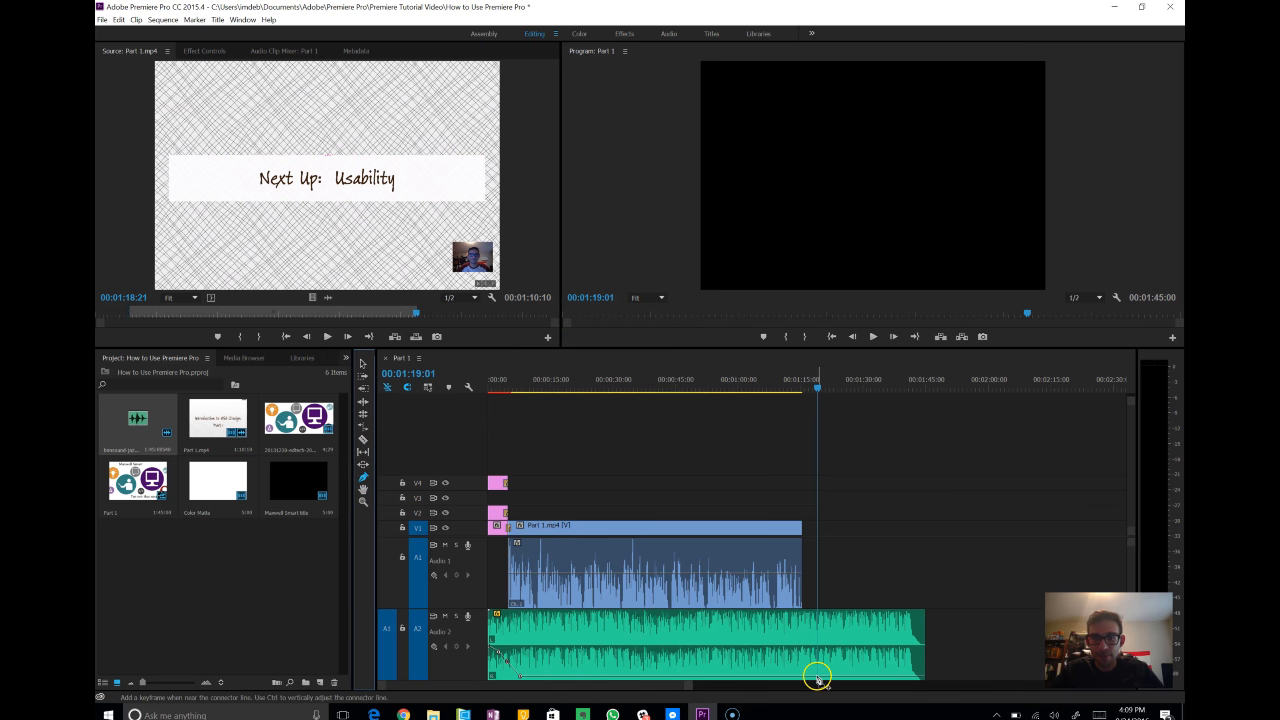
{"action": "left_click", "coordinate": [817, 678]}
{"action": "left_click_drag", "start_coordinate": [923, 679], "coordinate": [950, 650]}
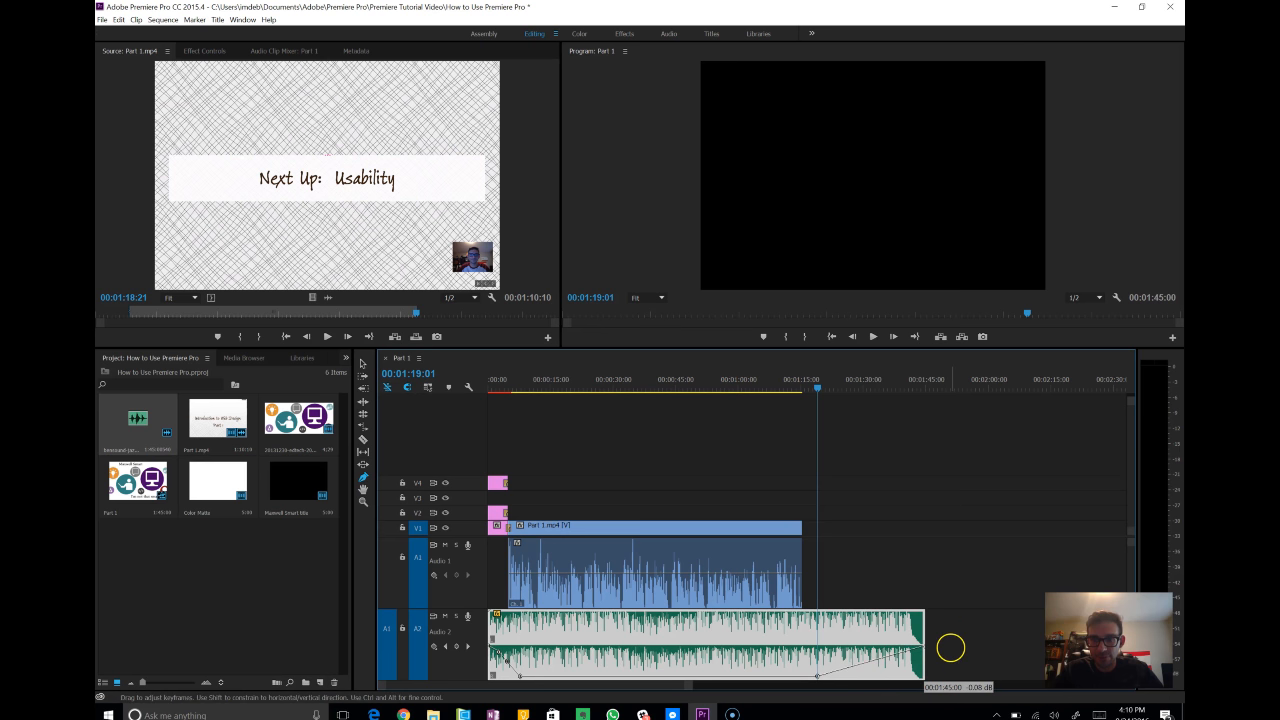
{"action": "left_click_drag", "start_coordinate": [840, 671], "coordinate": [845, 648]}
- Play the music after Part 1 and its final seconds from 00:01:38:23 to hear how it ends
{"action": "key", "text": "space"}
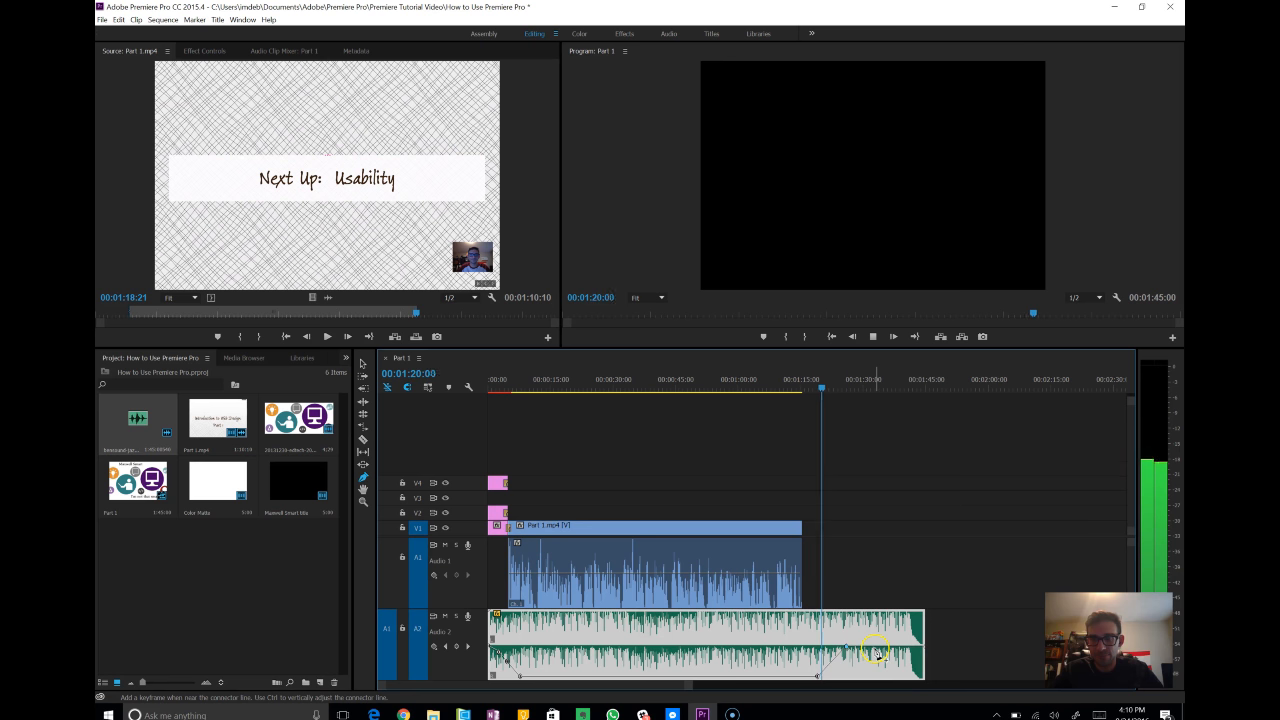
{"action": "left_click", "coordinate": [903, 393]}
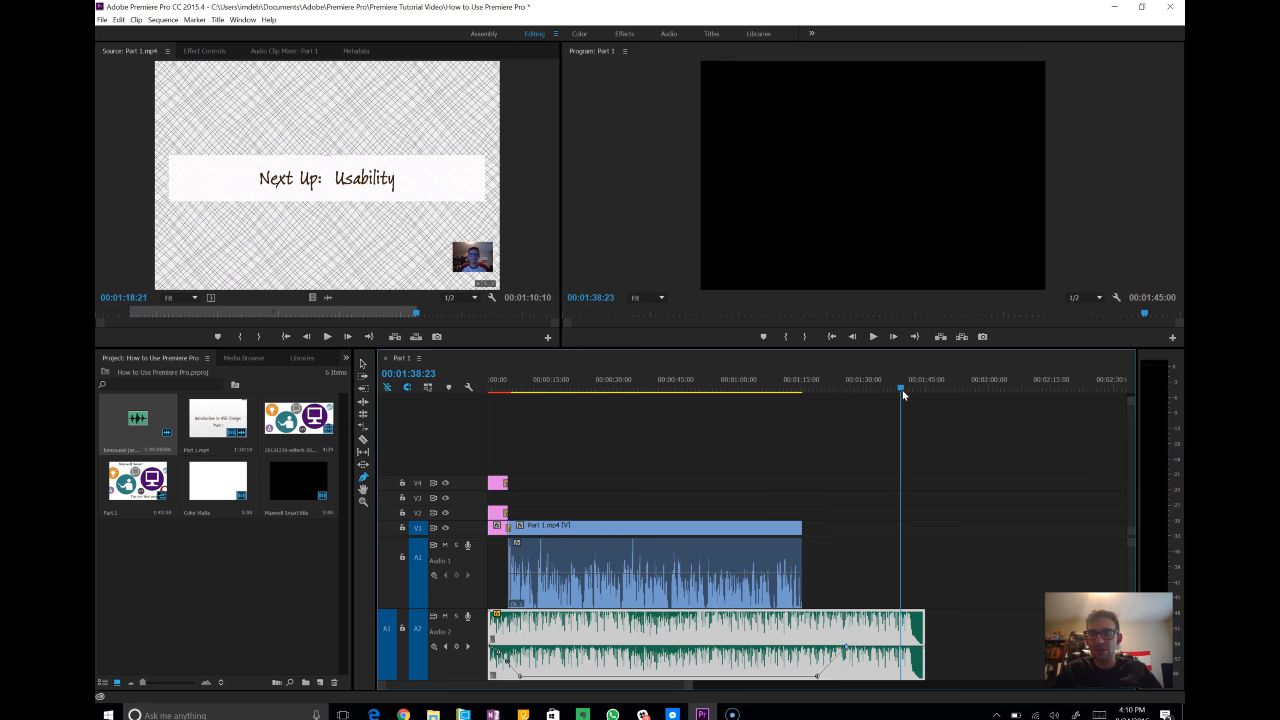
{"action": "key", "text": "space"}
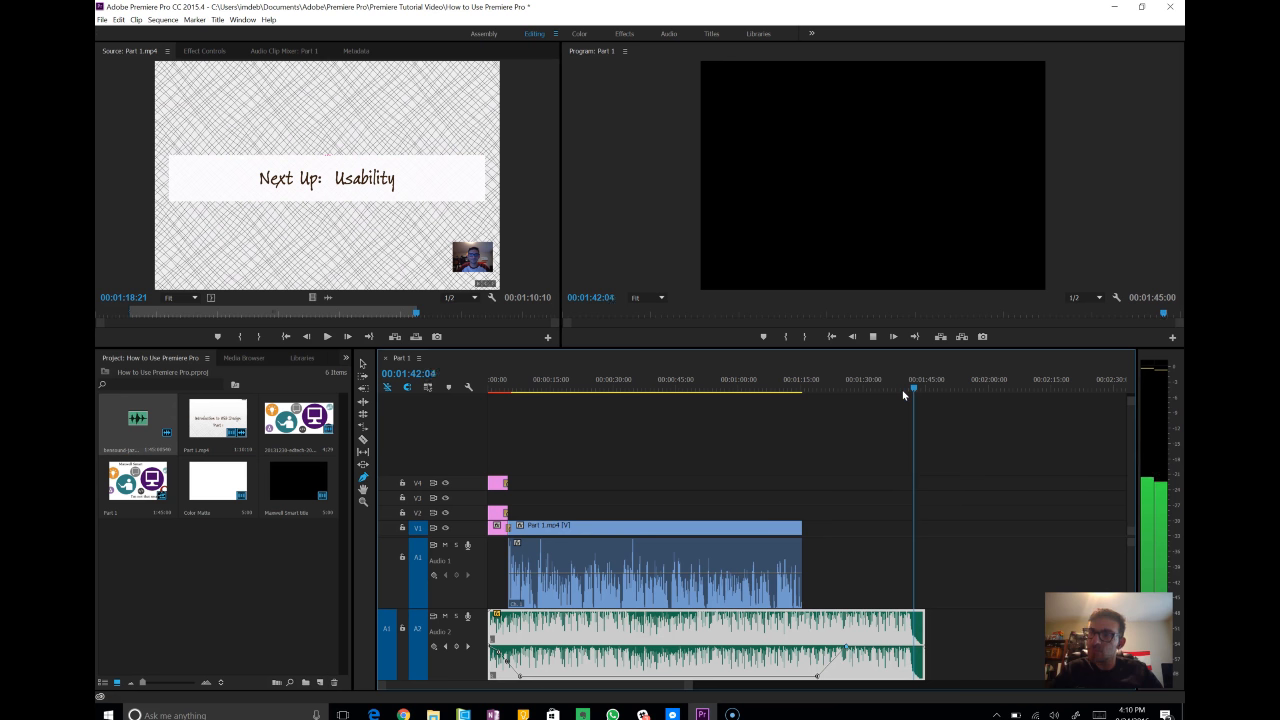
{"action": "key", "text": "space"}
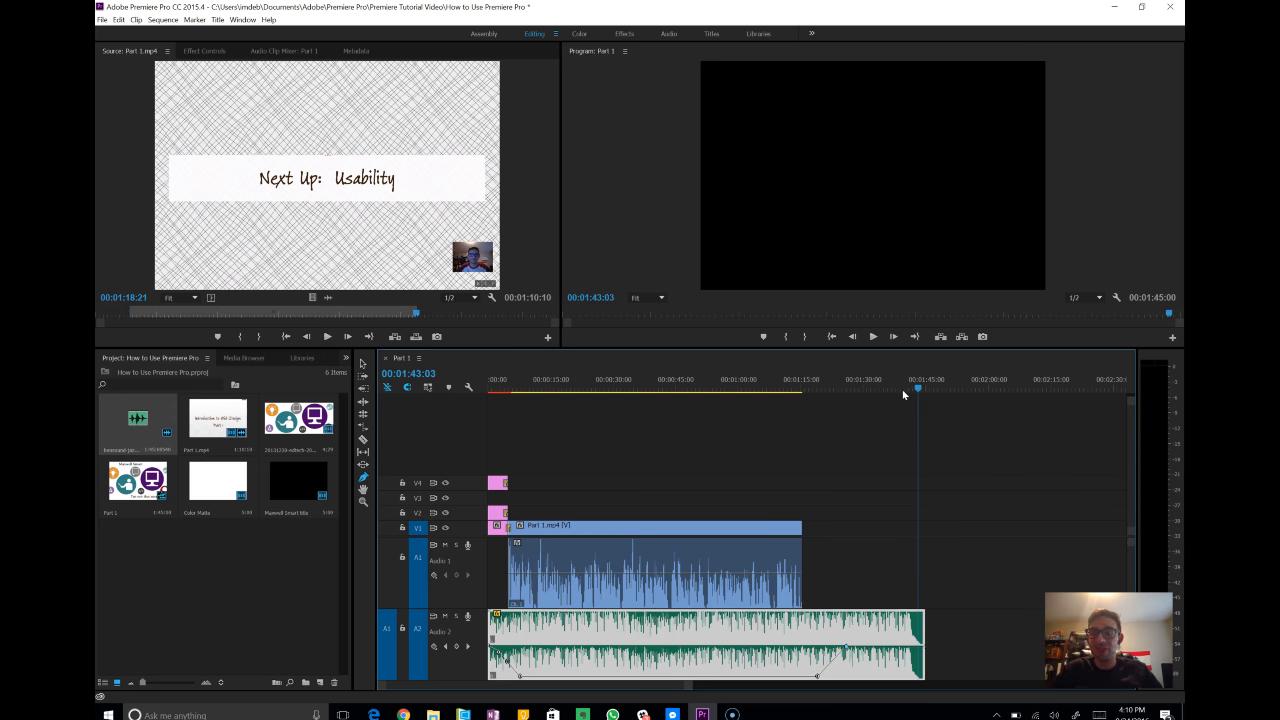
- Cut out the music between about 00:00:20:00 and 00:01:03:00, and move the closing section to end together with Part 1.mp4
{"action": "left_click", "coordinate": [363, 440]}
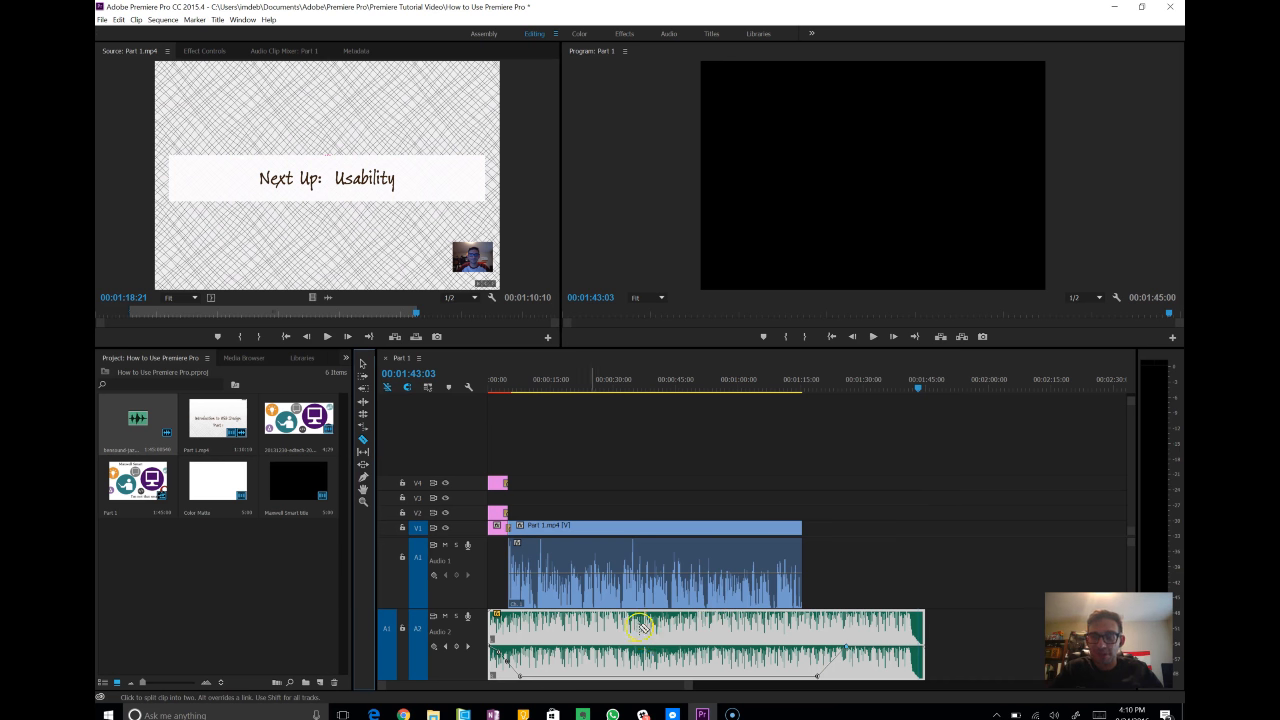
{"action": "left_click", "coordinate": [574, 636]}
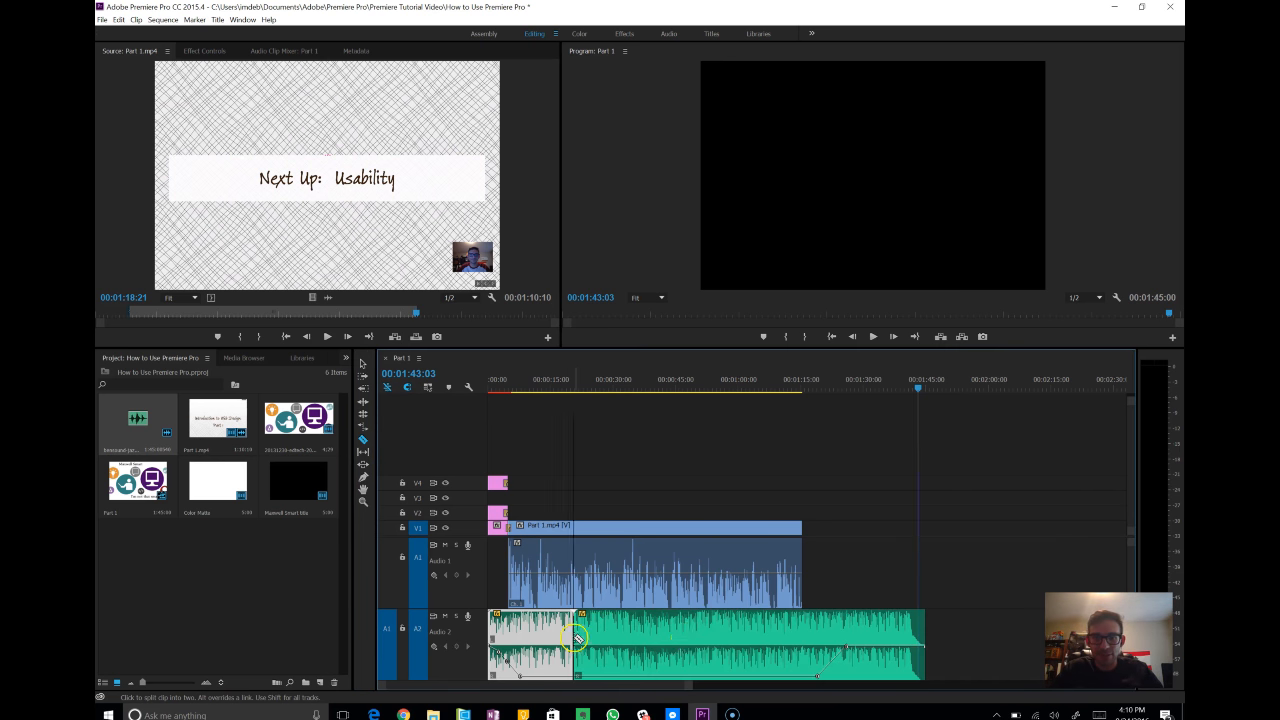
{"action": "key", "text": "a"}
{"action": "left_click", "coordinate": [707, 648]}
{"action": "left_click", "coordinate": [362, 368]}
{"action": "left_click", "coordinate": [656, 624]}
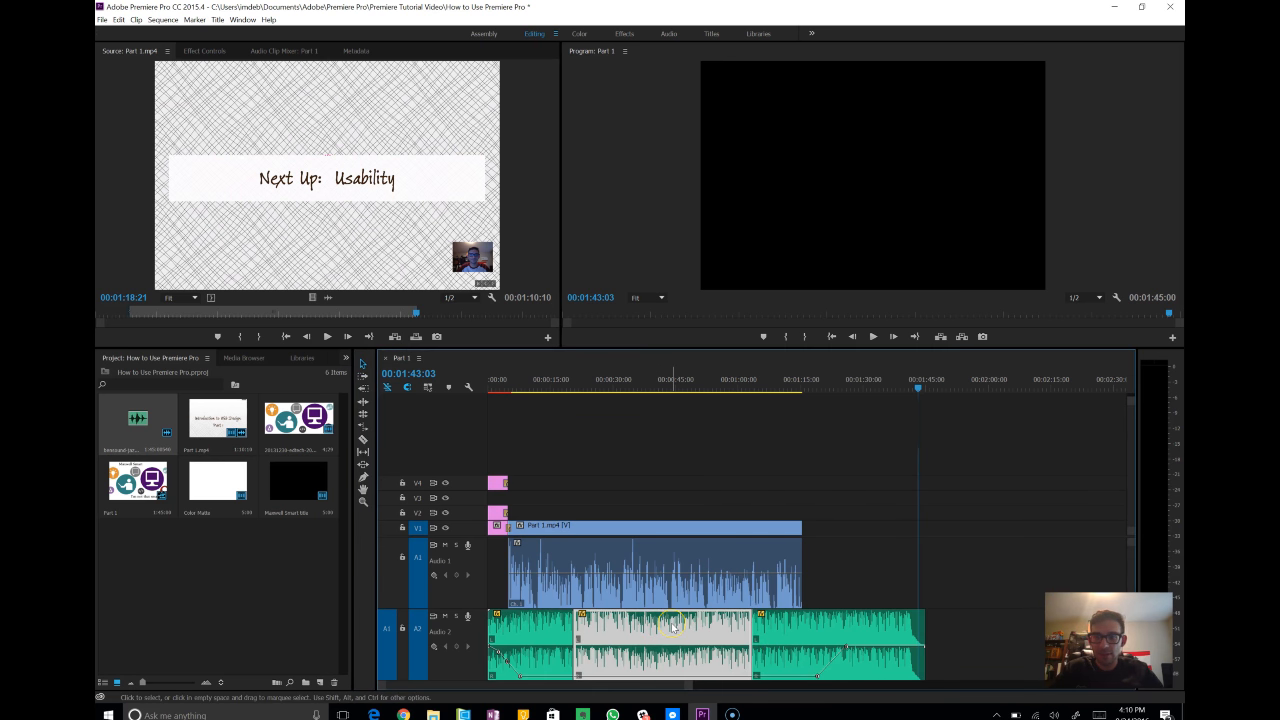
{"action": "key", "text": "Delete"}
{"action": "left_click", "coordinate": [857, 626]}
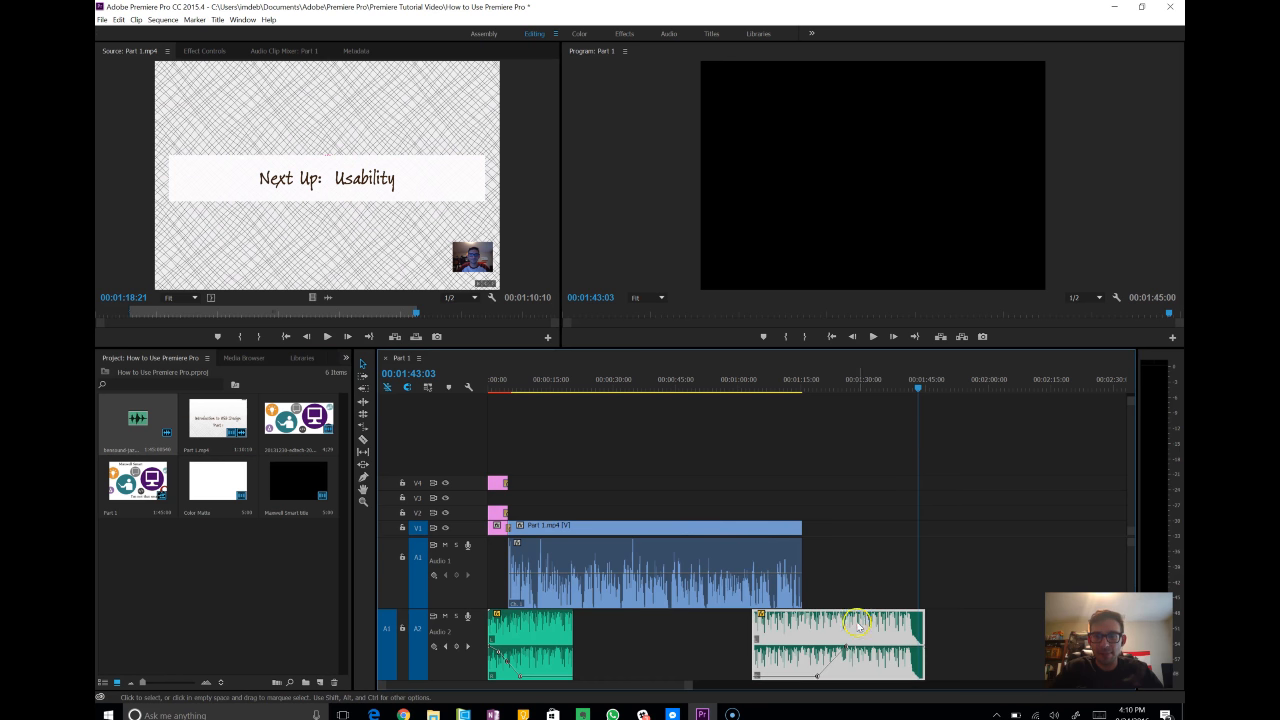
{"action": "left_click_drag", "start_coordinate": [833, 626], "coordinate": [749, 620]}
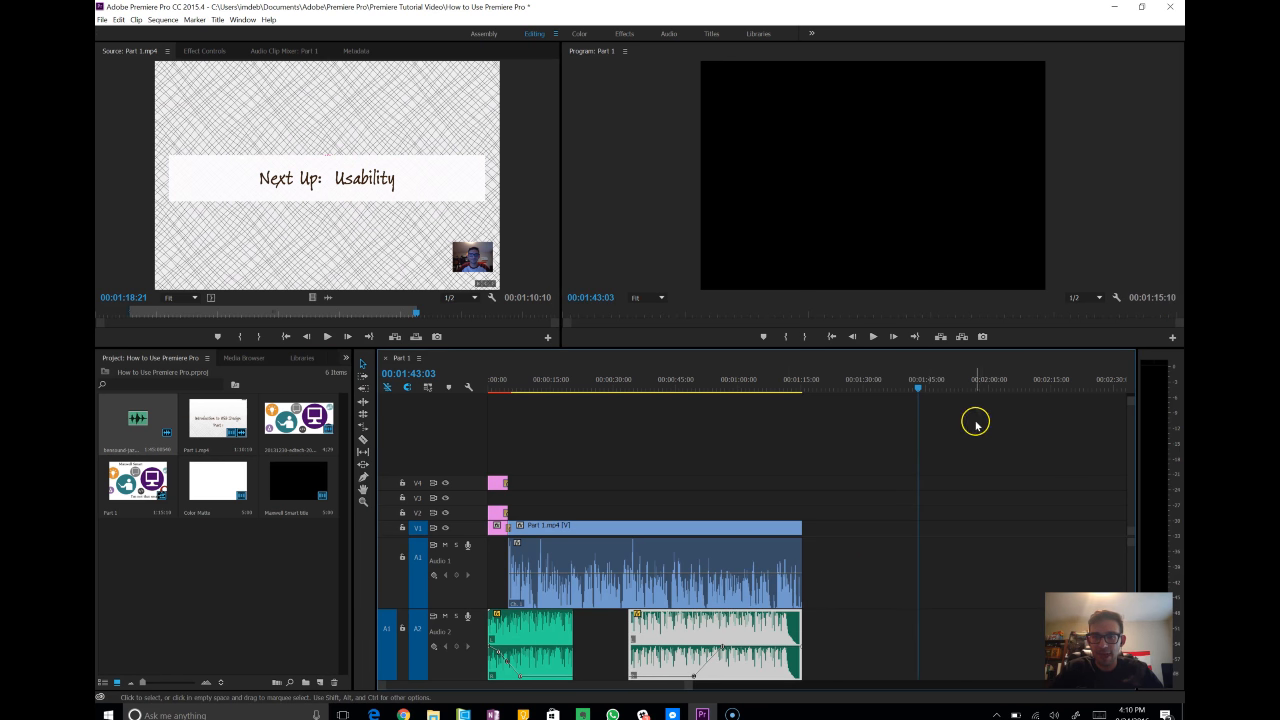
- Play the sequence from about 00:01:05:23 to hear the closing music under the narration
{"action": "left_click_drag", "start_coordinate": [920, 389], "coordinate": [766, 407]}
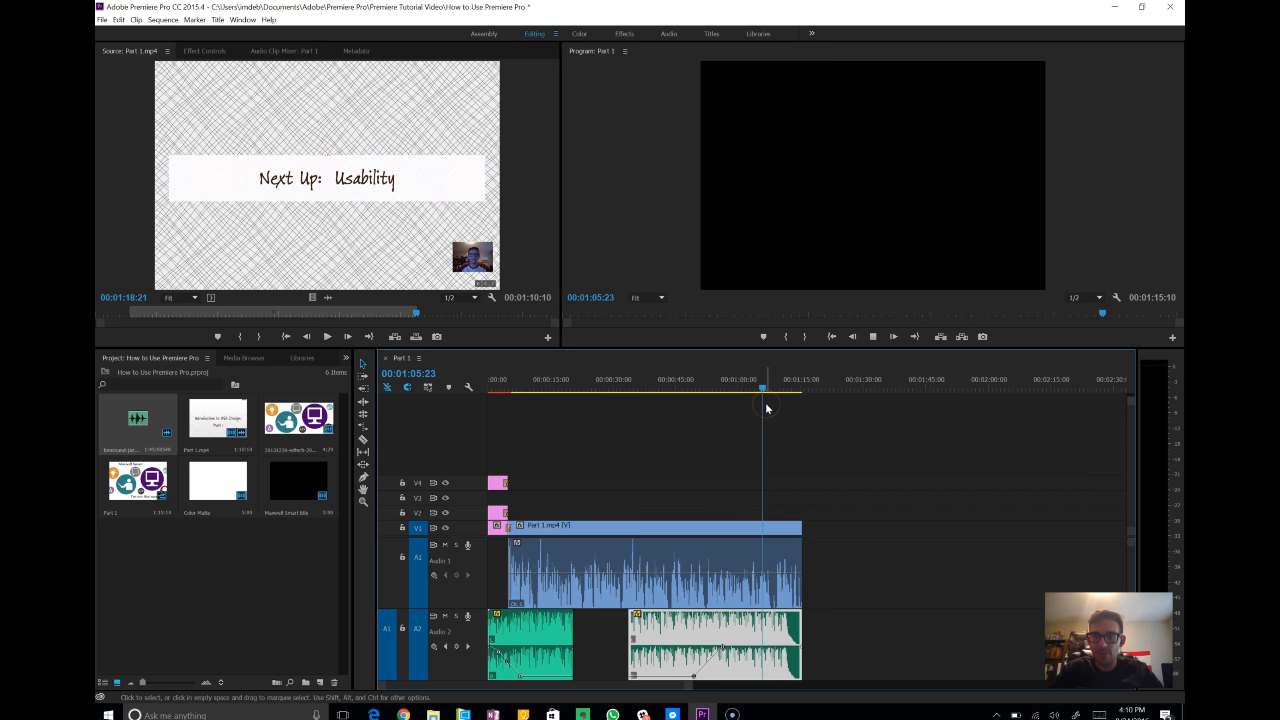
{"action": "key", "text": "space"}
{"action": "left_click", "coordinate": [789, 541]}
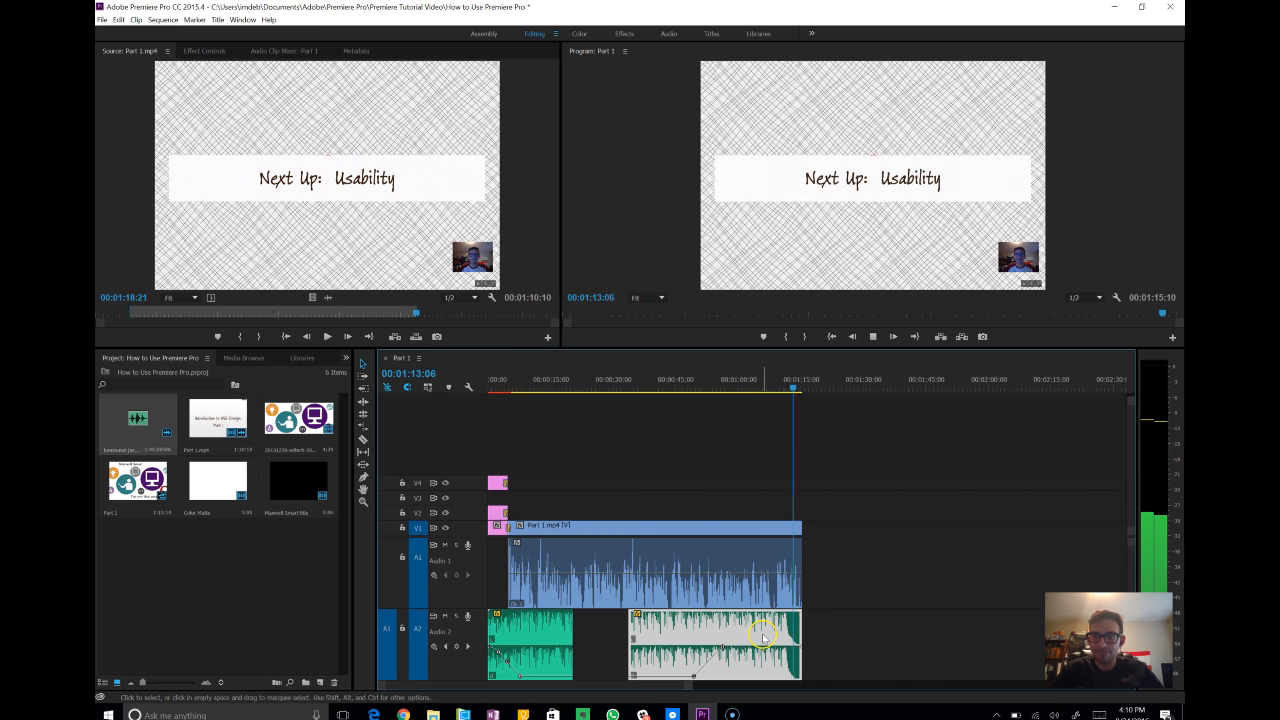
{"action": "key", "text": "space"}
- Move the closing music about five seconds past the end of Part 1, shift its upper volume keyframe later, and return the playhead to 00:01:06:13
{"action": "left_click_drag", "start_coordinate": [761, 628], "coordinate": [783, 628]}
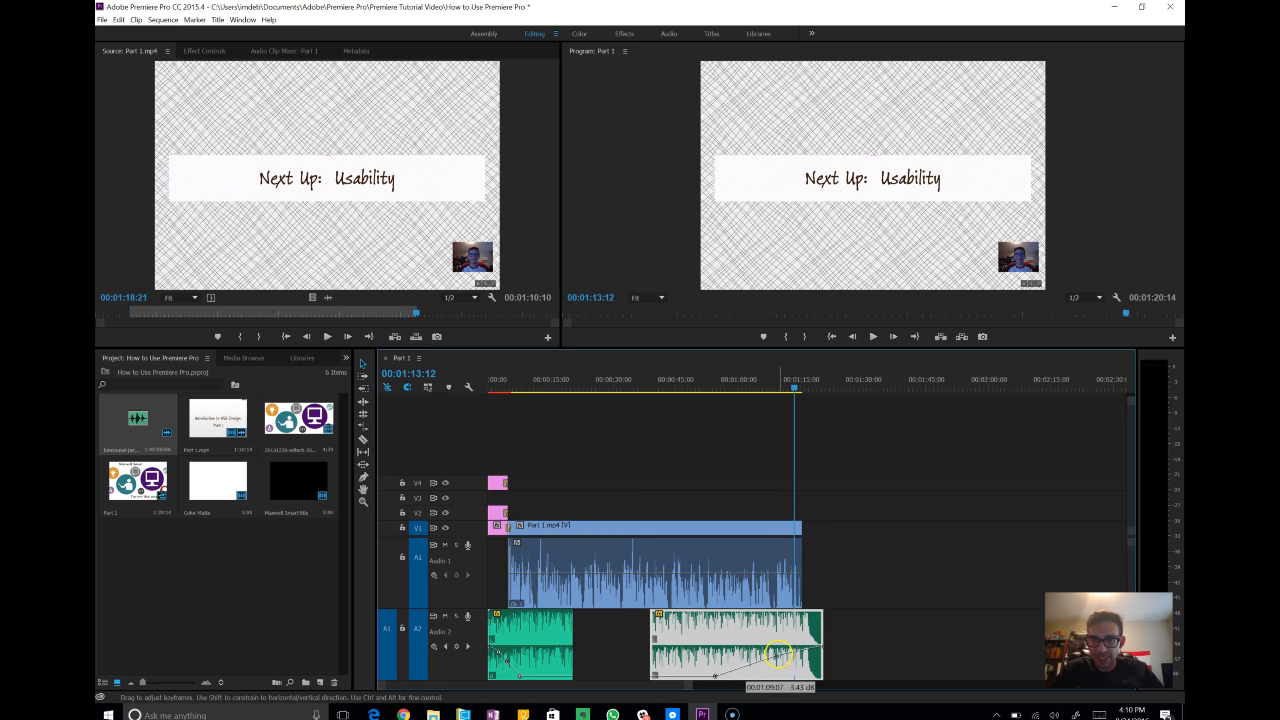
{"action": "left_click_drag", "start_coordinate": [779, 654], "coordinate": [815, 648]}
{"action": "left_click_drag", "start_coordinate": [794, 389], "coordinate": [766, 394]}
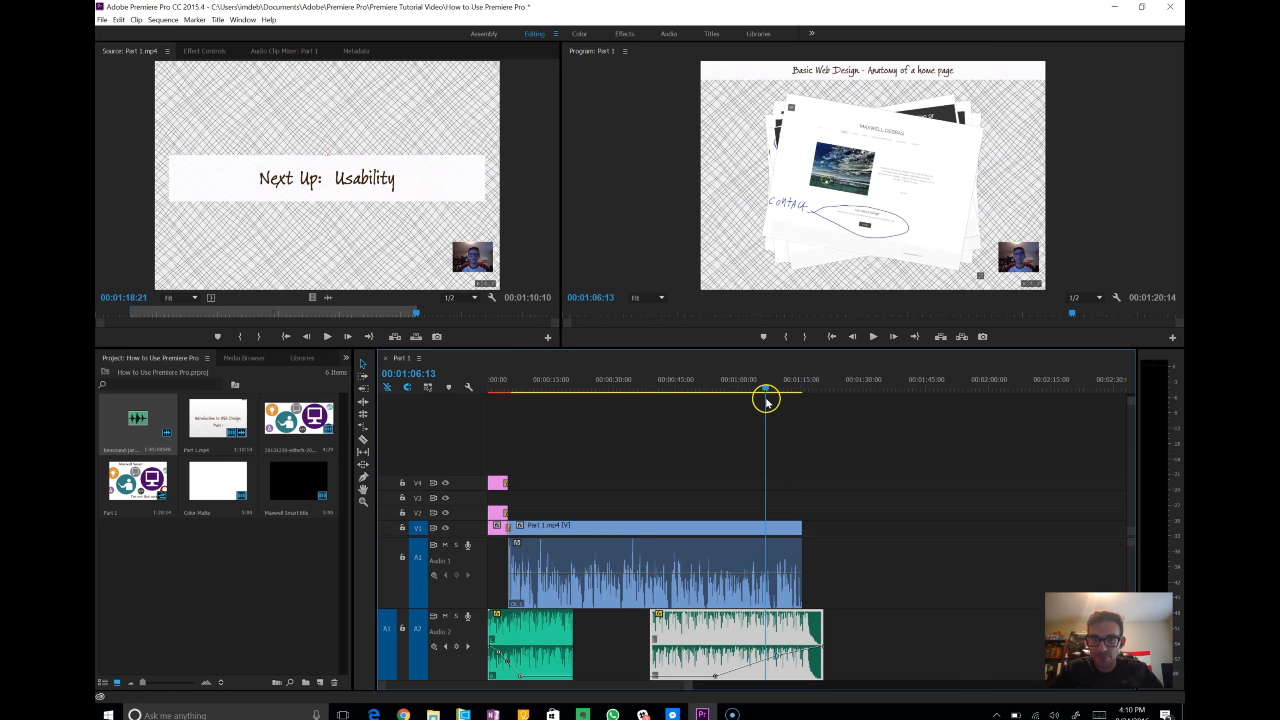
- Lower the closing music's upper volume keyframe near 00:01:08:00 and add another low keyframe near 00:01:16:00 with the Pen tool
{"action": "key", "text": "space"}
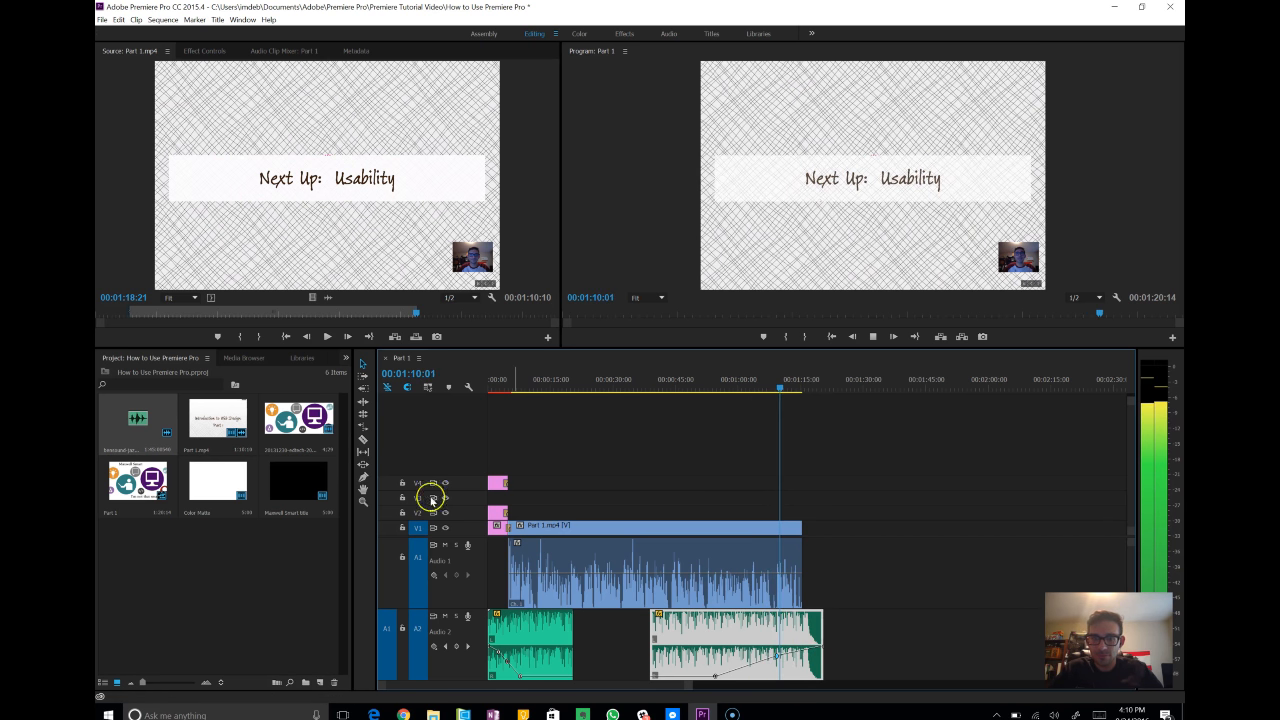
{"action": "left_click", "coordinate": [363, 477]}
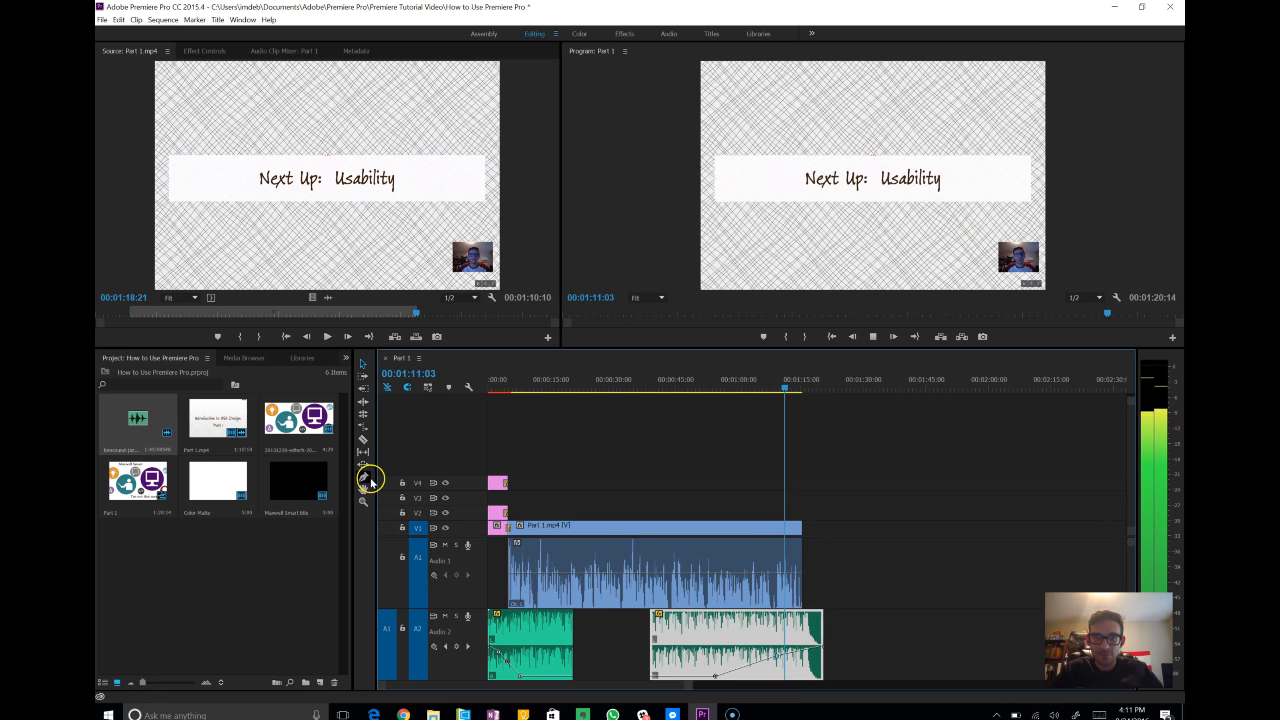
{"action": "left_click", "coordinate": [800, 659]}
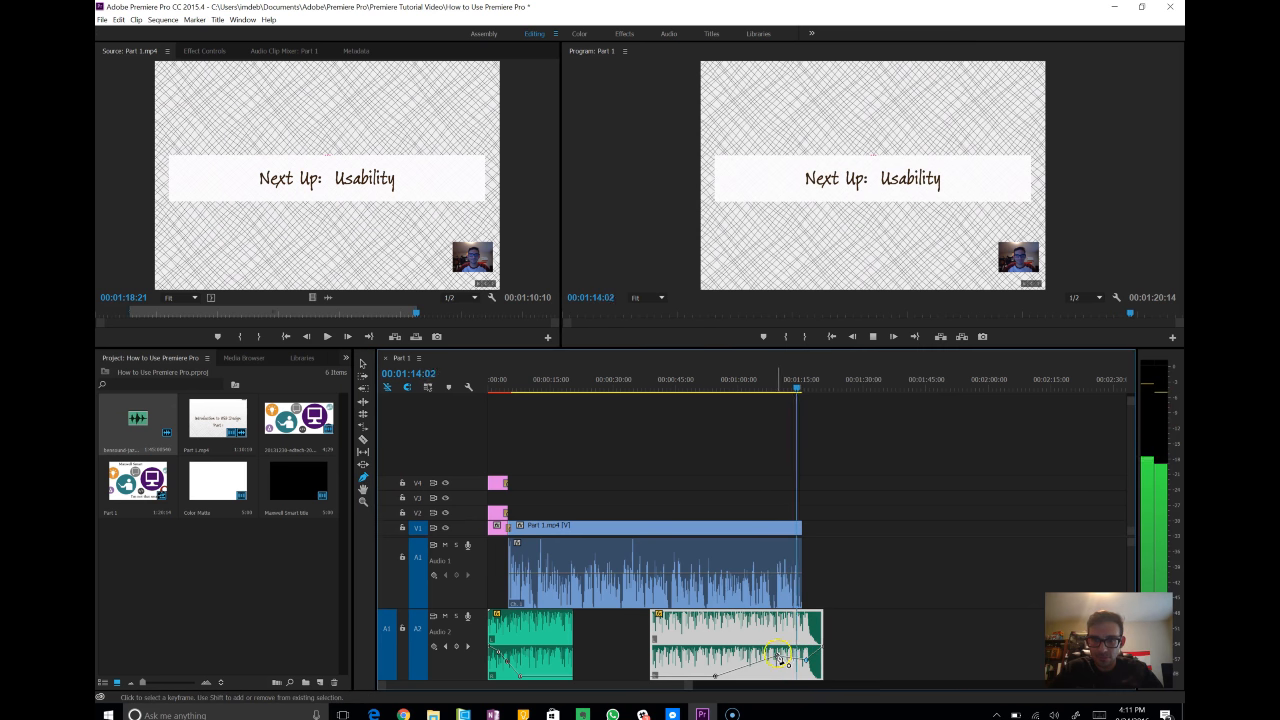
{"action": "left_click_drag", "start_coordinate": [800, 659], "coordinate": [775, 665]}
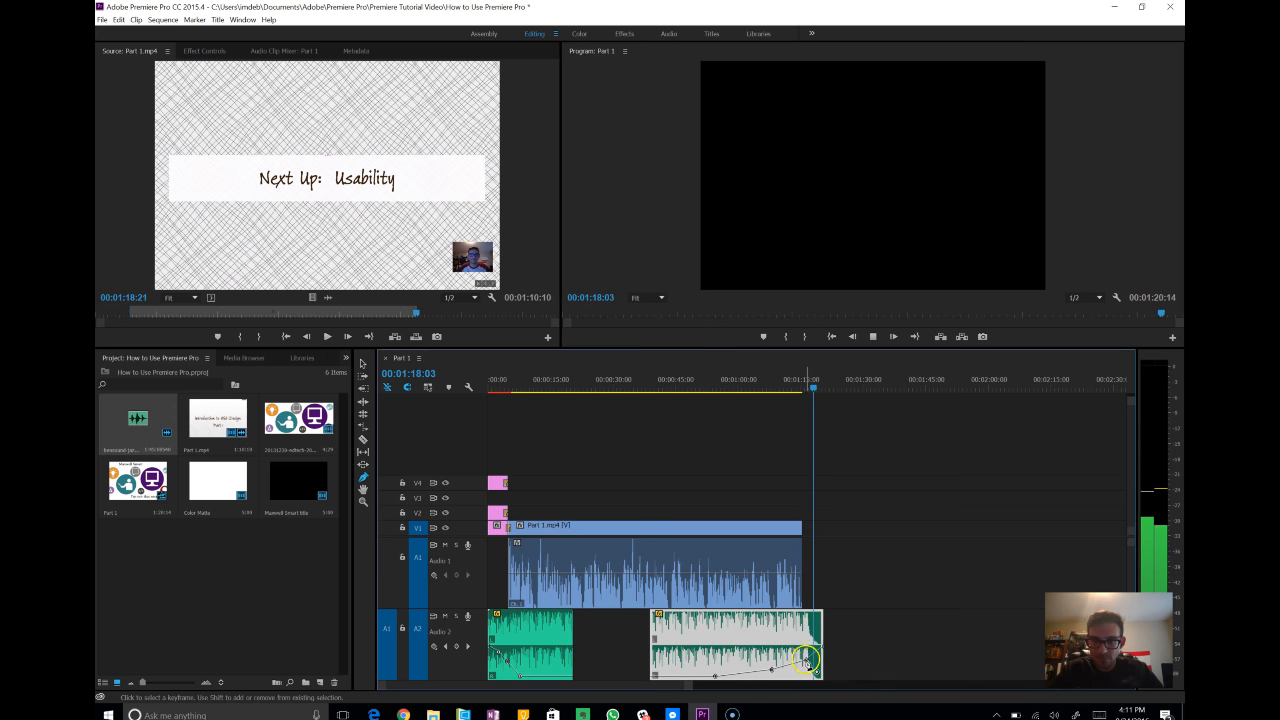
{"action": "left_click", "coordinate": [808, 667]}
{"action": "left_click", "coordinate": [818, 378]}
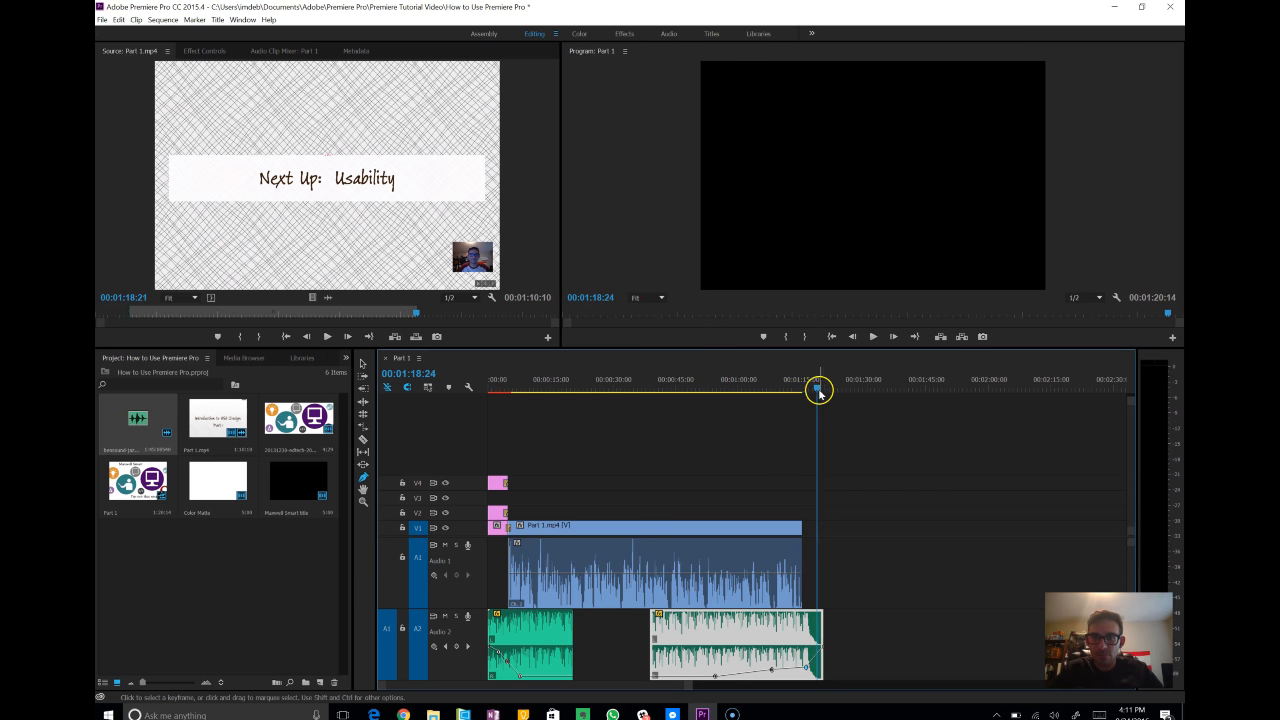
- Move the closing music's low-volume keyframe to about 00:01:03:00 and its middle keyframe to about 00:01:12:00 while playing back the ending
{"action": "left_click_drag", "start_coordinate": [817, 389], "coordinate": [766, 400]}
{"action": "key", "text": "space"}
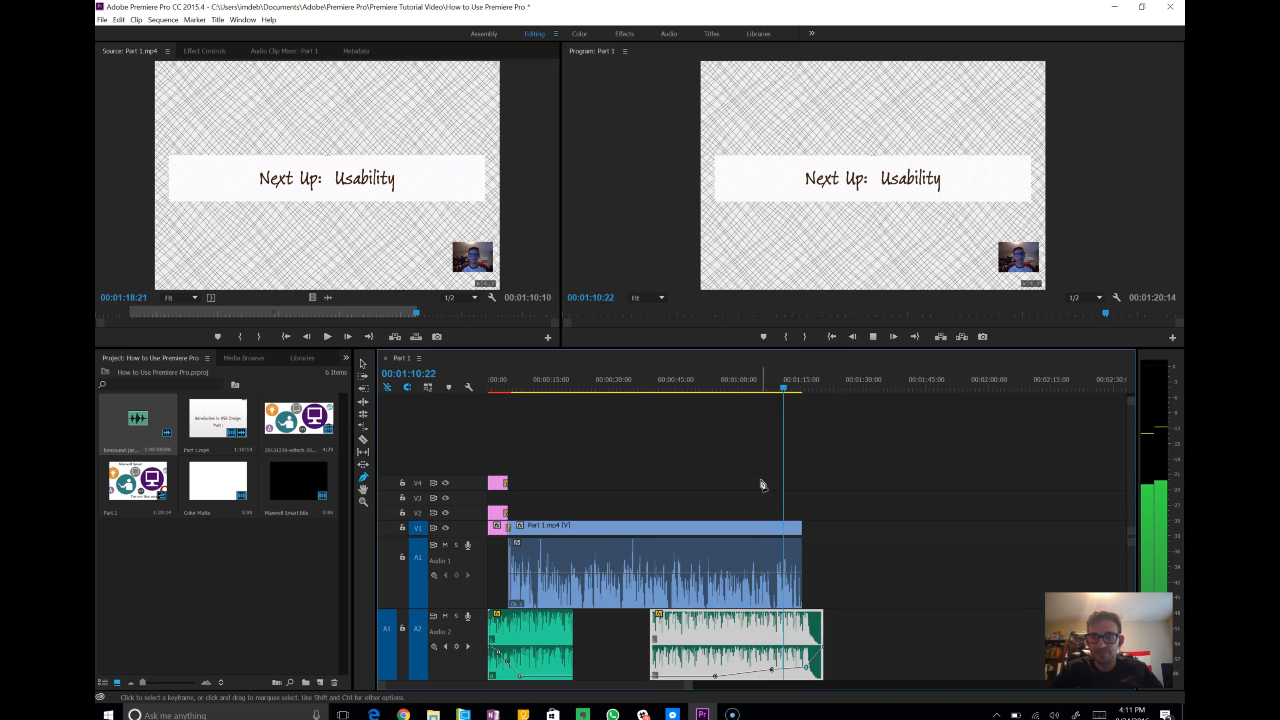
{"action": "left_click_drag", "start_coordinate": [716, 677], "coordinate": [753, 676]}
{"action": "key", "text": "space"}
{"action": "left_click_drag", "start_coordinate": [800, 389], "coordinate": [718, 410]}
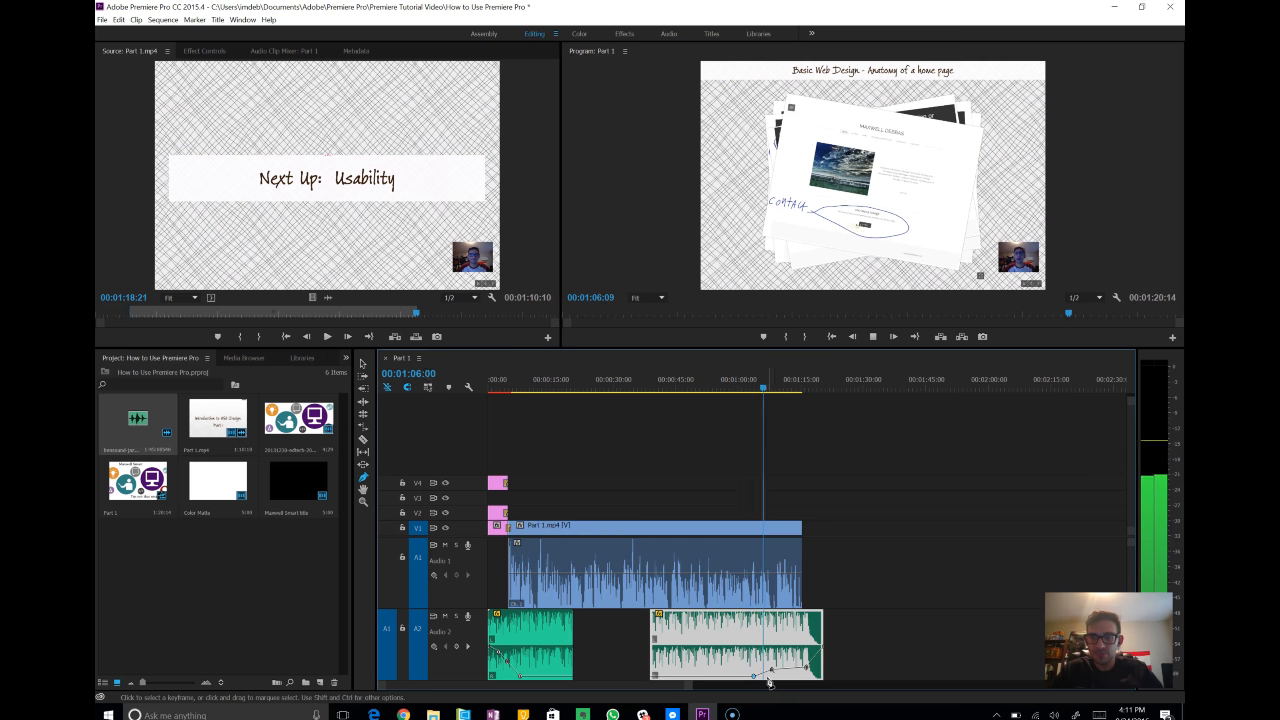
{"action": "left_click_drag", "start_coordinate": [770, 672], "coordinate": [791, 676]}
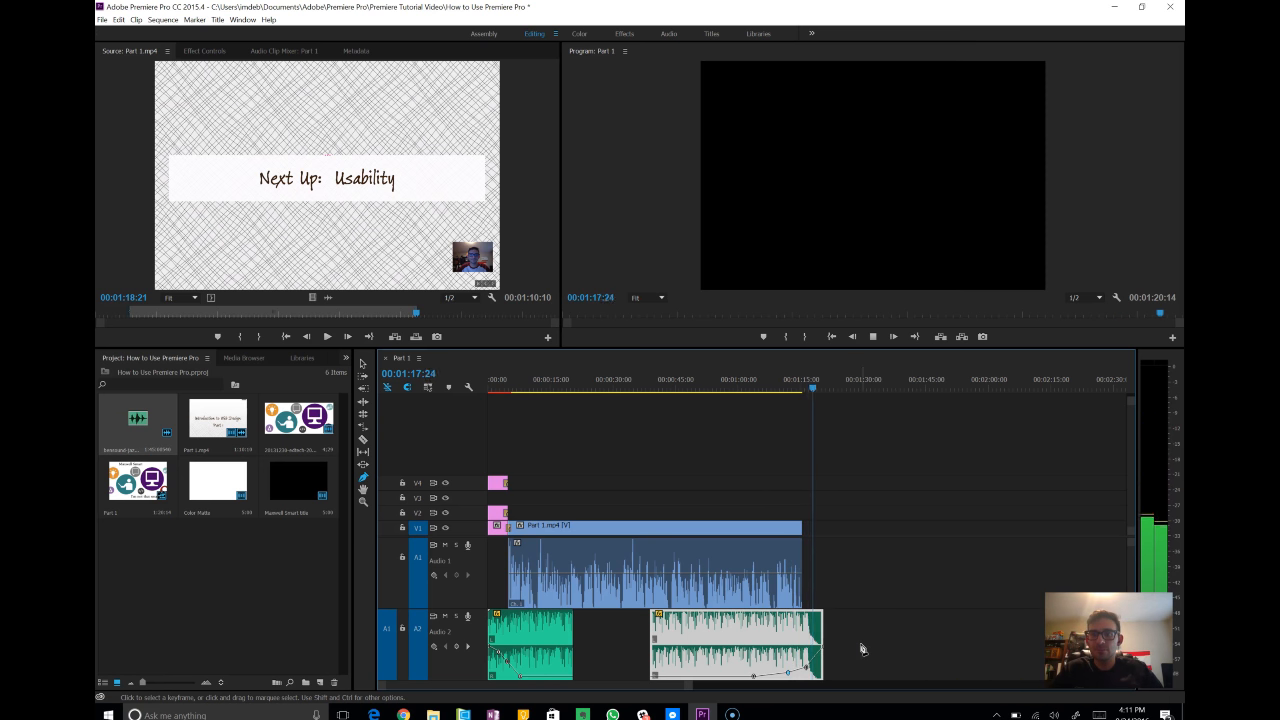
{"action": "key", "text": "space"}
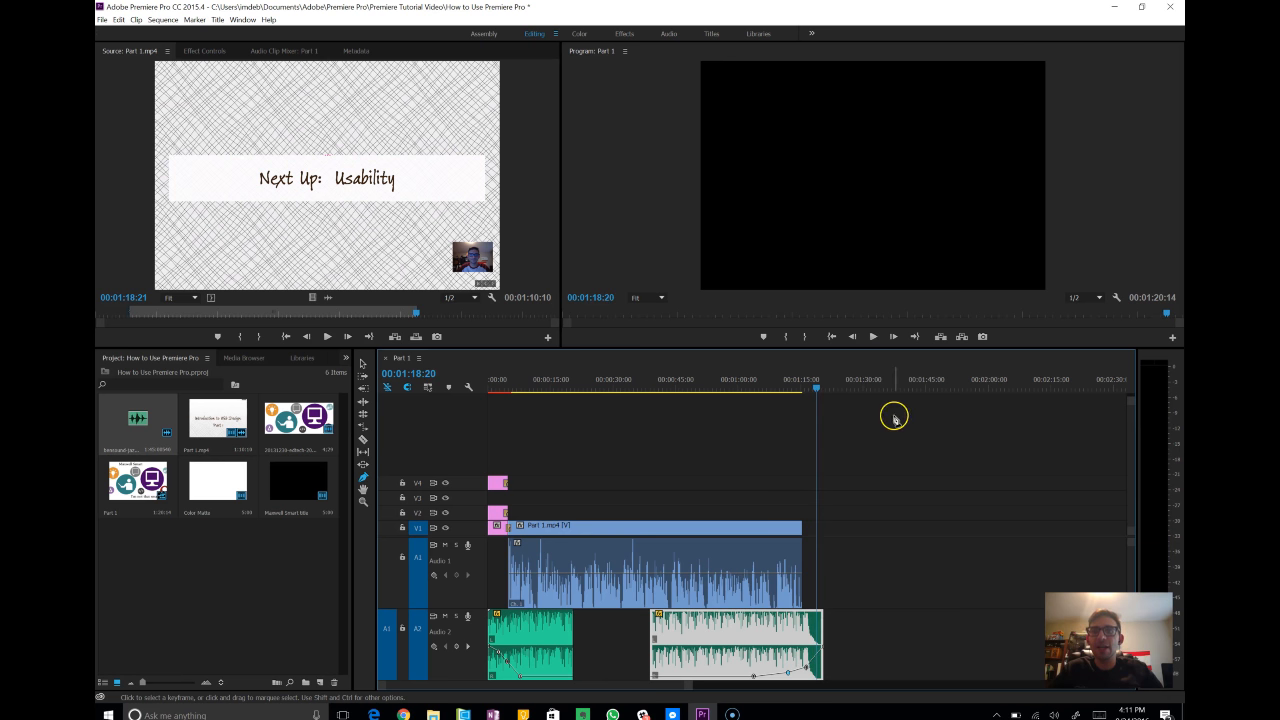
- Copy the intro clips on V1, V2 and V4 and paste them at the end of Part 1.mp4, at 00:01:15:14
{"action": "left_click", "coordinate": [363, 364]}
{"action": "left_click", "coordinate": [551, 393]}
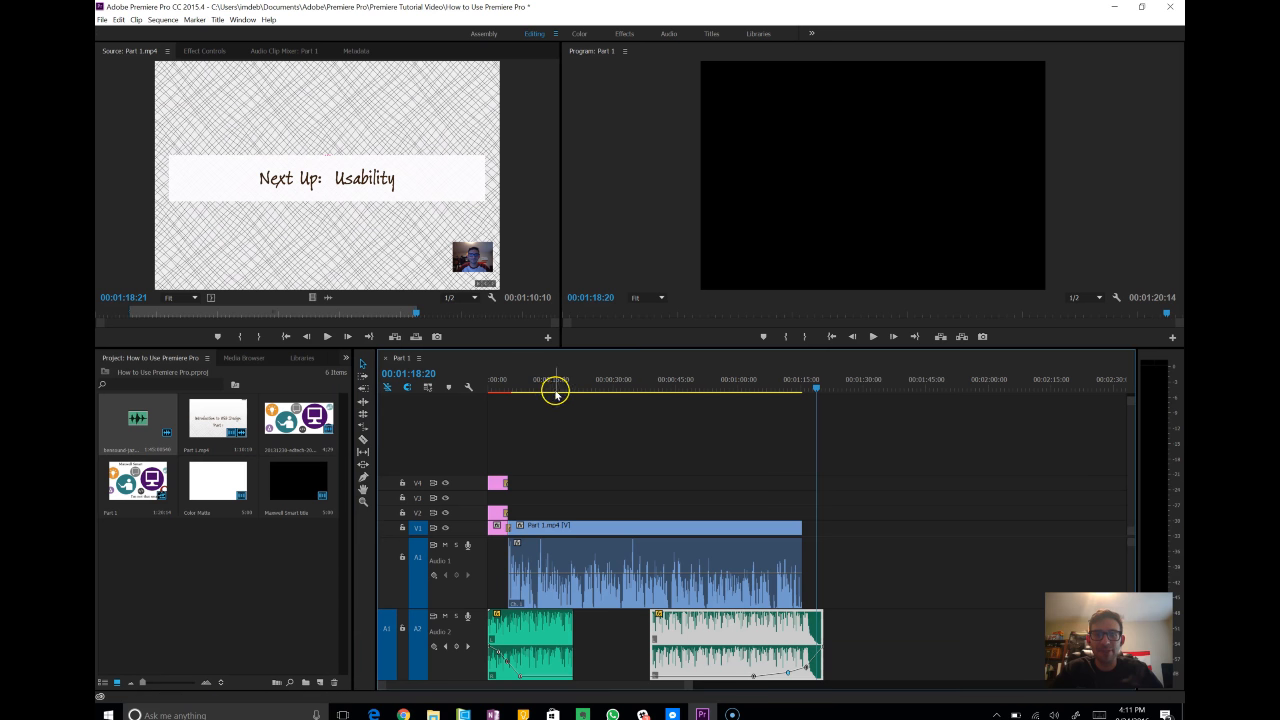
{"action": "left_click_drag", "start_coordinate": [817, 393], "coordinate": [577, 393]}
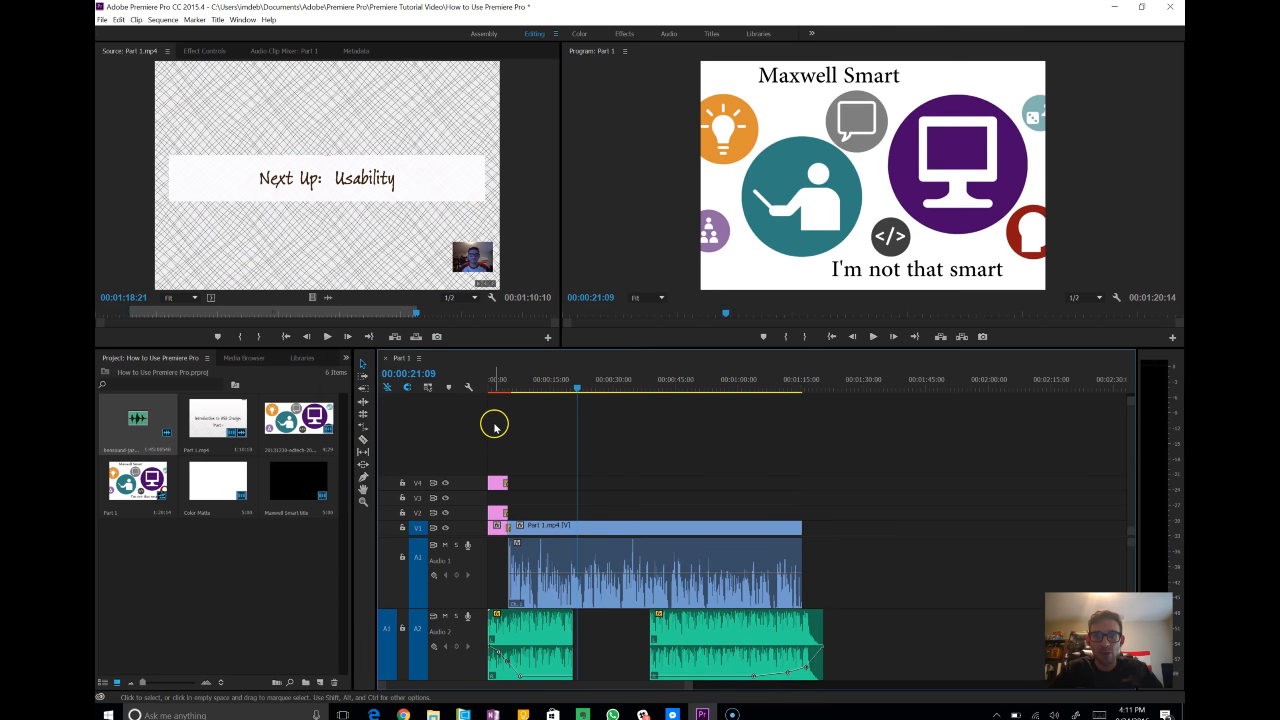
{"action": "left_click_drag", "start_coordinate": [494, 527], "coordinate": [492, 546]}
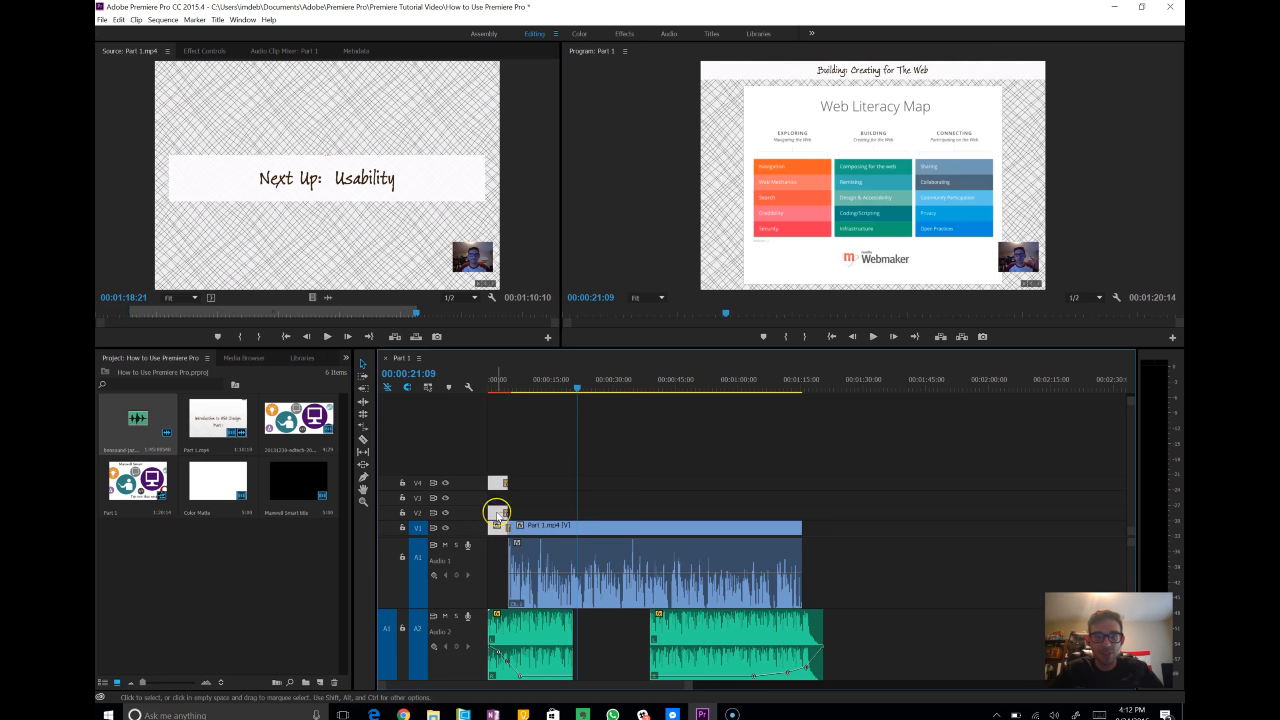
{"action": "right_click", "coordinate": [497, 513]}
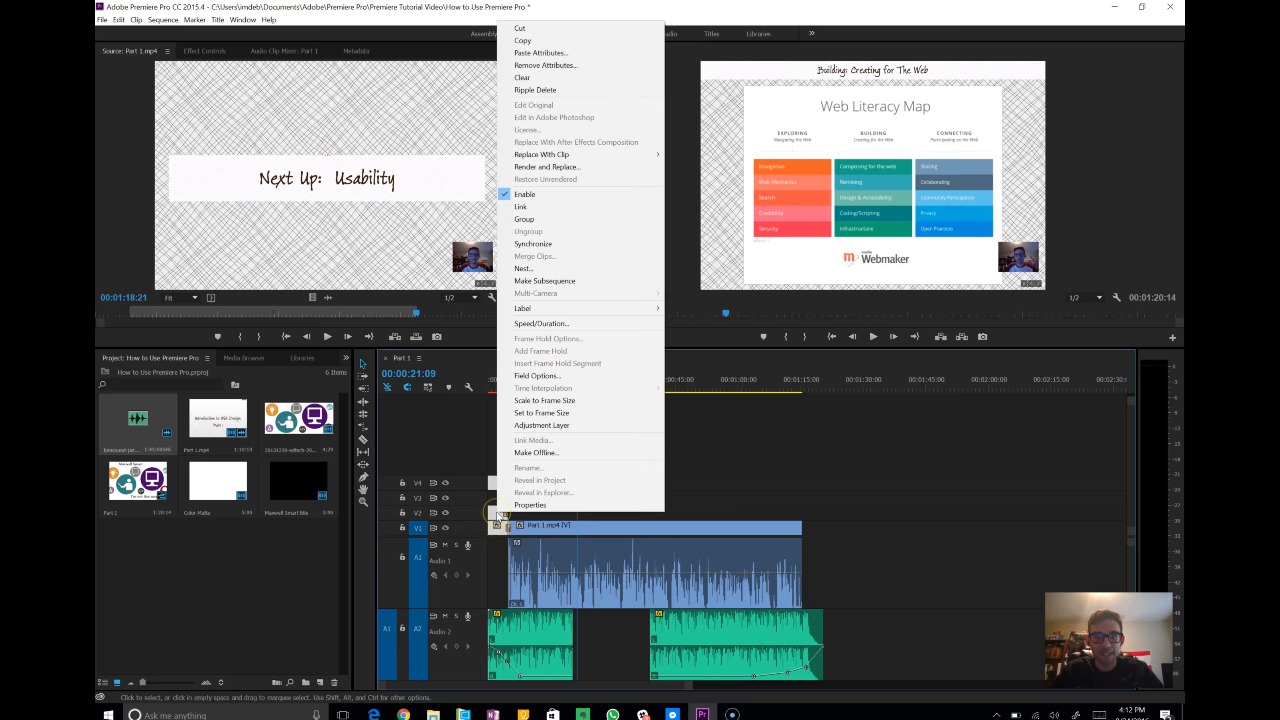
{"action": "left_click", "coordinate": [610, 51]}
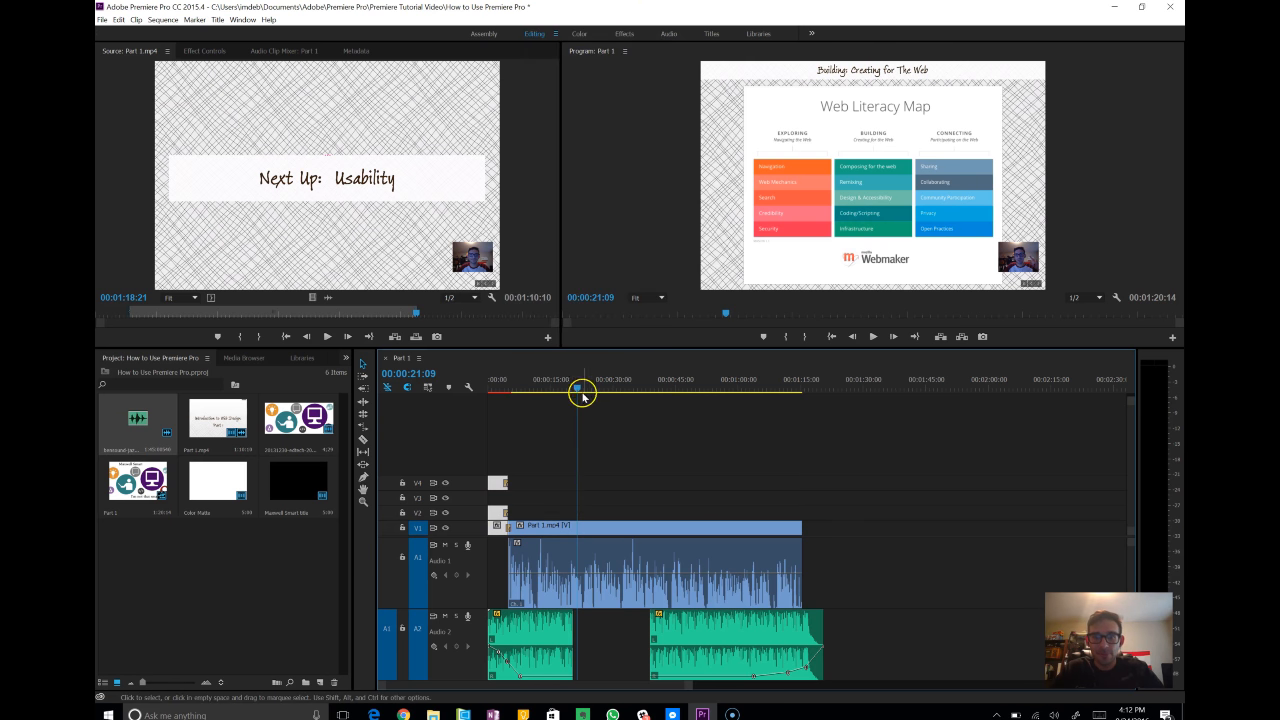
{"action": "left_click_drag", "start_coordinate": [578, 390], "coordinate": [805, 400]}
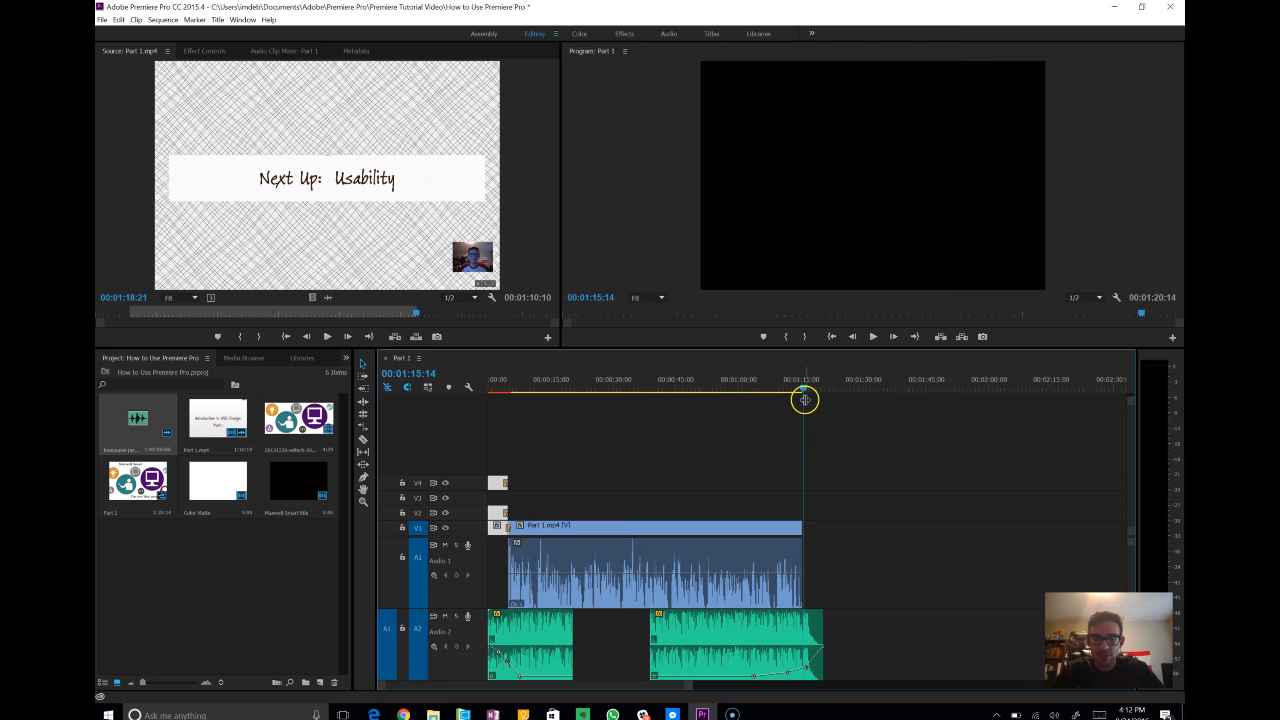
{"action": "key", "text": "ctrl+v"}
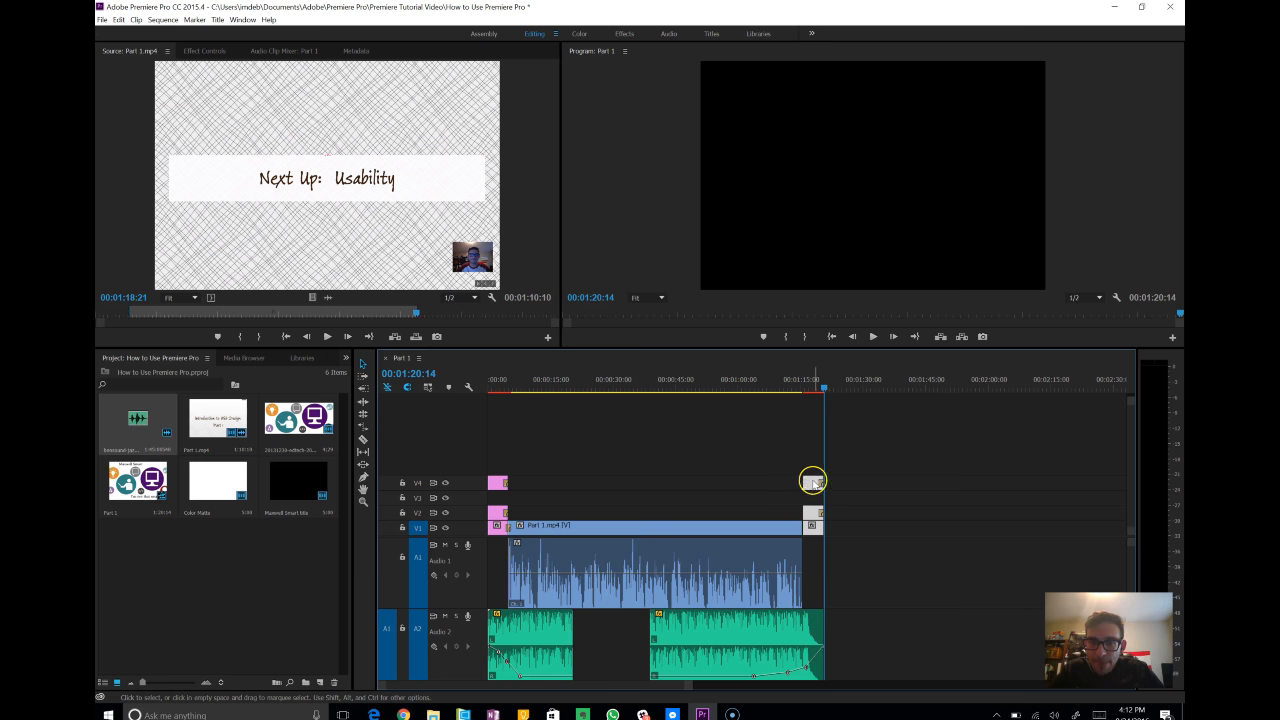
- Play the ending from about 00:01:12:00 to check the pasted closing clips
{"action": "left_click_drag", "start_coordinate": [823, 388], "coordinate": [789, 404]}
{"action": "key", "text": "space"}
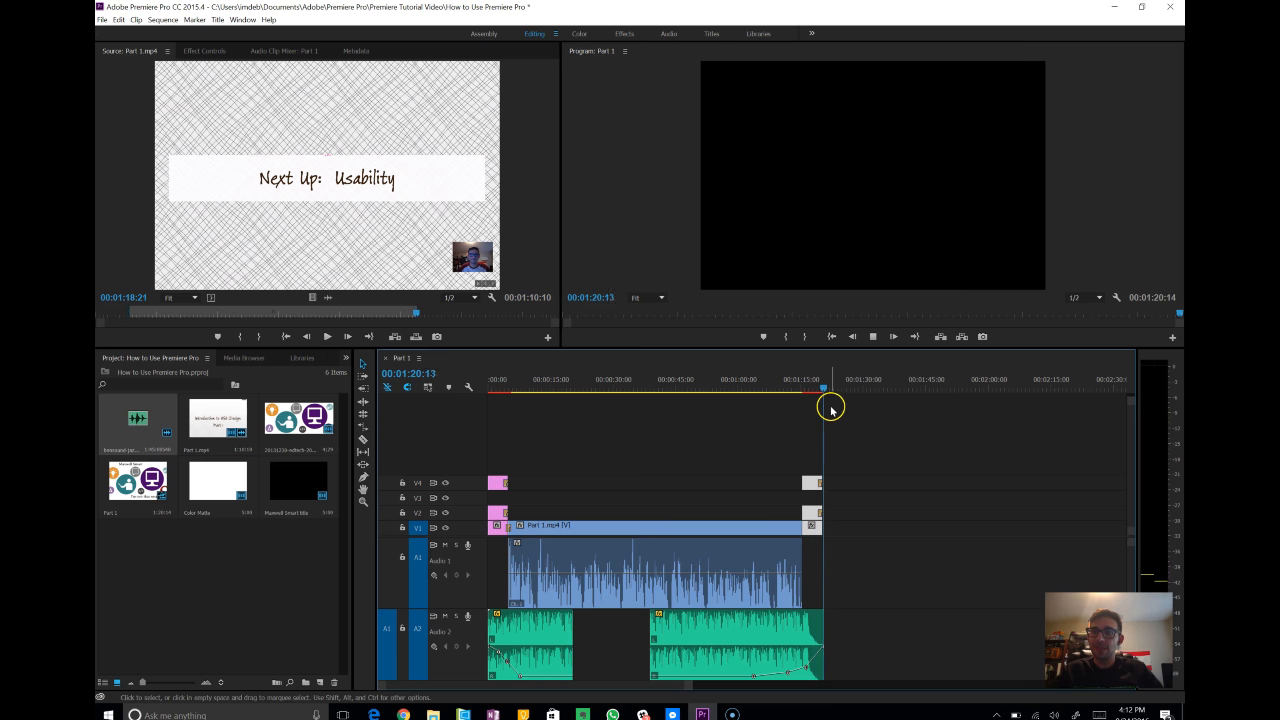
{"action": "key", "text": "space"}
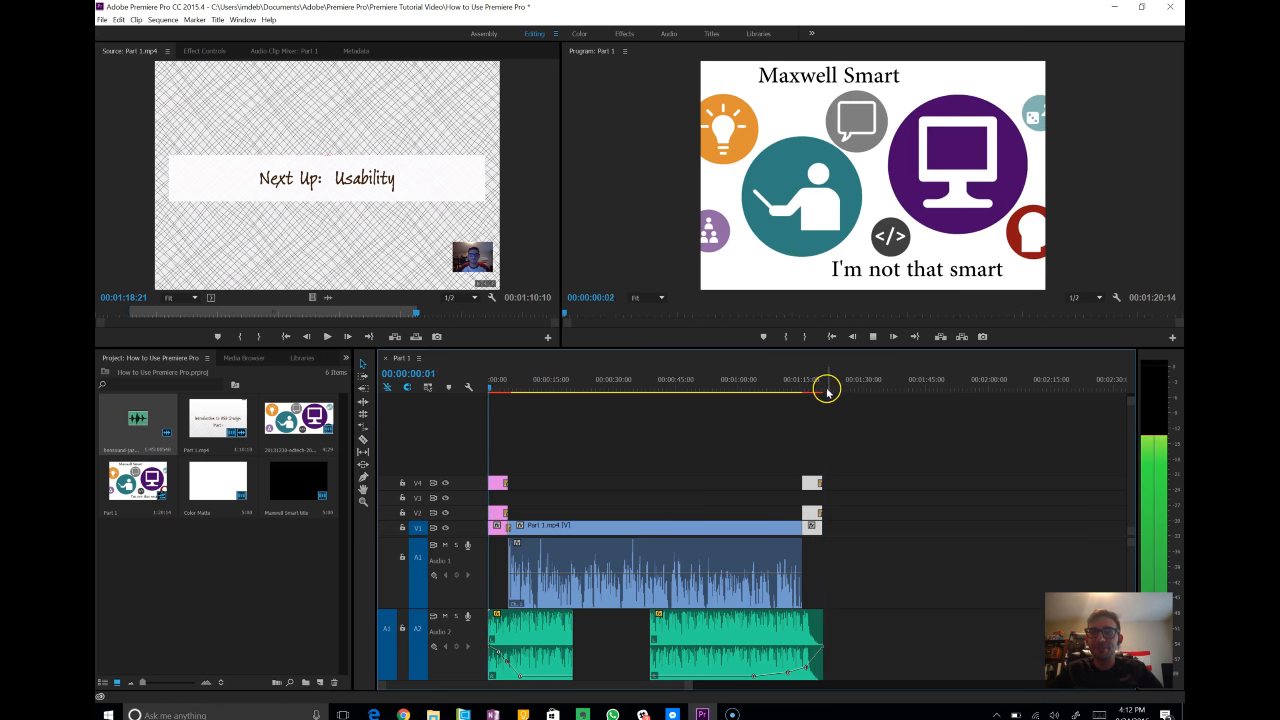
- Play the sequence from 00:00:00:00 to check the opening, and from 00:01:02:05 to the end to check the closing
{"action": "left_click", "coordinate": [501, 385]}
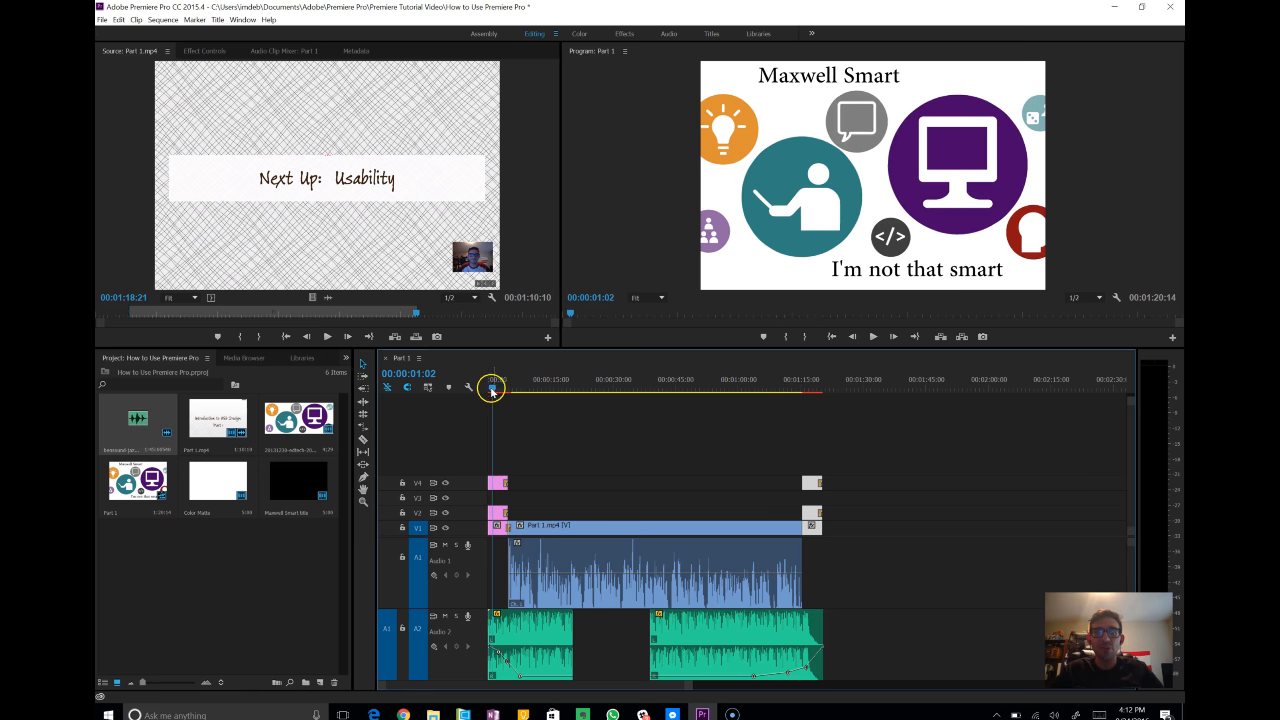
{"action": "left_click_drag", "start_coordinate": [492, 388], "coordinate": [421, 414]}
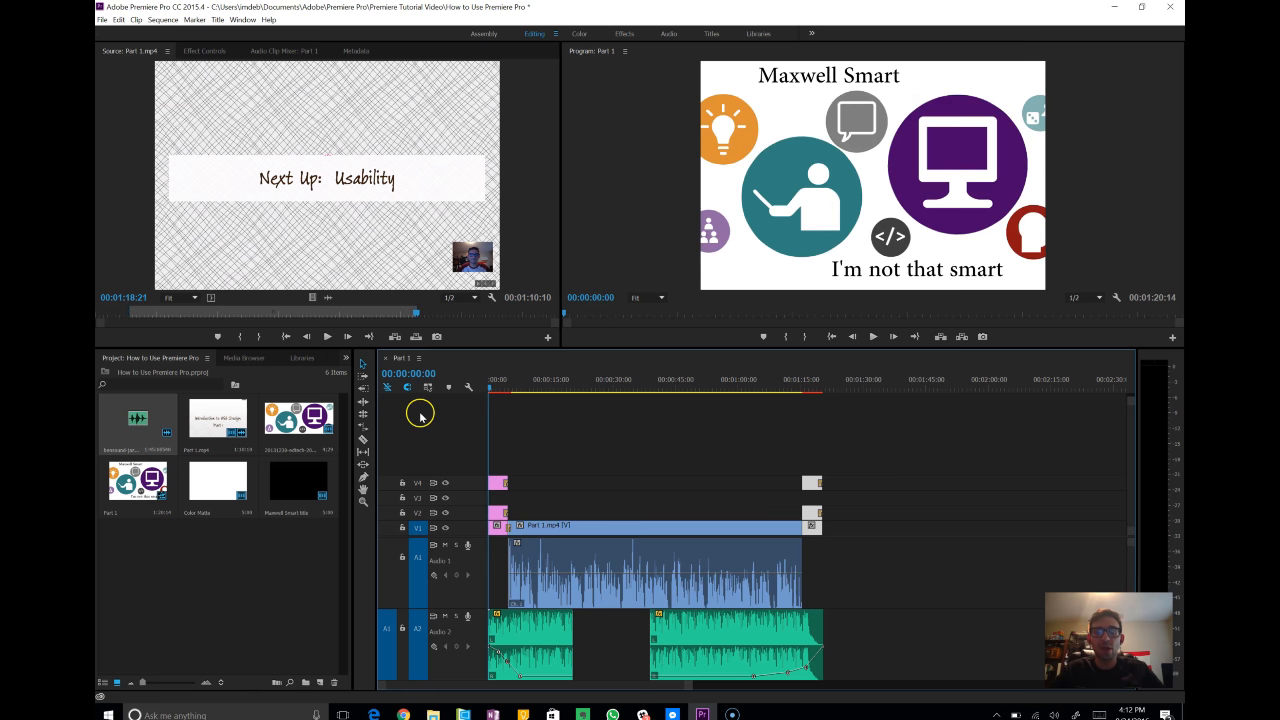
{"action": "left_click", "coordinate": [523, 423]}
{"action": "key", "text": "space"}
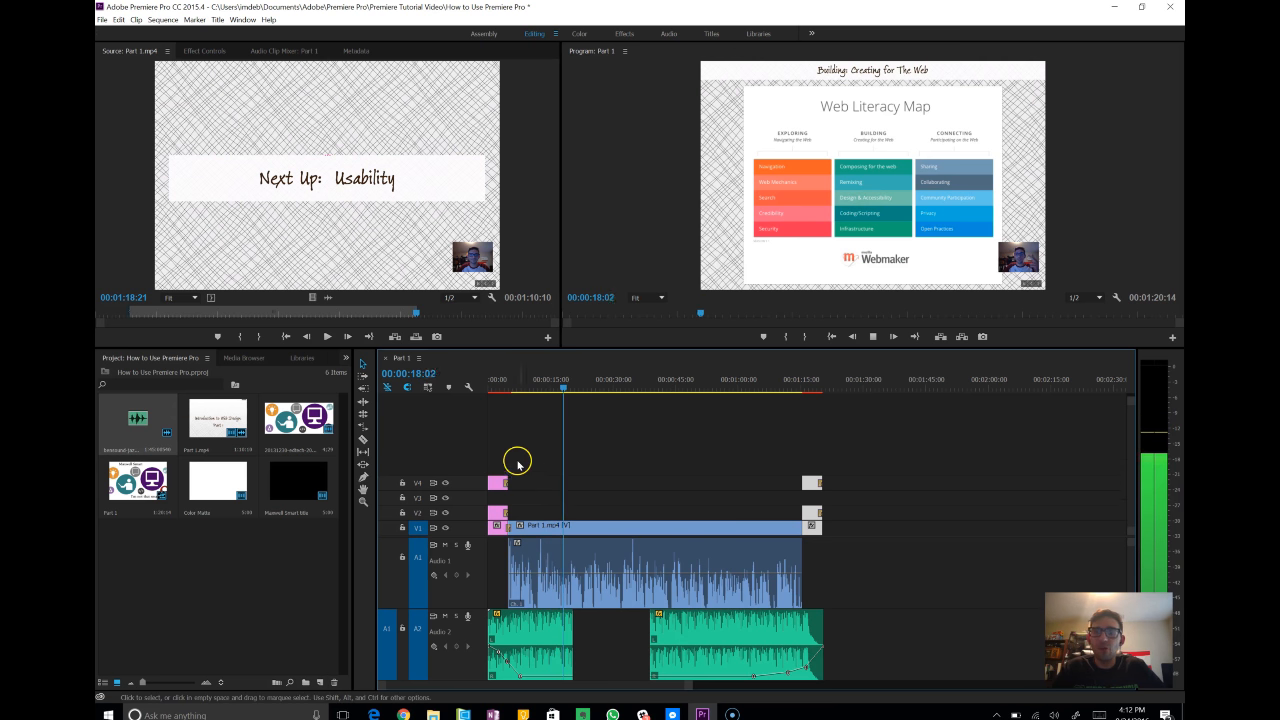
{"action": "left_click_drag", "start_coordinate": [565, 388], "coordinate": [745, 418]}
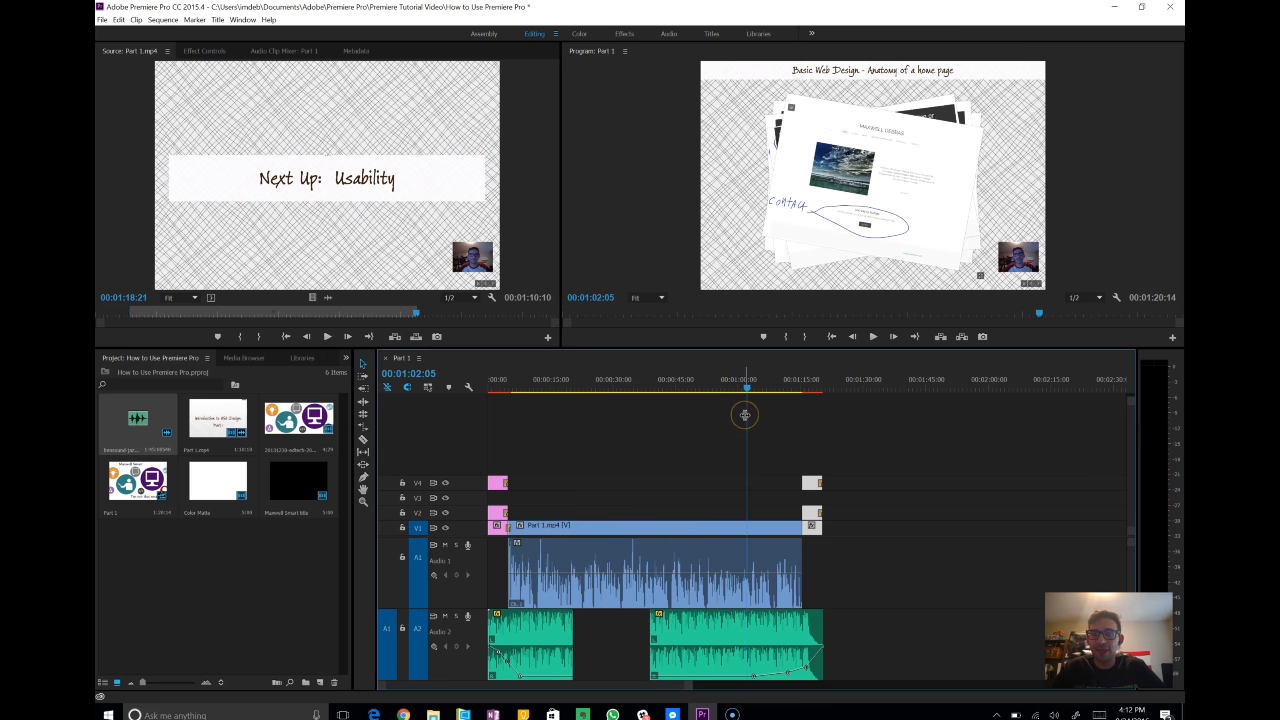
{"action": "key", "text": "space"}
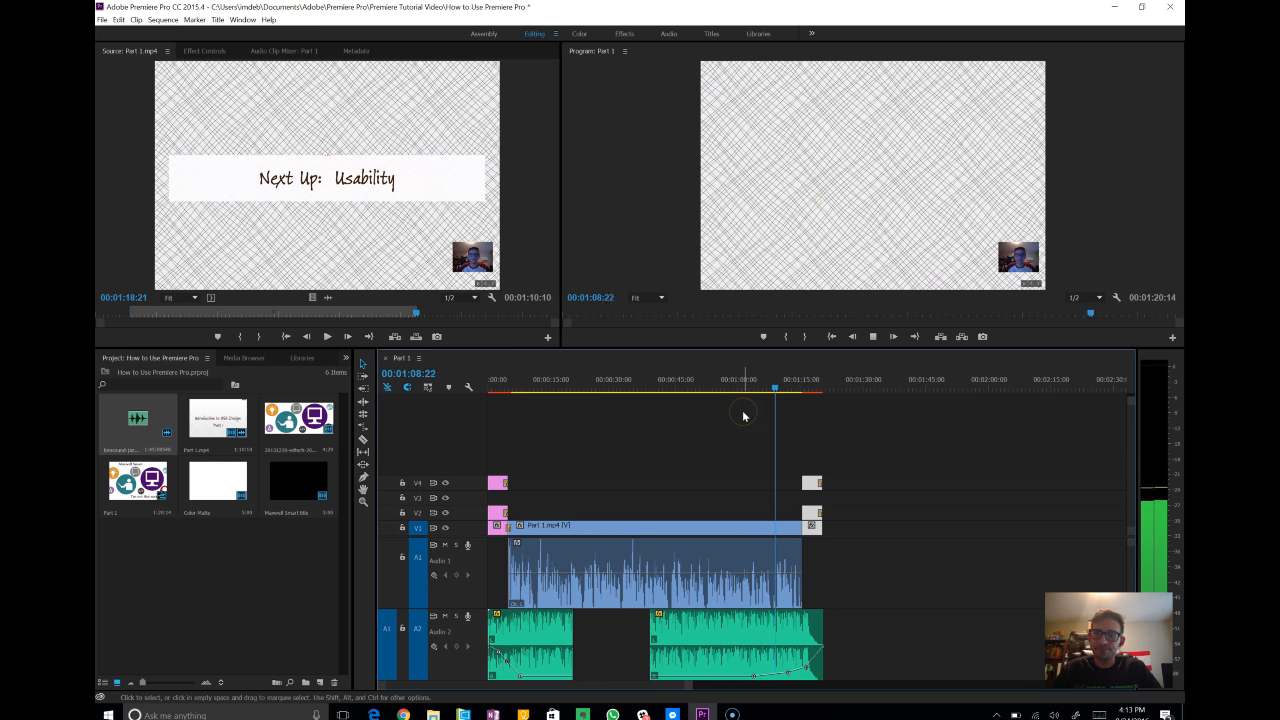
{"action": "left_click", "coordinate": [753, 615]}
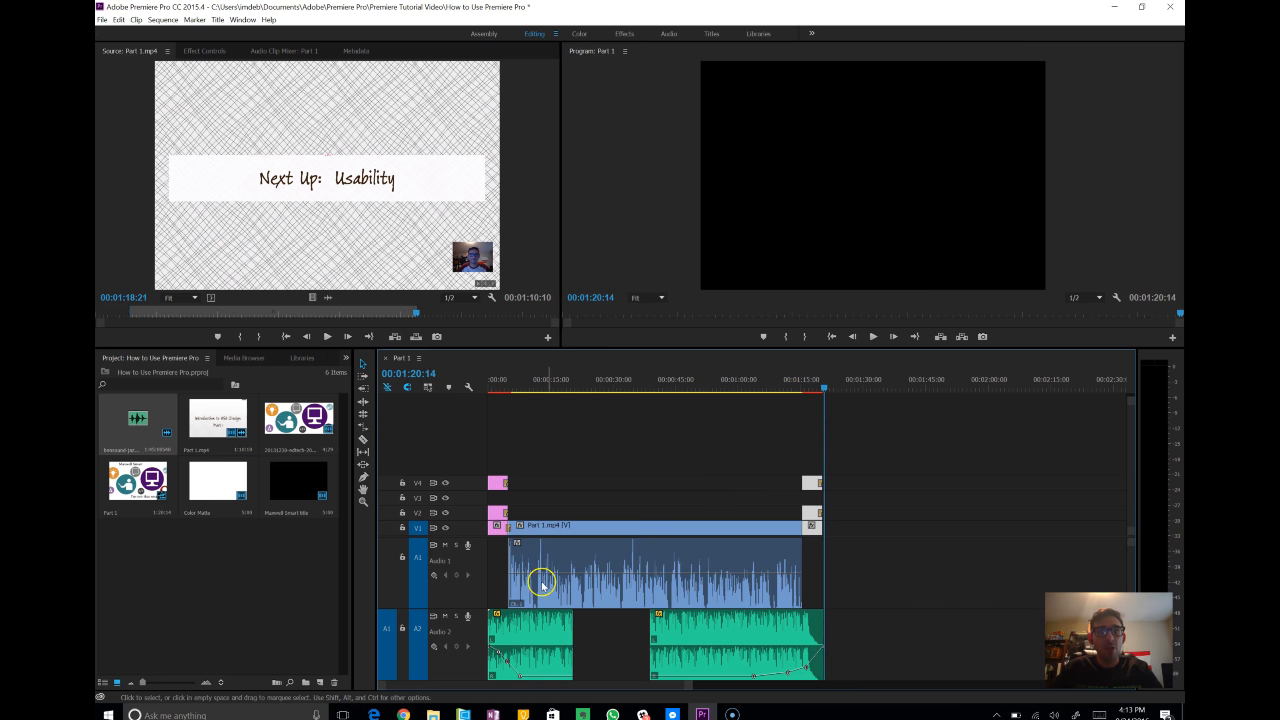
{"action": "left_click", "coordinate": [250, 357]}
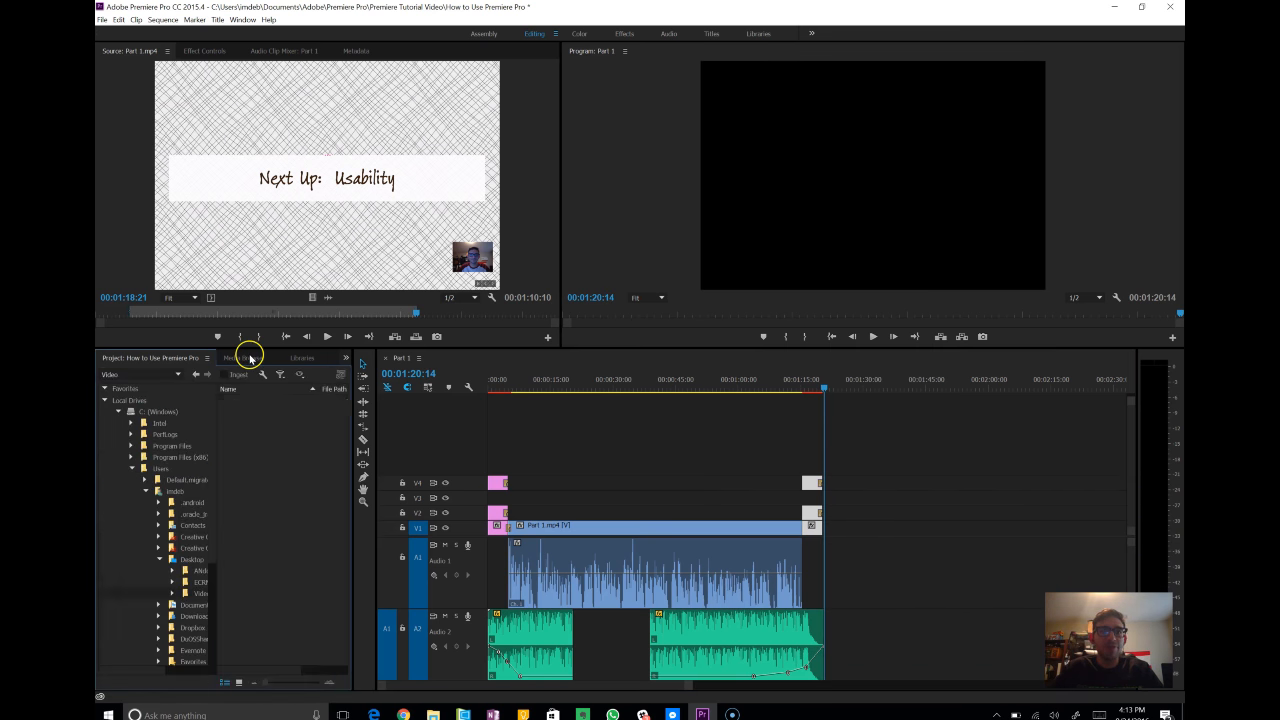
{"action": "left_click", "coordinate": [127, 360]}
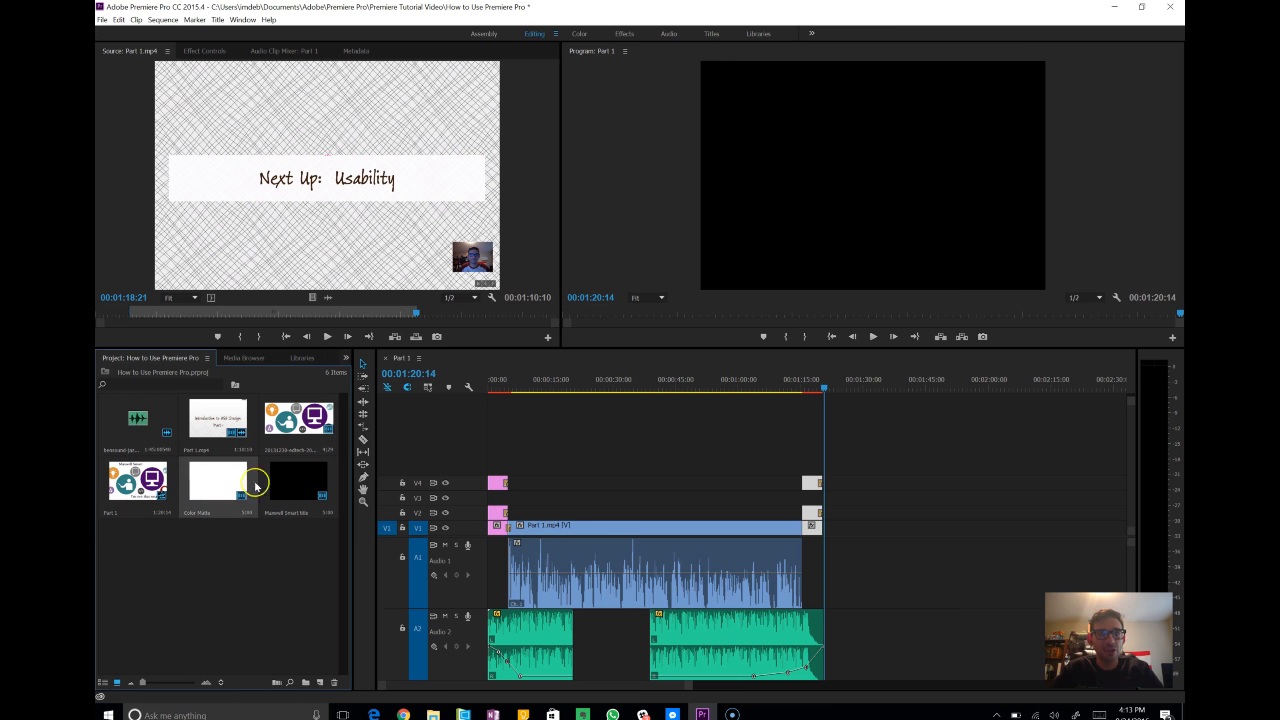
{"action": "left_click", "coordinate": [310, 416]}
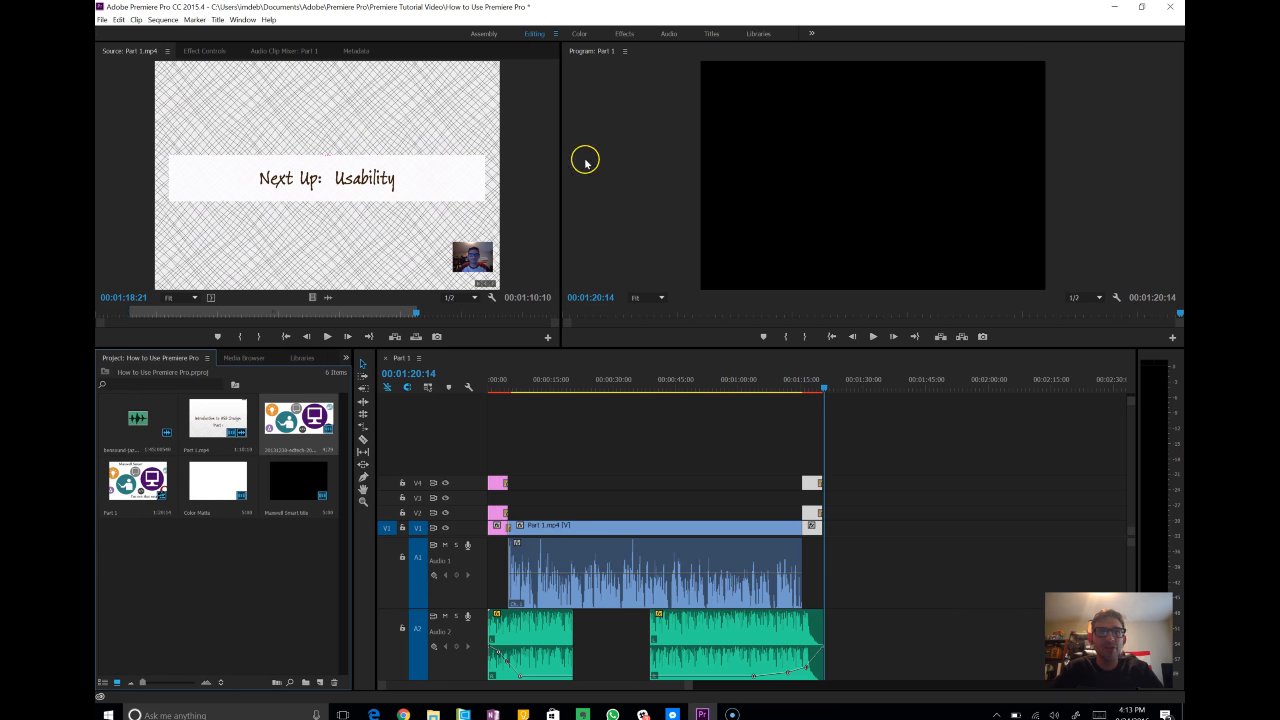
{"action": "left_click", "coordinate": [217, 19]}
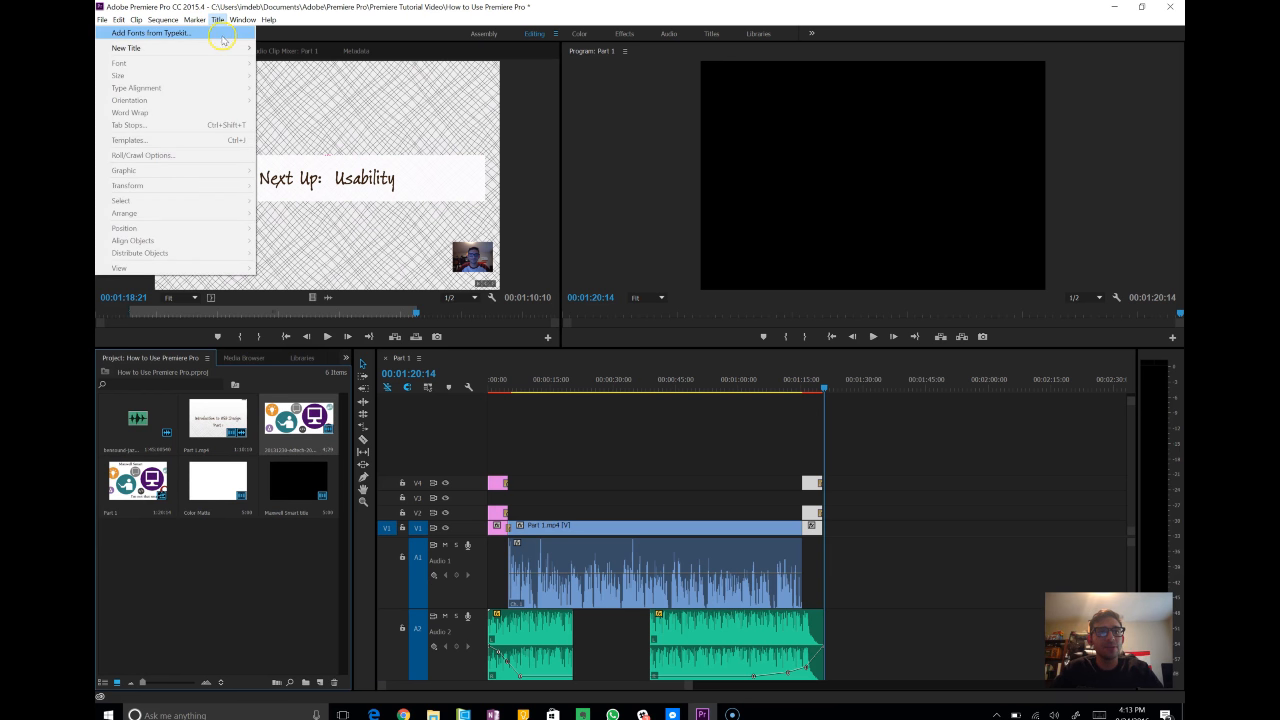
{"action": "mouse_move", "coordinate": [223, 48]}
{"action": "left_click", "coordinate": [290, 47]}
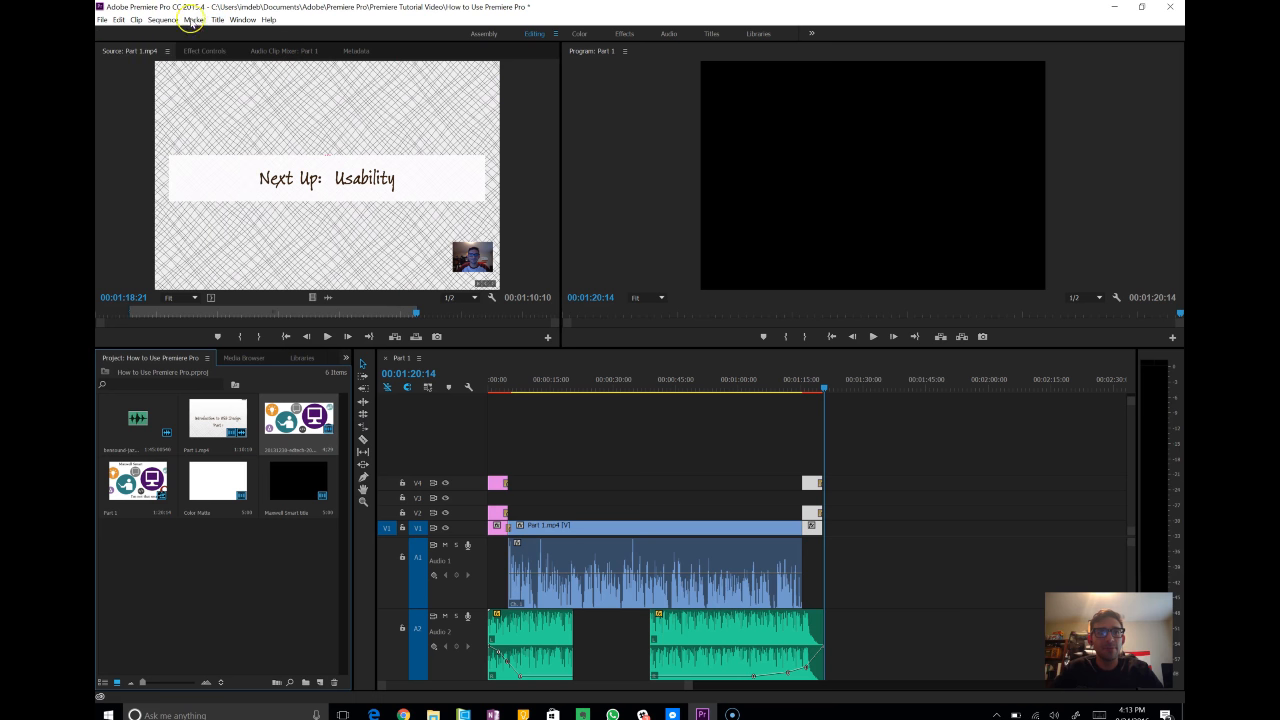
{"action": "left_click", "coordinate": [102, 20]}
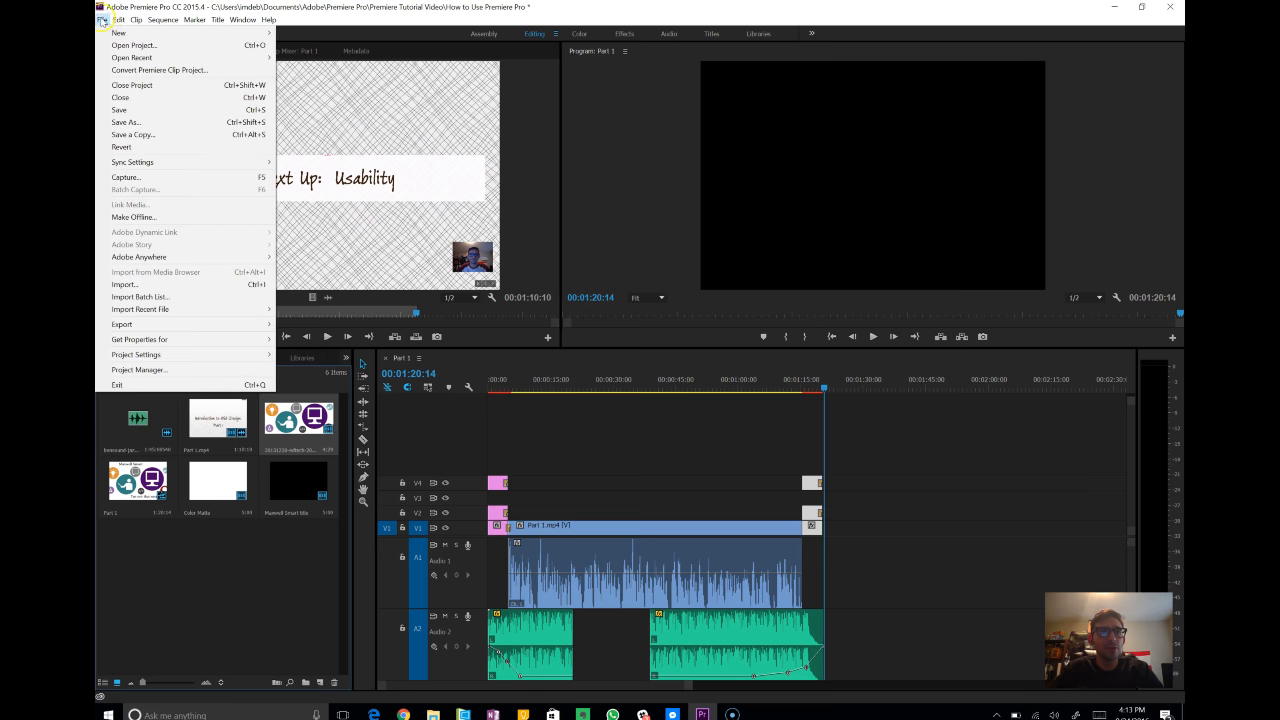
{"action": "mouse_move", "coordinate": [110, 33]}
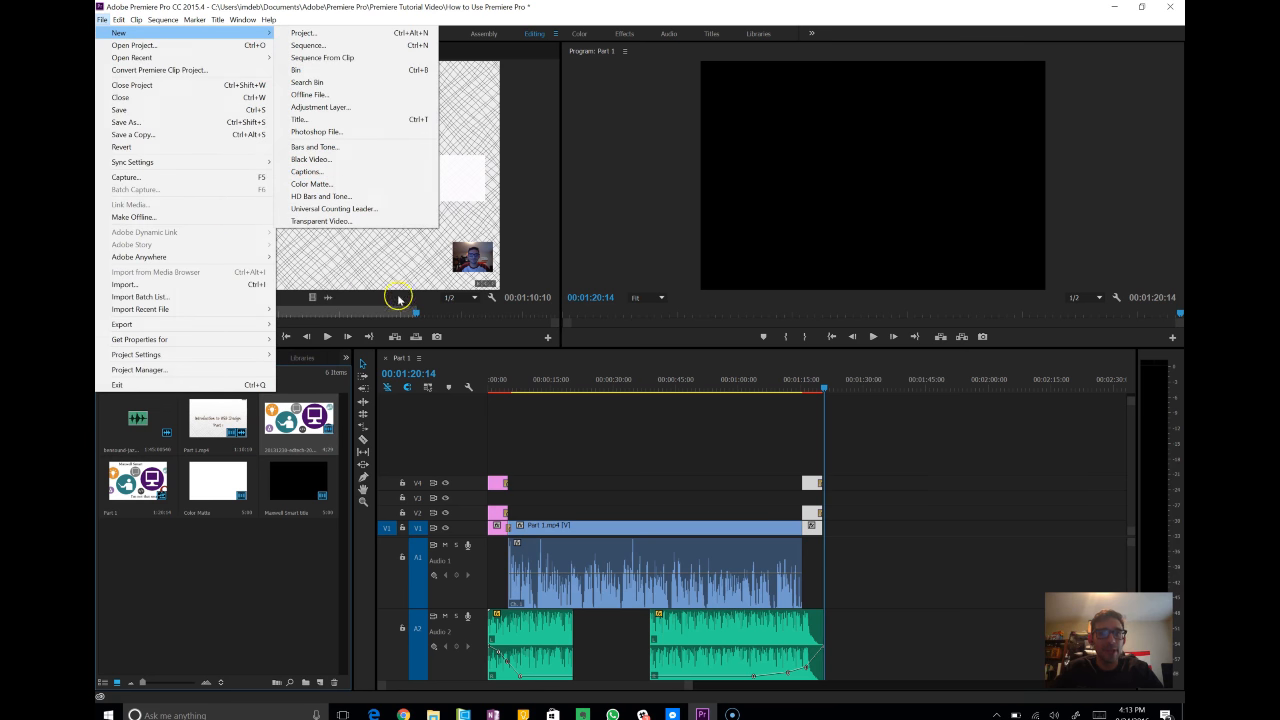
{"action": "left_click", "coordinate": [543, 455]}
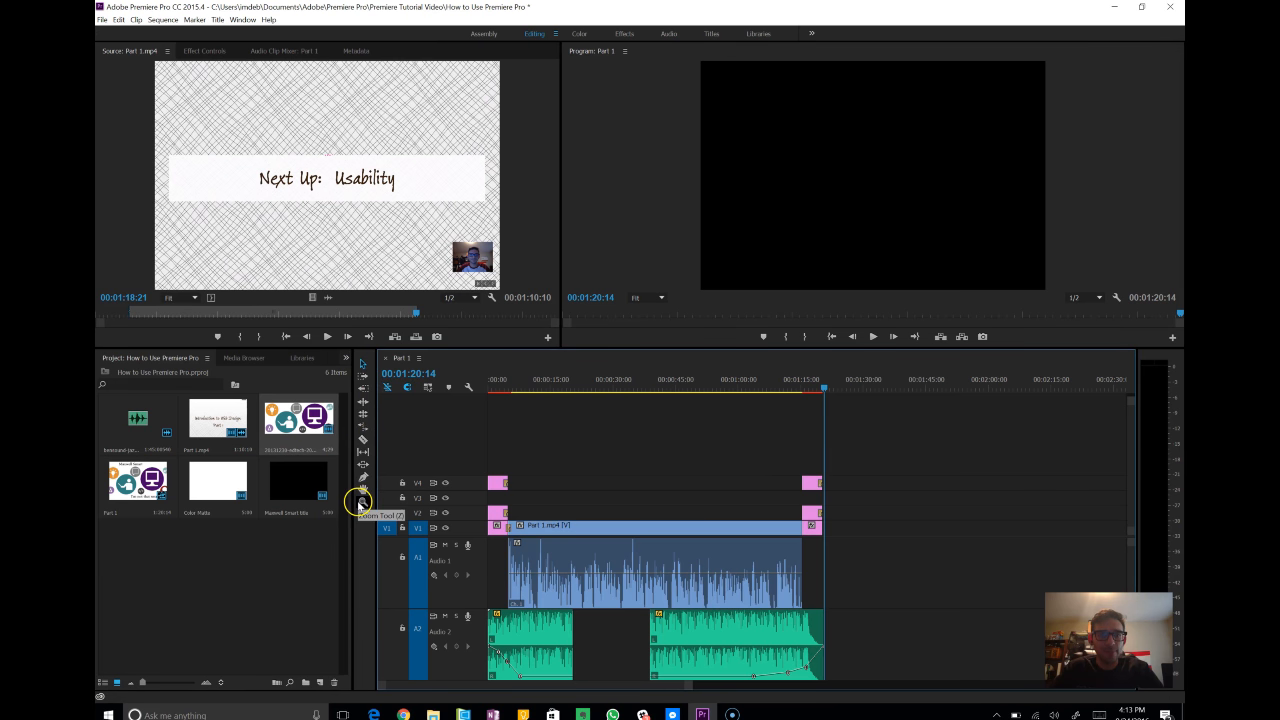
- Zoom the timeline out slightly and reduce the height of the Audio 1 track
{"action": "left_click_drag", "start_coordinate": [690, 685], "coordinate": [777, 680]}
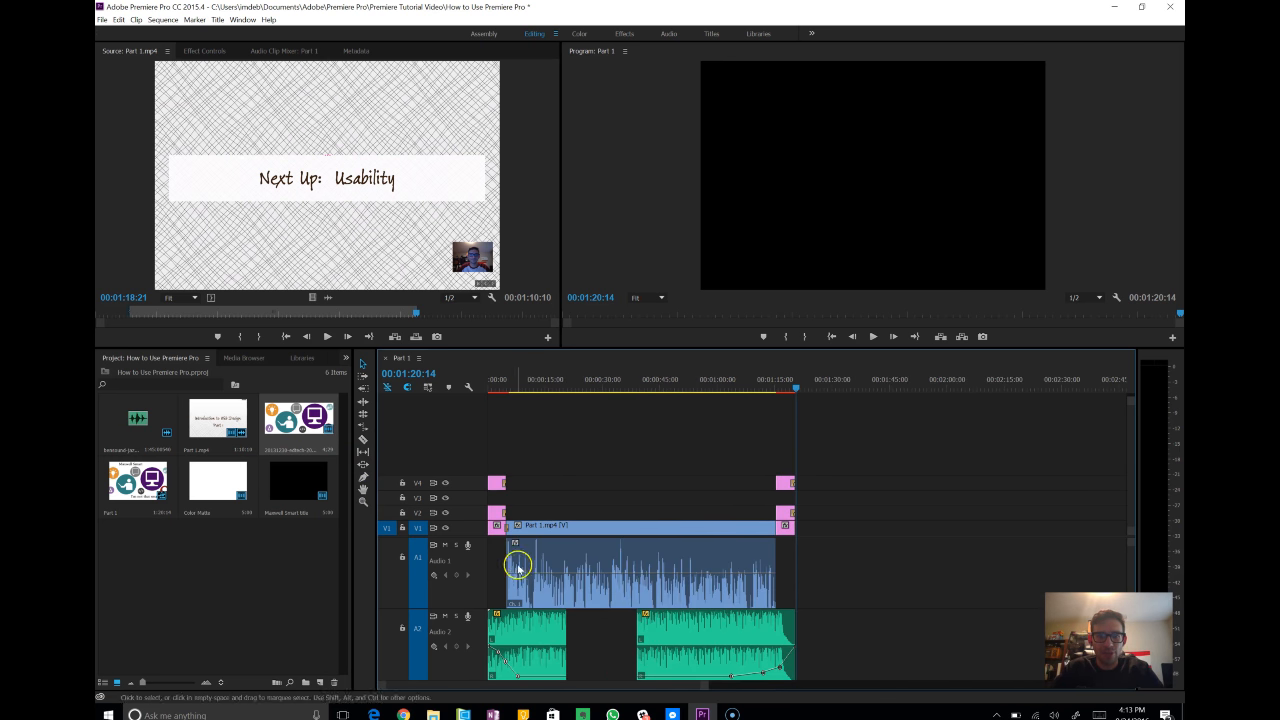
{"action": "mouse_move", "coordinate": [474, 606]}
{"action": "left_mouse_down"}
{"action": "mouse_move", "coordinate": [478, 561]}
{"action": "mouse_move", "coordinate": [468, 598]}
{"action": "left_mouse_up"}
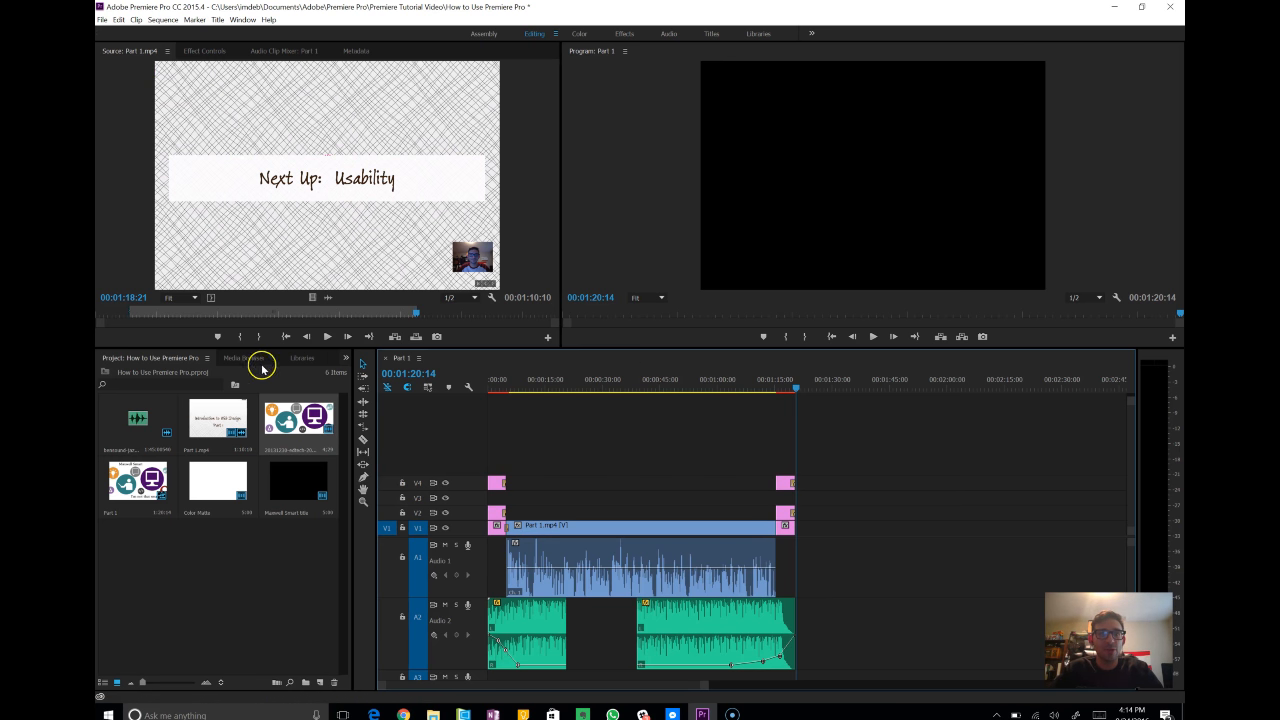
{"action": "left_click", "coordinate": [302, 358]}
{"action": "left_click", "coordinate": [226, 358]}
{"action": "left_click", "coordinate": [157, 360]}
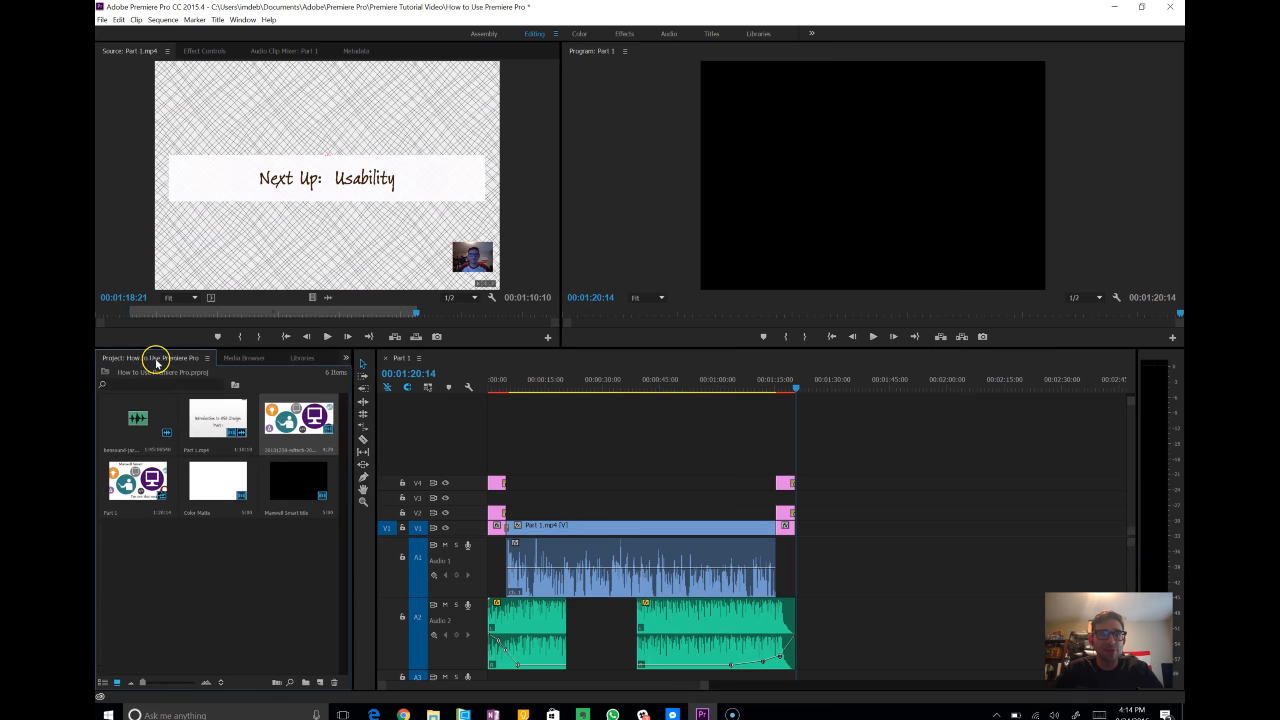
- Switch to the Effects workspace and return to the Editing workspace
{"action": "left_click", "coordinate": [622, 34]}
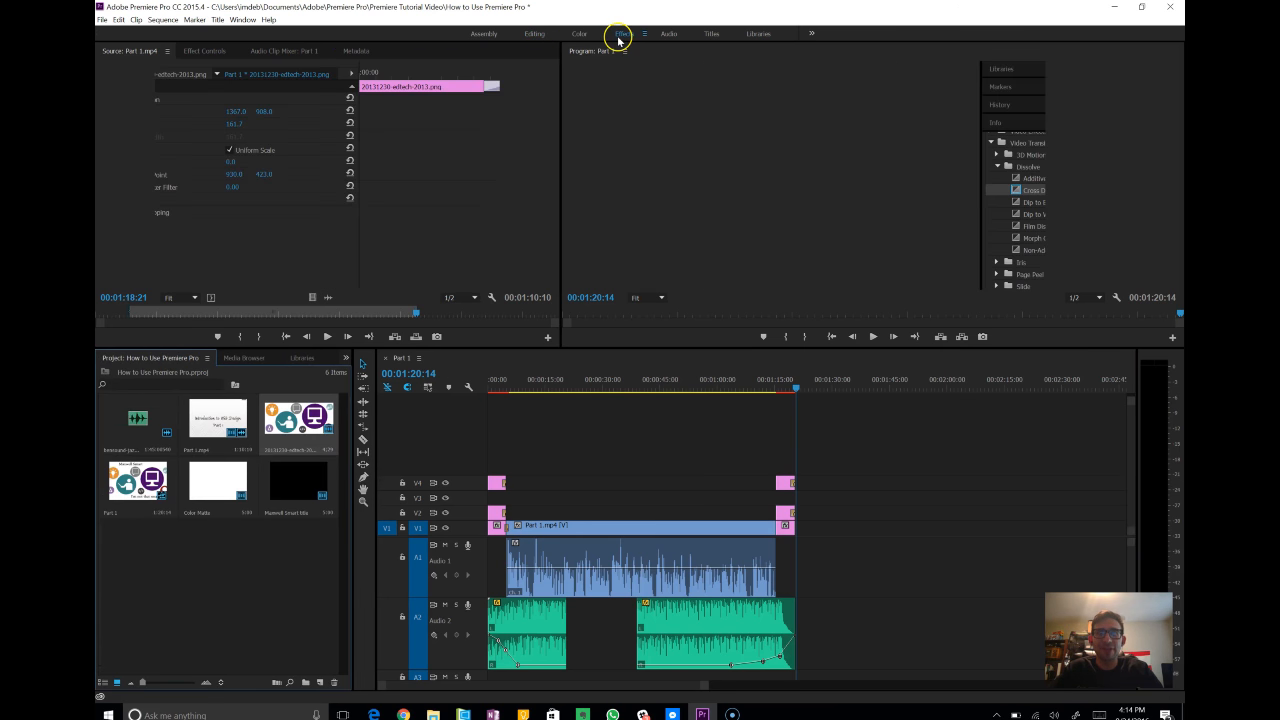
{"action": "left_click", "coordinate": [546, 37]}
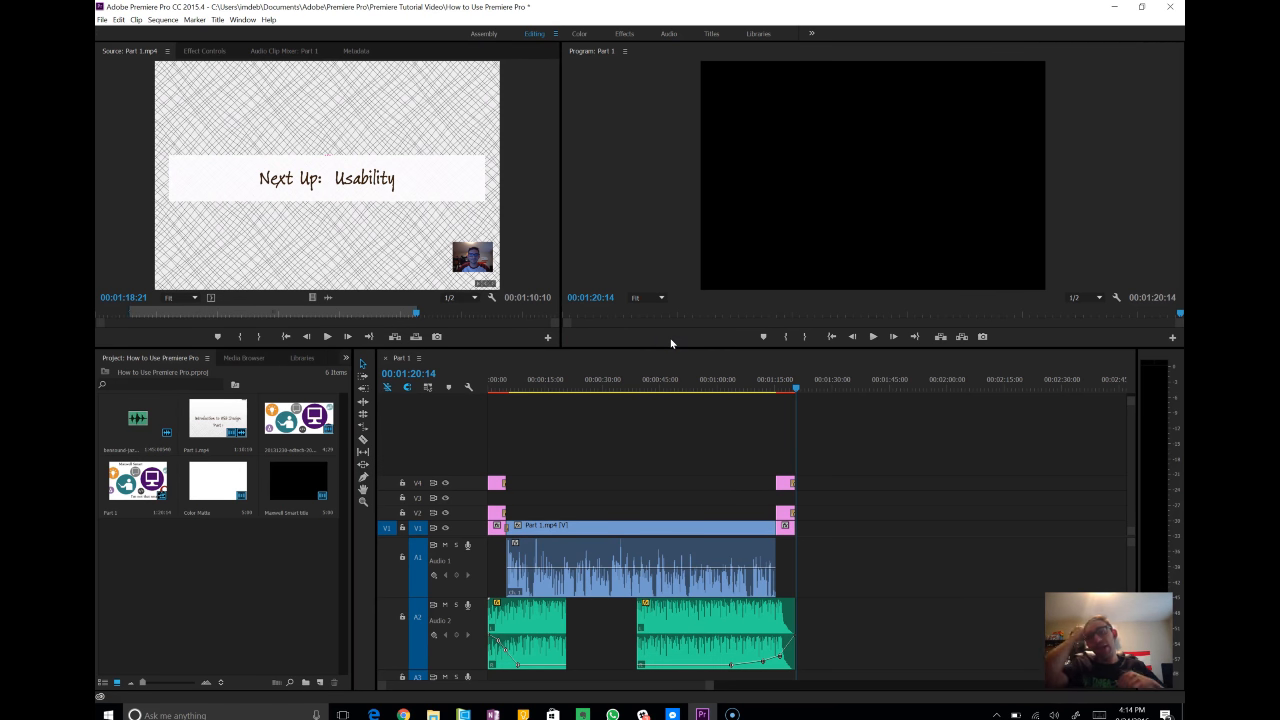
{"action": "left_click_drag", "start_coordinate": [791, 420], "coordinate": [796, 390]}
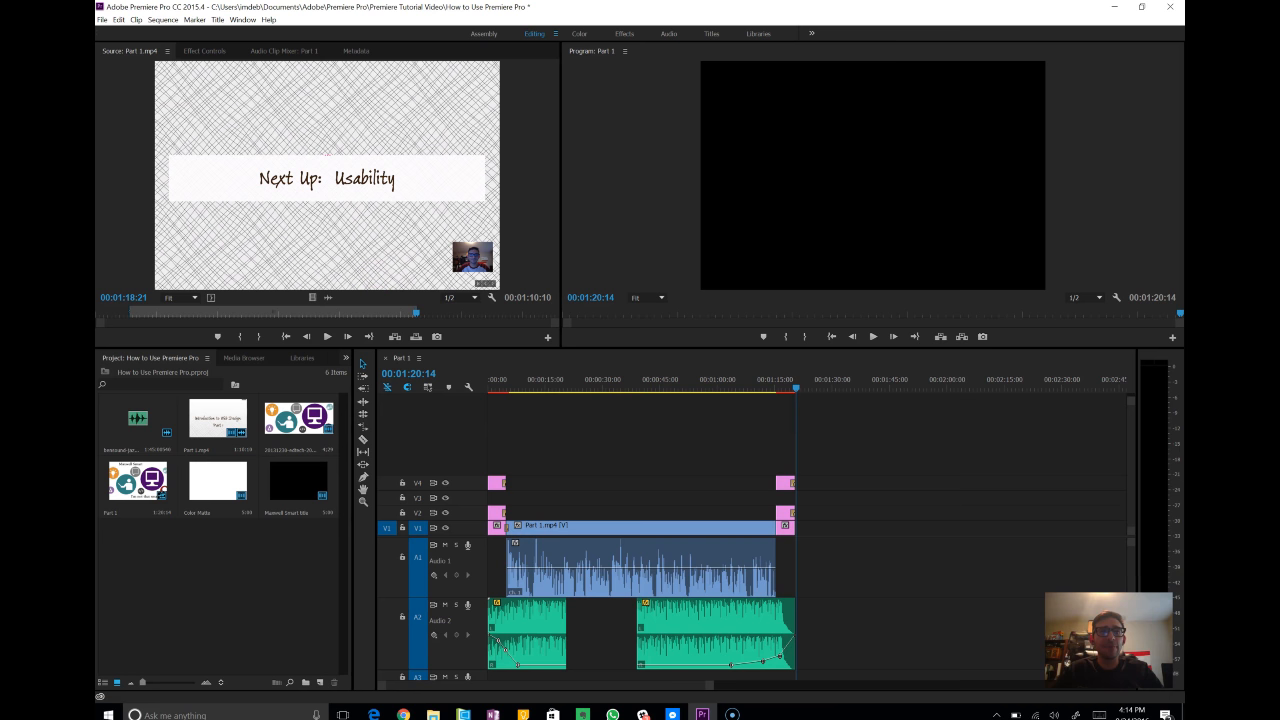
- Render the effects of the whole Part 1 sequence from in to out
{"action": "left_click", "coordinate": [161, 20]}
{"action": "key", "text": "Escape"}
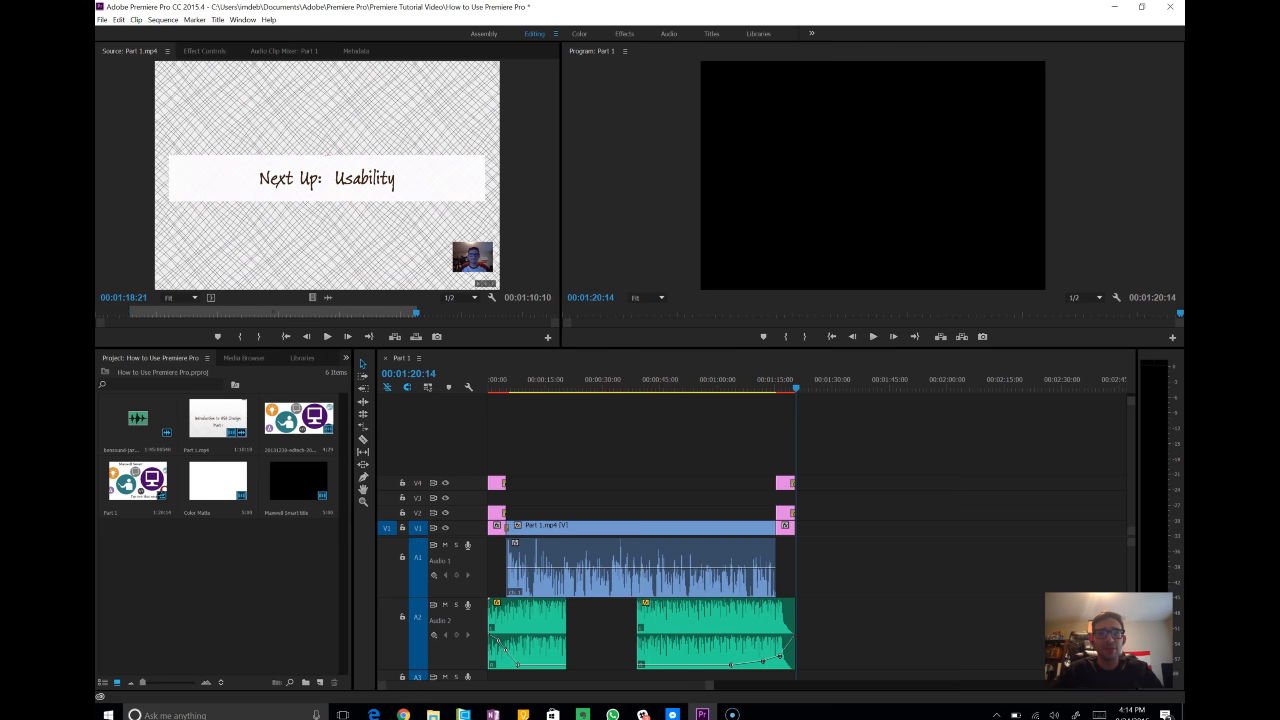
{"action": "left_click", "coordinate": [137, 20]}
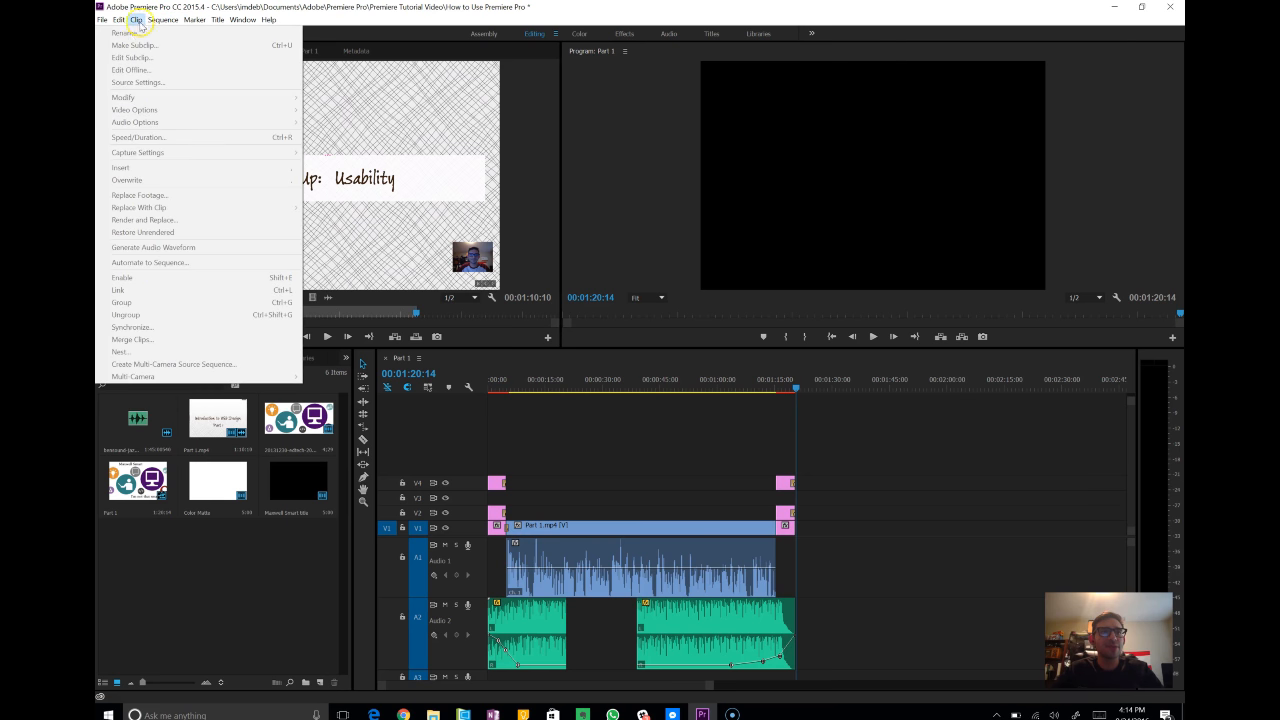
{"action": "mouse_move", "coordinate": [152, 21]}
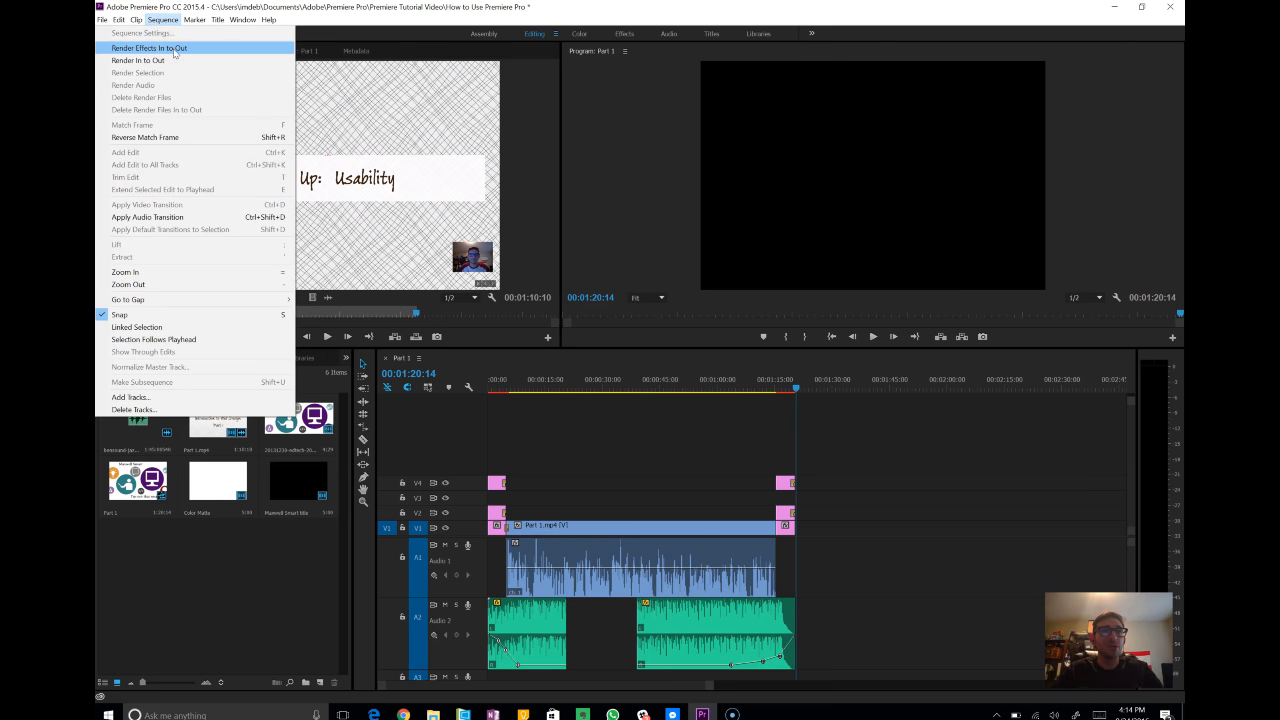
{"action": "left_click", "coordinate": [174, 52]}
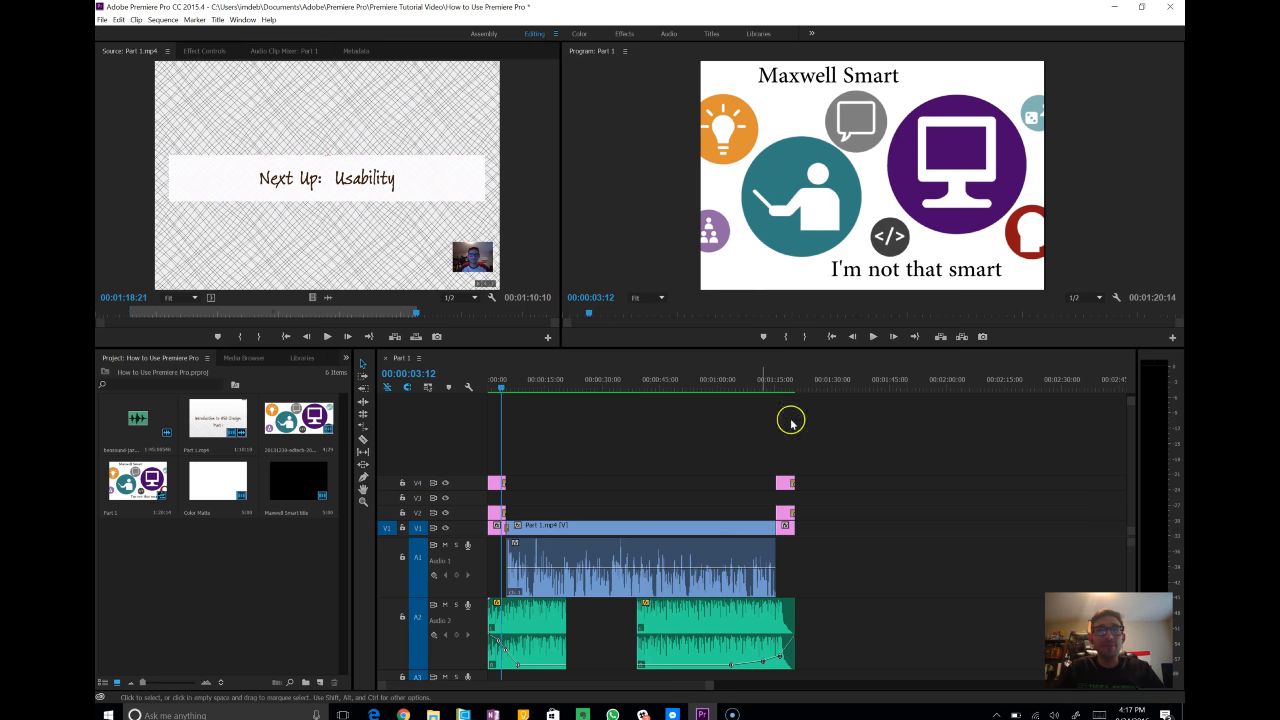
- Make the Part 1 sequence active and open its media export settings
{"action": "left_click", "coordinate": [100, 20]}
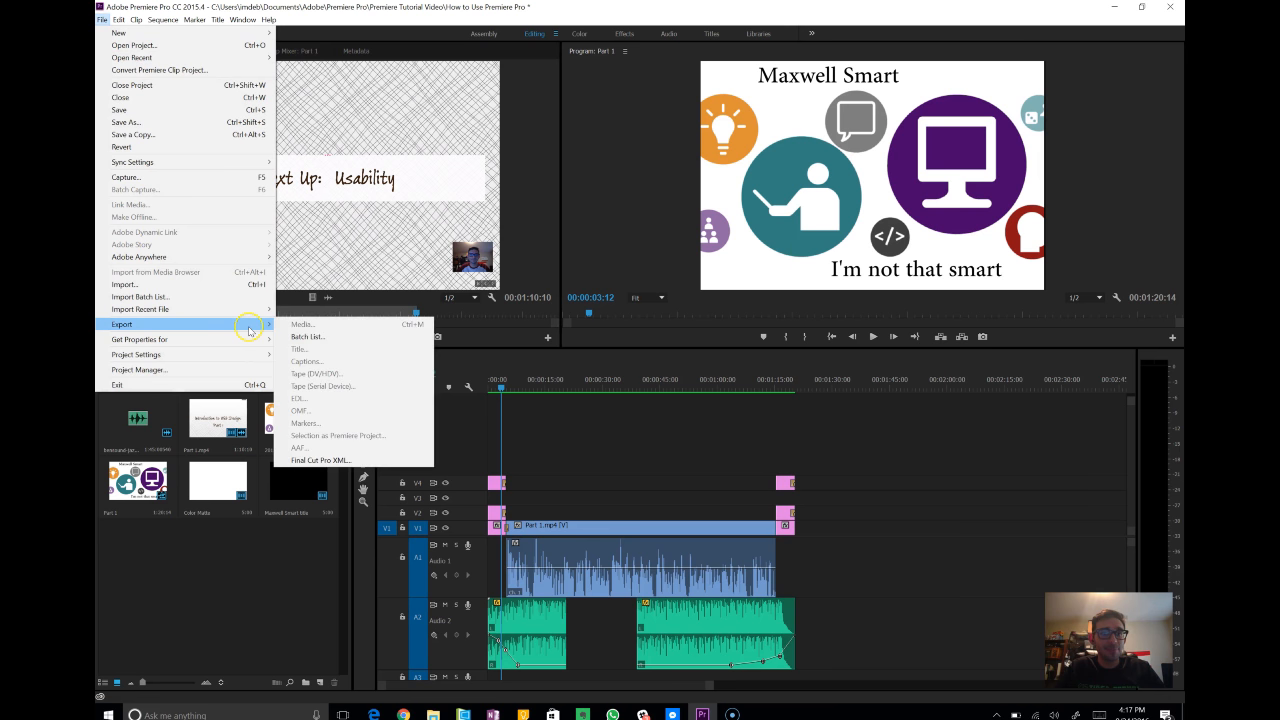
{"action": "left_click", "coordinate": [607, 412]}
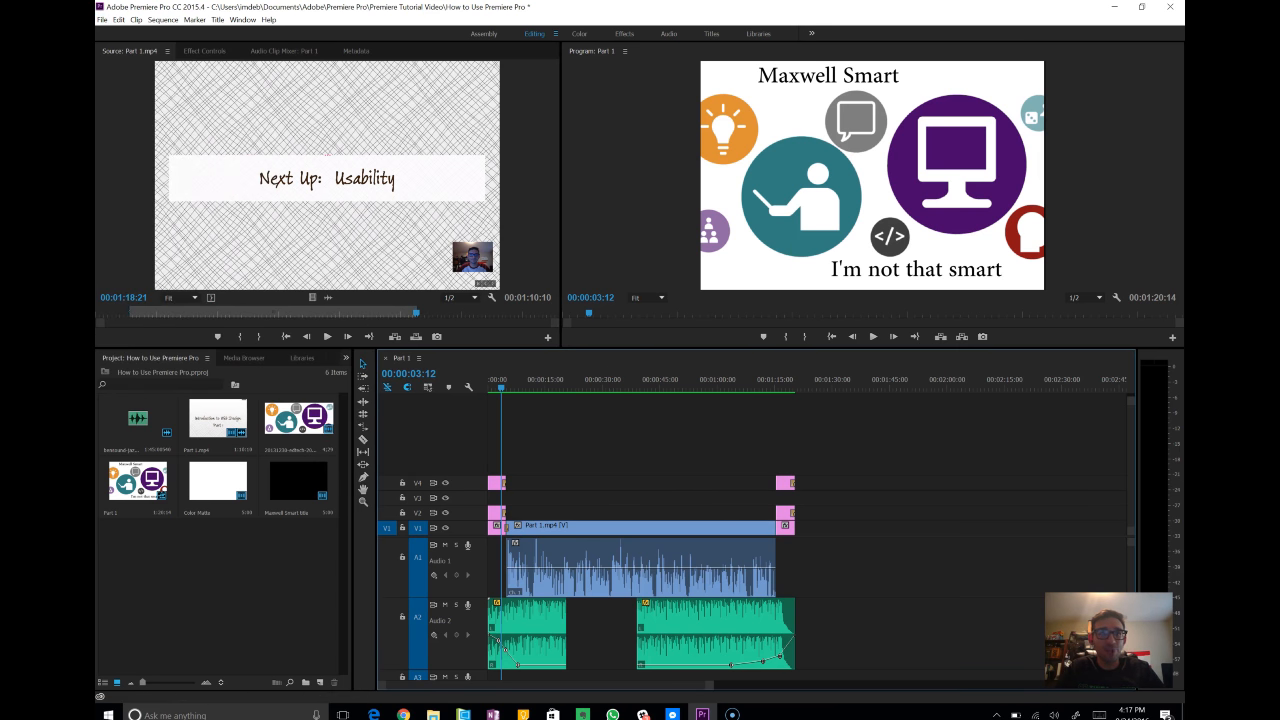
{"action": "left_click", "coordinate": [102, 20]}
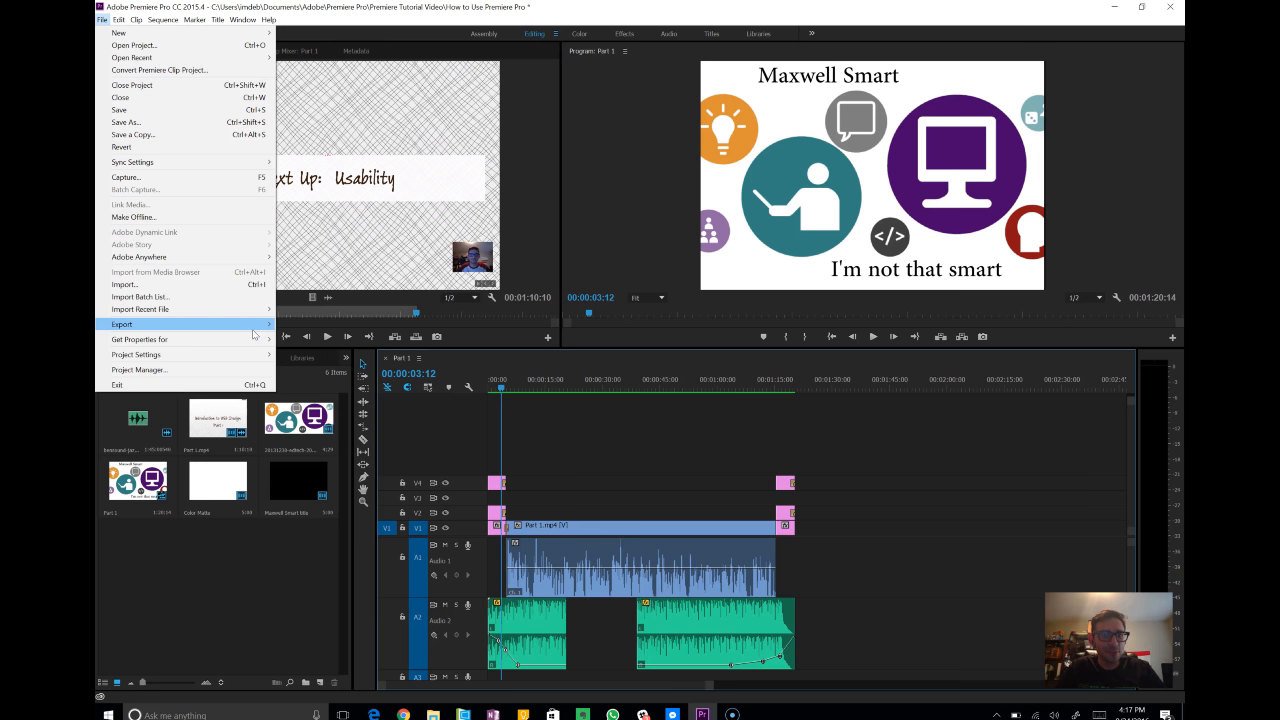
{"action": "mouse_move", "coordinate": [254, 334]}
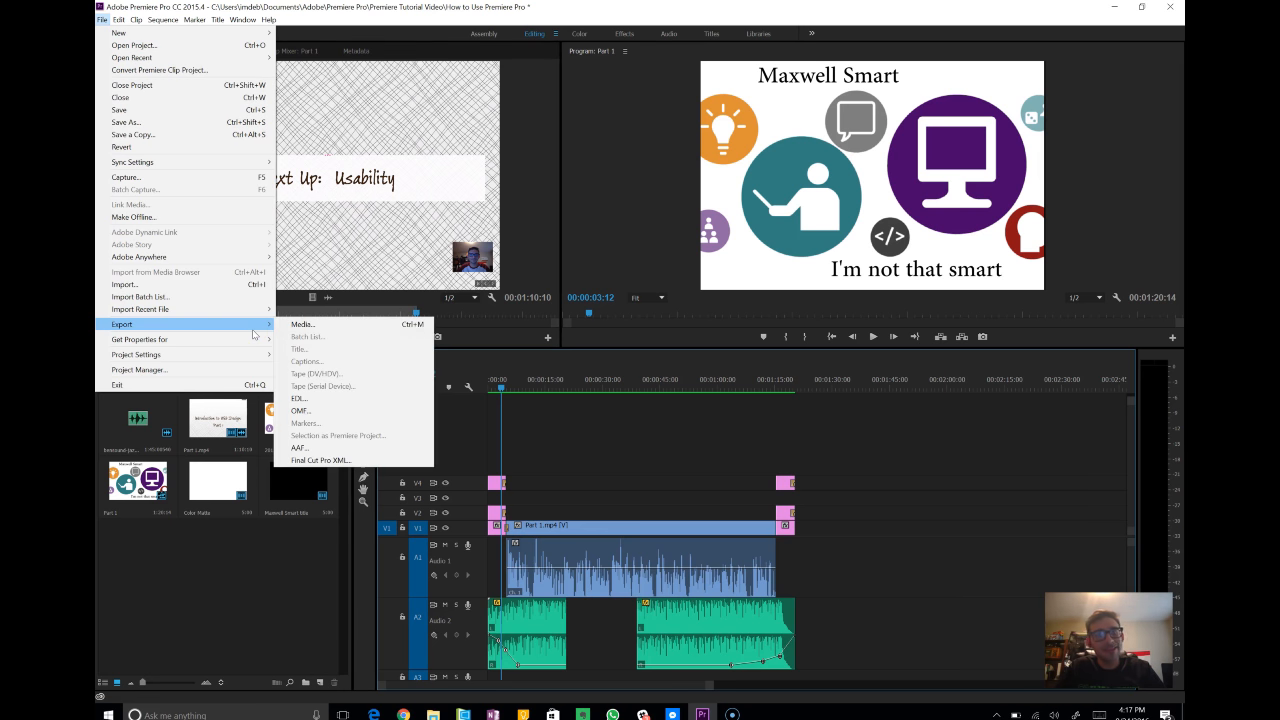
{"action": "left_click", "coordinate": [340, 327]}
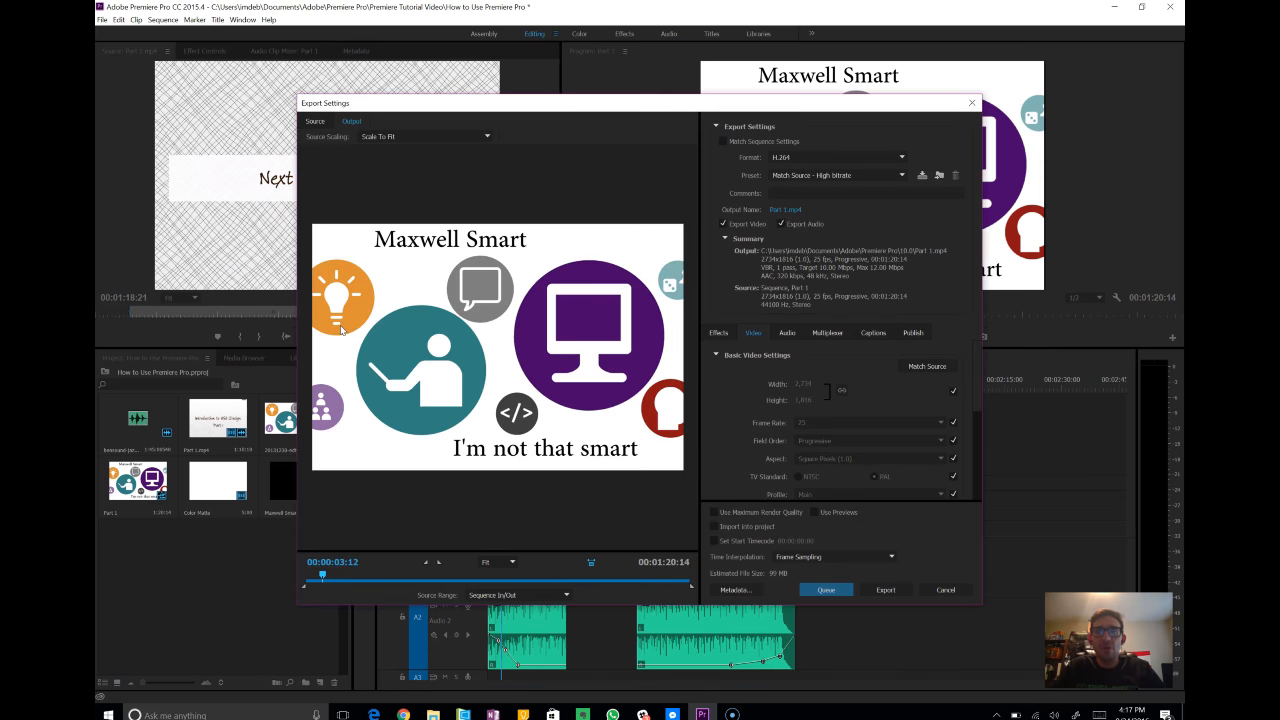
- Keep H.264 as the export format and choose the YouTube 720p HD preset
{"action": "left_click", "coordinate": [884, 158]}
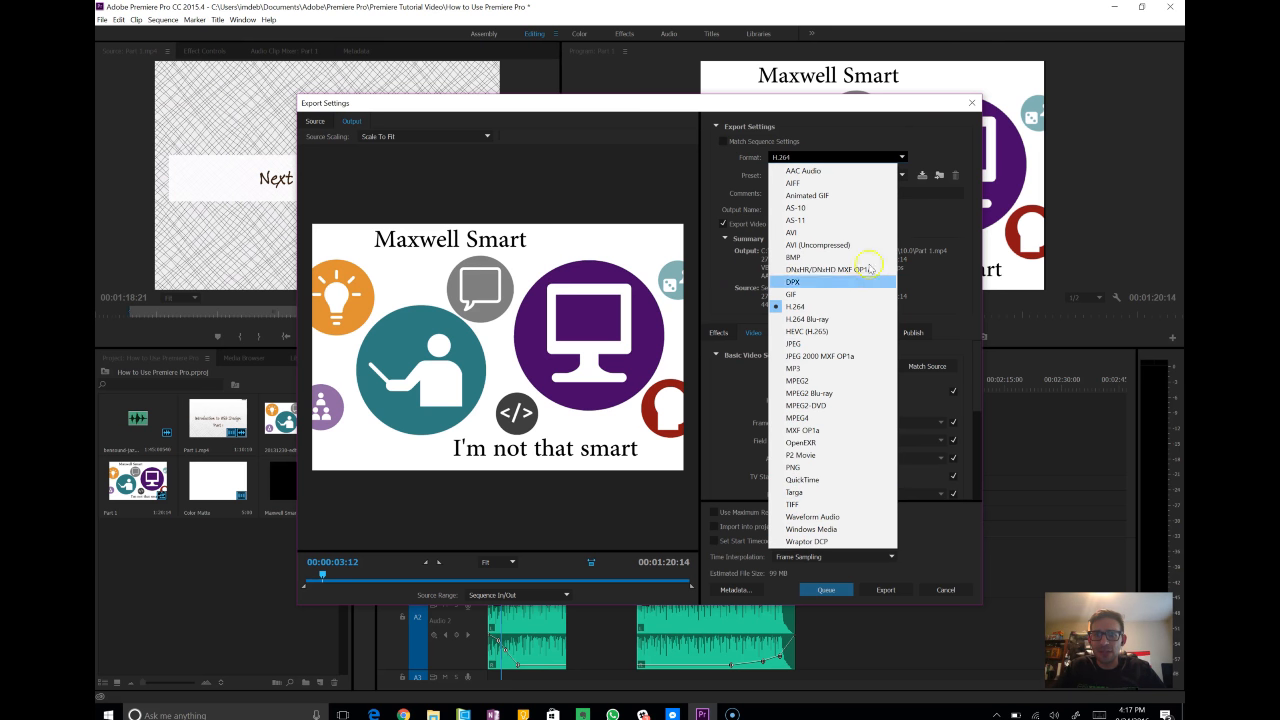
{"action": "left_click", "coordinate": [896, 140]}
{"action": "left_click", "coordinate": [846, 157]}
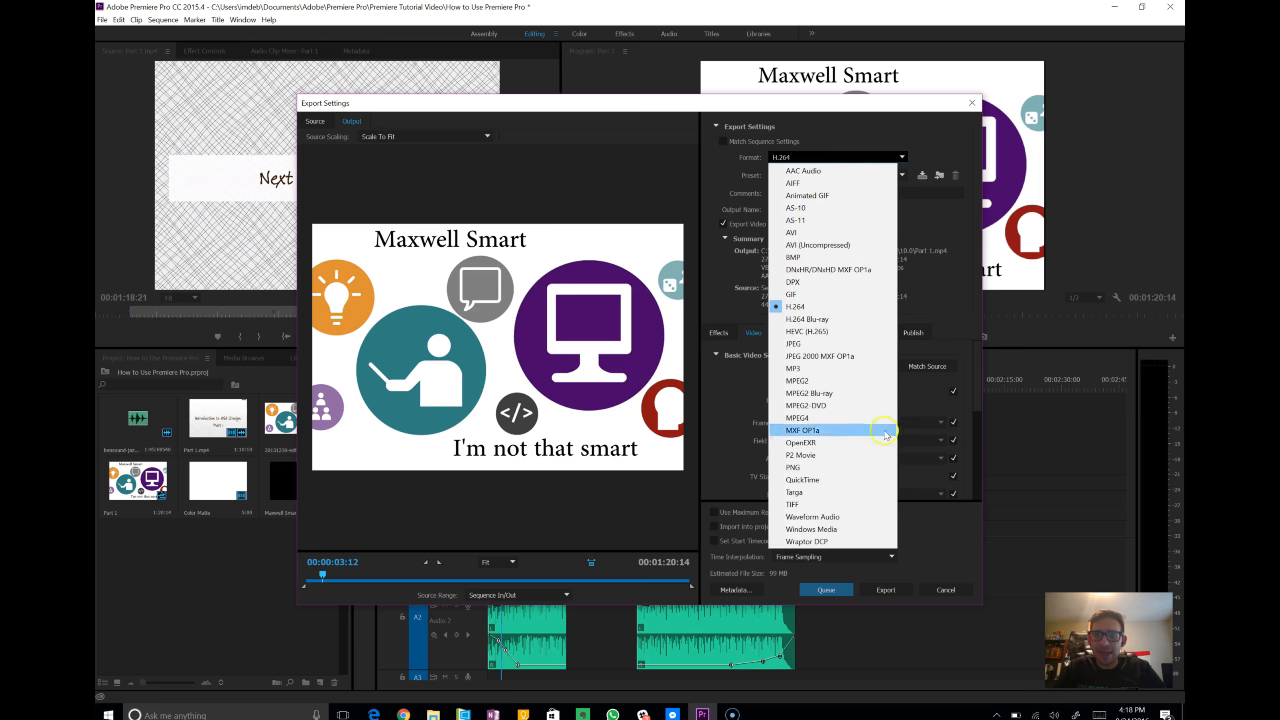
{"action": "left_click", "coordinate": [842, 310]}
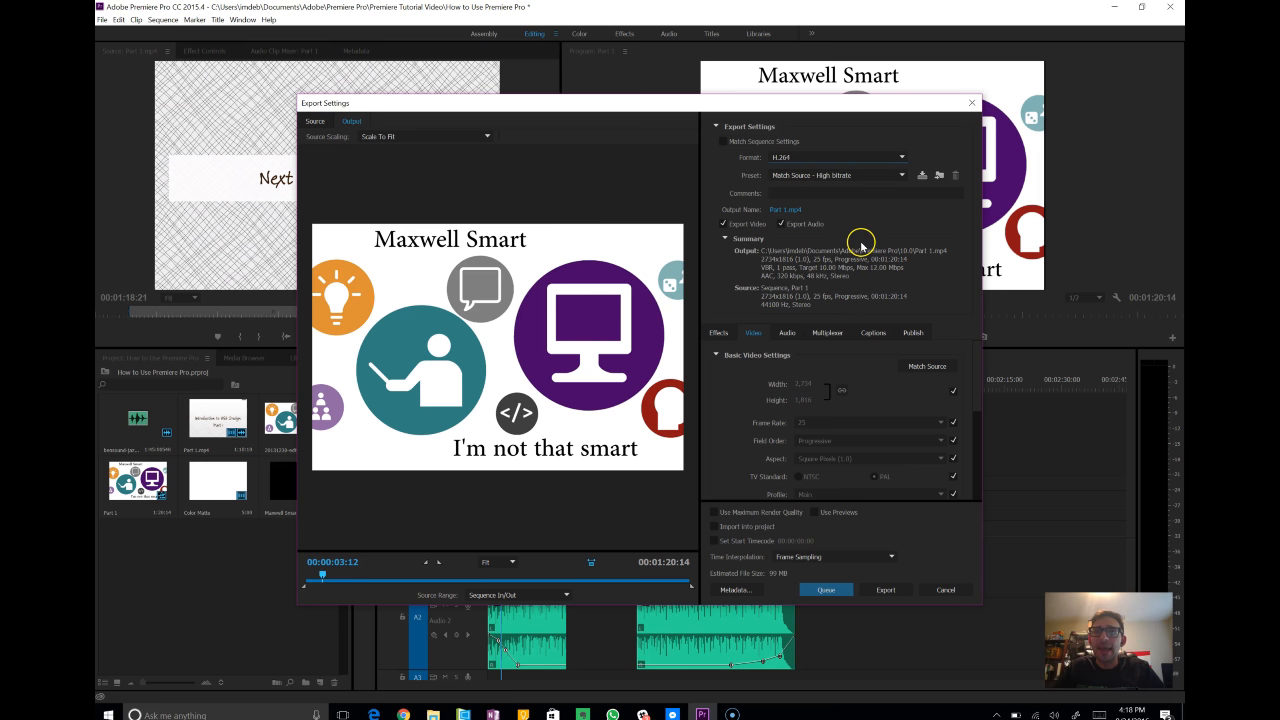
{"action": "left_click", "coordinate": [848, 173]}
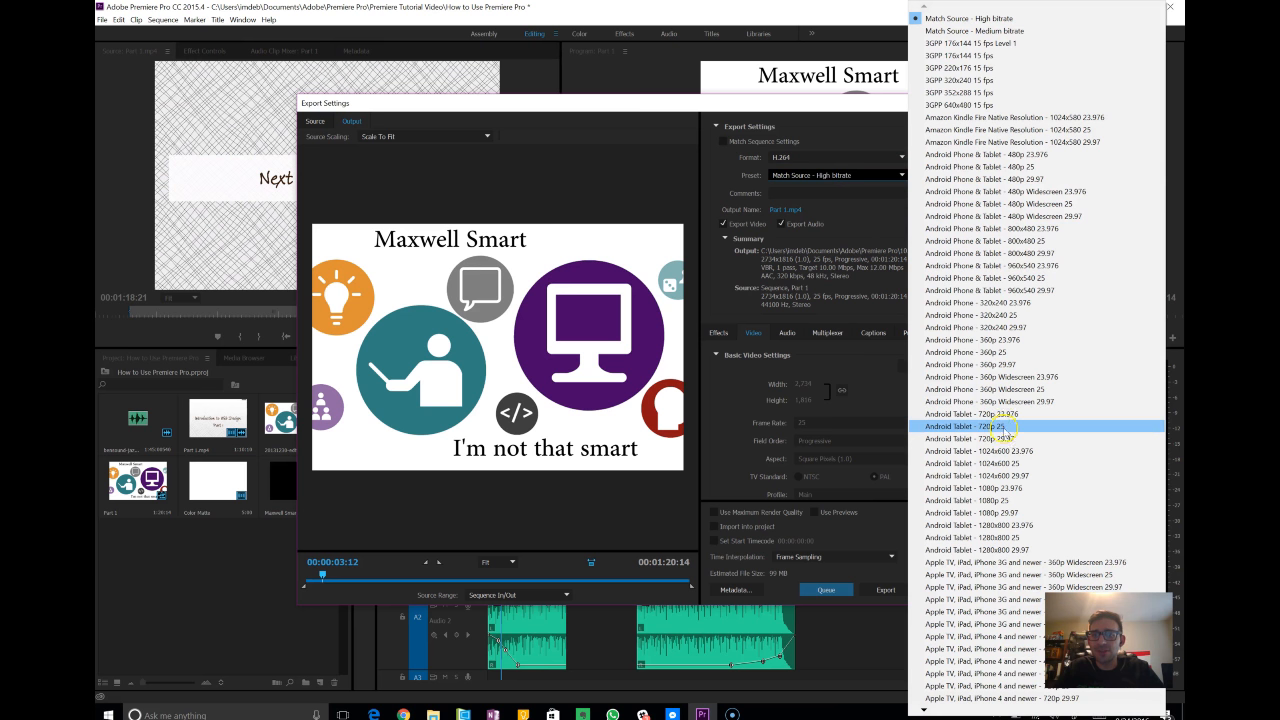
{"action": "left_click", "coordinate": [927, 708]}
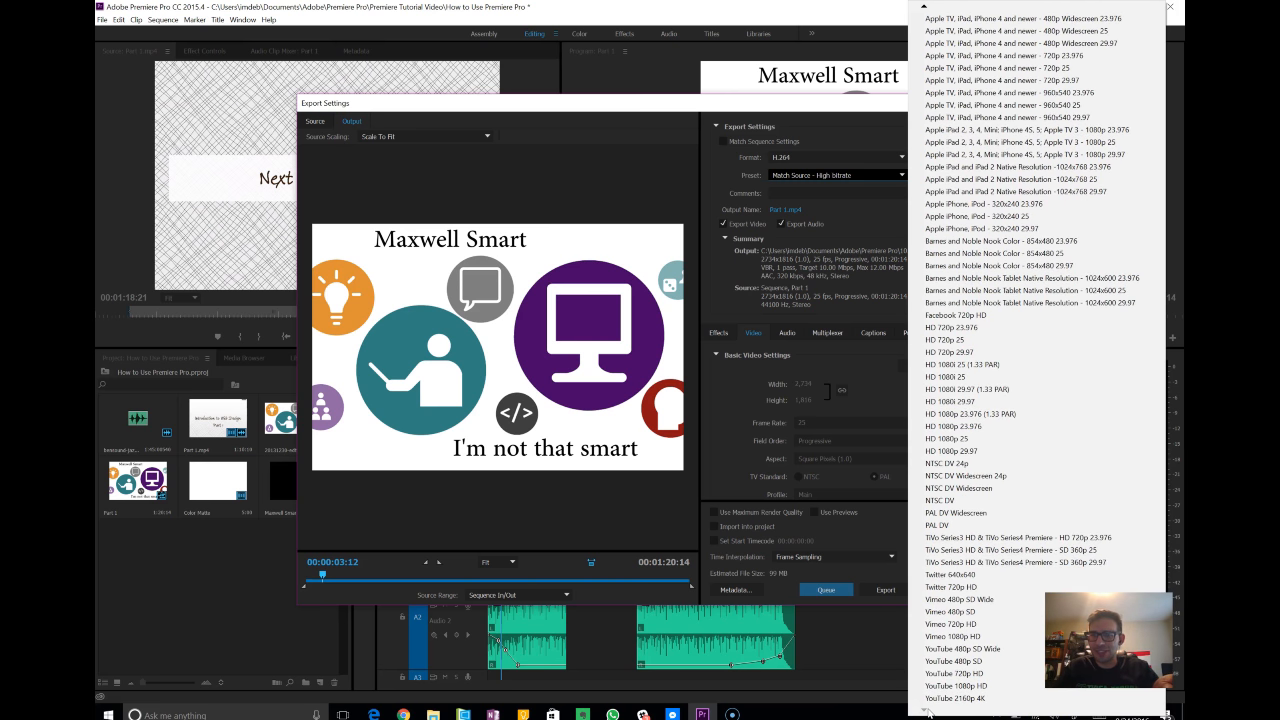
{"action": "left_click", "coordinate": [984, 676]}
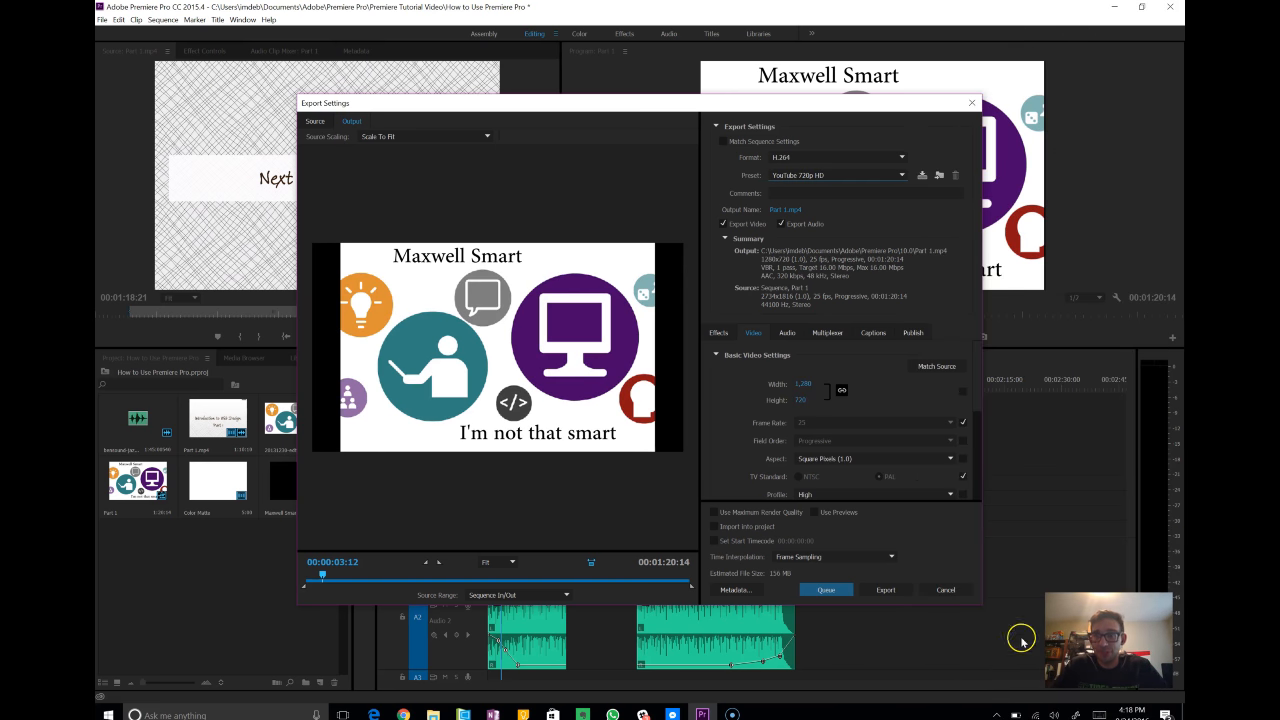
- Start exporting the sequence as Part 1.mp4, cancel the encoding and close the export settings
{"action": "left_click", "coordinate": [882, 592]}
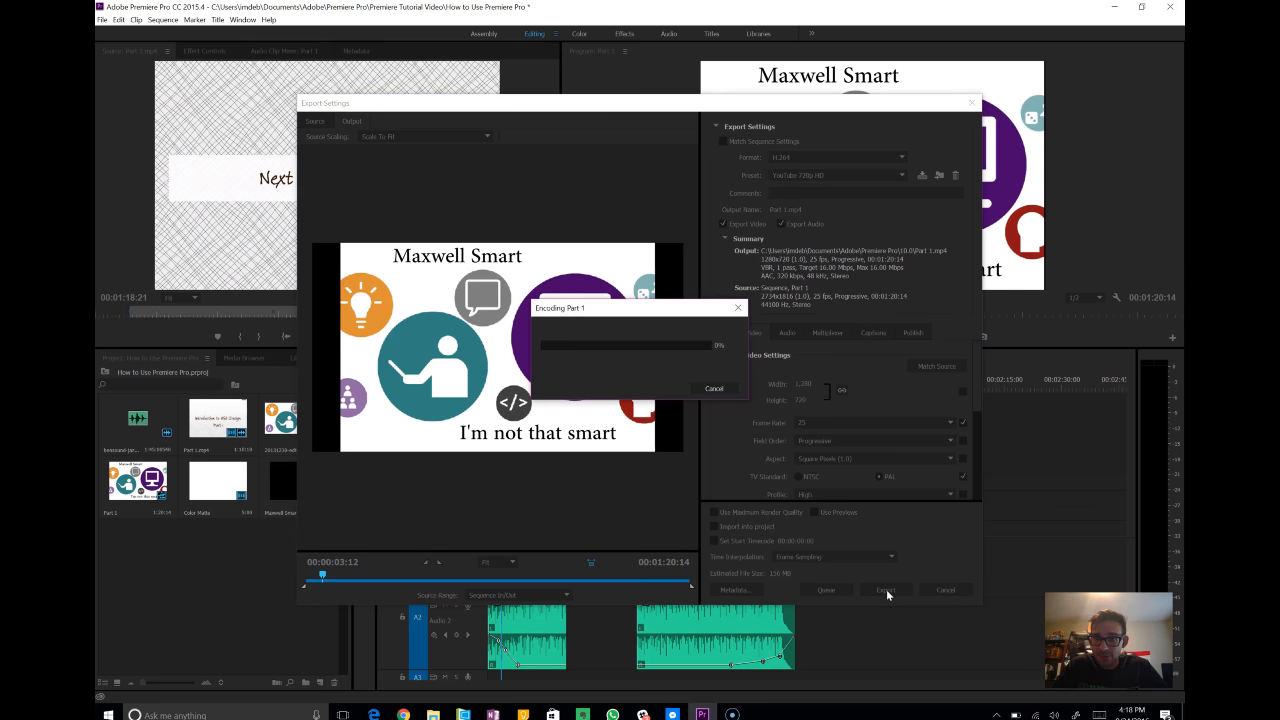
{"action": "key", "text": "Escape"}
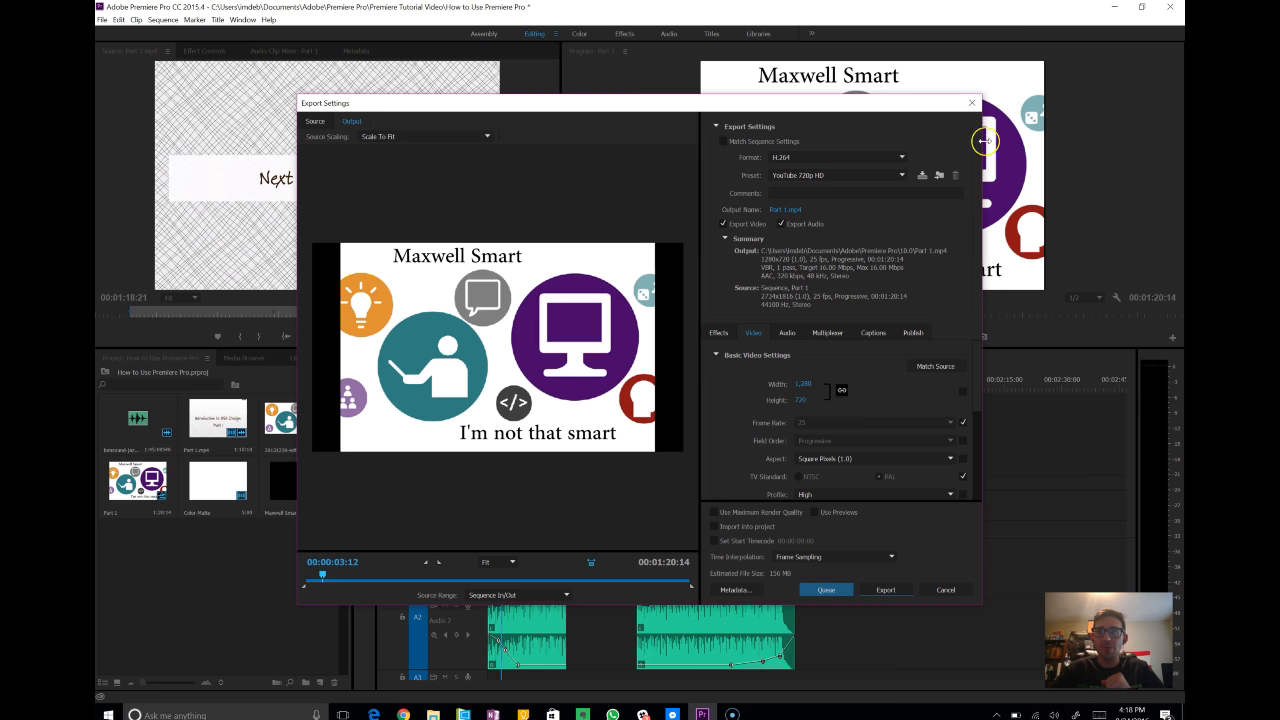
{"action": "left_click", "coordinate": [971, 103]}
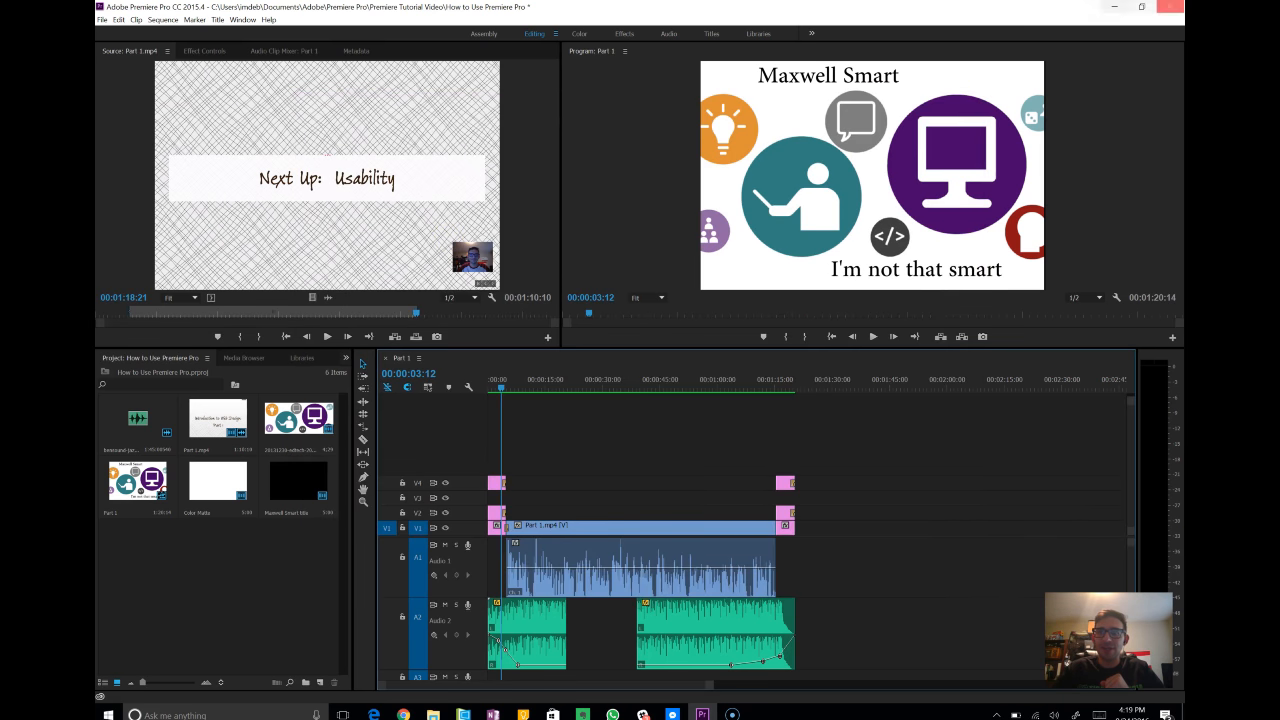
- Close Premiere Pro and save the changes to the How to Use Premiere Pro.prproj project
{"action": "left_click", "coordinate": [1169, 7]}
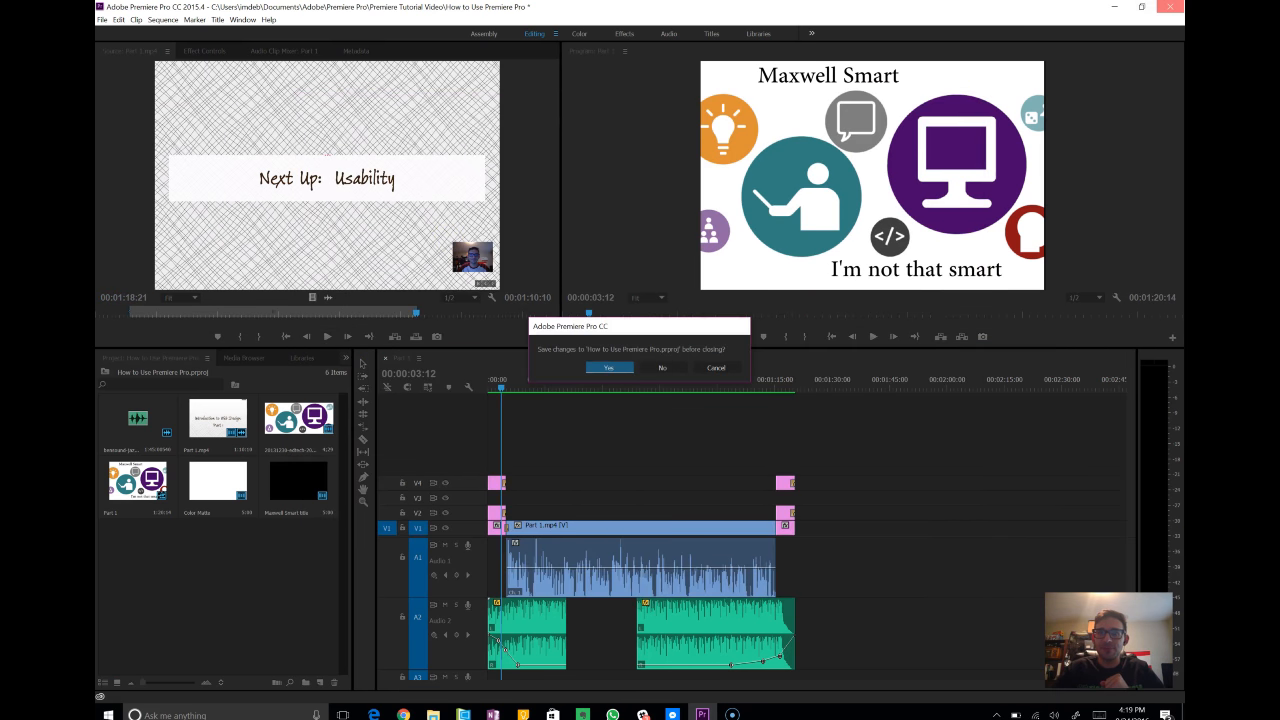
{"action": "left_click", "coordinate": [605, 368]}
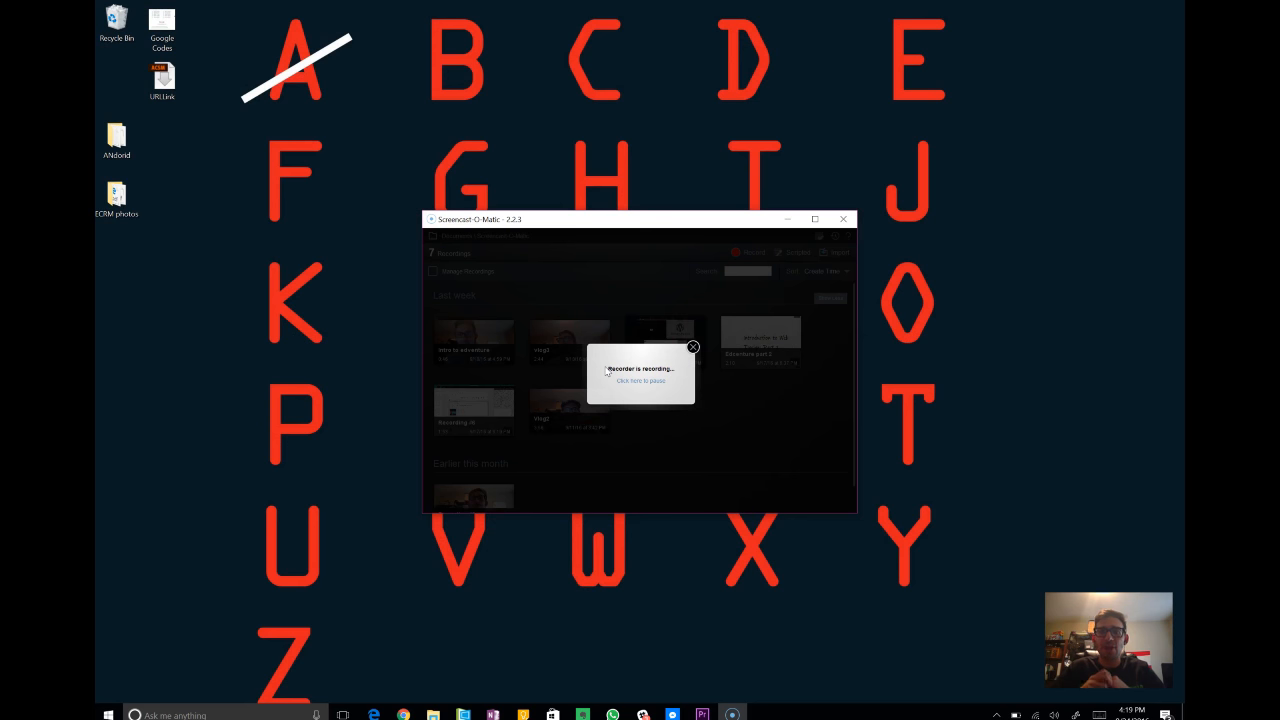
- Minimize the Screencast-O-Matic window to clear the desktop
{"action": "left_click", "coordinate": [787, 219]}
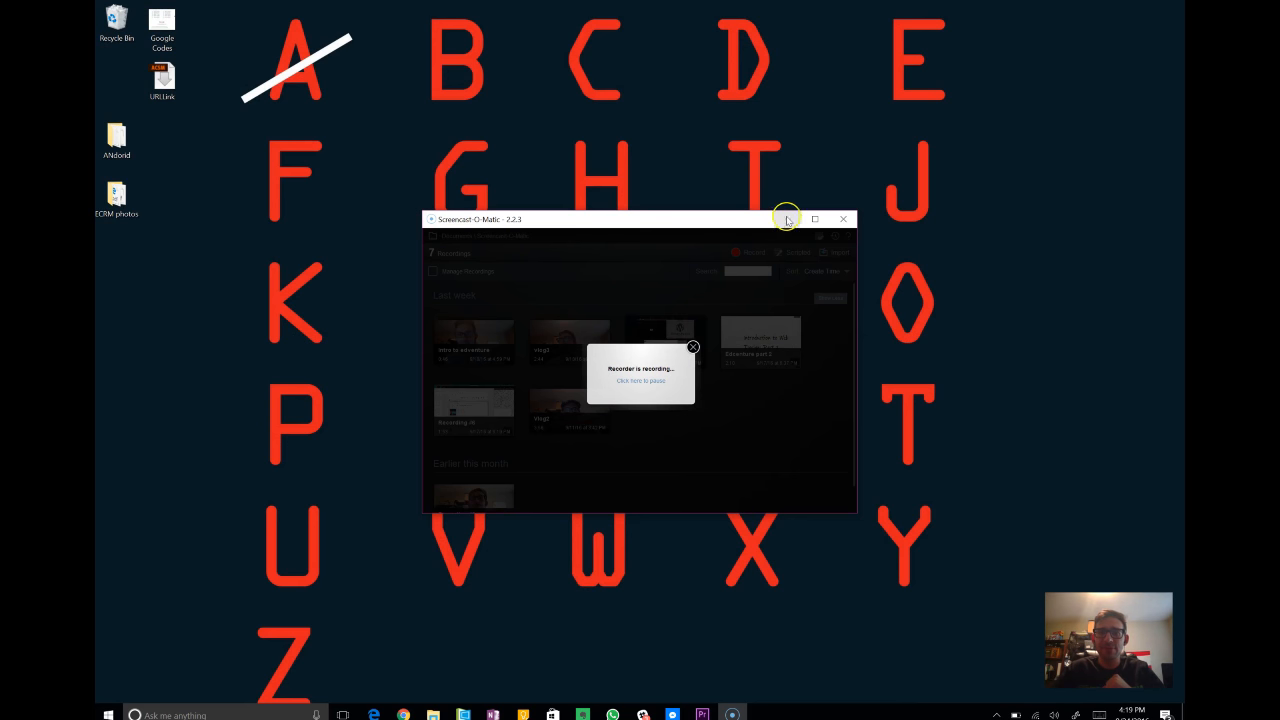
{"action": "left_click_drag", "start_coordinate": [523, 255], "coordinate": [170, 275]}
{"action": "left_click", "coordinate": [694, 302]}
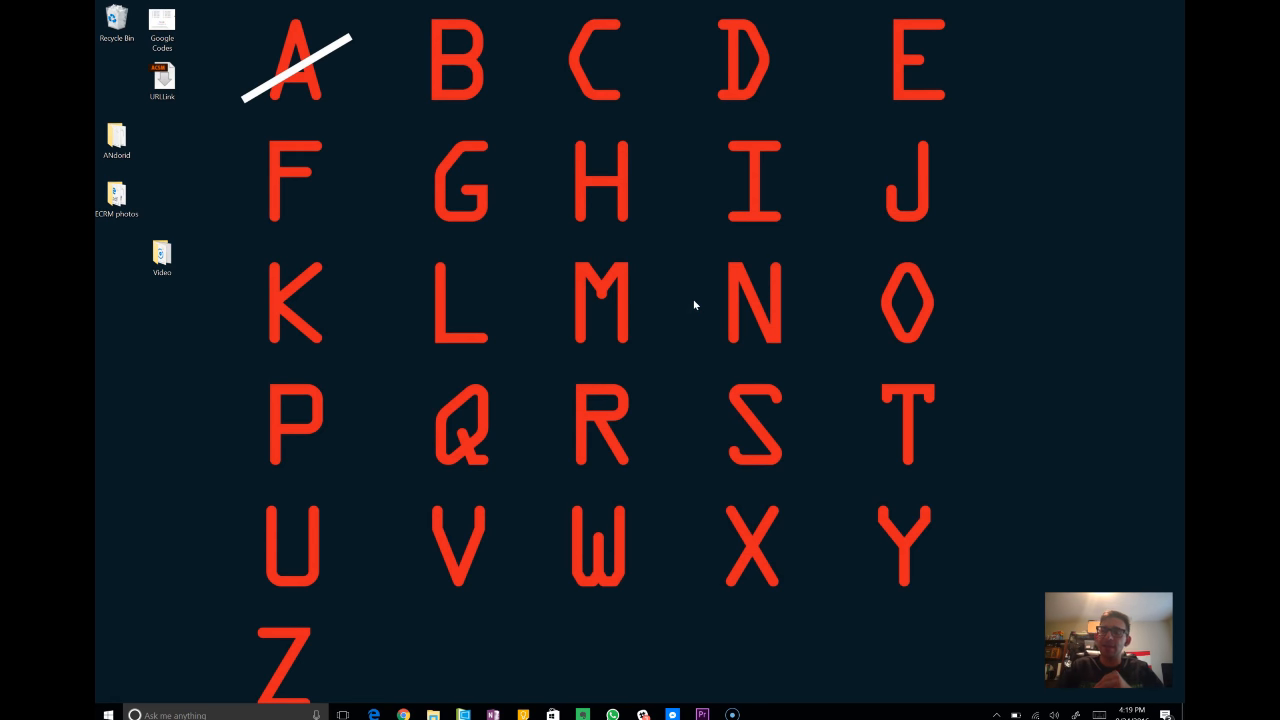